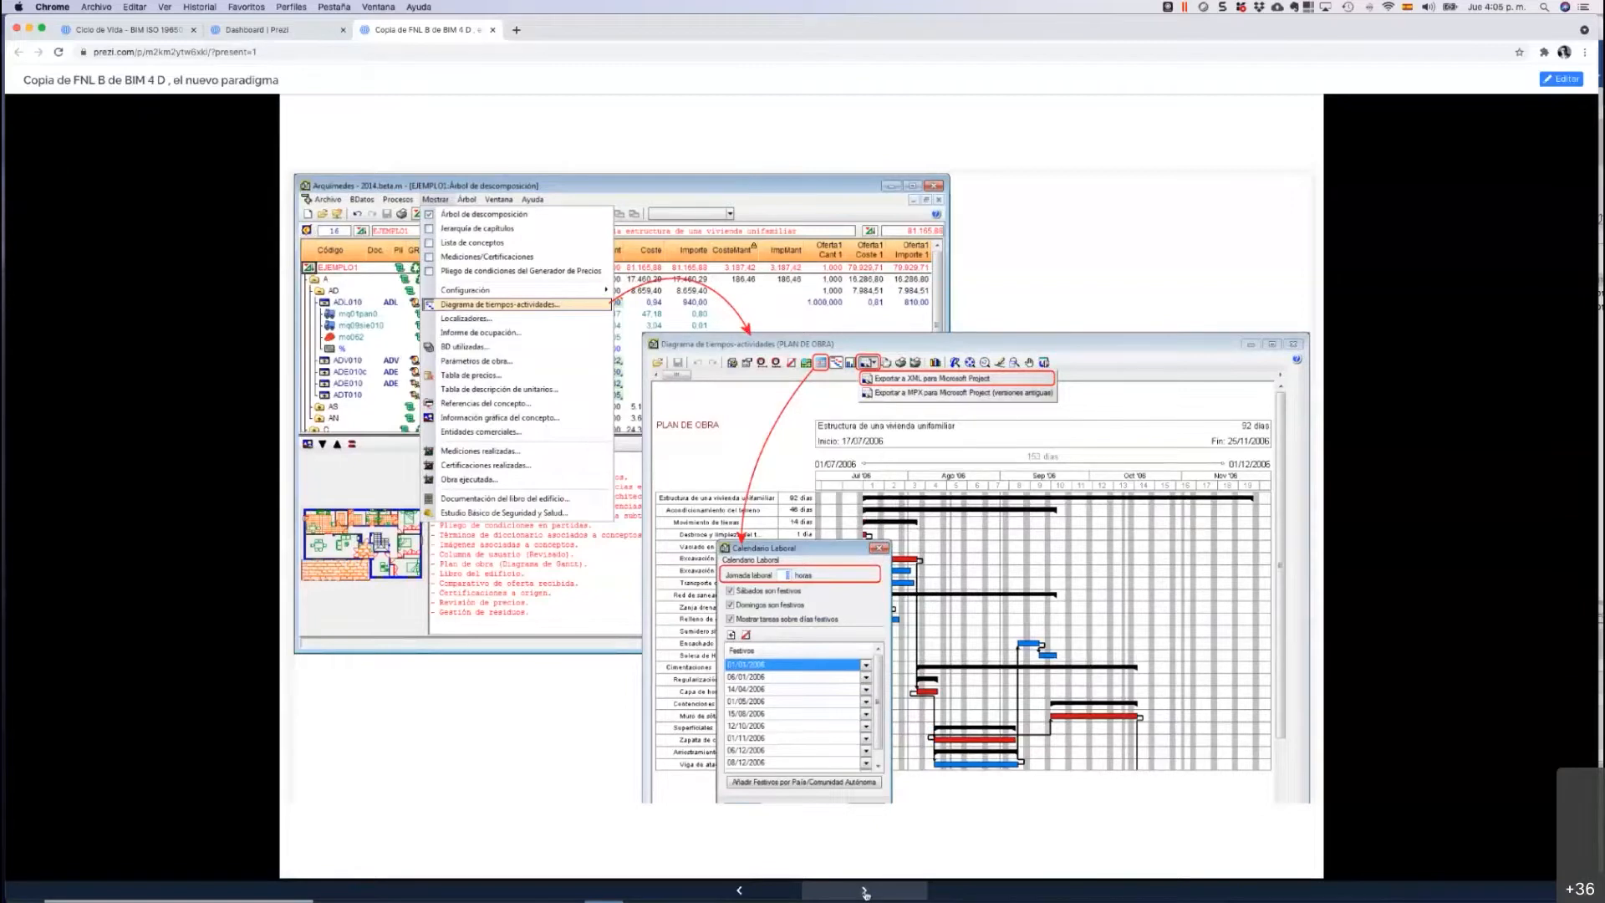
Advance the presentation to the video of Synchro task resources, play it and leave it.
click(865, 891)
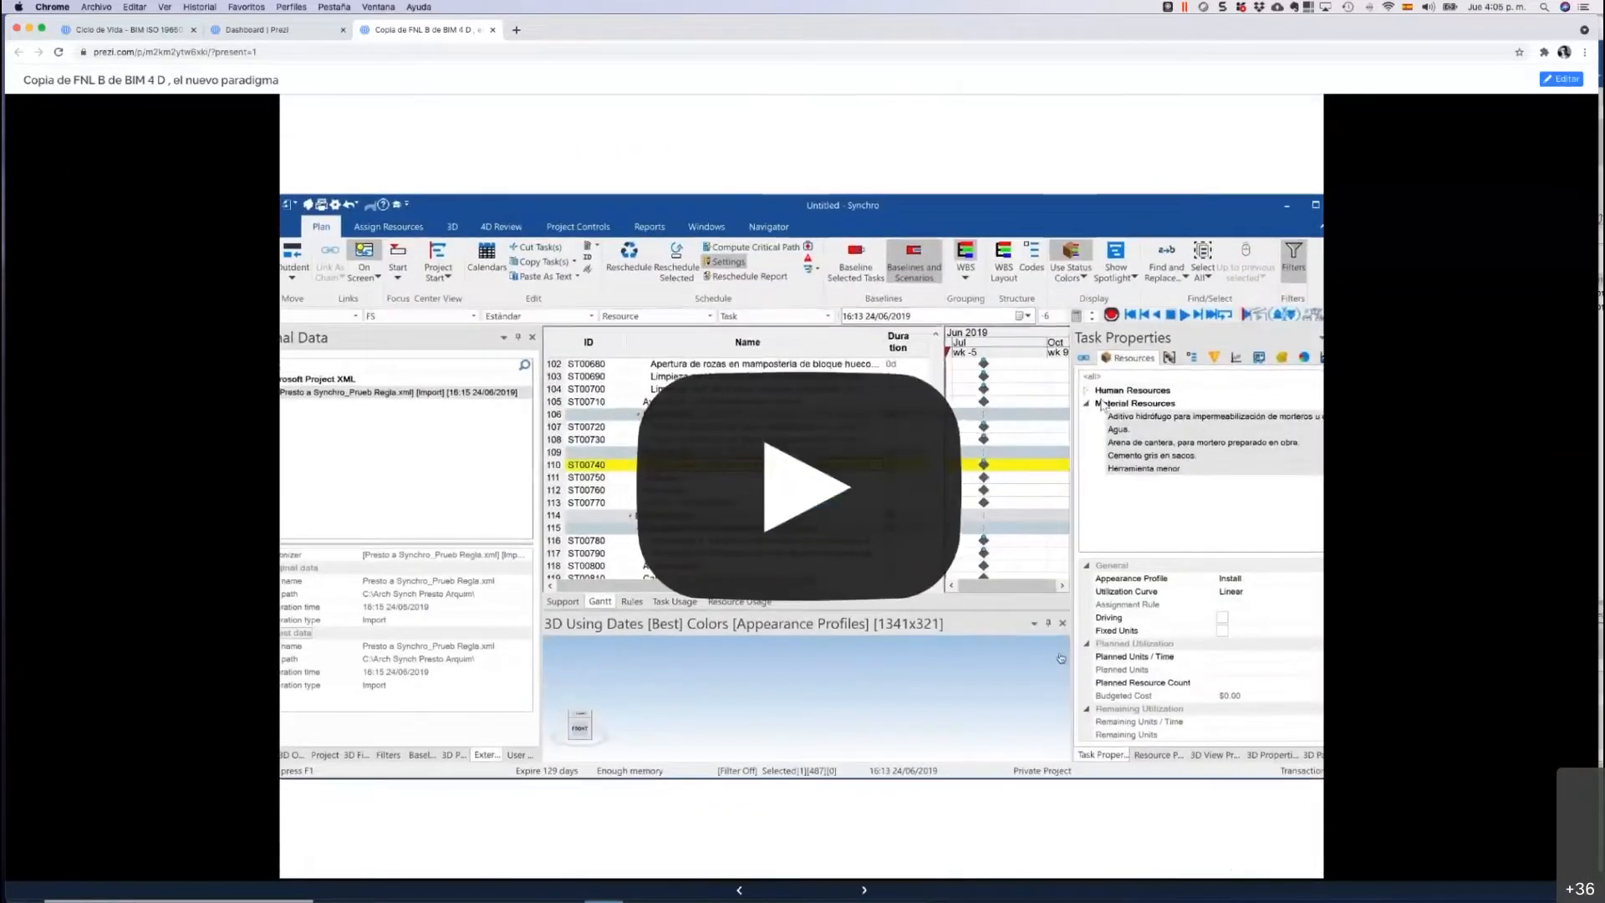
click(1061, 658)
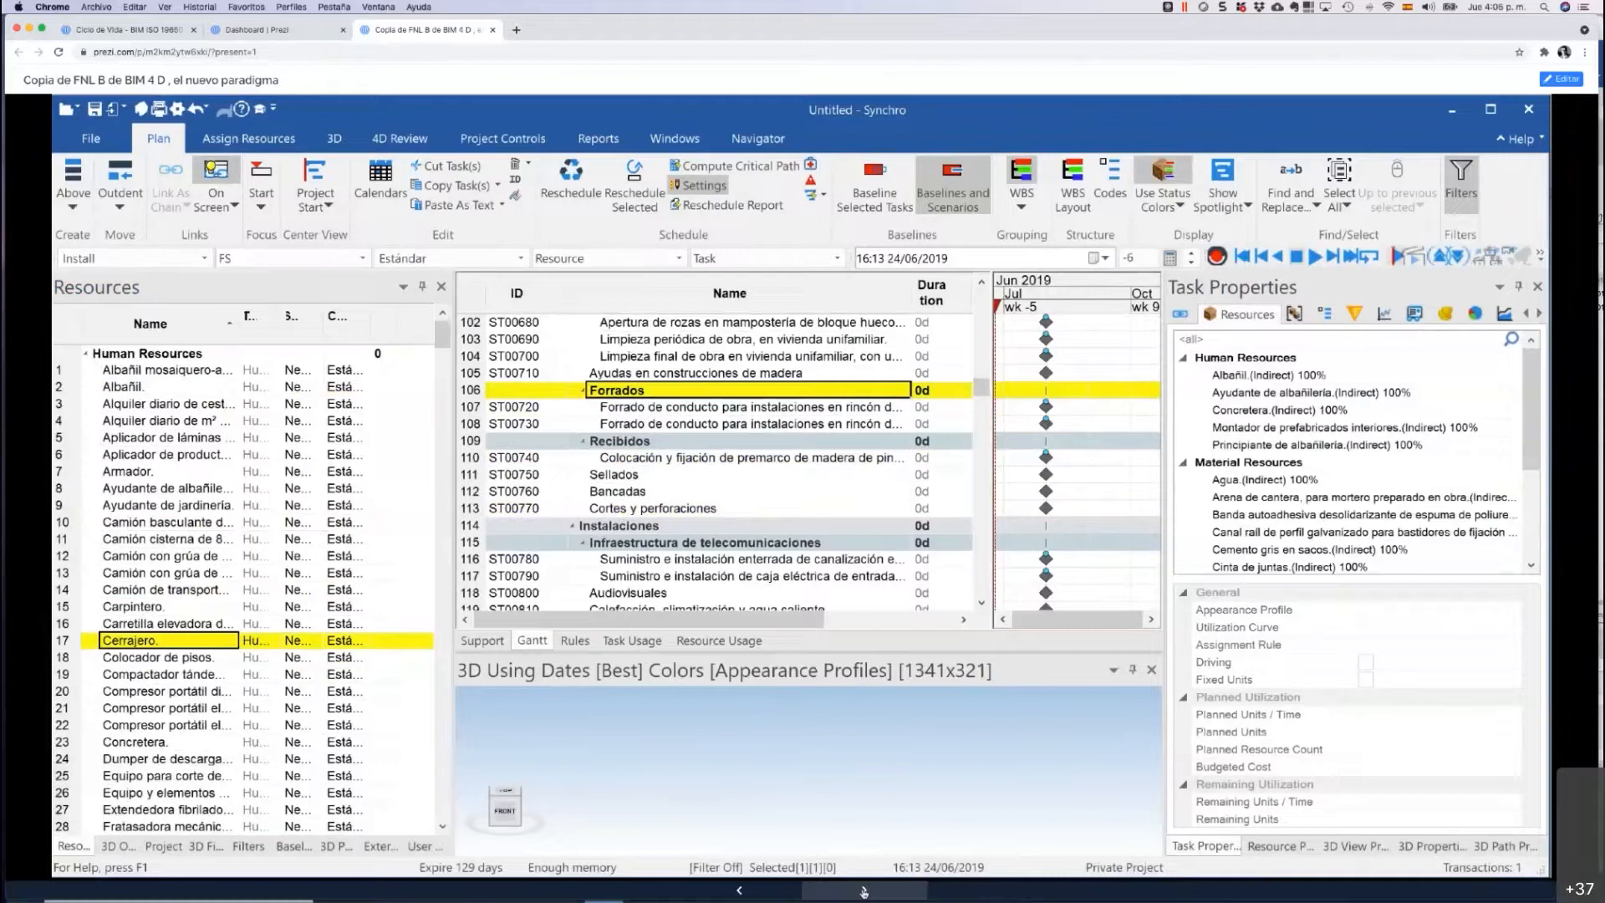
click(863, 891)
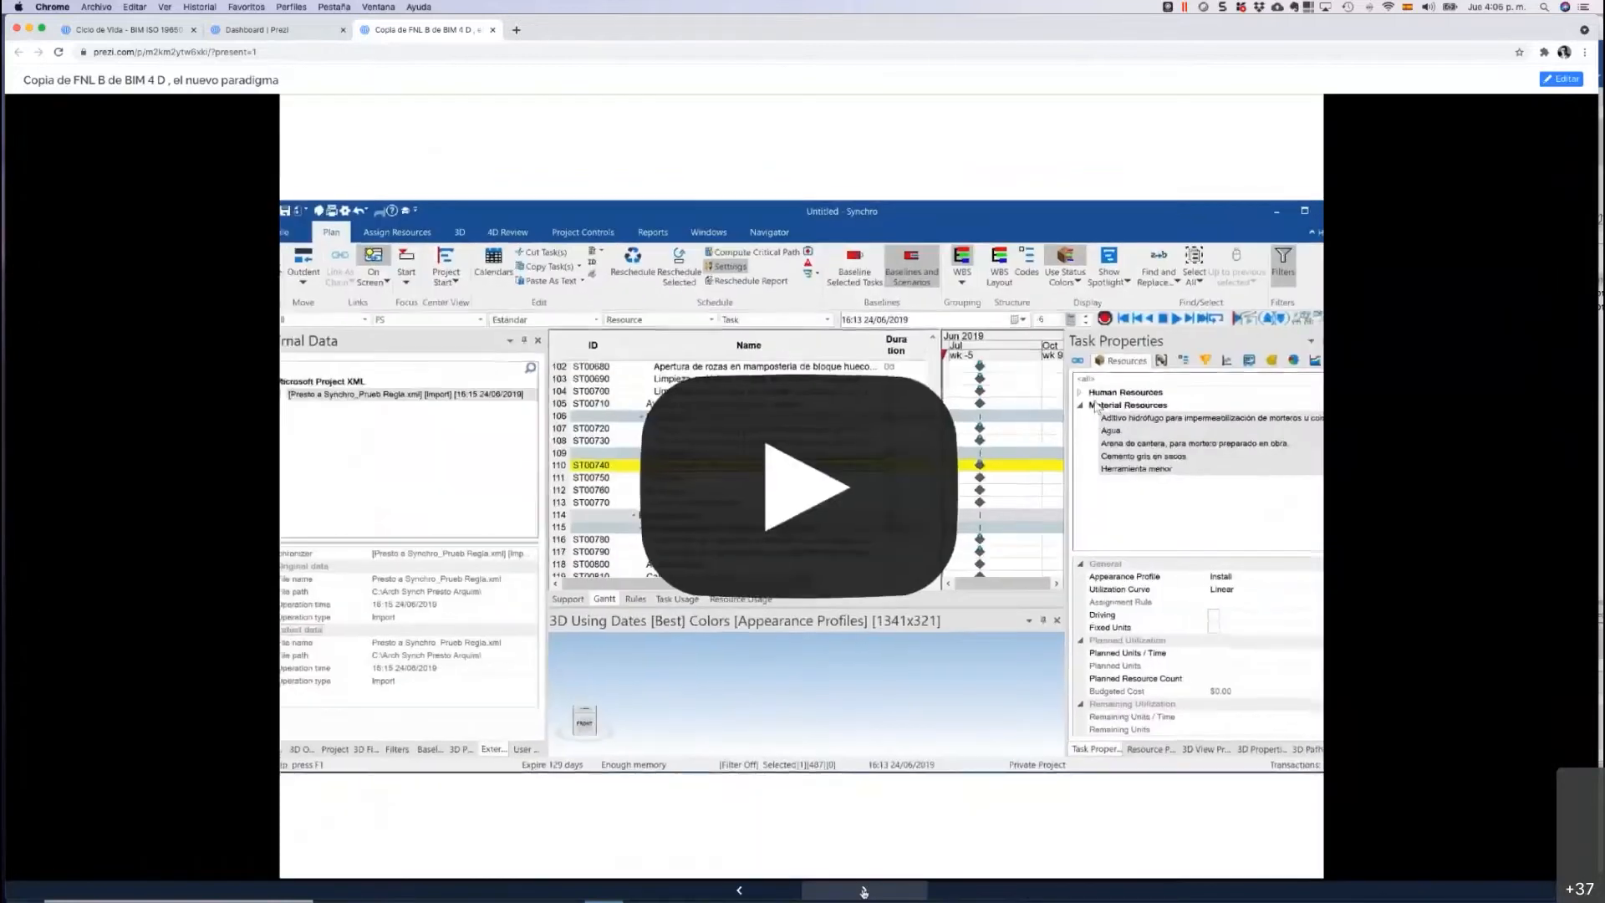
Go back through the presentation to the 4D overview linking Schedule, 3D Models and Resources.
click(863, 891)
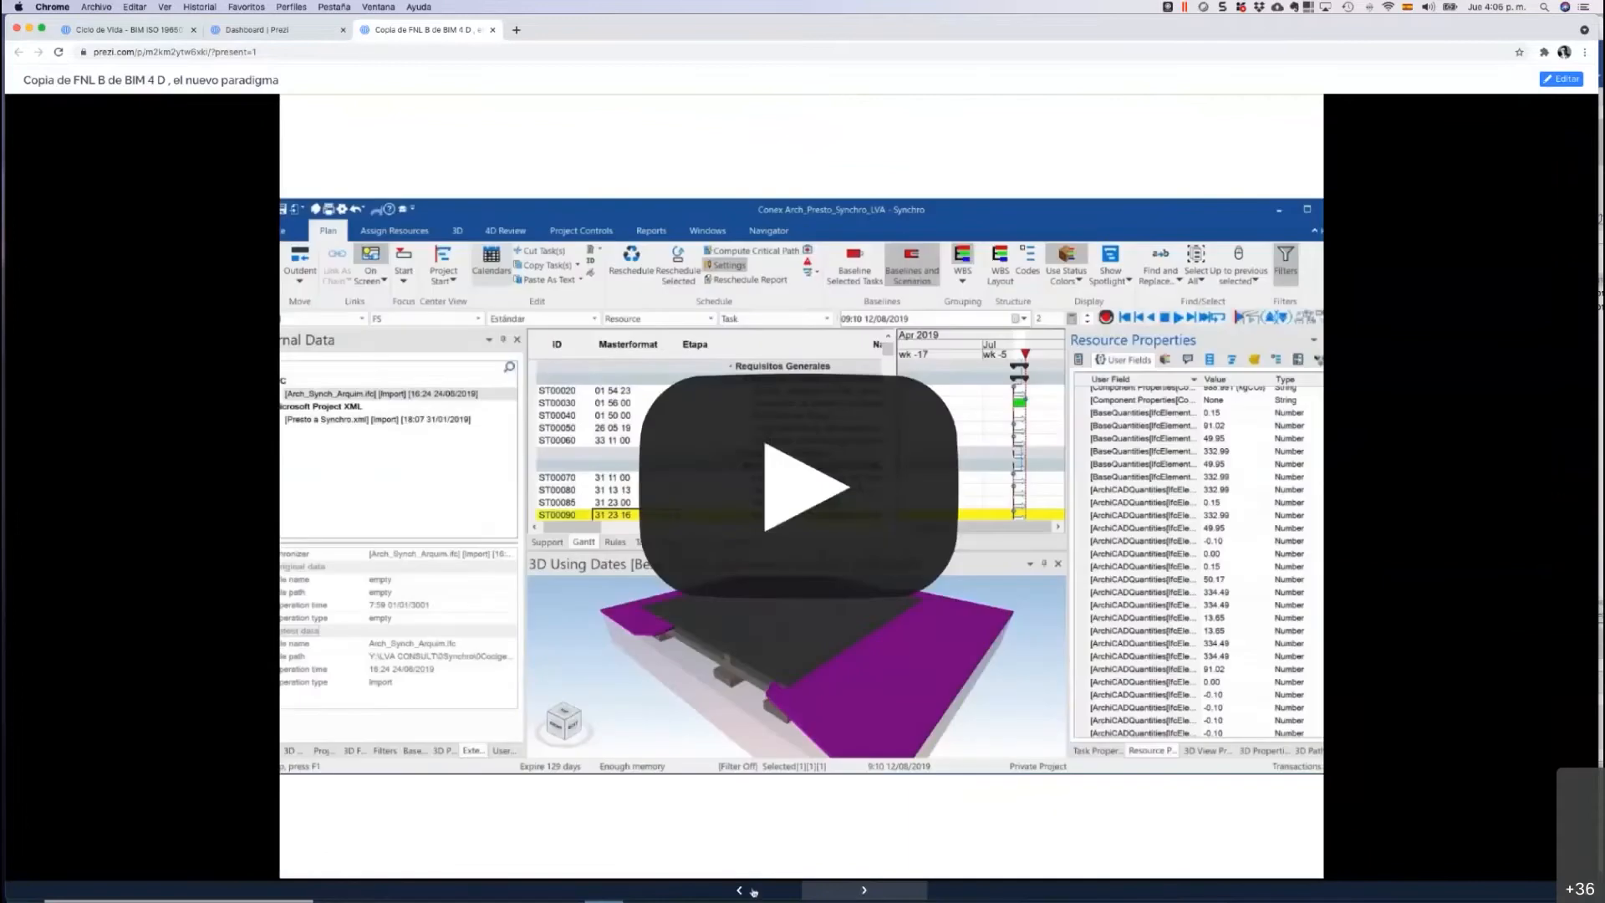
click(739, 890)
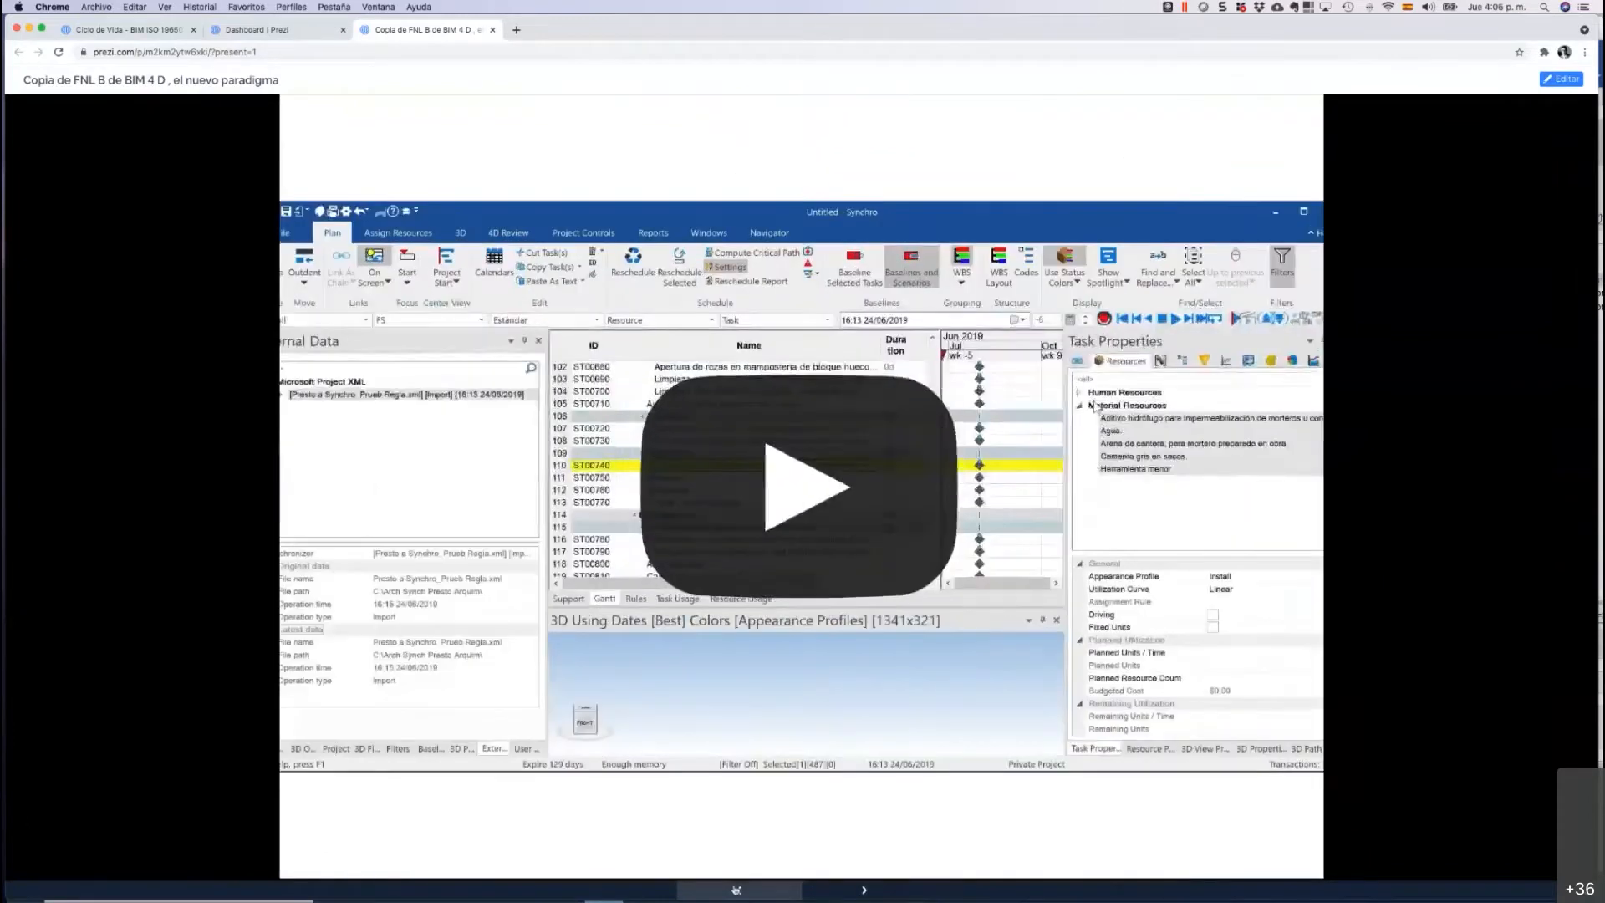
click(737, 890)
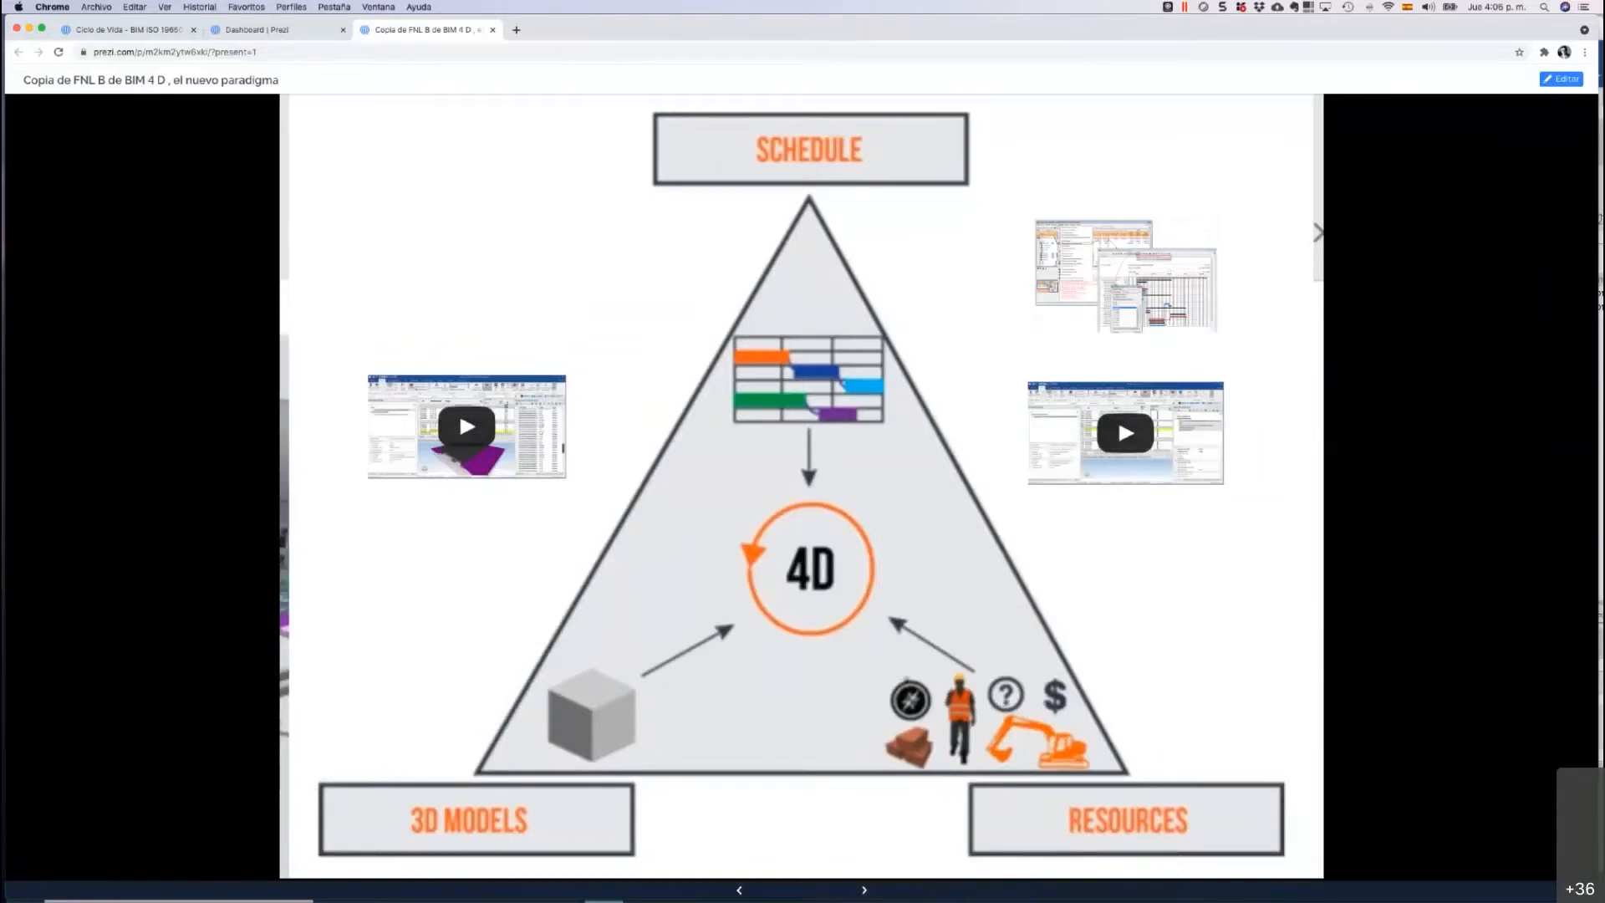
Advance to the Conex Arch_Presto_Synchro_LVA video, play it and pause while the resource user fields are shown.
click(861, 891)
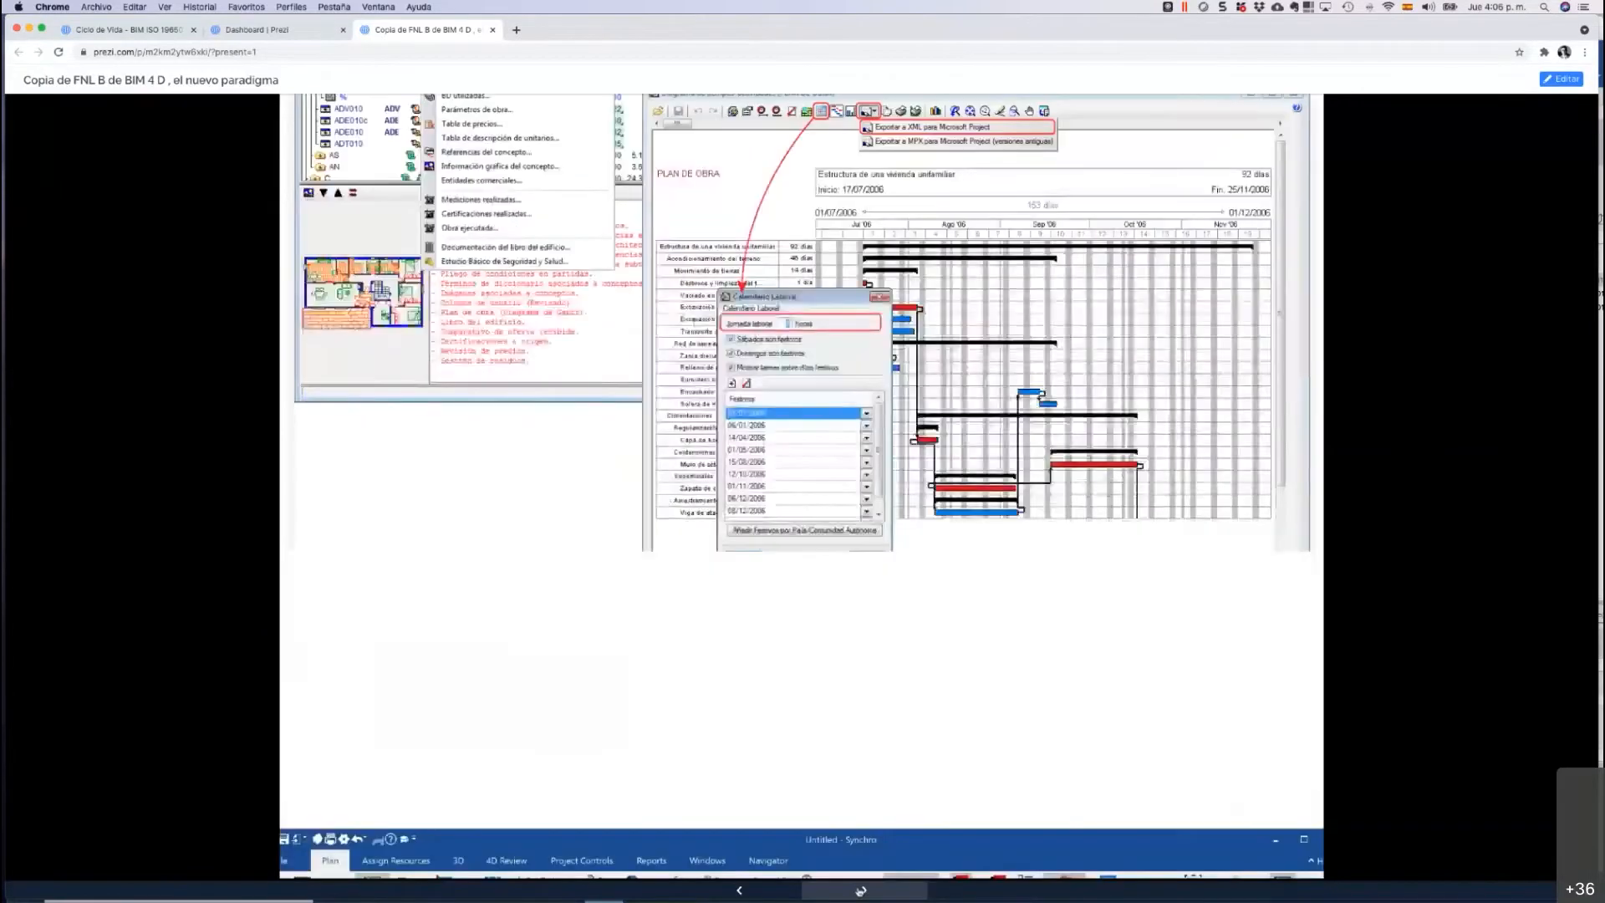
click(861, 890)
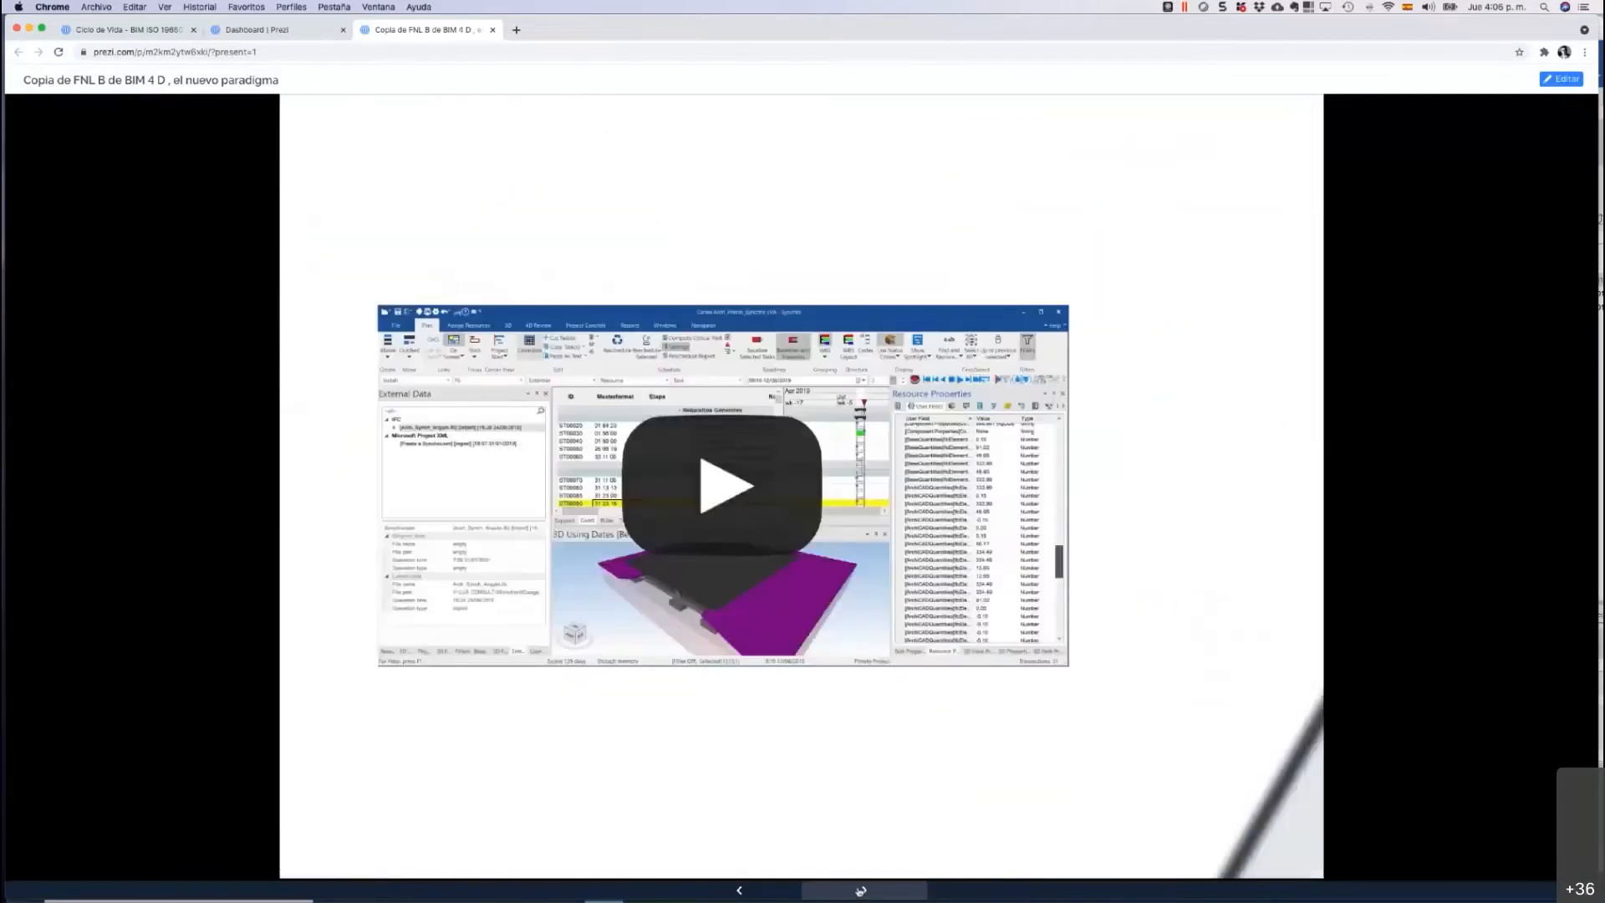
click(861, 890)
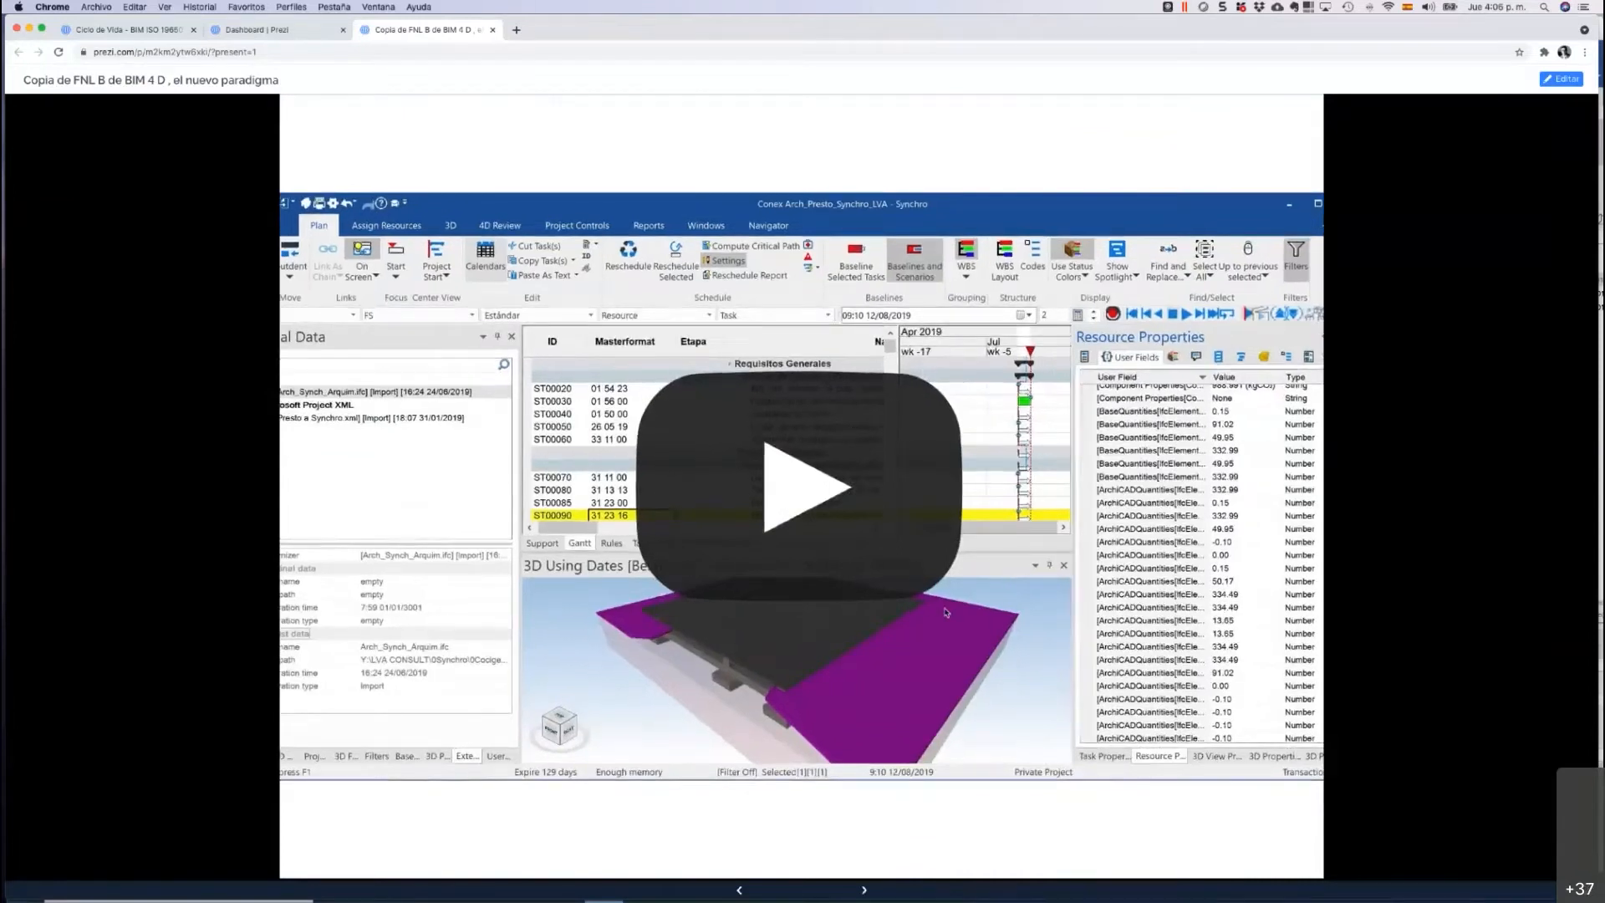
click(785, 494)
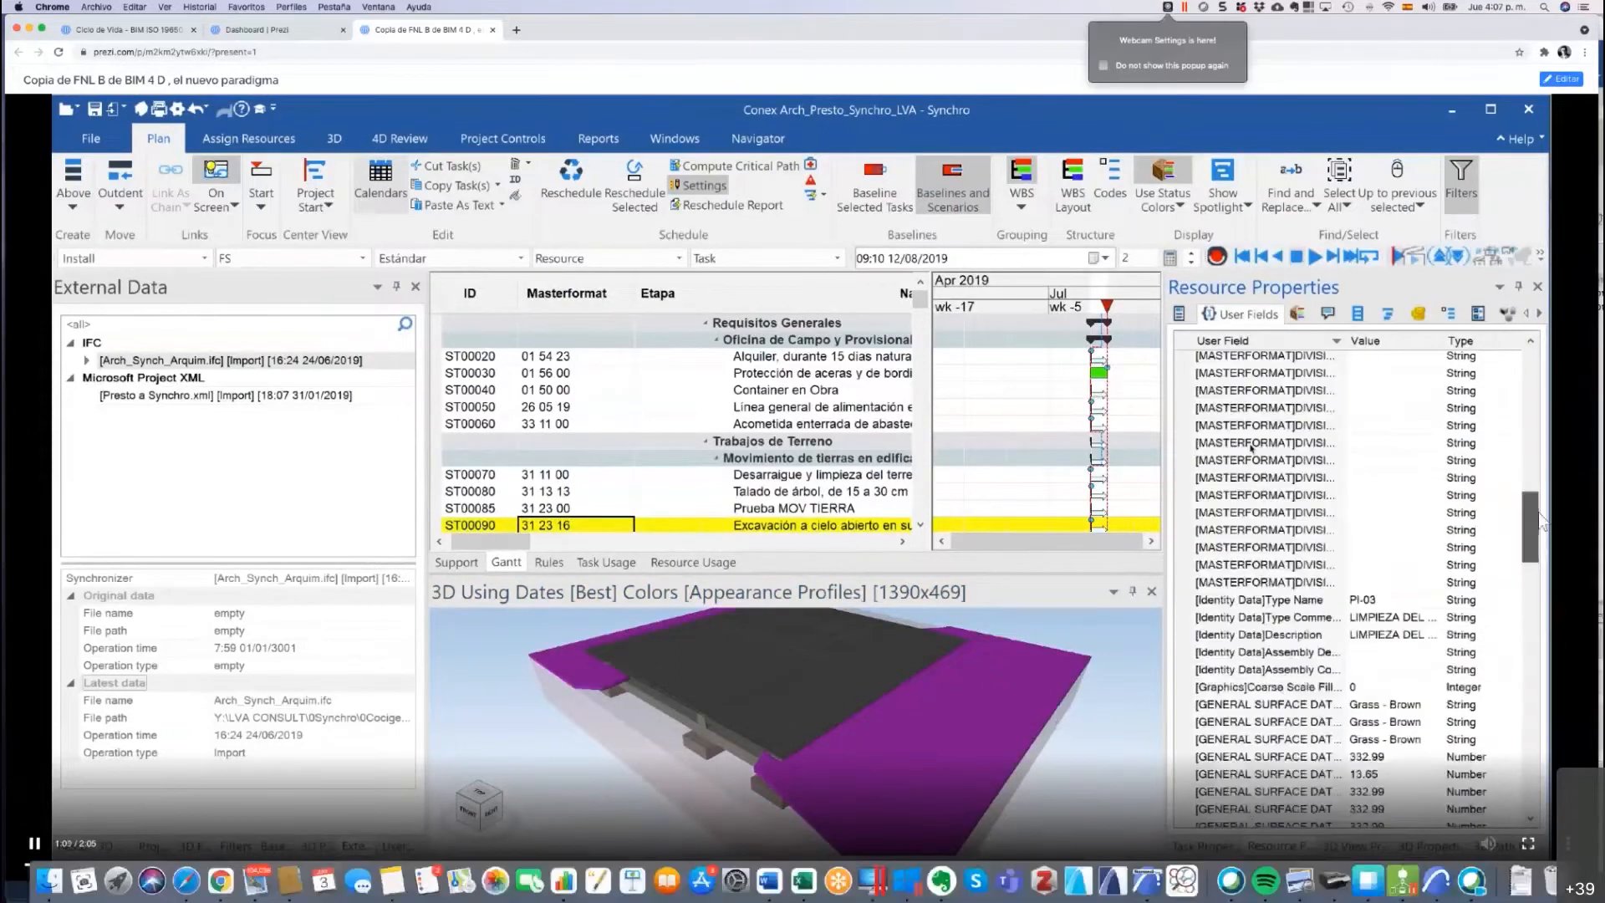
click(926, 715)
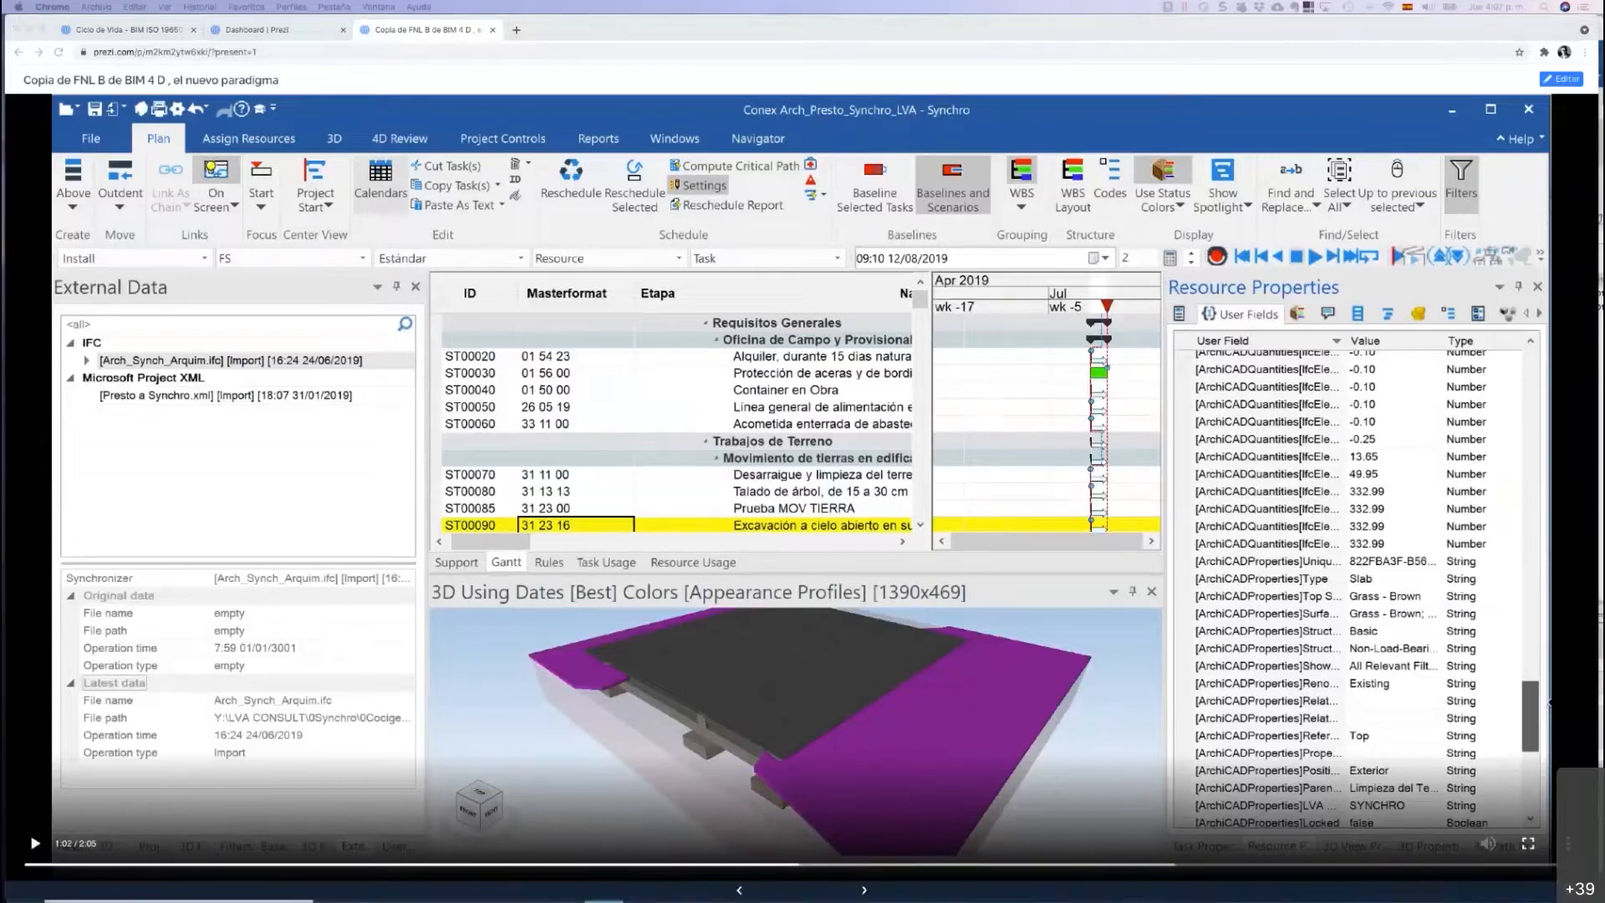
Continue to the BIM VCM Construction Stage video and play it, pausing briefly at the column classification settings.
click(864, 889)
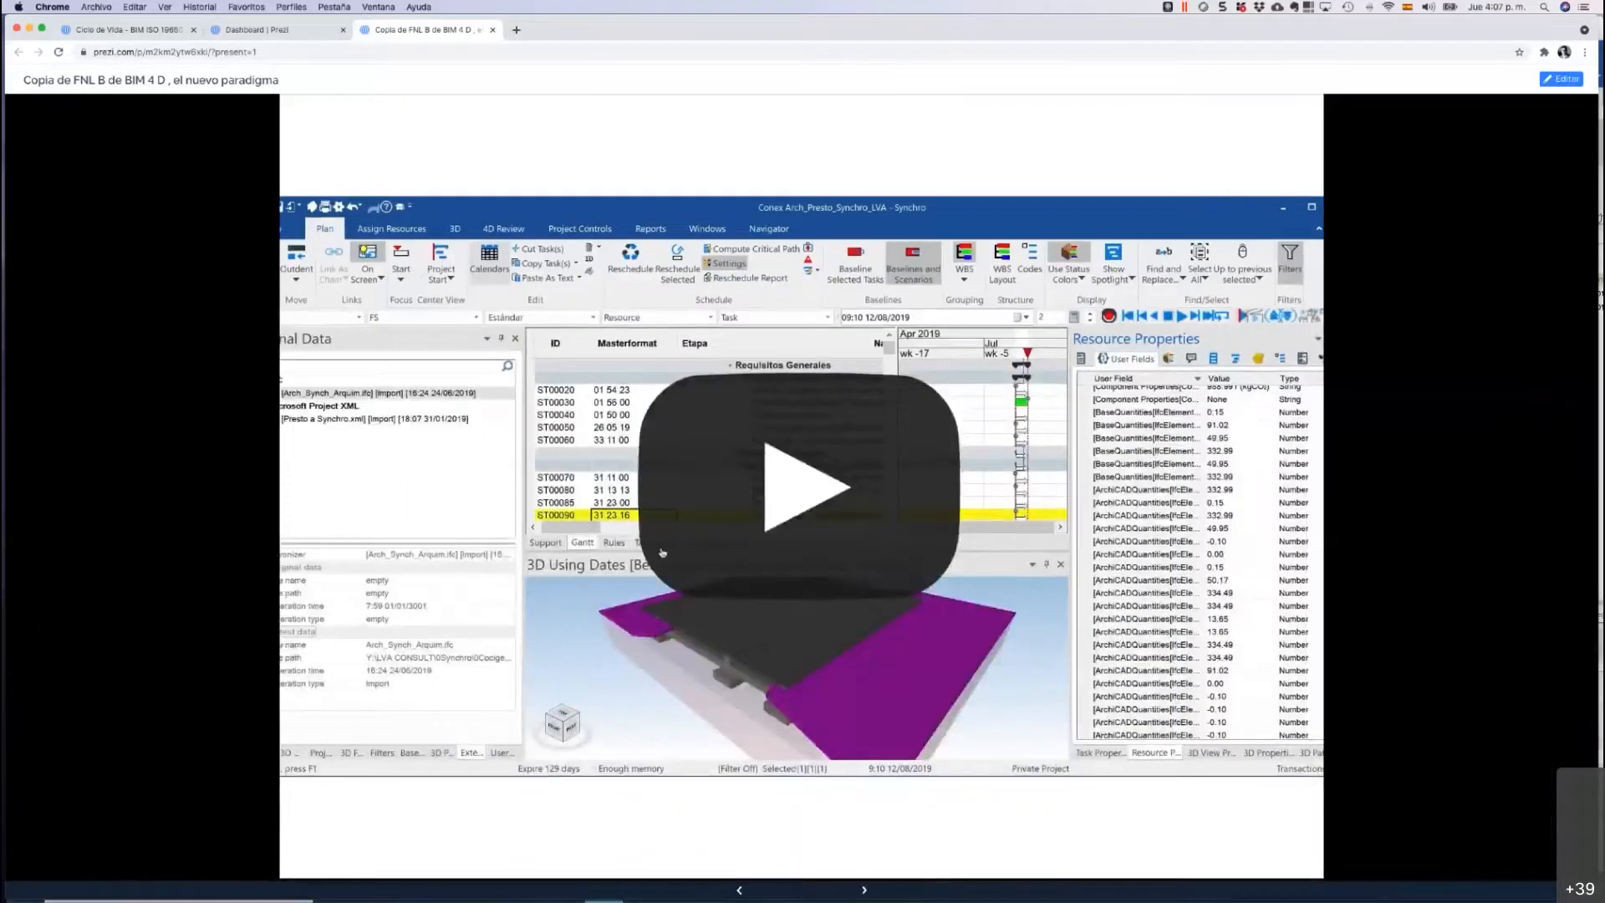
click(864, 890)
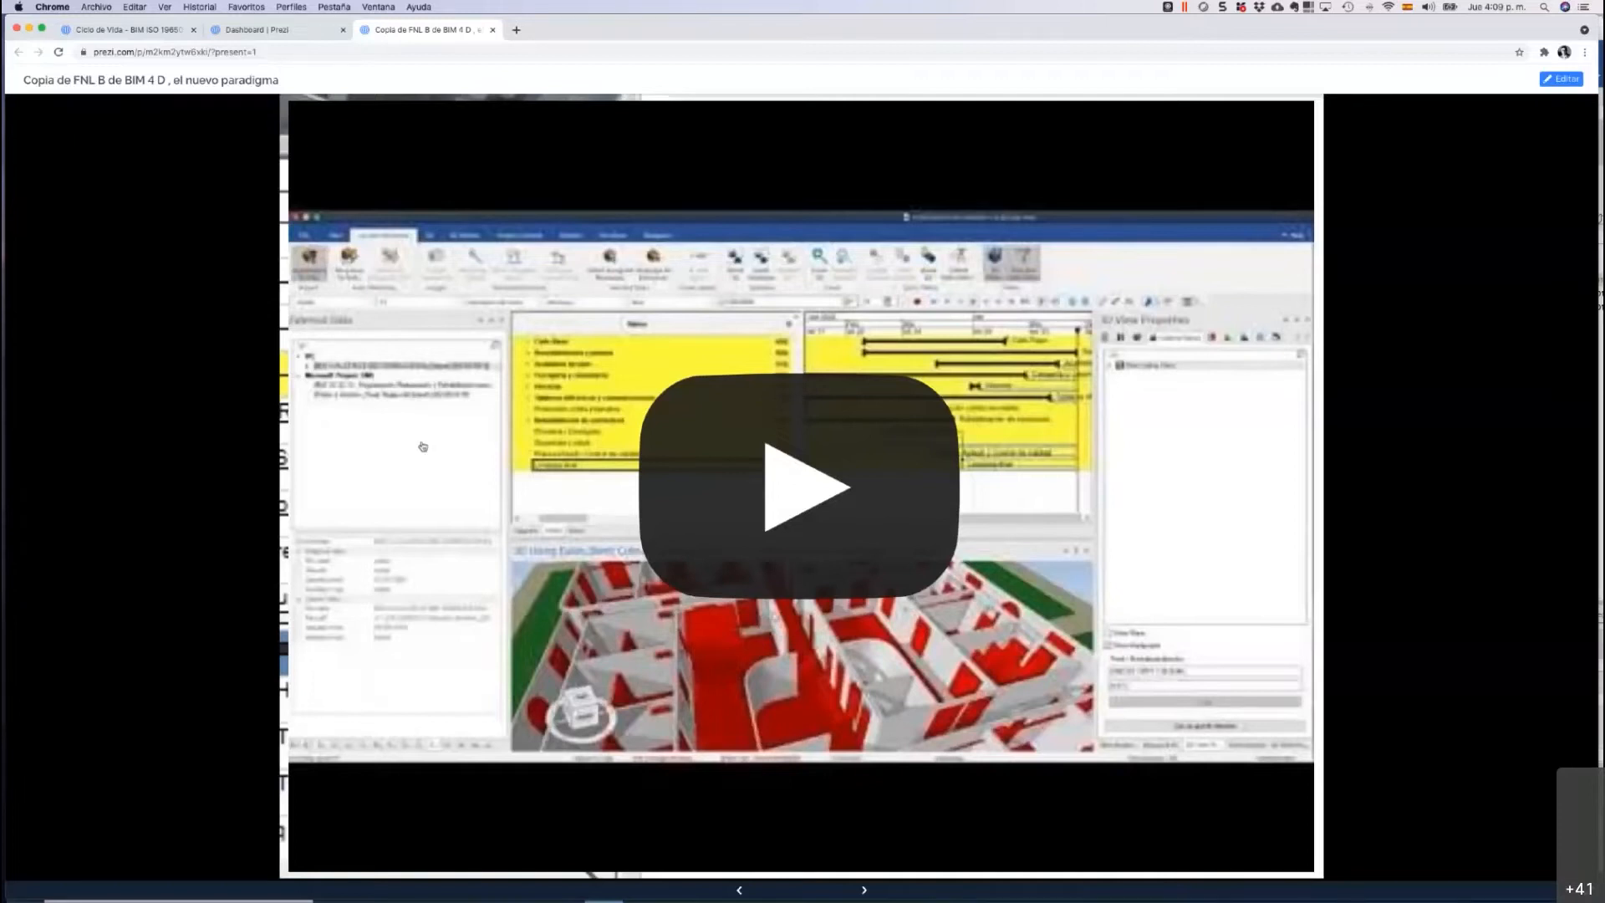
click(798, 489)
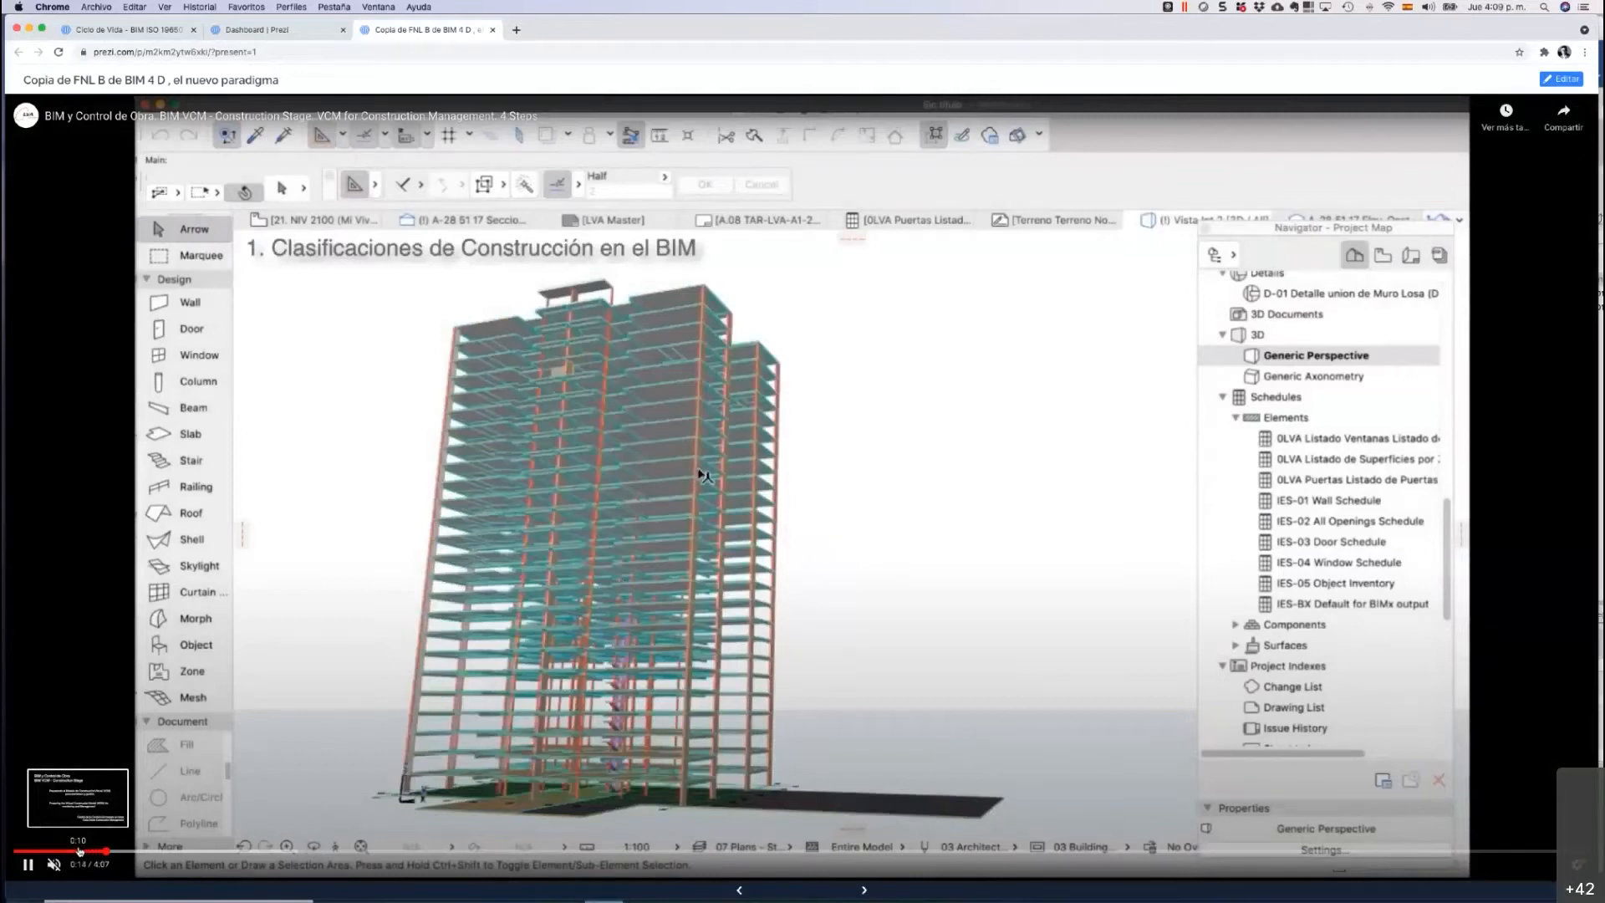
click(29, 864)
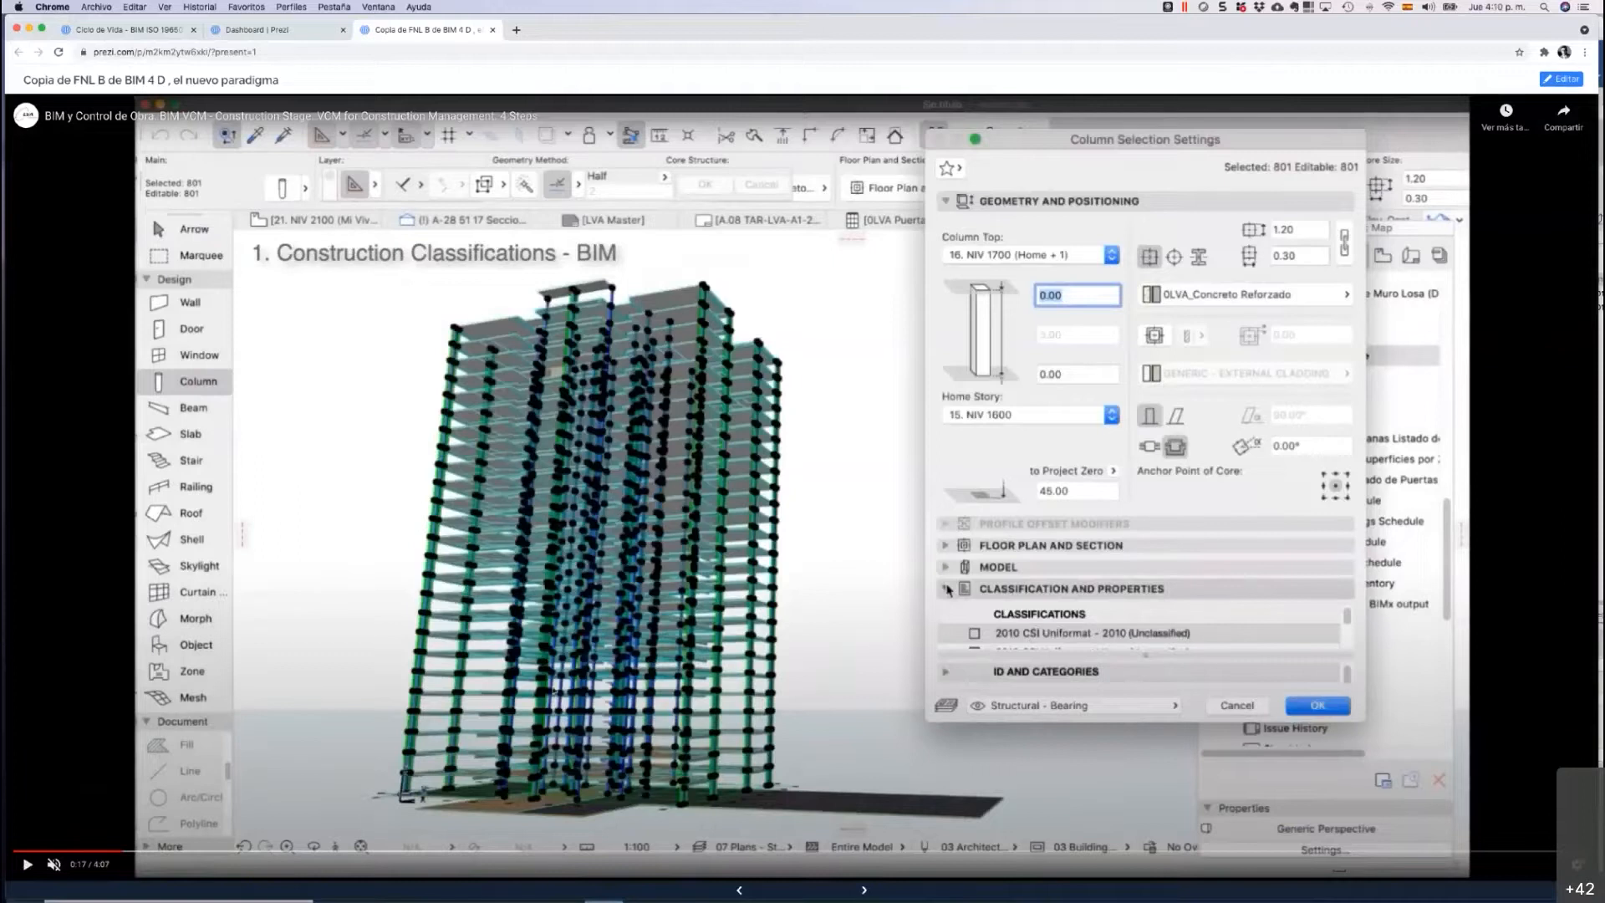
click(26, 866)
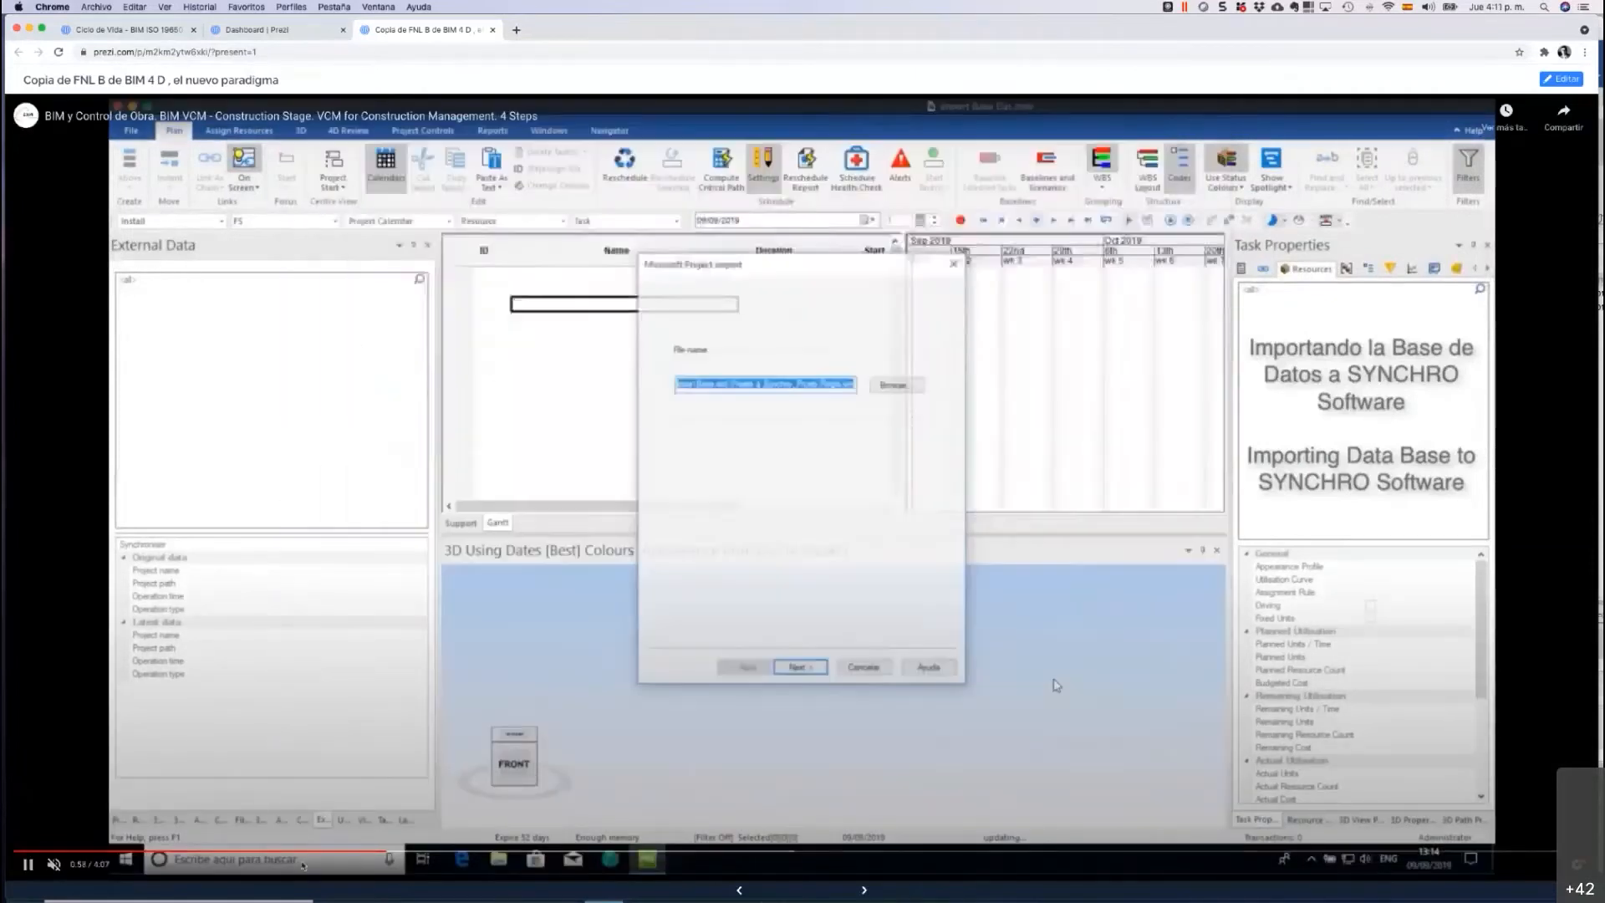
Pause the video during the resources-to-tasks auto matching, rewind it to 1:42 and resume playback.
mouse_move(324, 881)
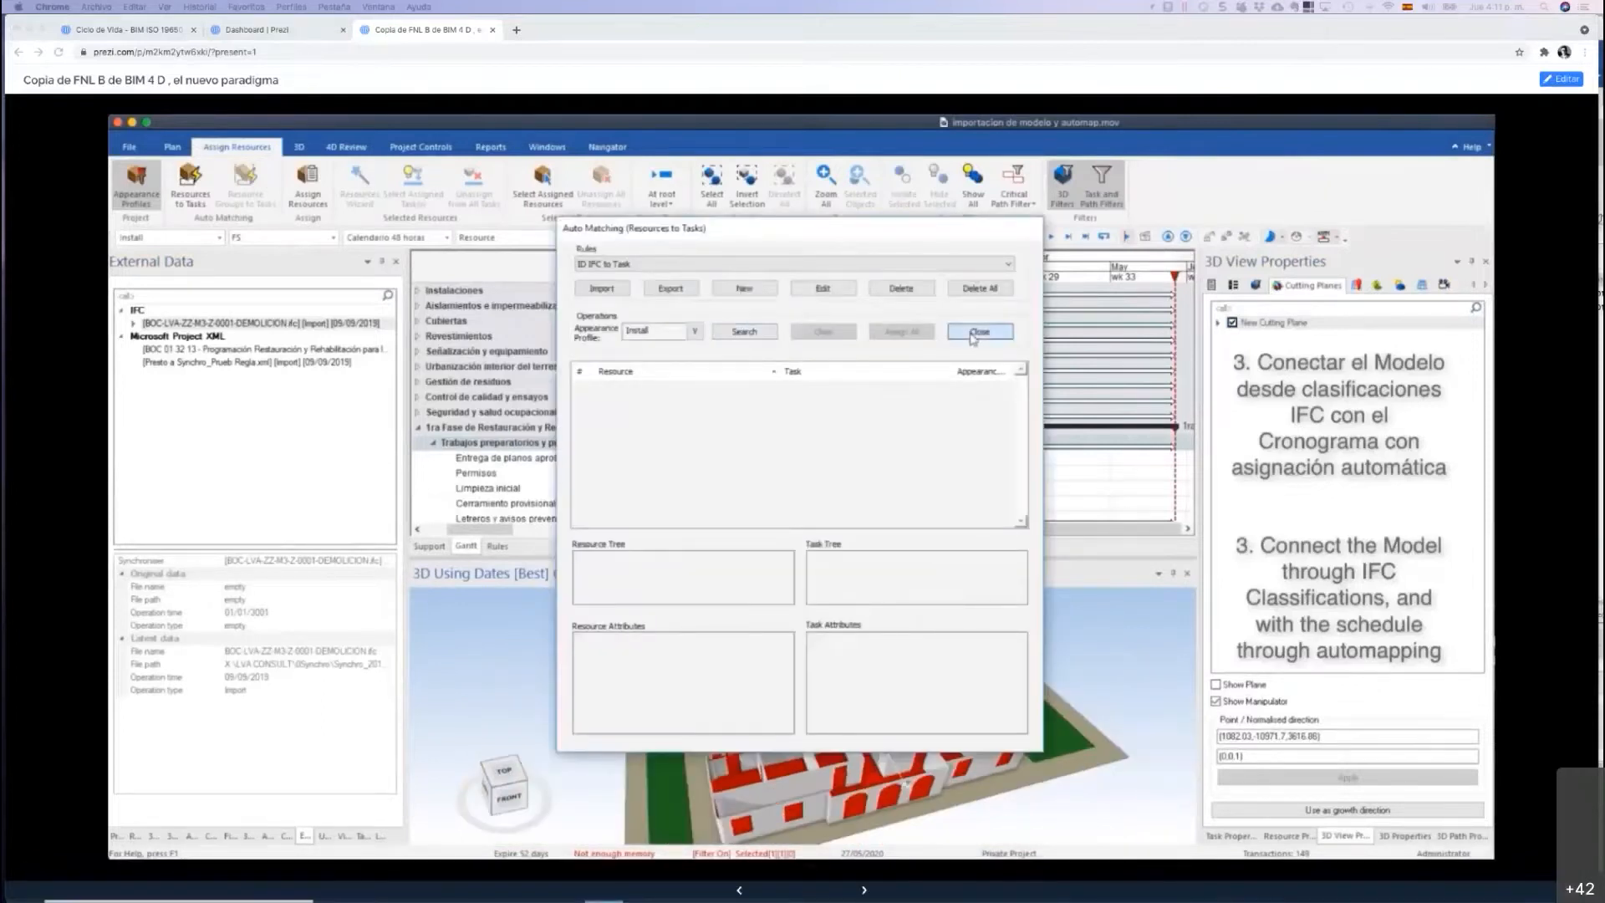
click(79, 809)
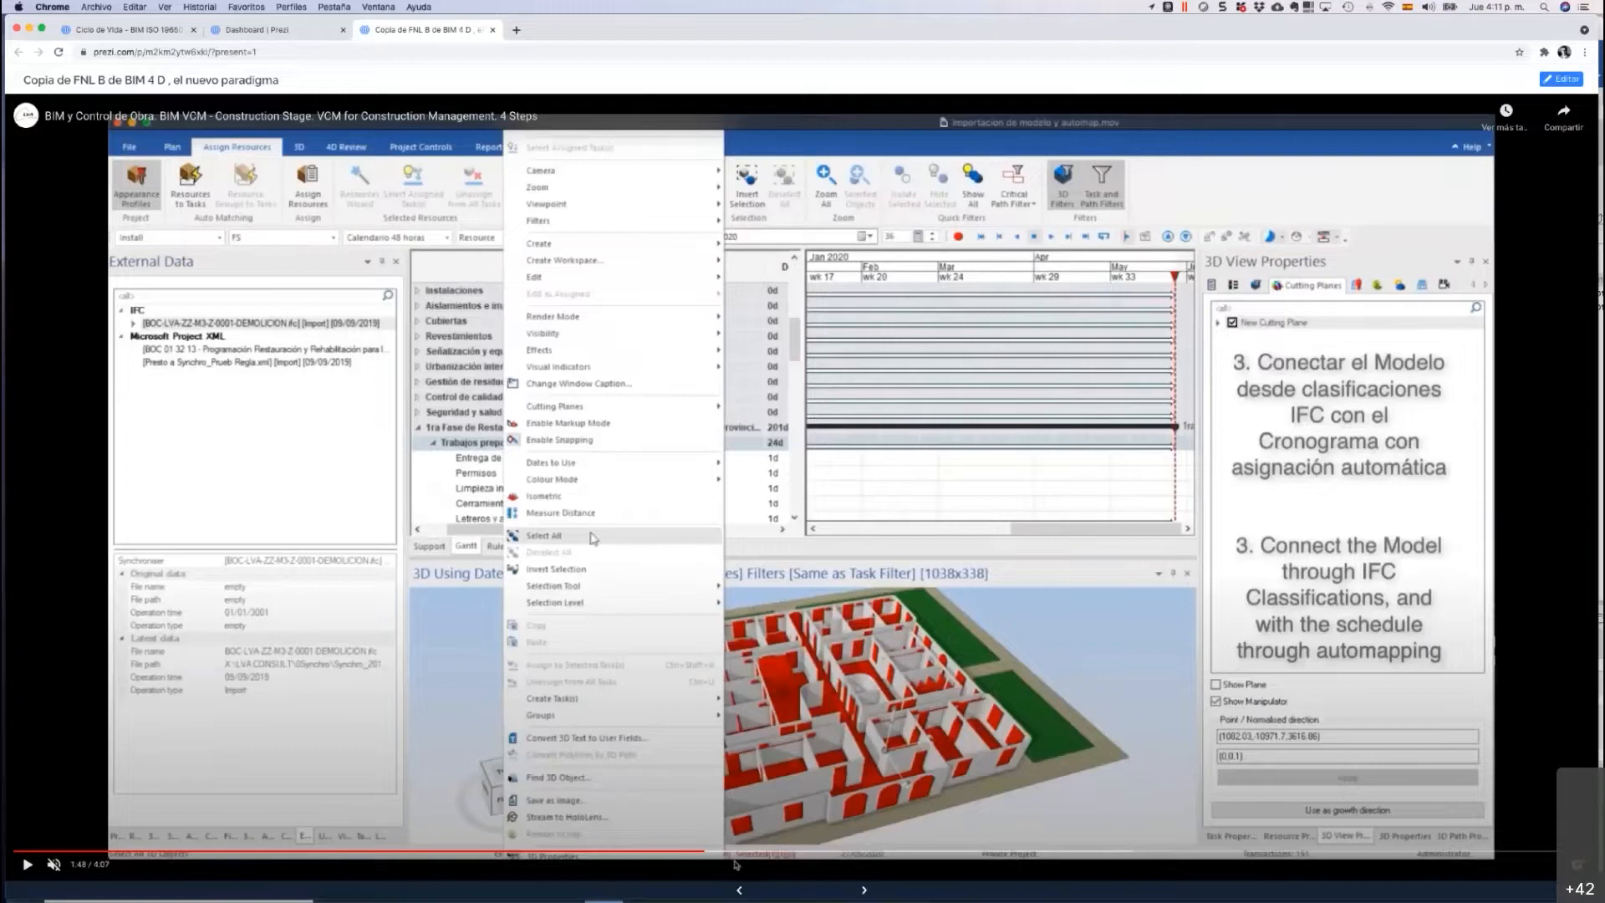
click(683, 853)
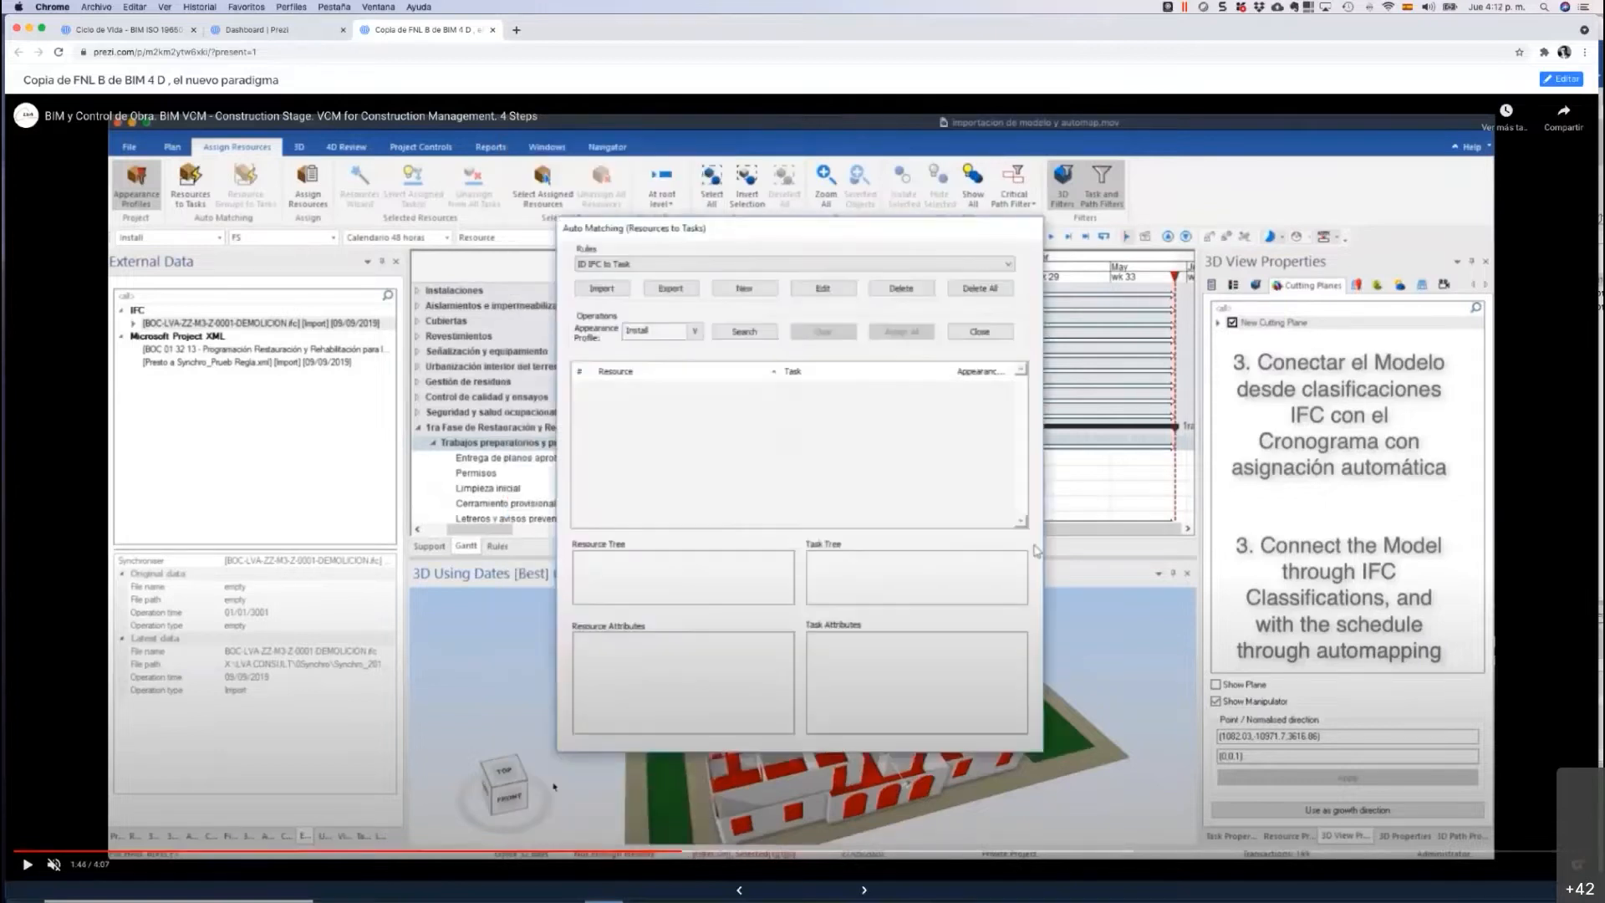
click(671, 852)
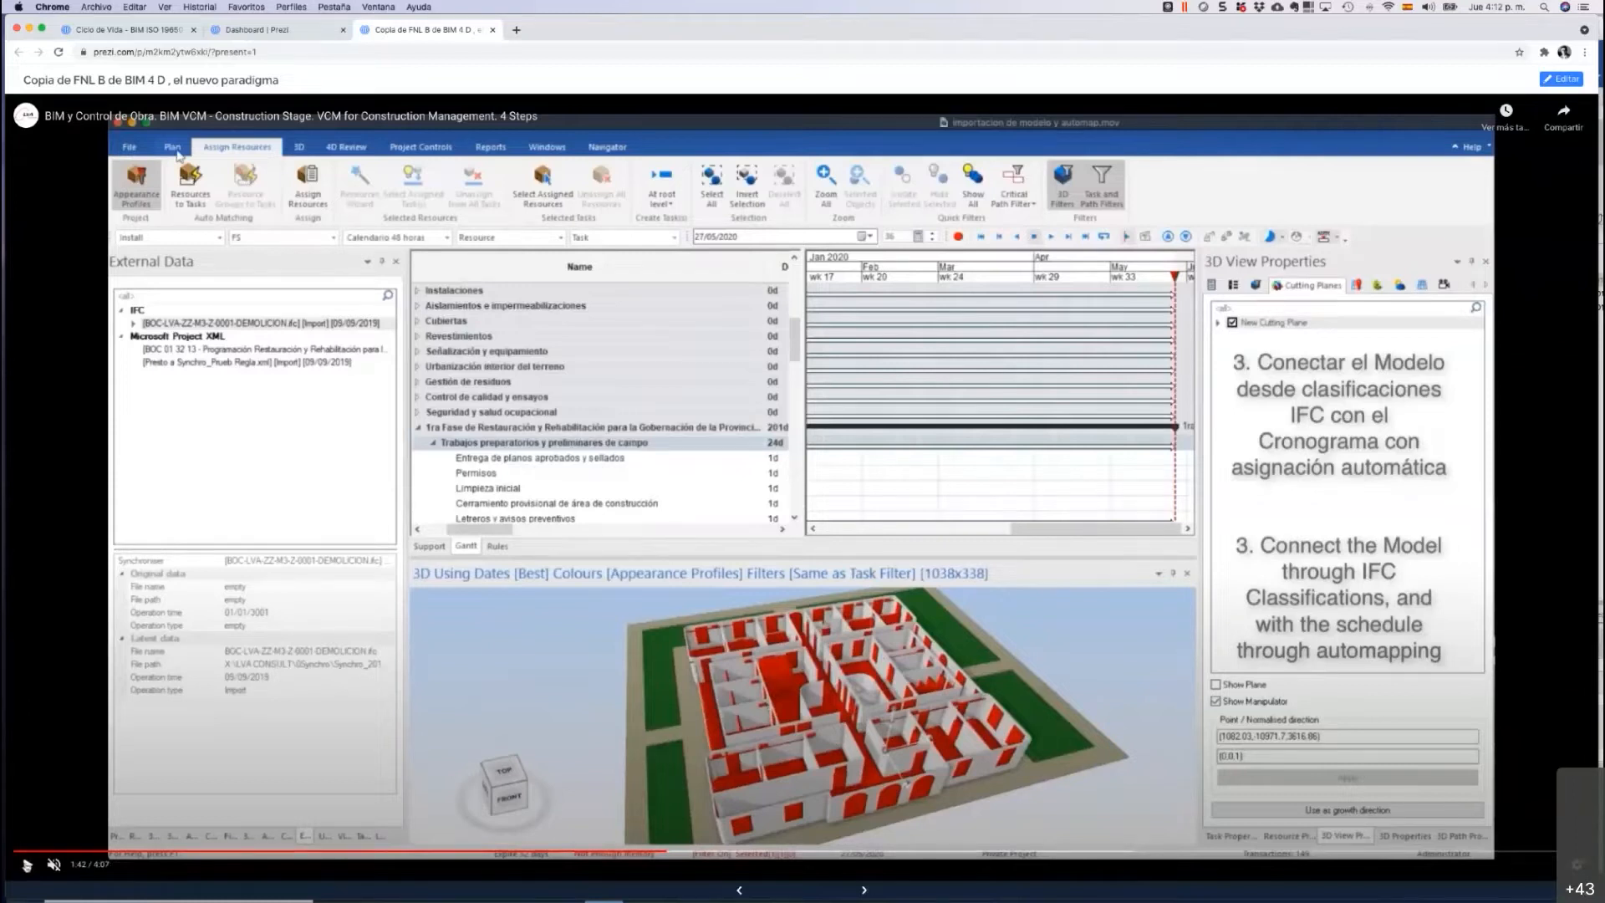
click(27, 864)
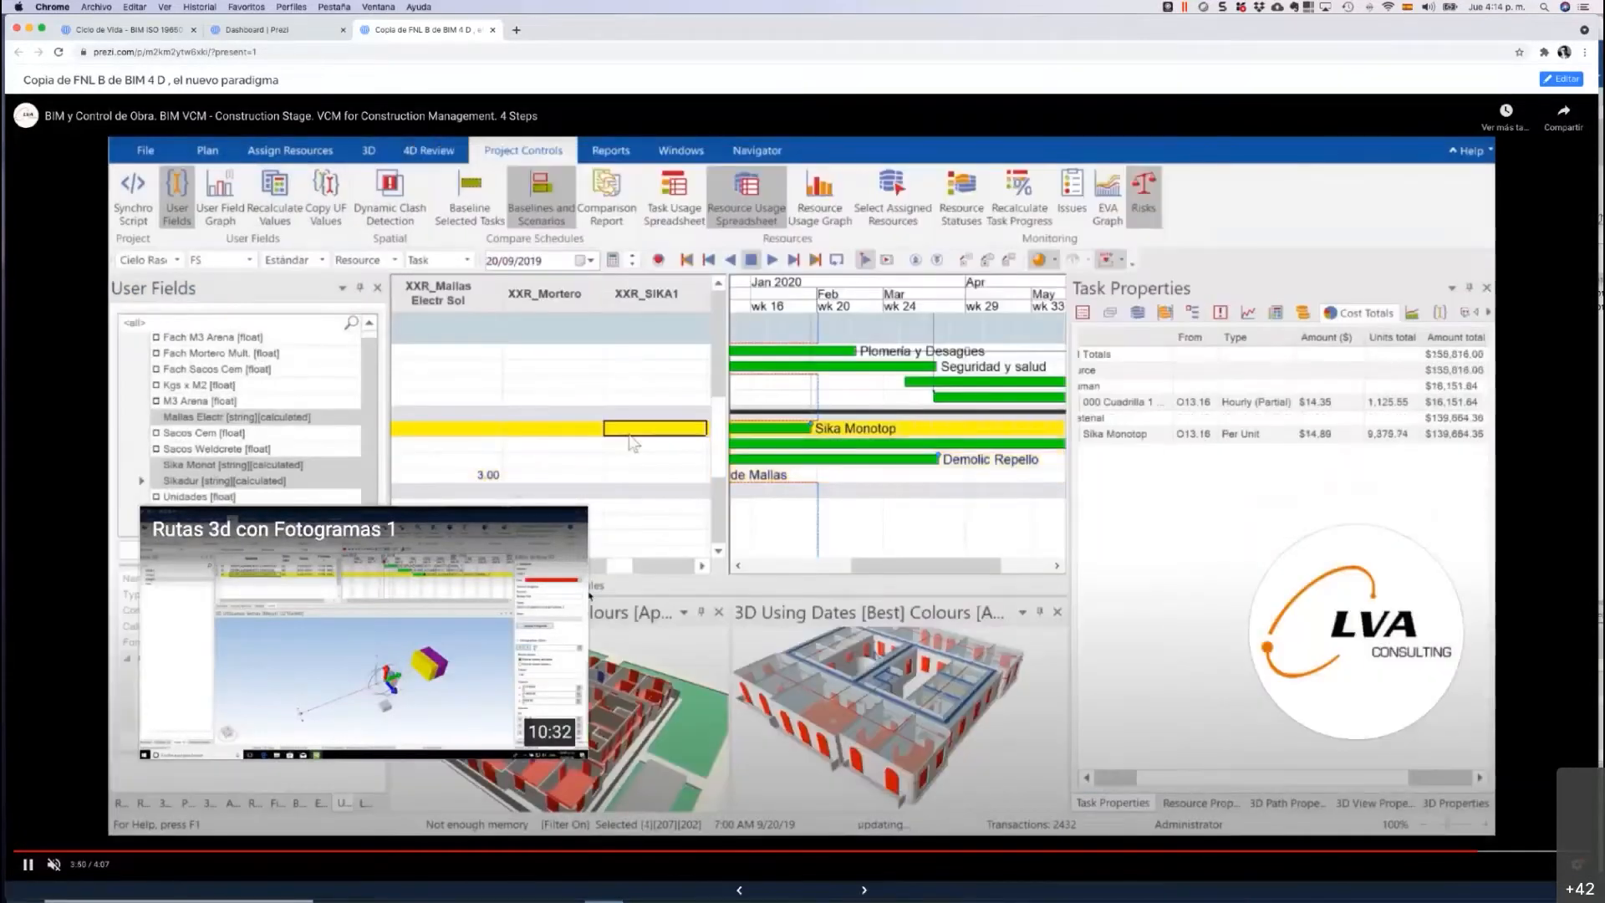
Pause the video at 3:52 on the task cost totals, play it to the end and leave it.
click(1004, 526)
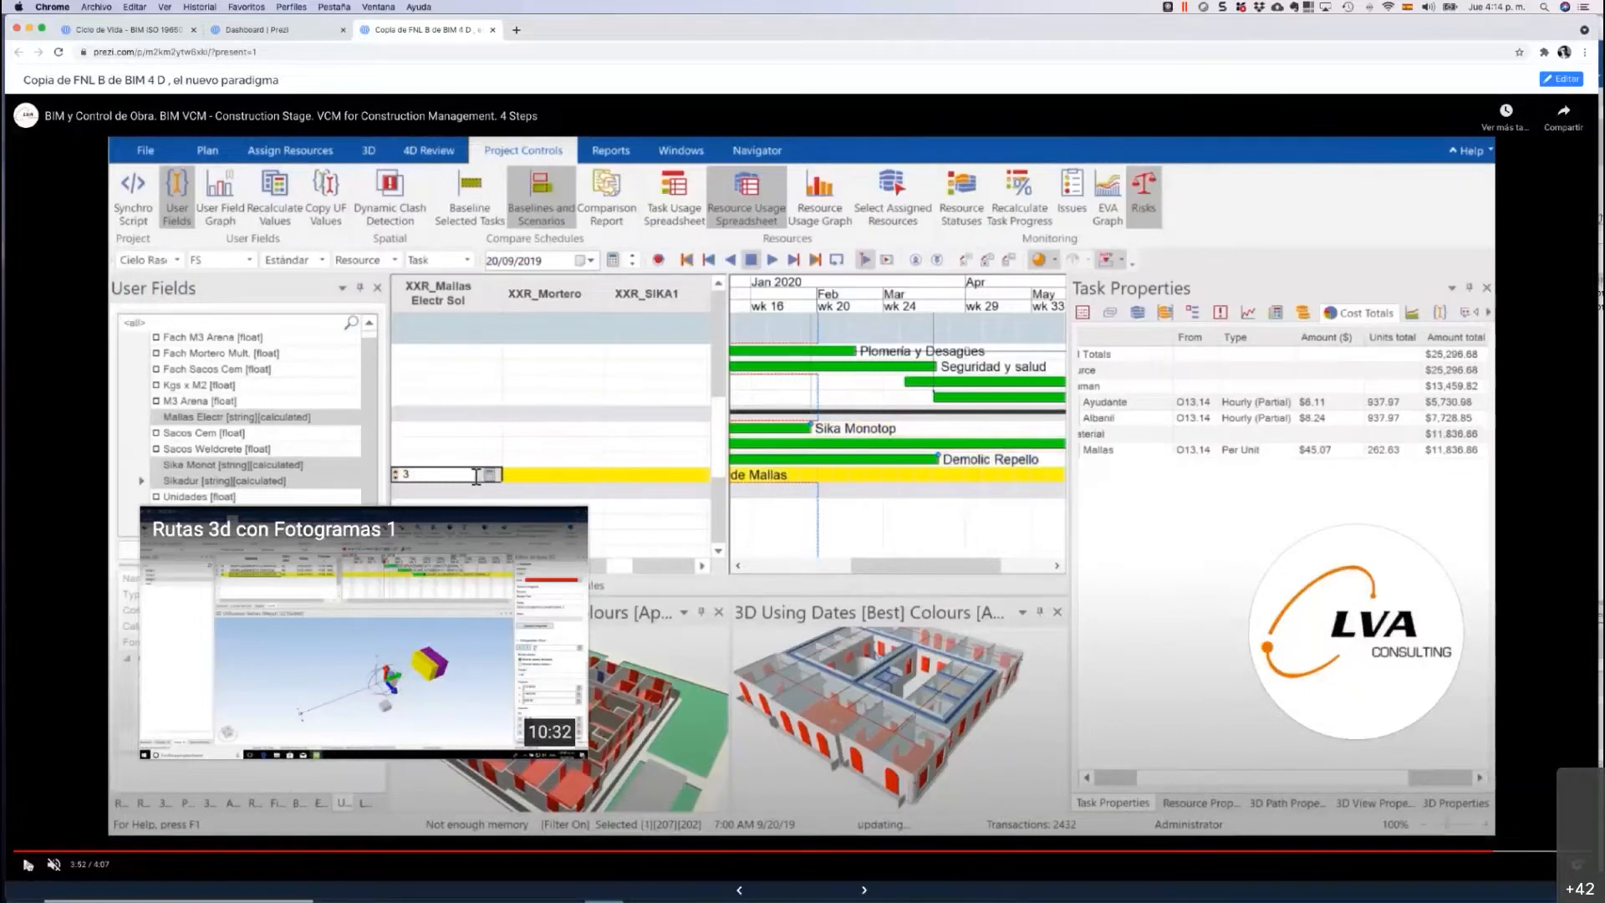
click(28, 863)
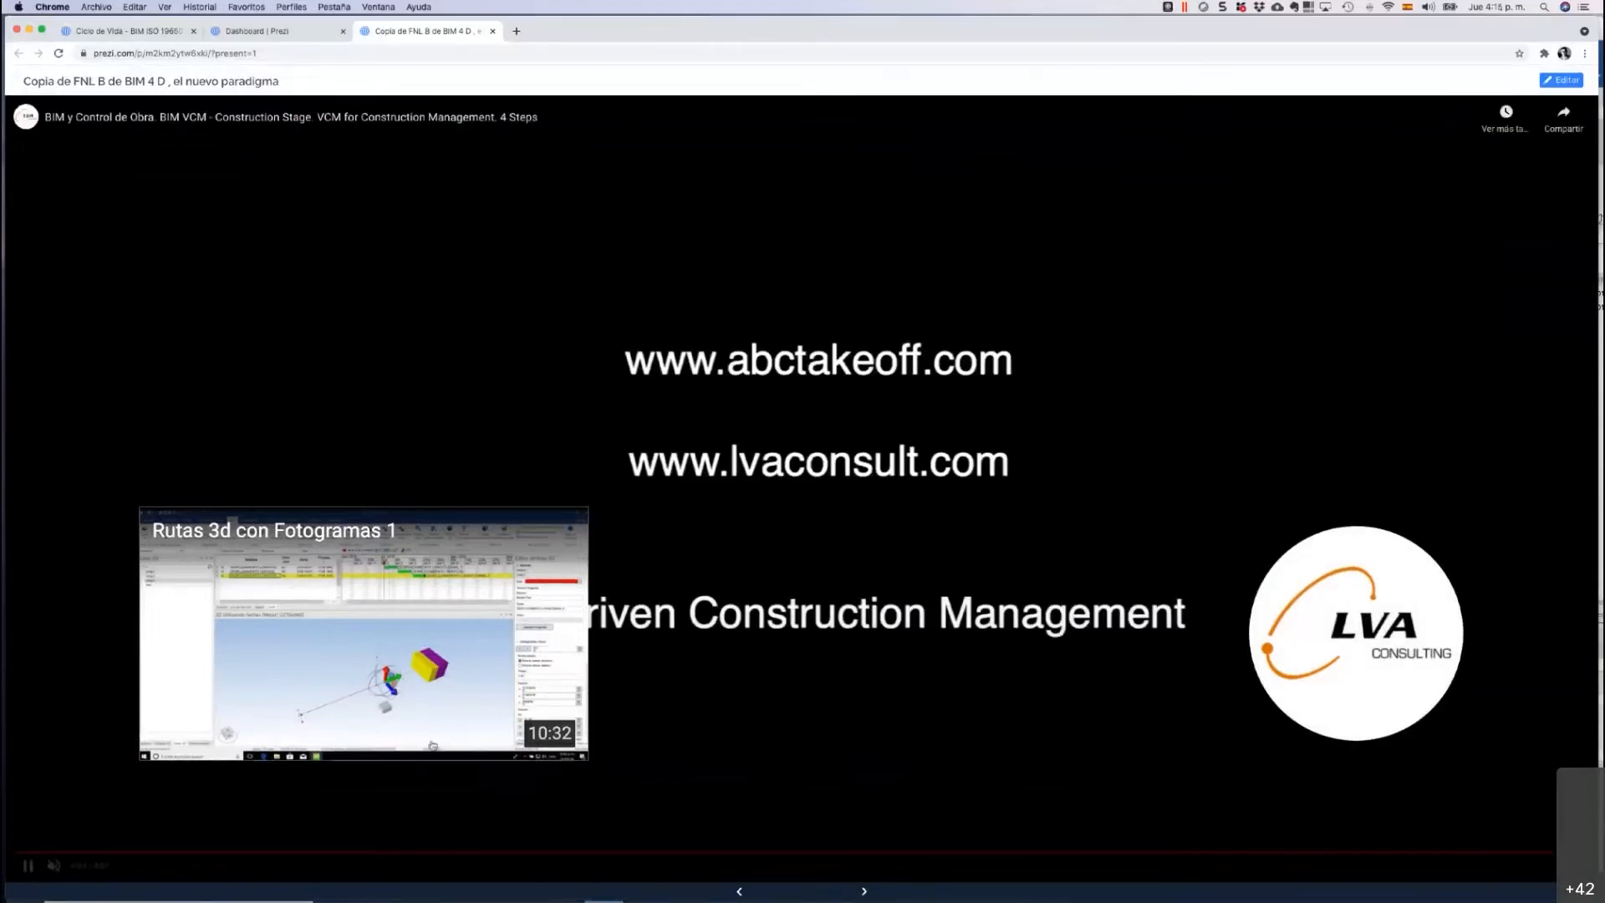
click(863, 891)
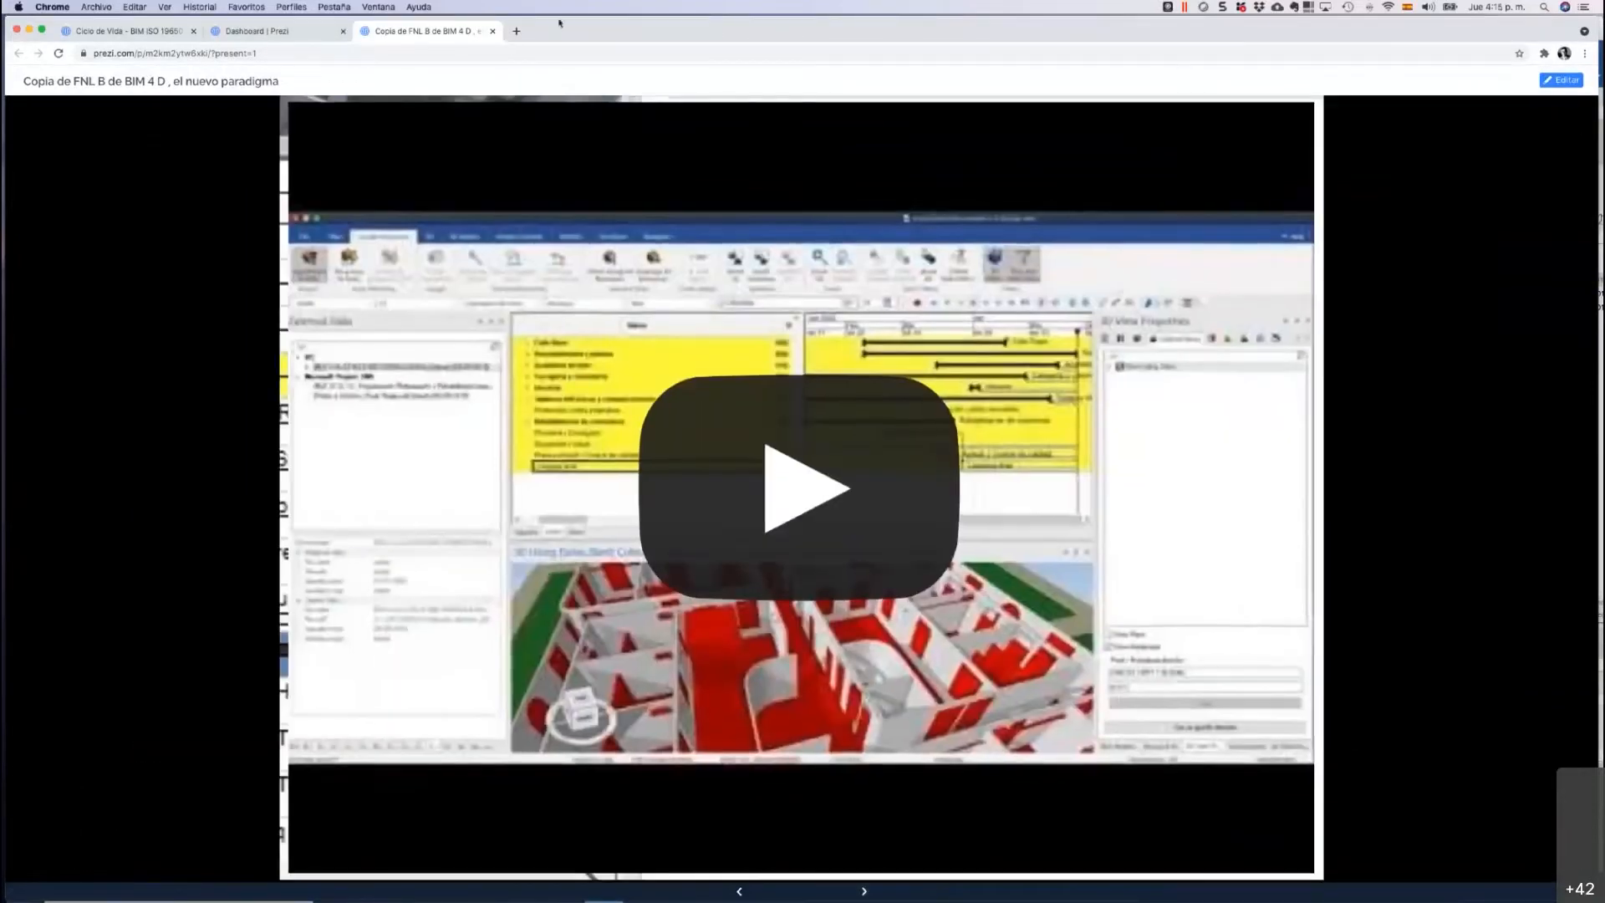
Move the browser window out of the way and minimise it to switch to the SYNCHRO project.
drag(560, 22, 612, 253)
click(544, 121)
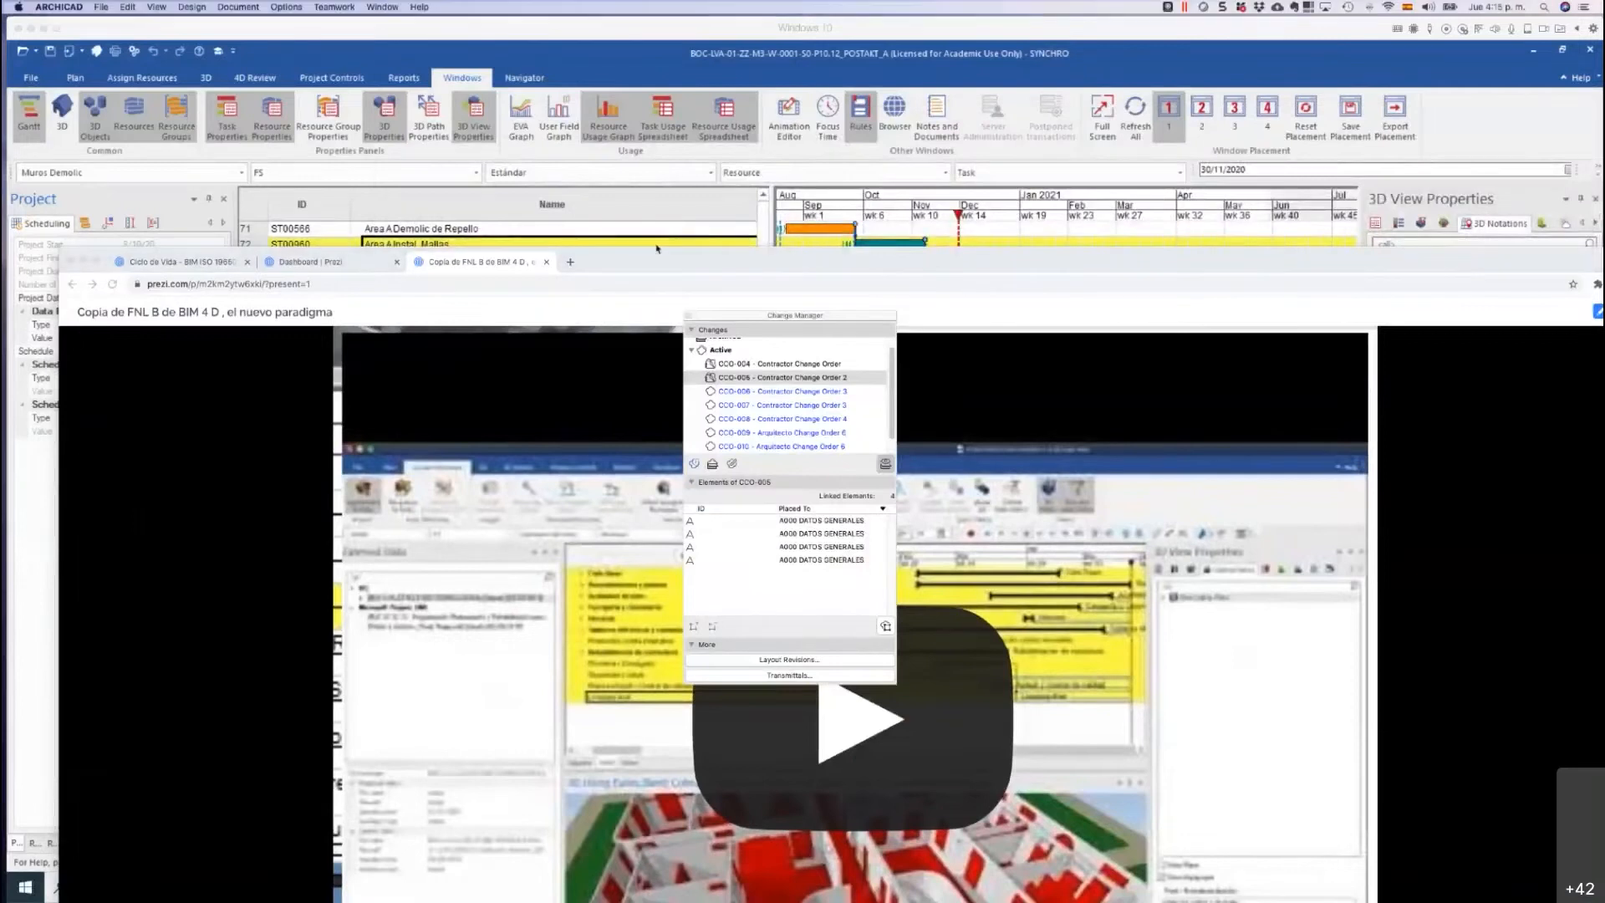
double_click(595, 262)
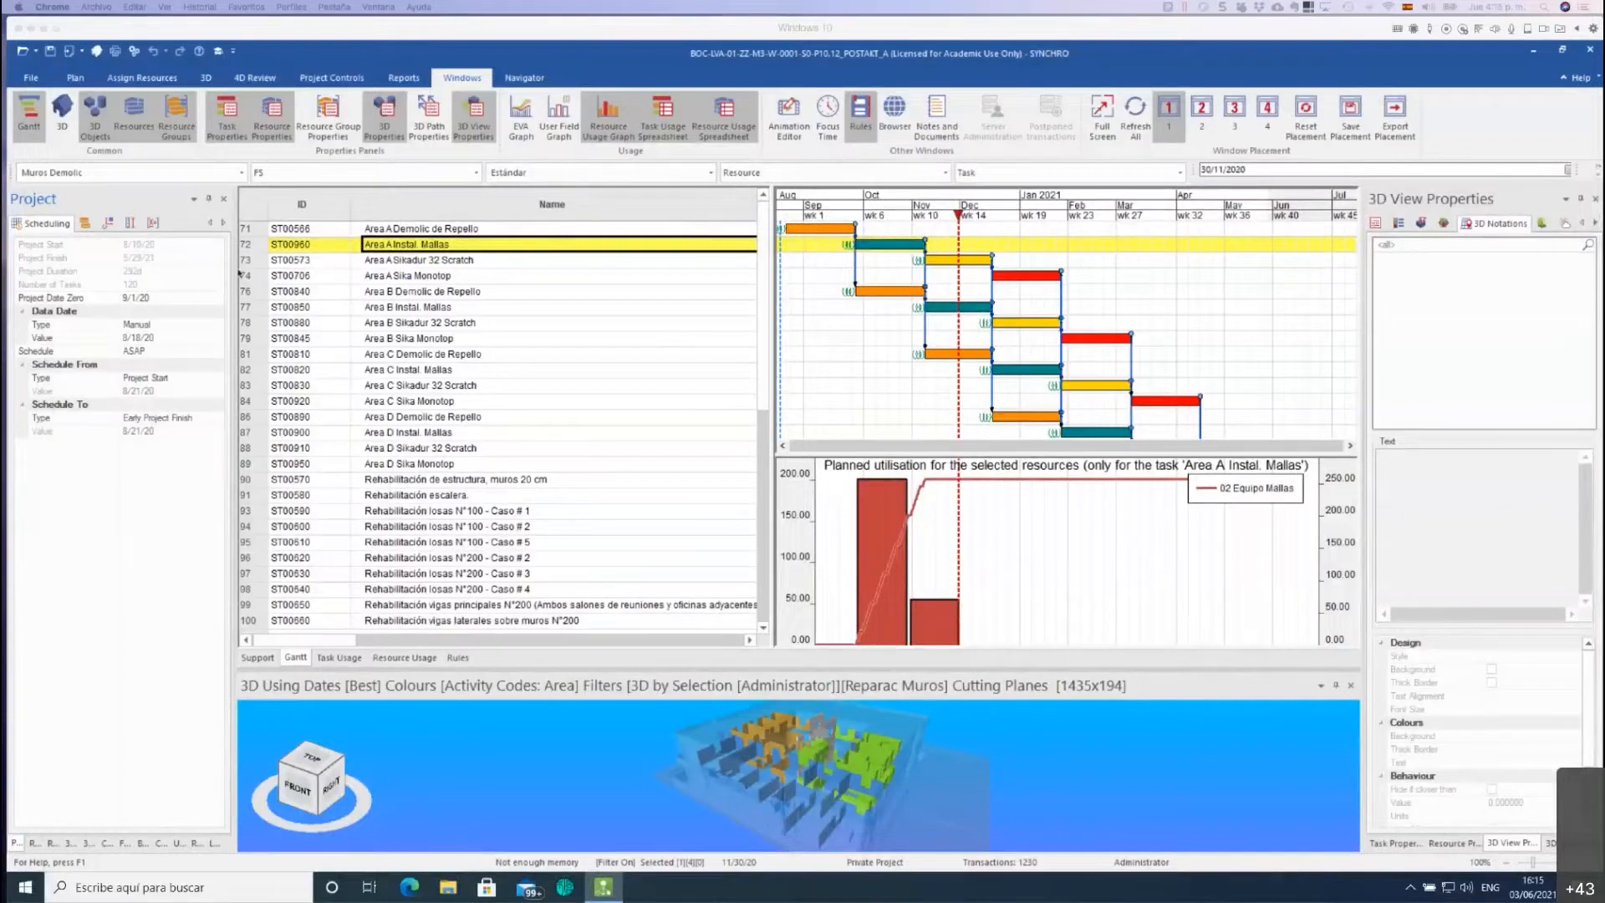
Widen the Project pane slightly and examine the project's data date and Schedule From type settings.
drag(240, 274, 244, 273)
drag(238, 472, 245, 471)
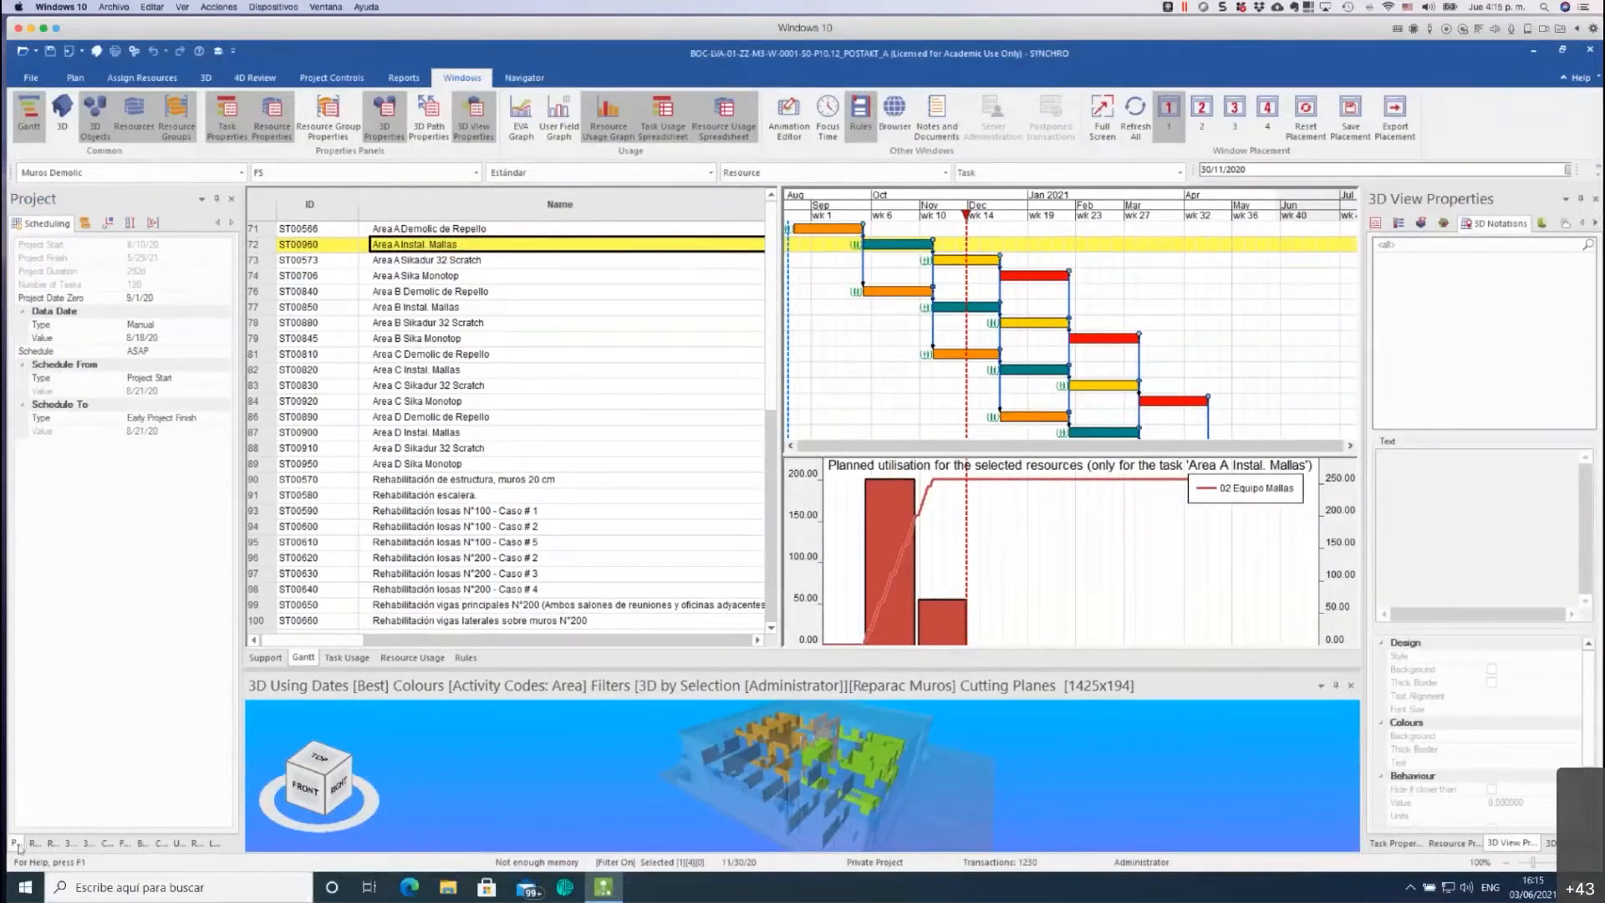
click(214, 339)
click(215, 378)
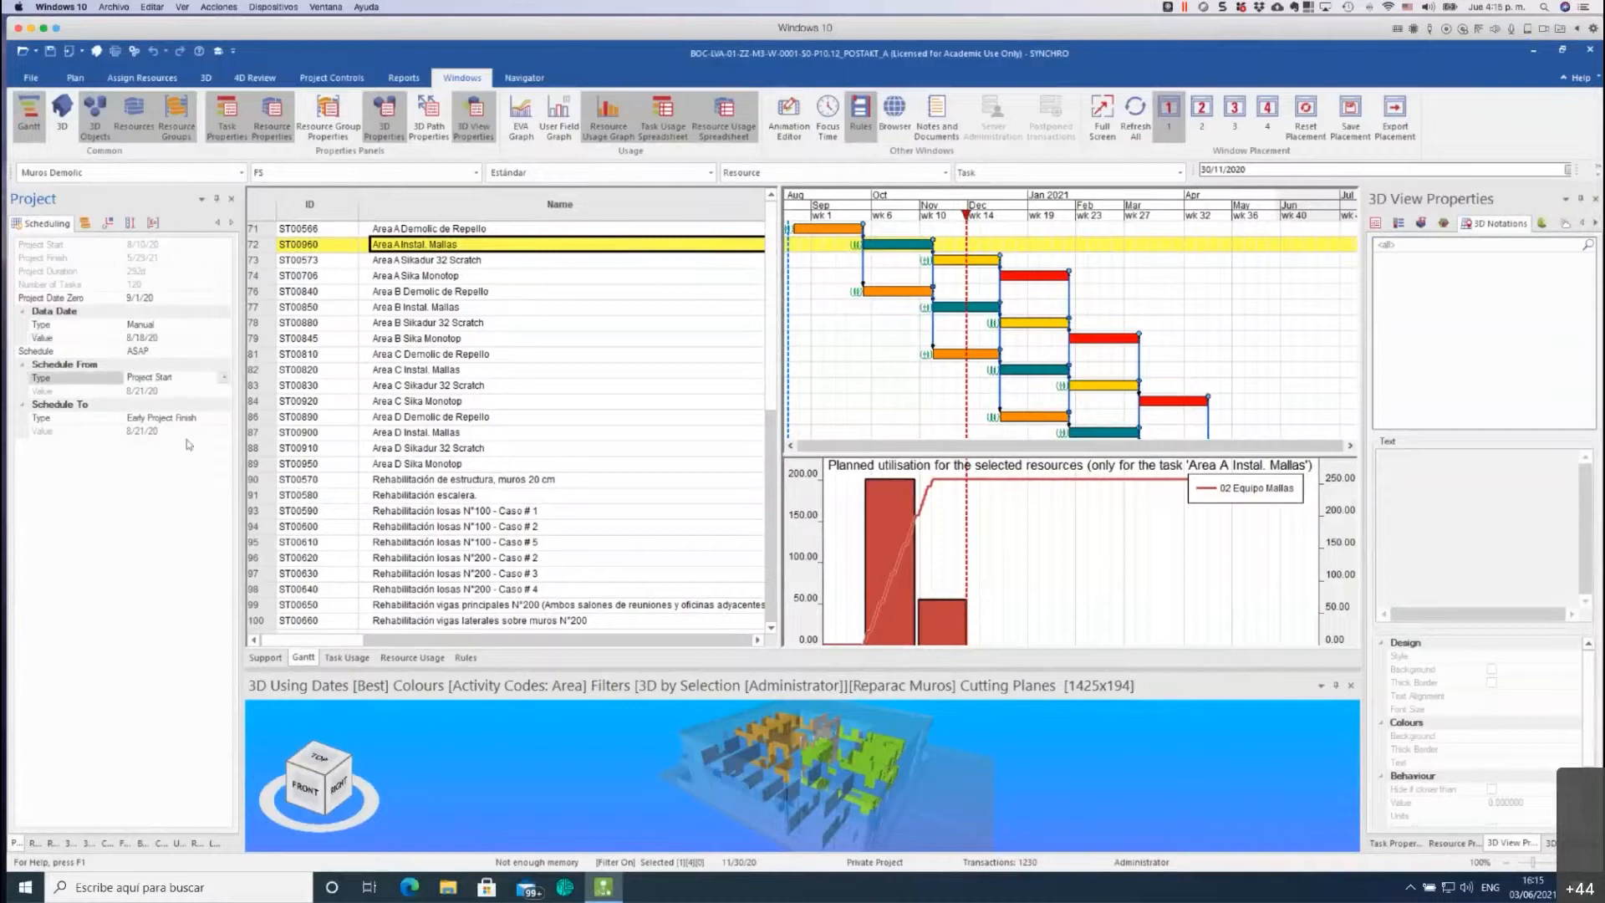
Display the project's resources in a wider pane and review the human and material resource lists.
click(35, 844)
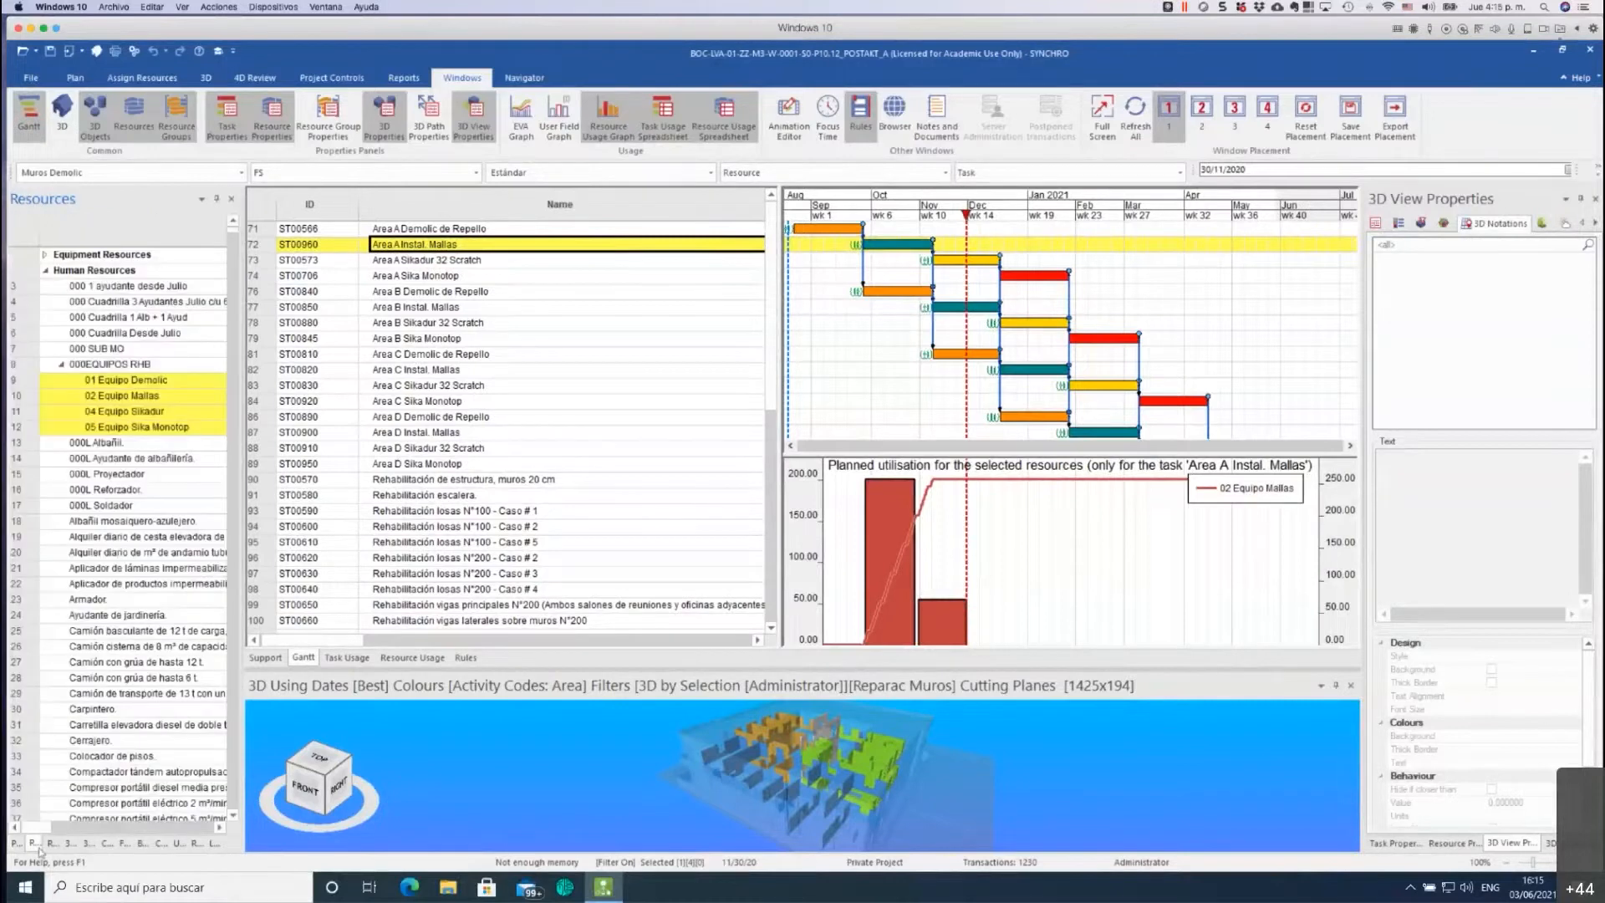
drag(246, 301, 294, 299)
scroll(275, 251, down, 20)
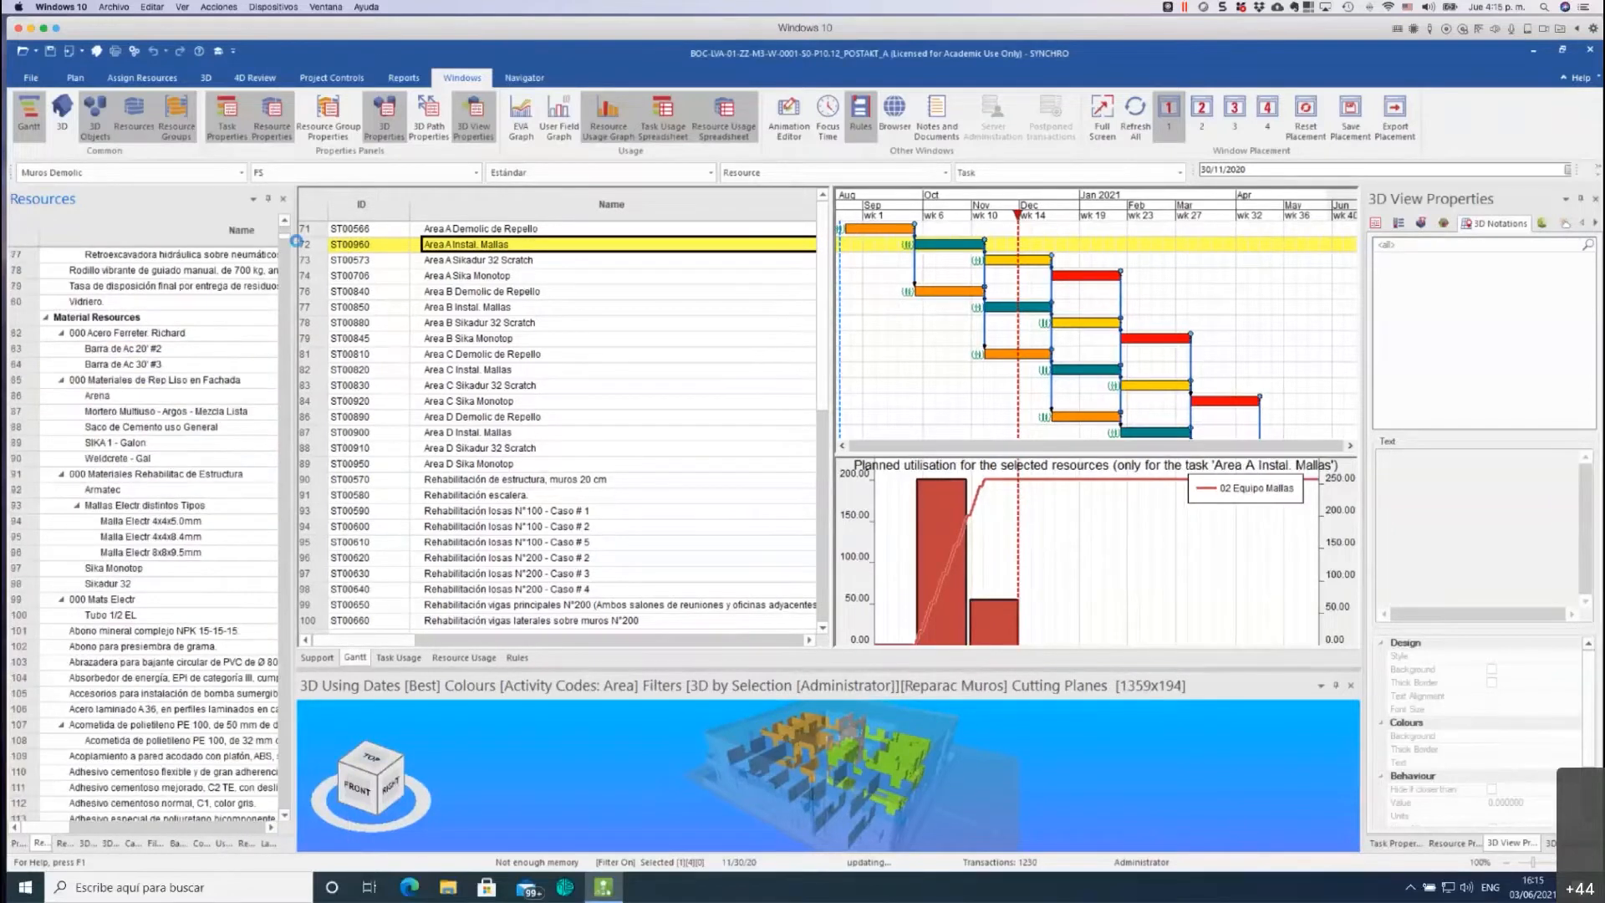
scroll(296, 241, down, 2)
drag(277, 284, 287, 222)
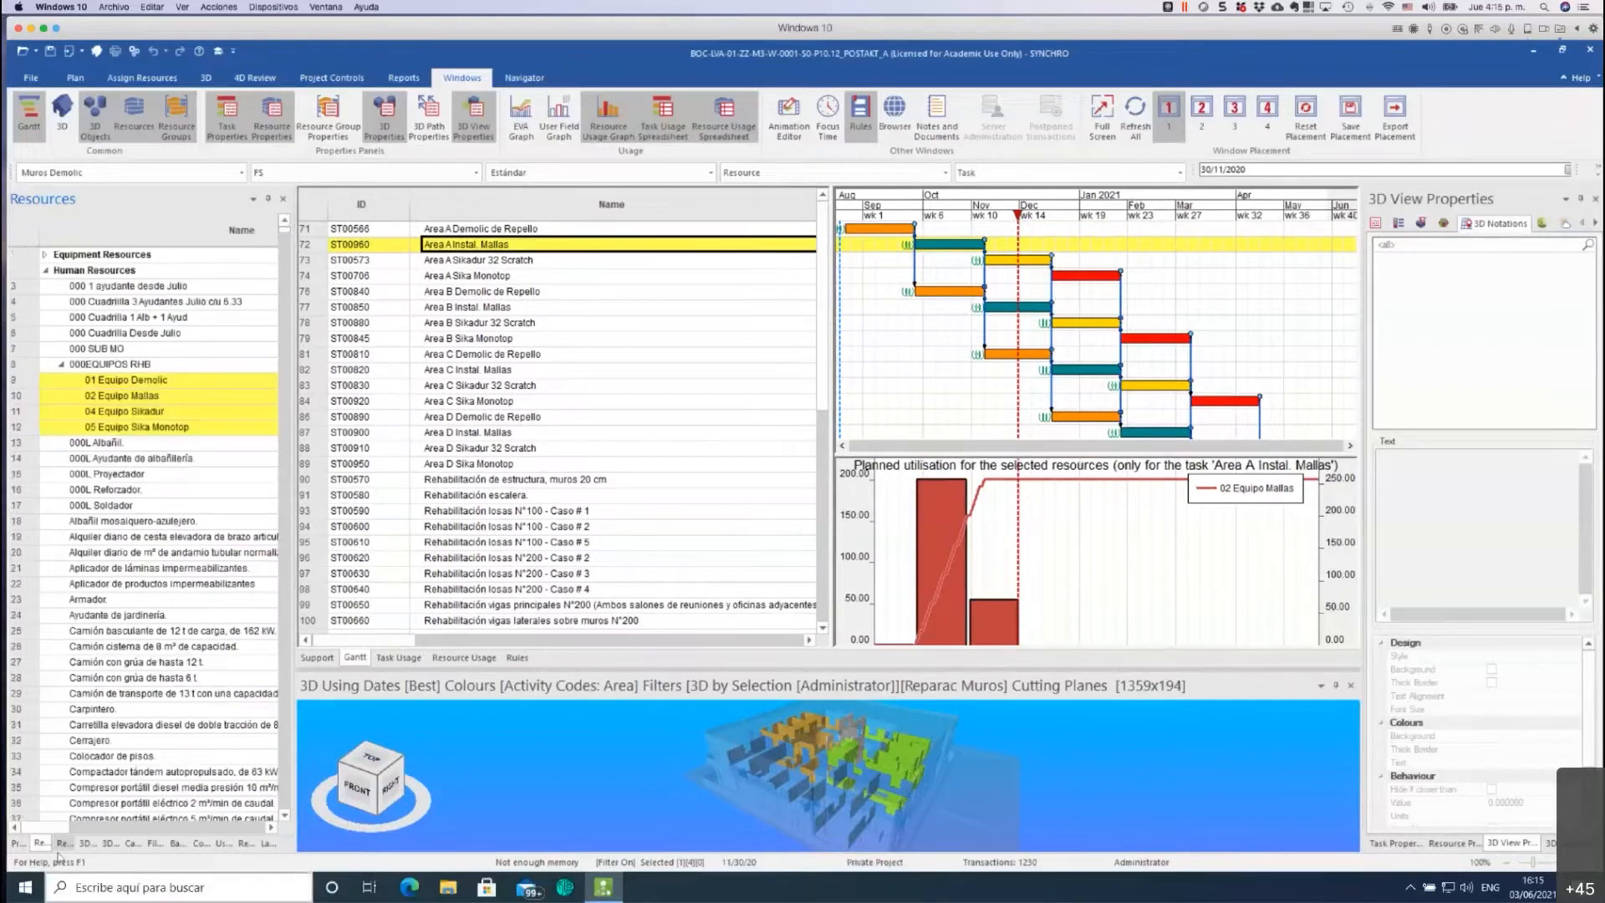
mouse_move(46, 828)
mouse_down()
mouse_move(185, 833)
mouse_move(50, 830)
mouse_up()
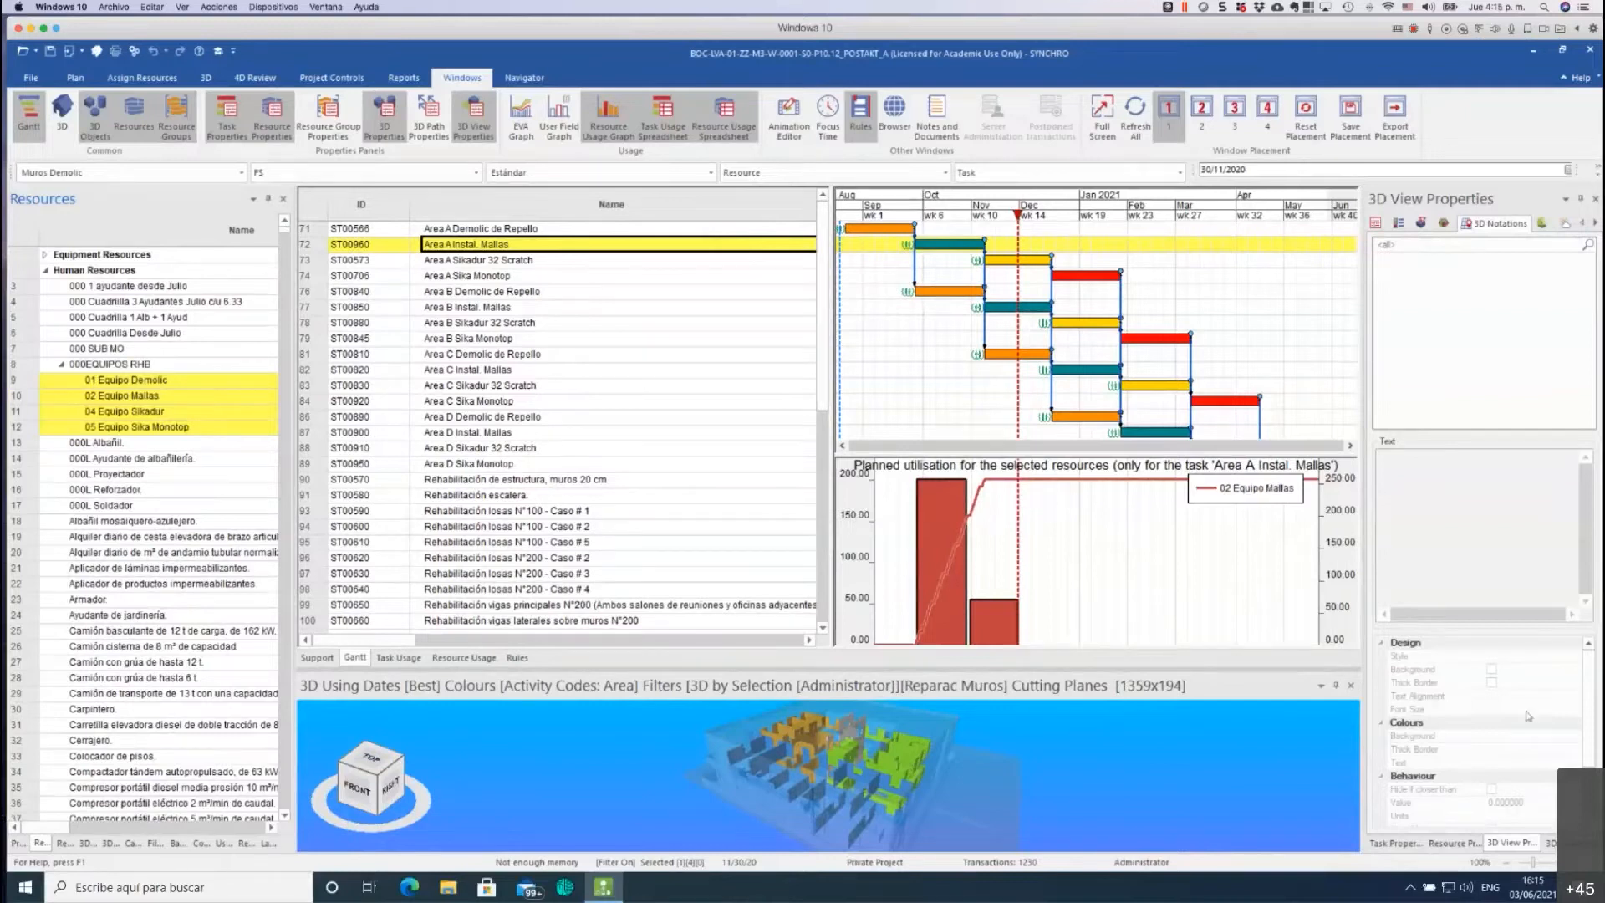
Show the task properties of Area A Instal. Mallas and select the human resource 000 1 ayudante desde Julio.
click(1390, 842)
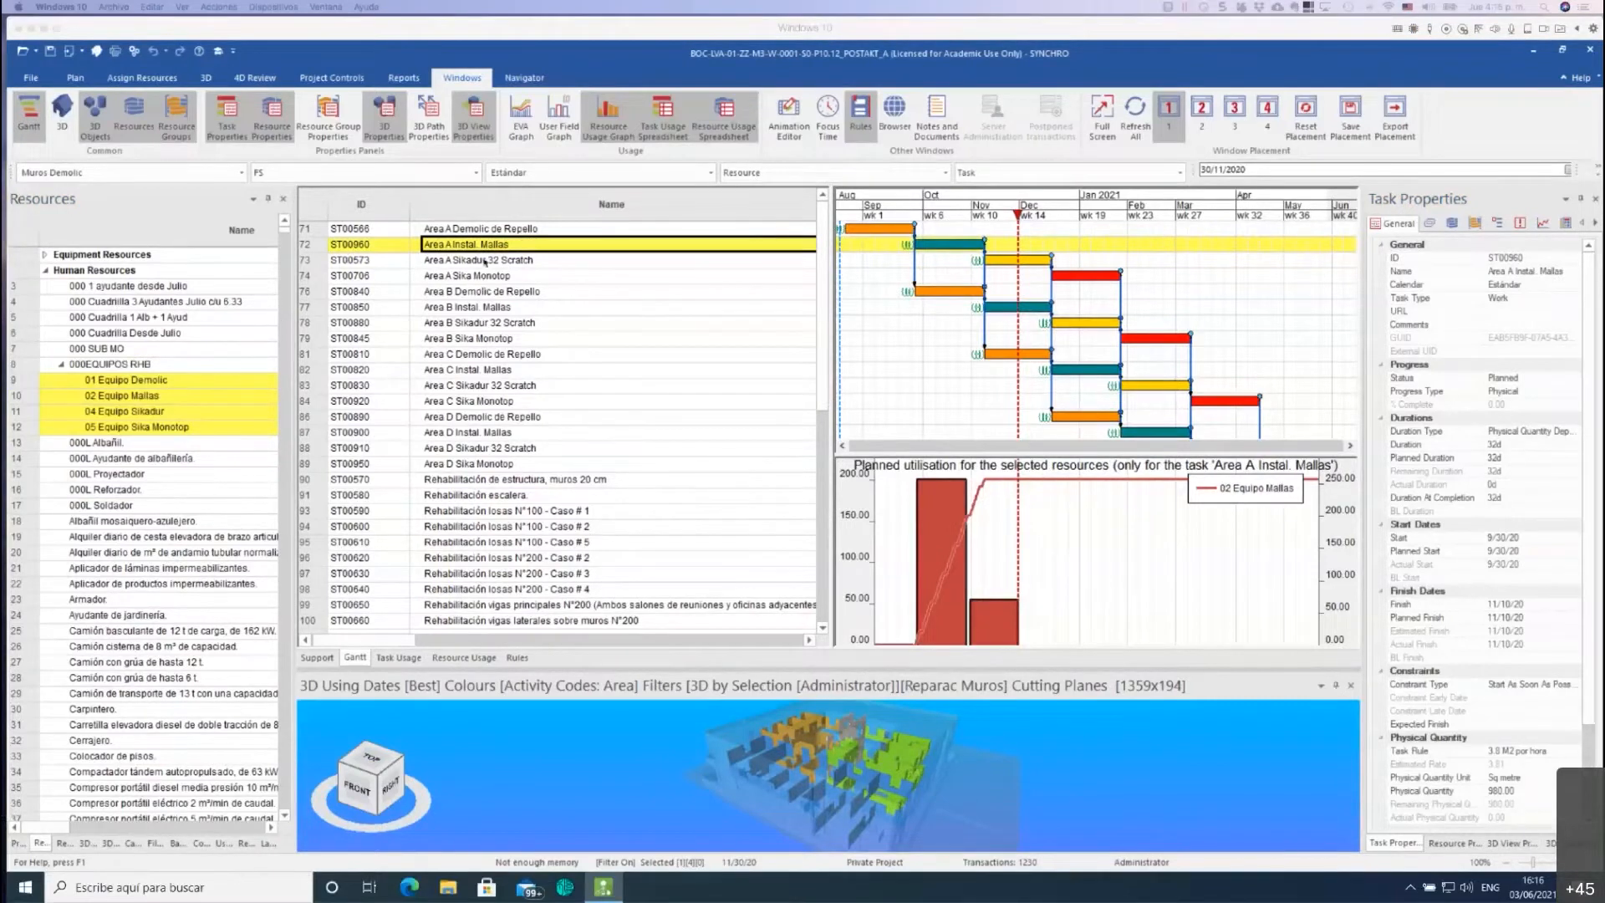
click(146, 307)
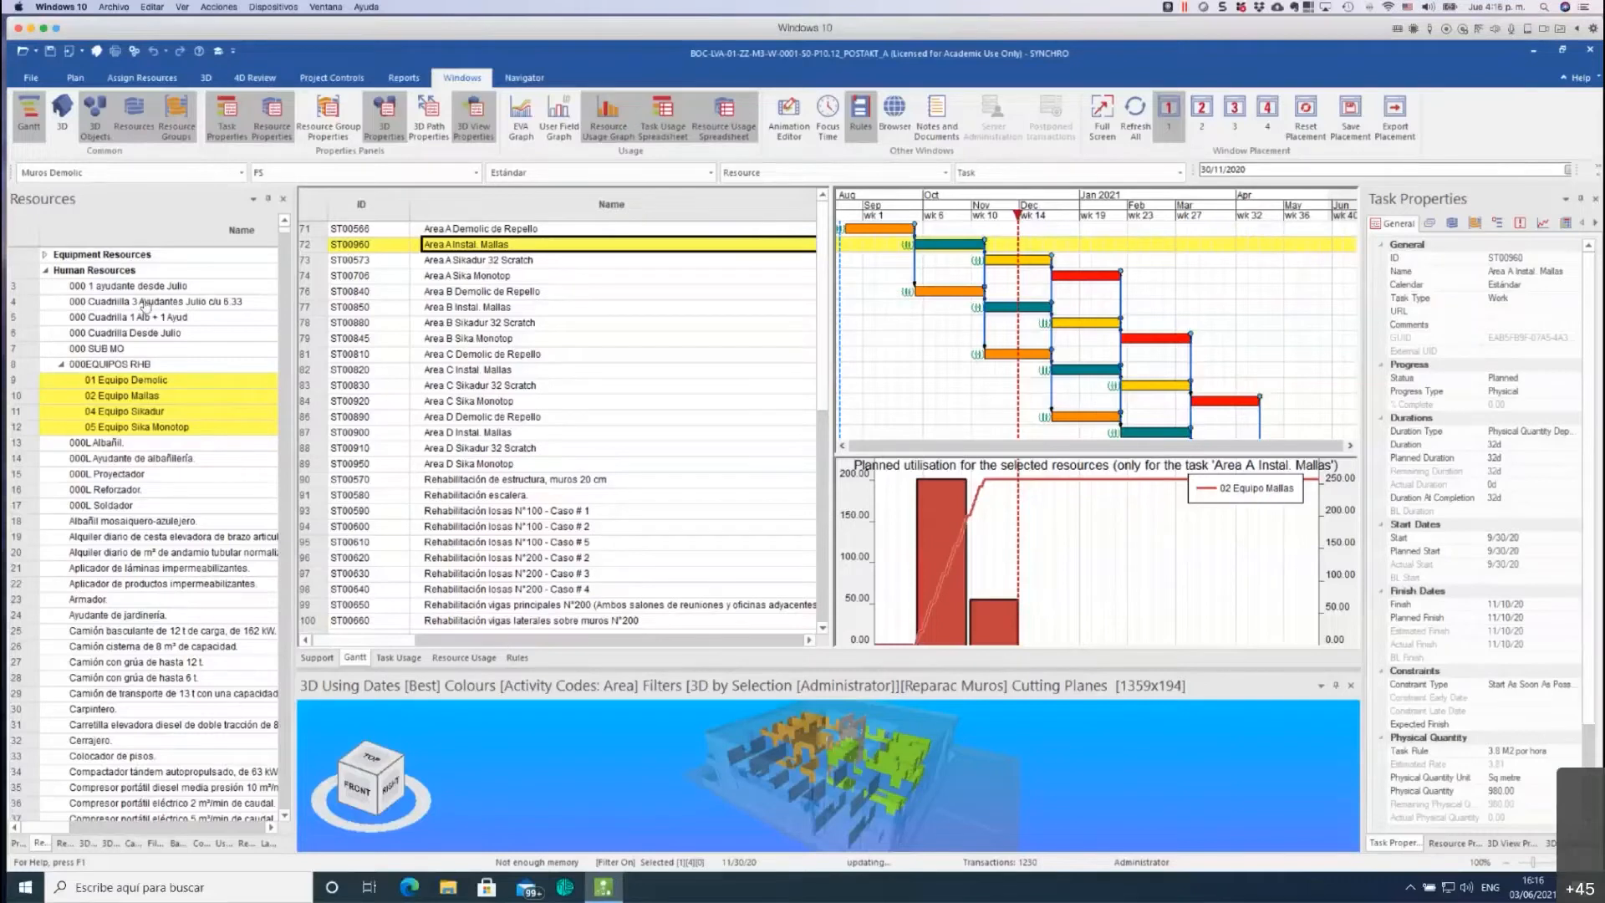
click(91, 317)
click(104, 301)
click(104, 287)
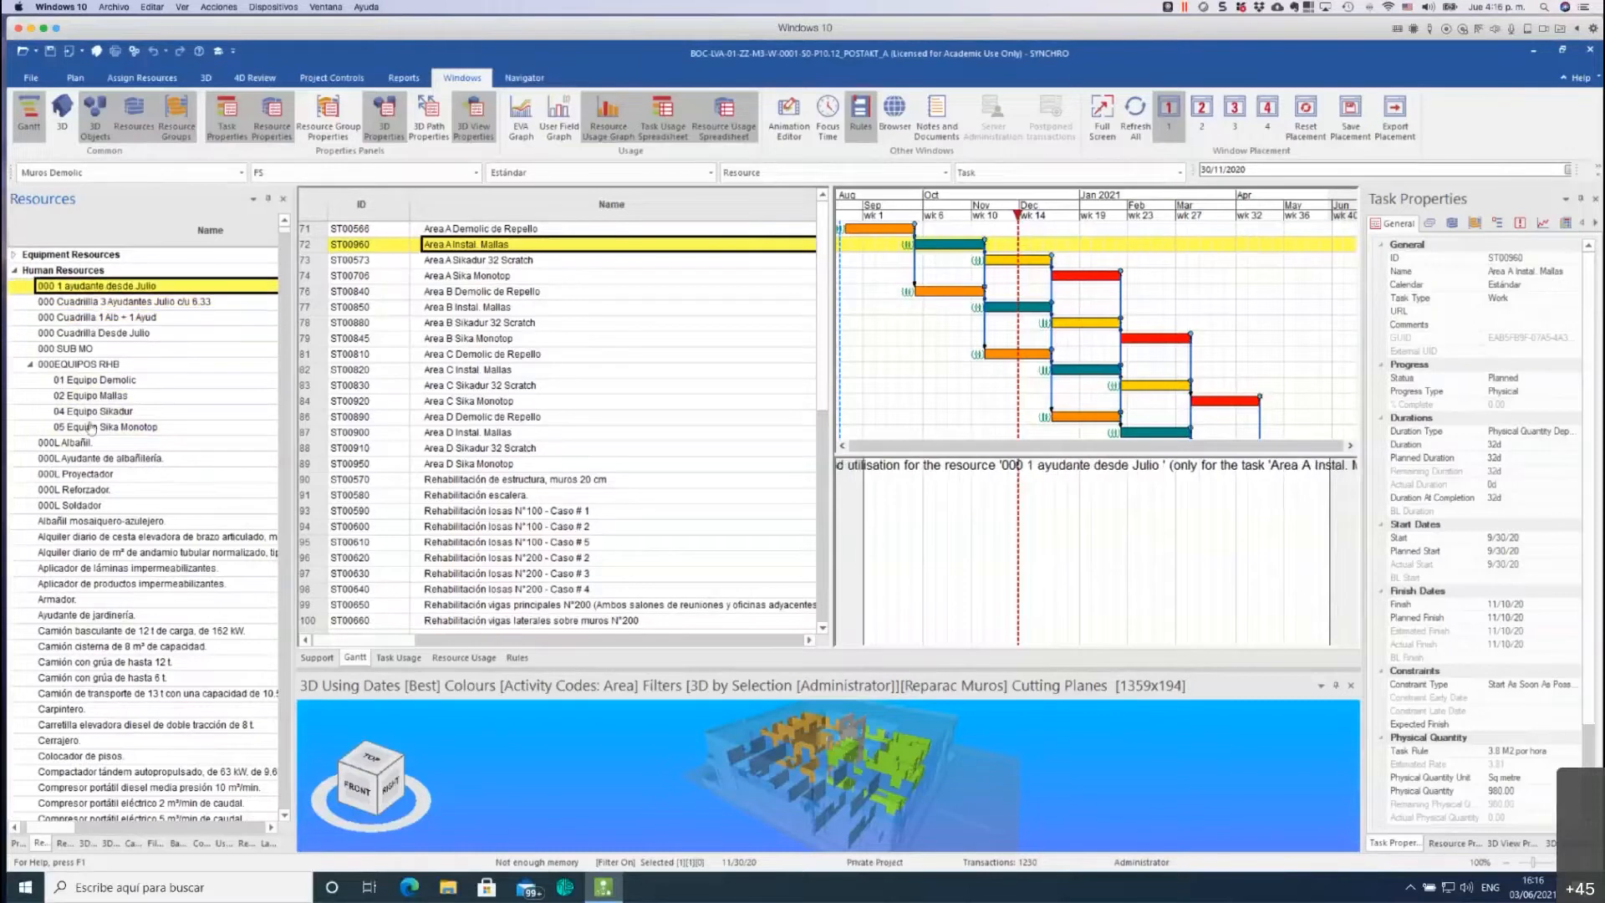
Select the human resource Albañil mosaiquero-azulejero to check its planned utilisation for Area A Instal. Mallas.
click(75, 522)
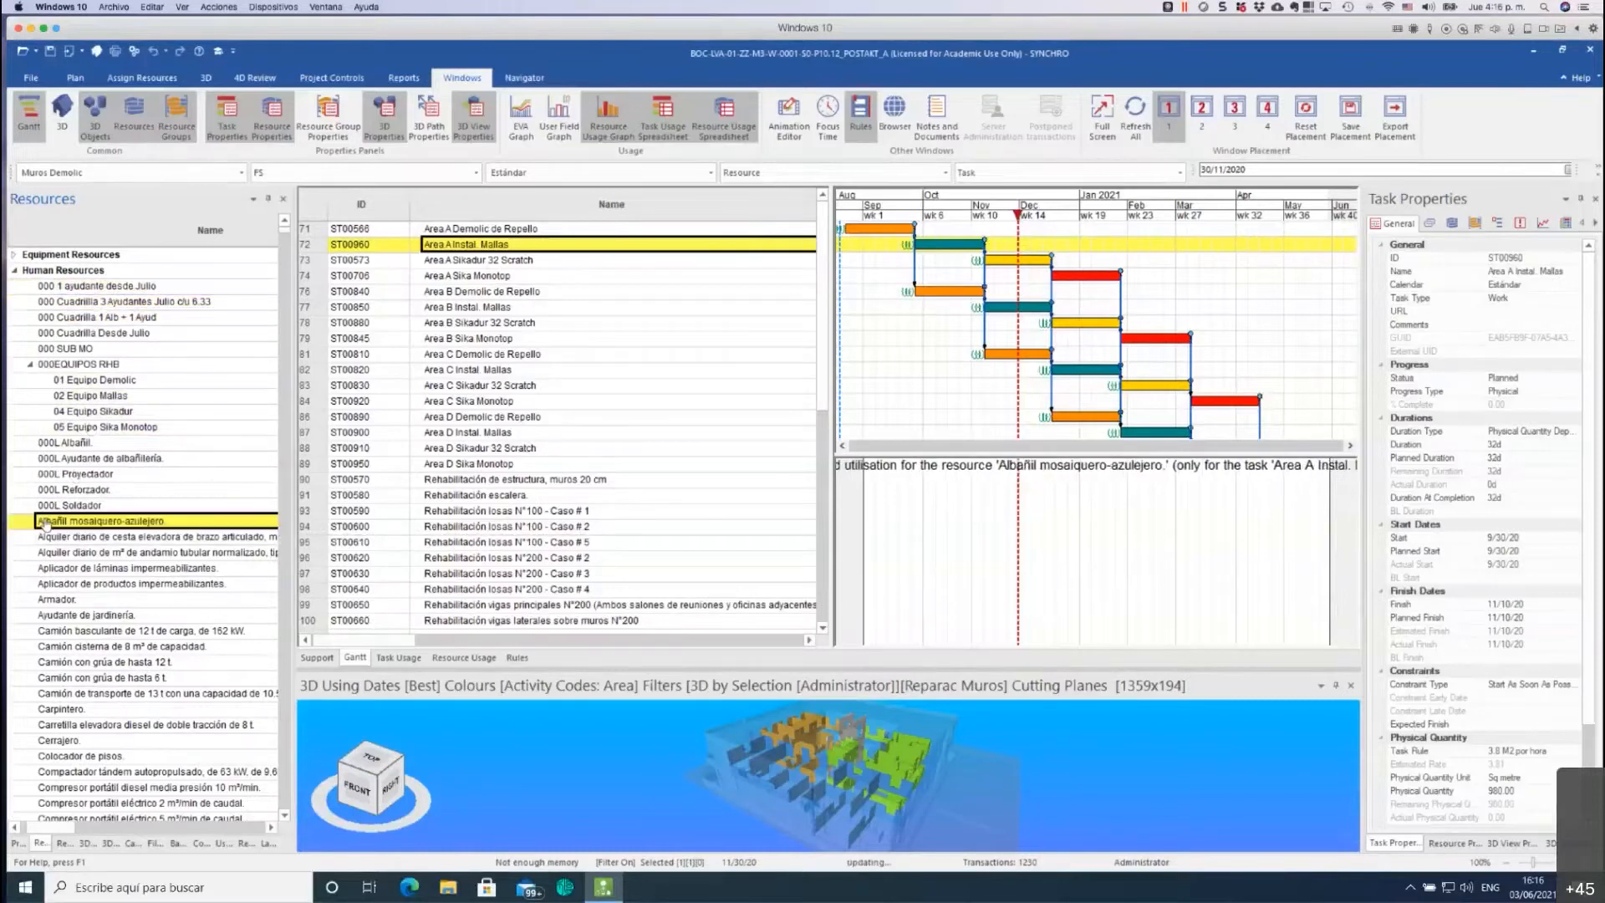
click(57, 523)
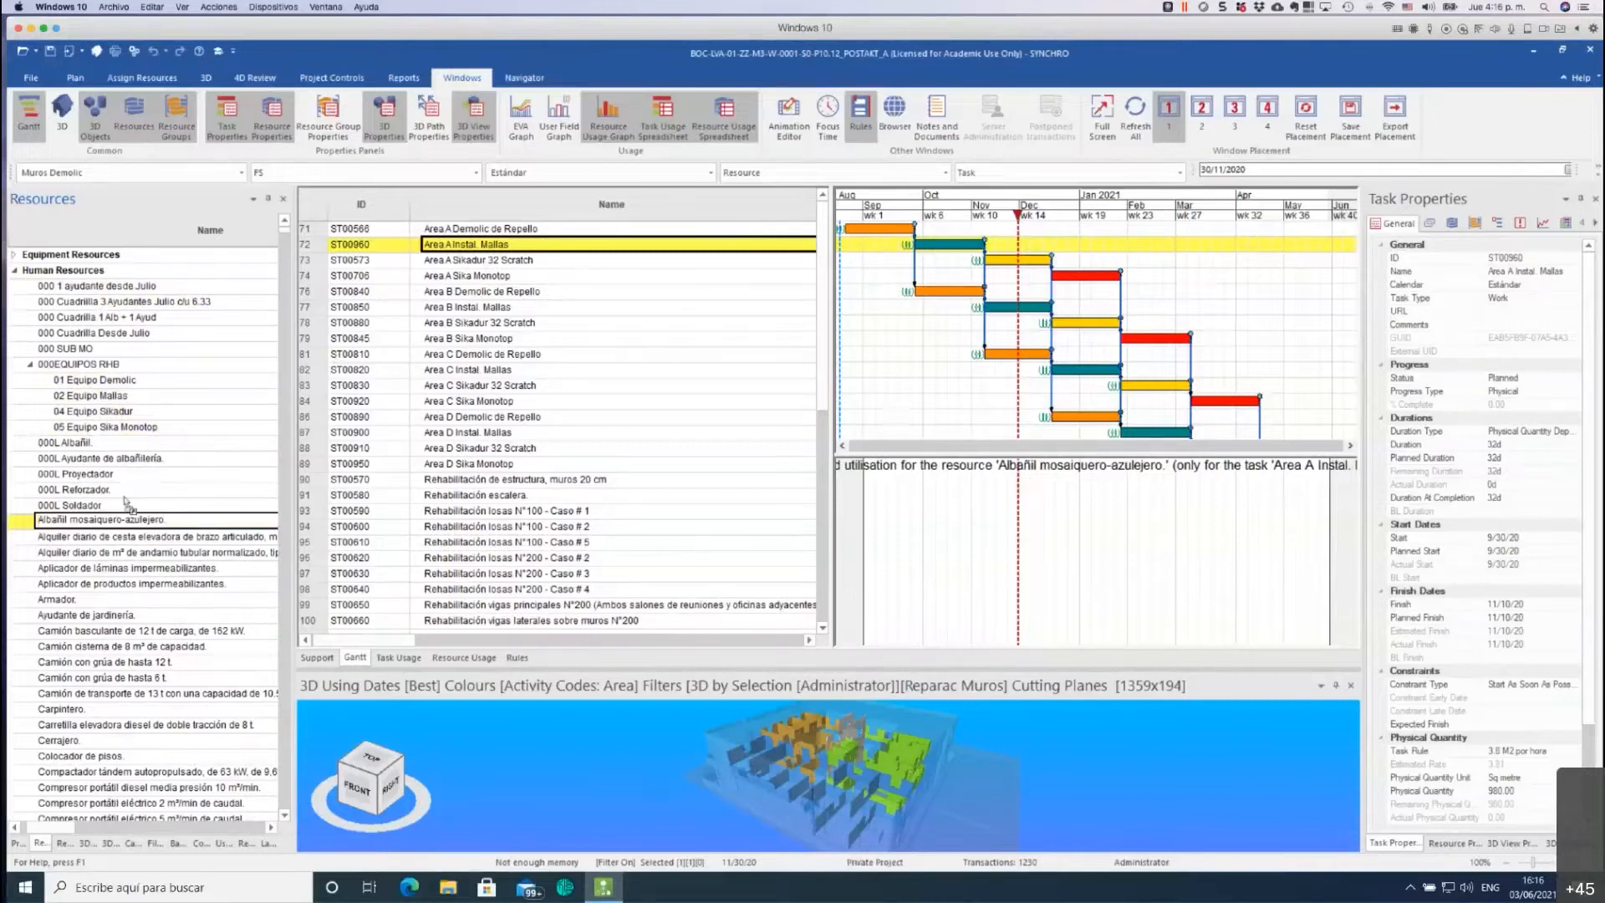
key(Down)
key(Up)
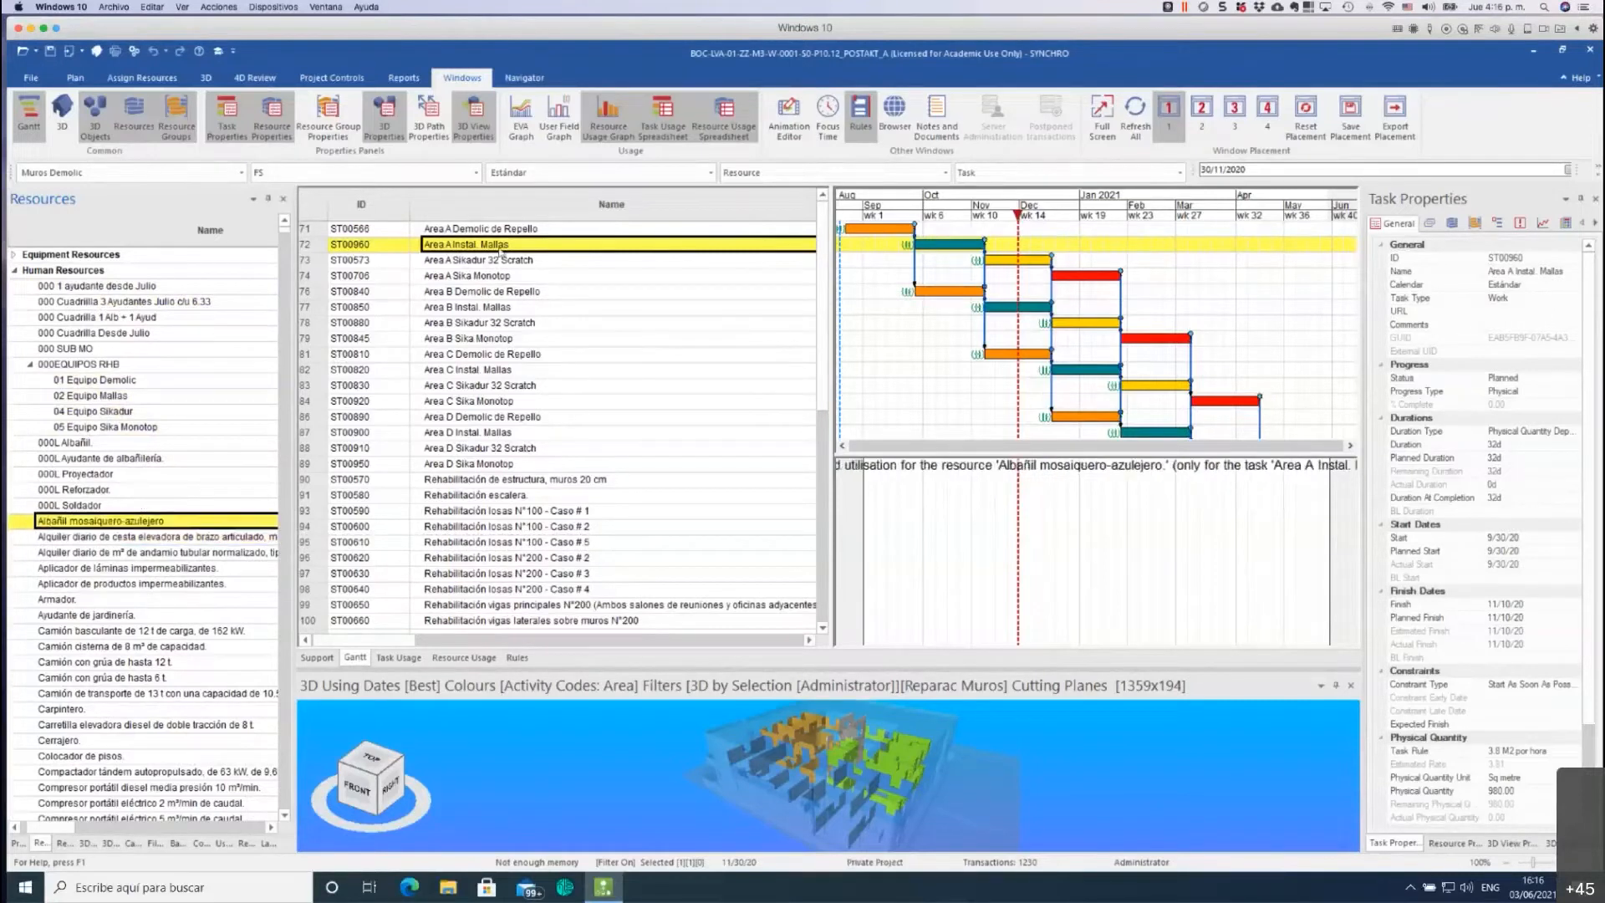
List the human and material resources assigned to Area A Instal. Mallas and inspect Barra de Ac 20' #3 and 02 Equipo Mallas.
click(1452, 225)
click(1380, 260)
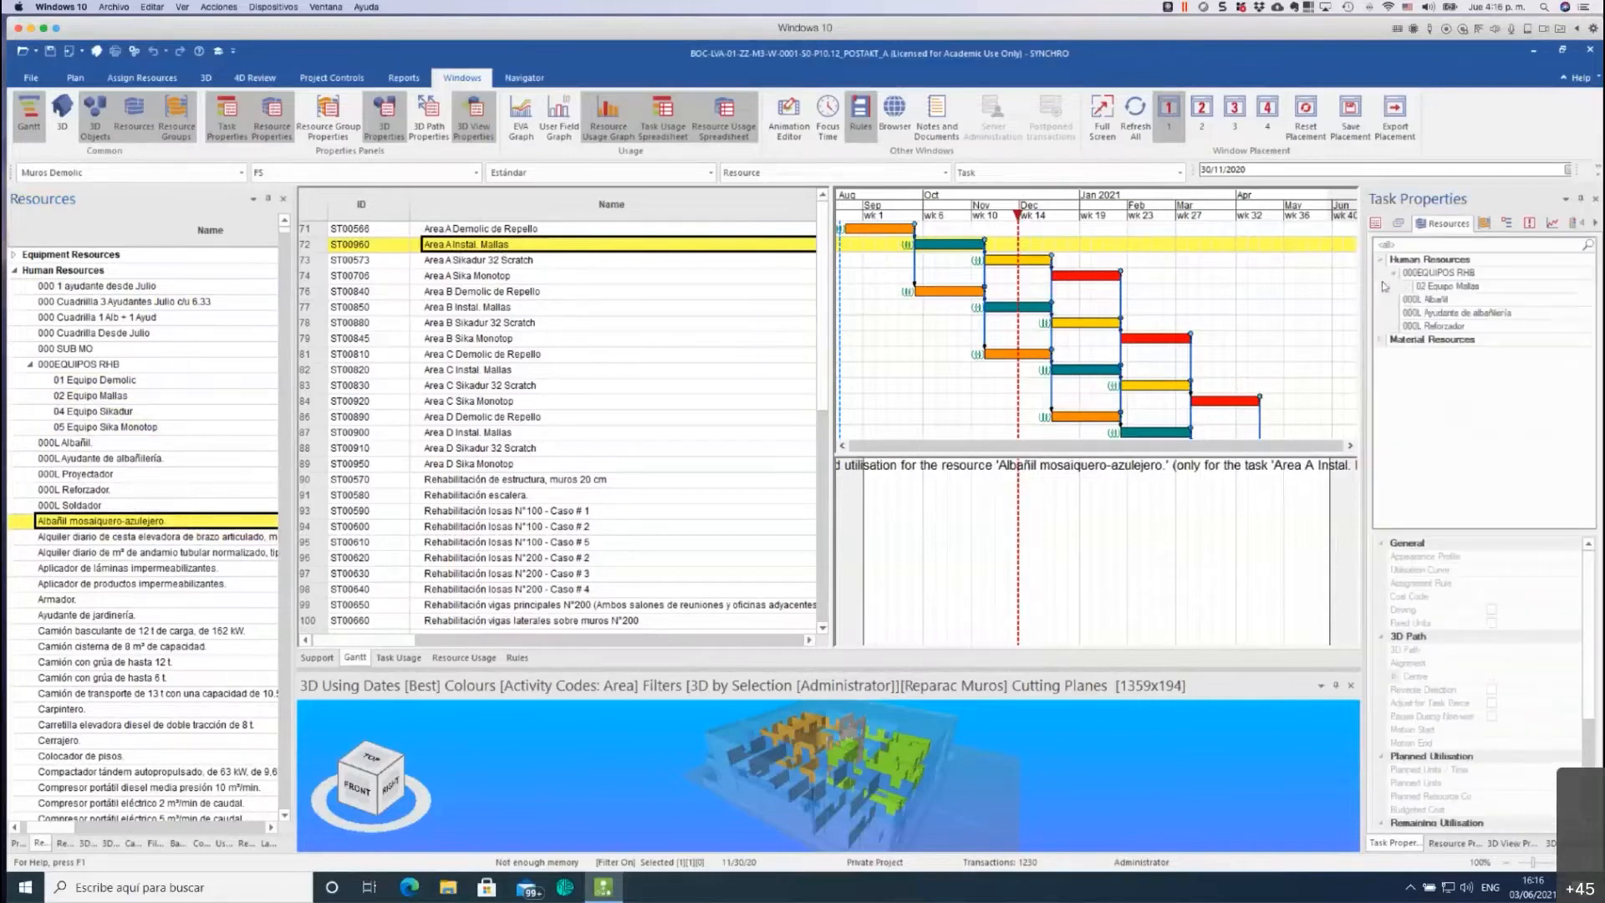
click(1381, 338)
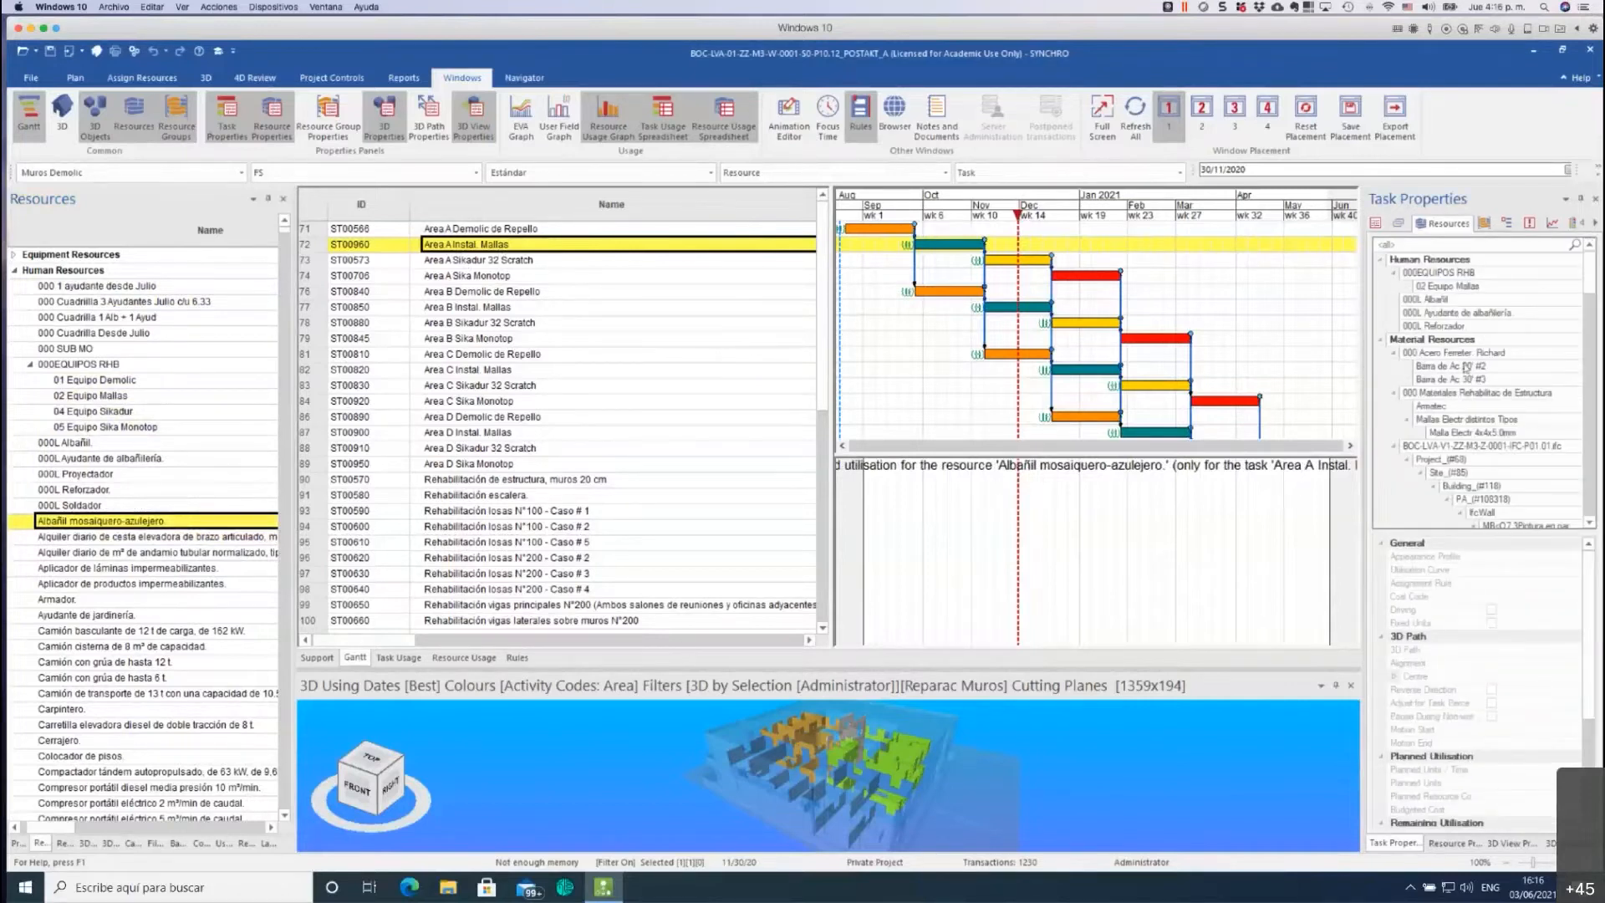
click(1463, 376)
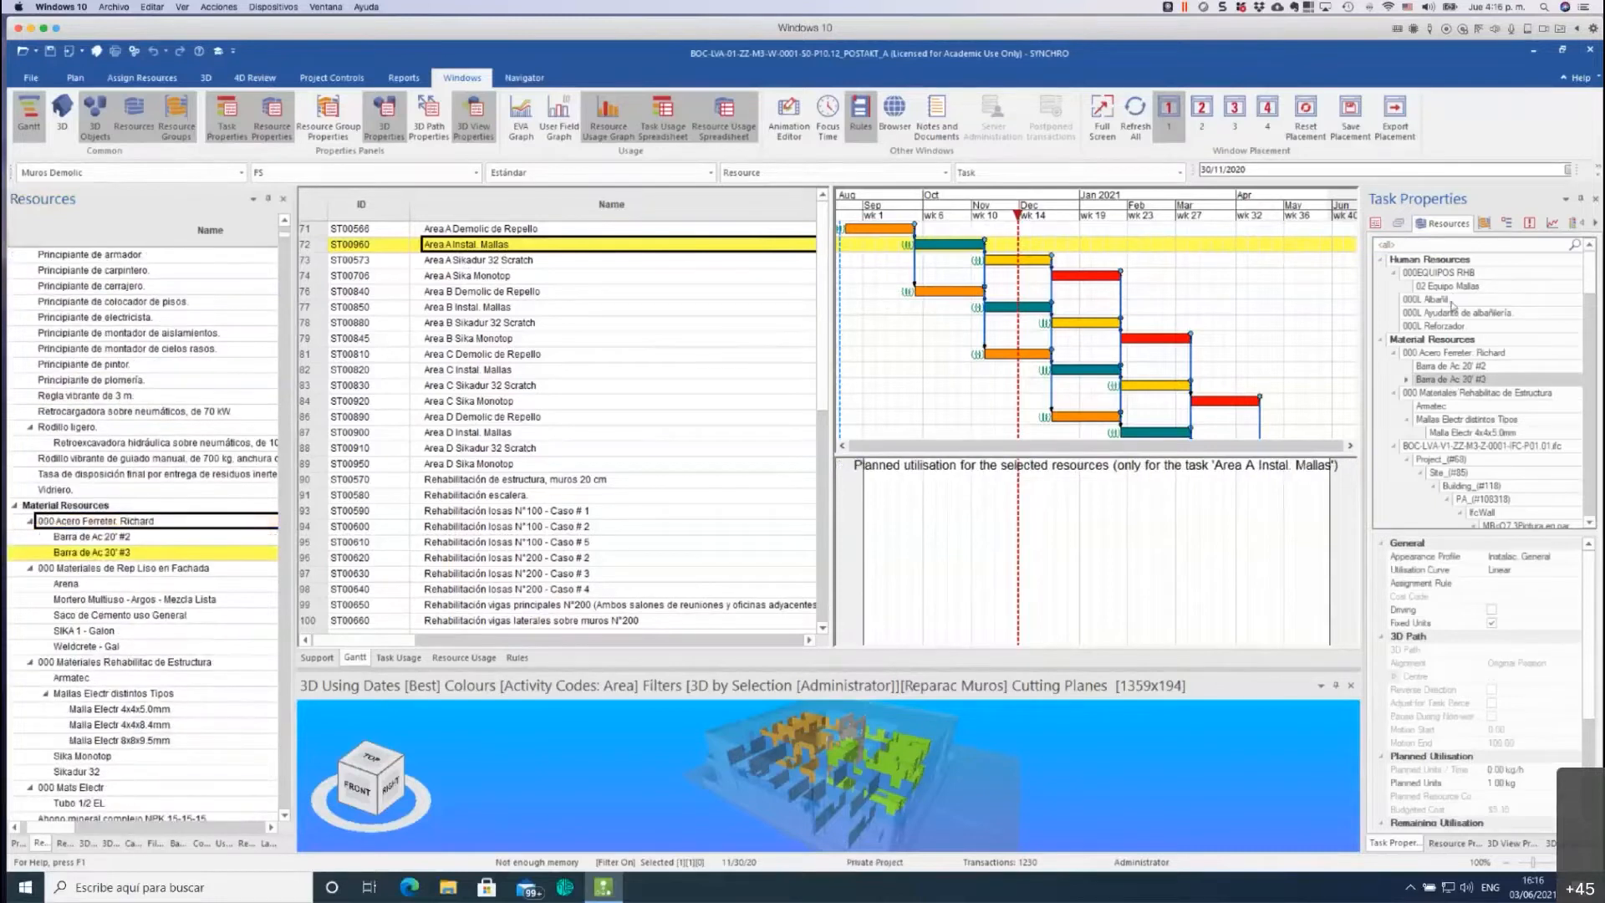
click(1446, 286)
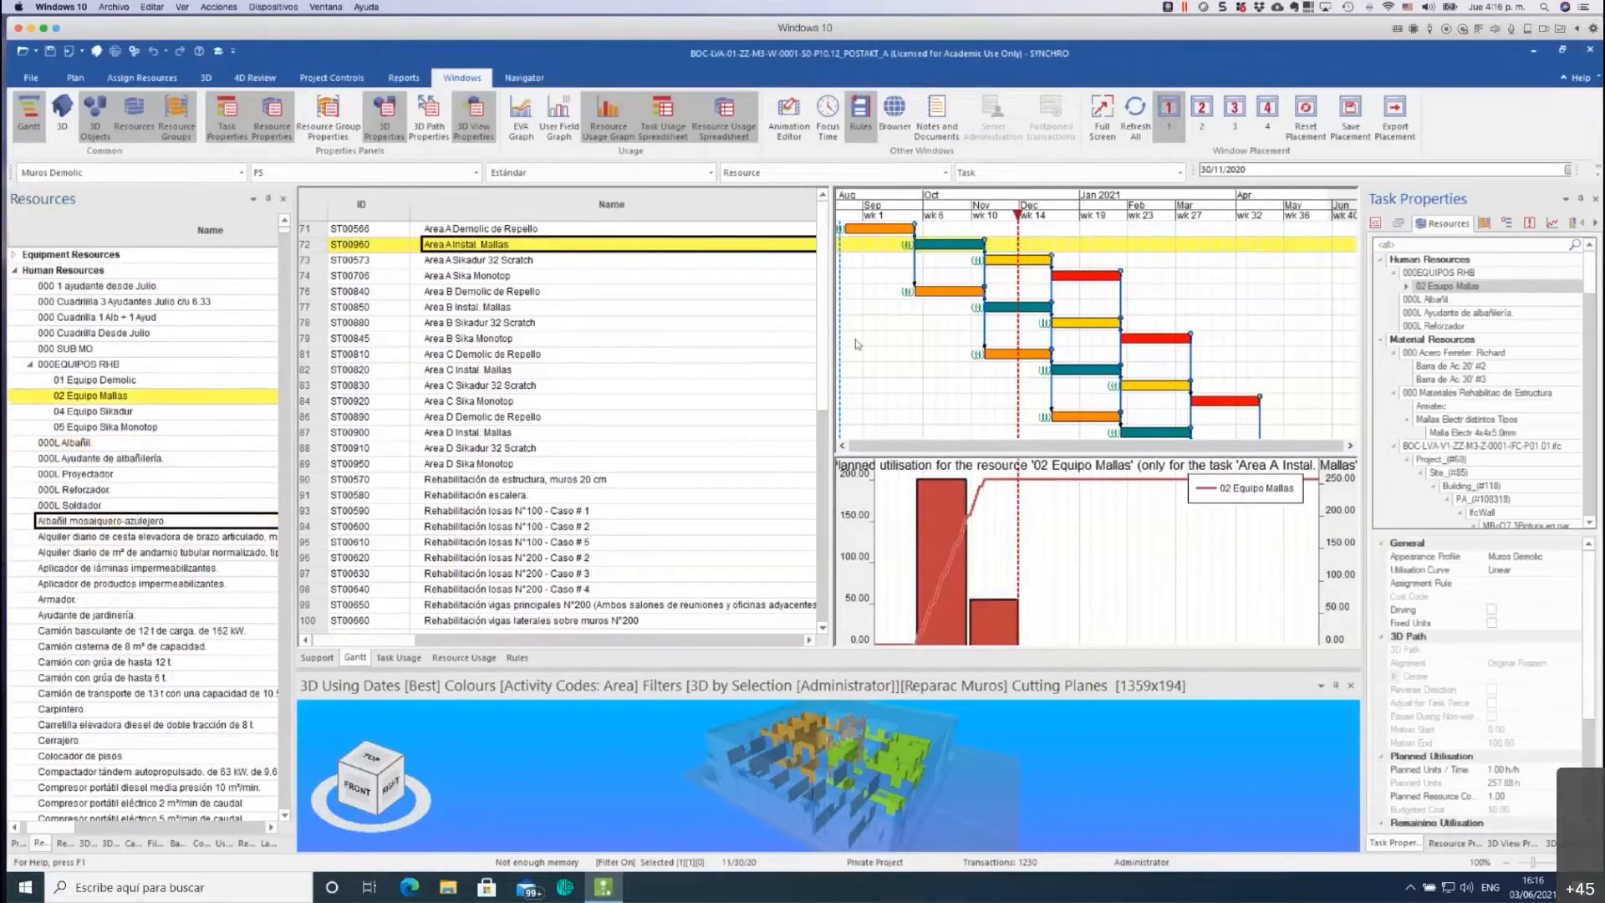
Look through the task's resource and cost properties, including Cost Totals, and return to its general properties.
click(1595, 224)
scroll(1519, 644, down, 2)
scroll(1491, 634, up, 4)
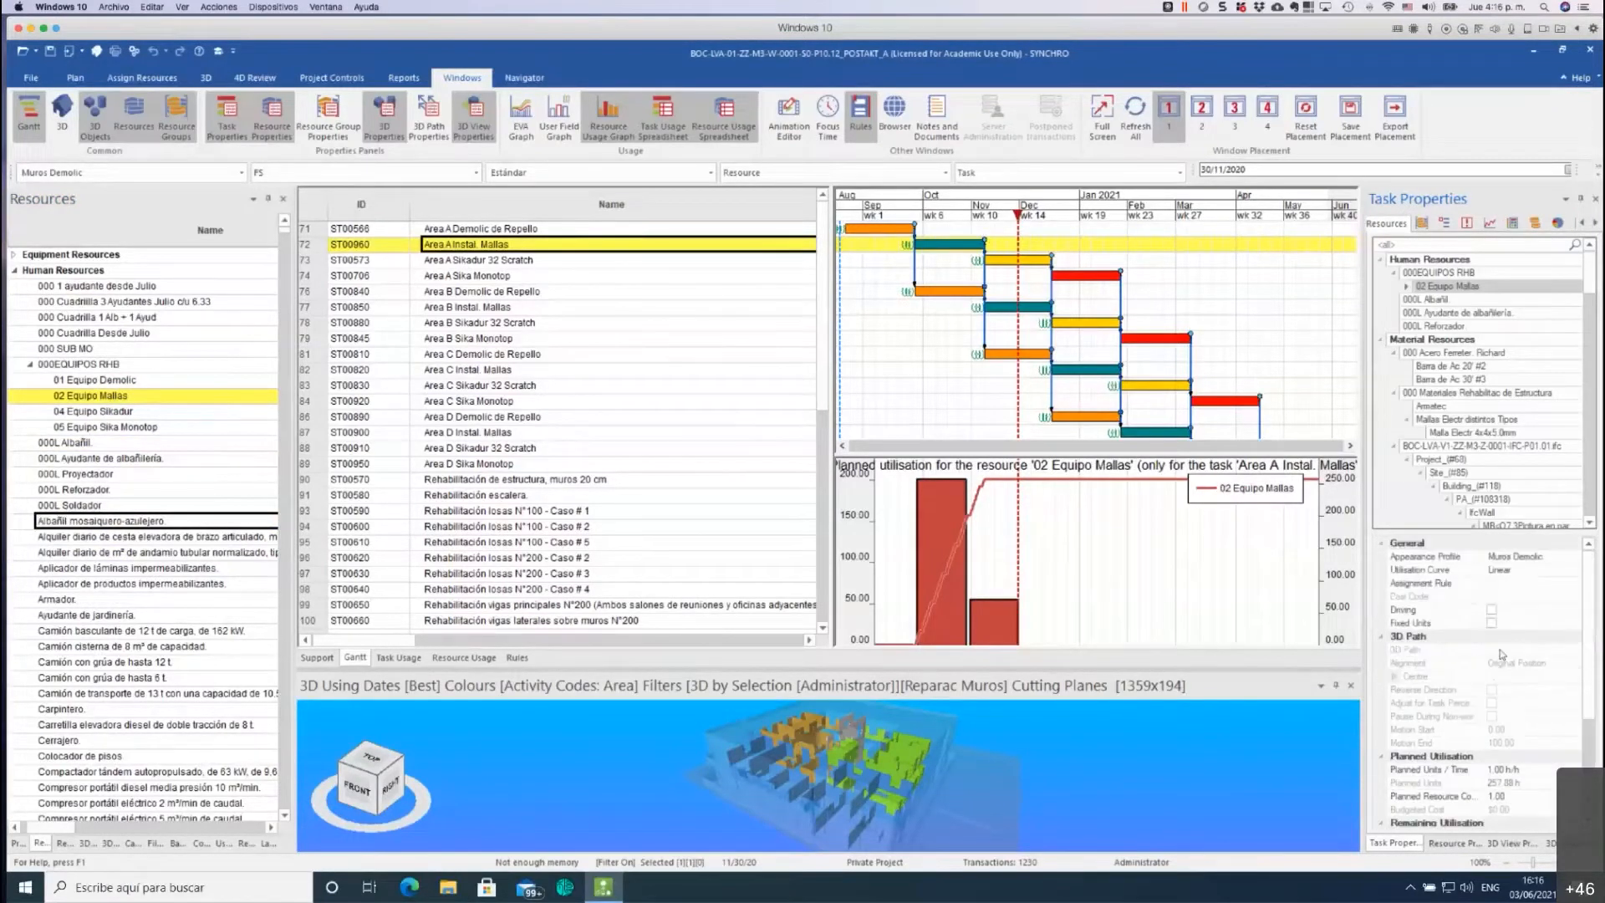
click(1557, 224)
click(1494, 224)
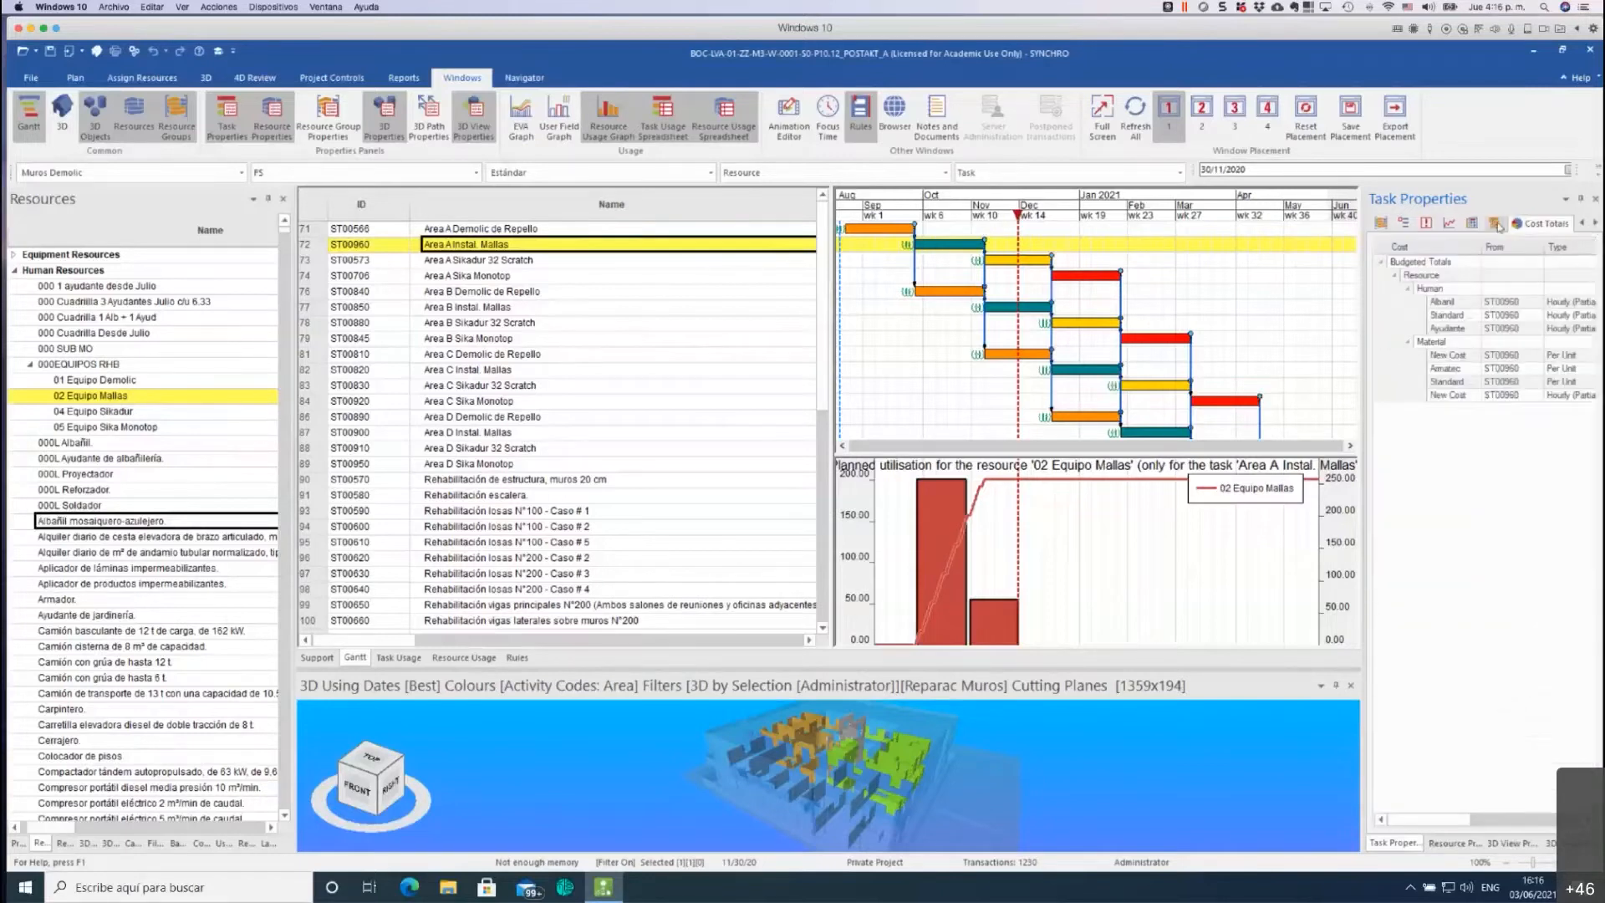
click(1582, 223)
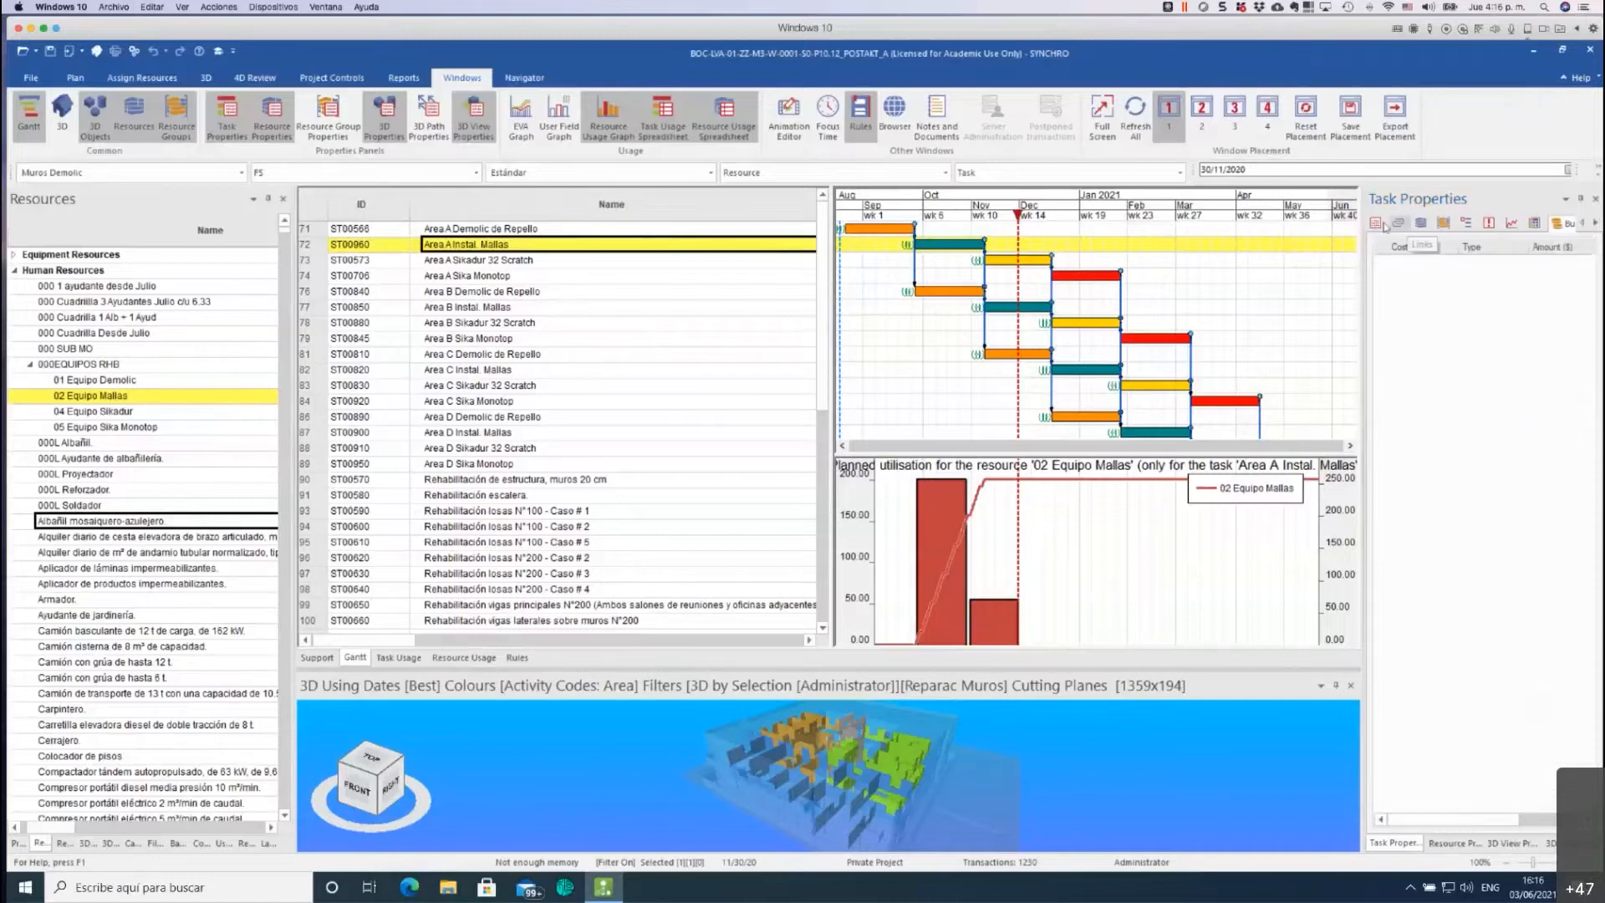
click(1375, 224)
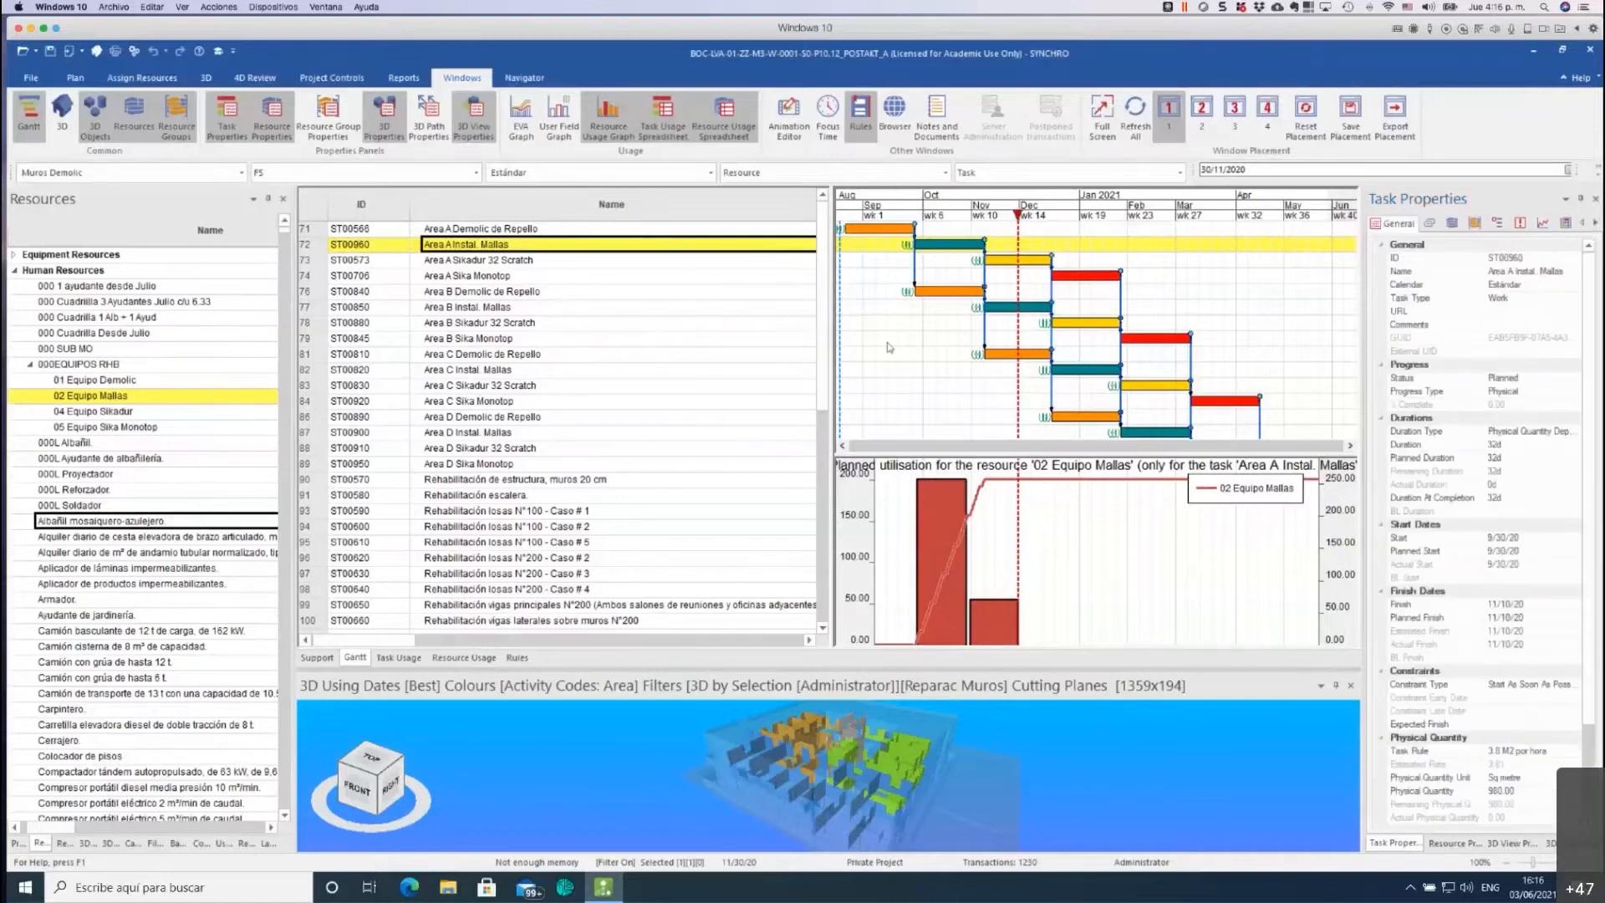
Rescale the Gantt timeline so the staggered task bars of Areas A to D are spread out legibly.
ctrl+scroll(1068, 296, down, 3)
ctrl+scroll(1068, 297, up, 2)
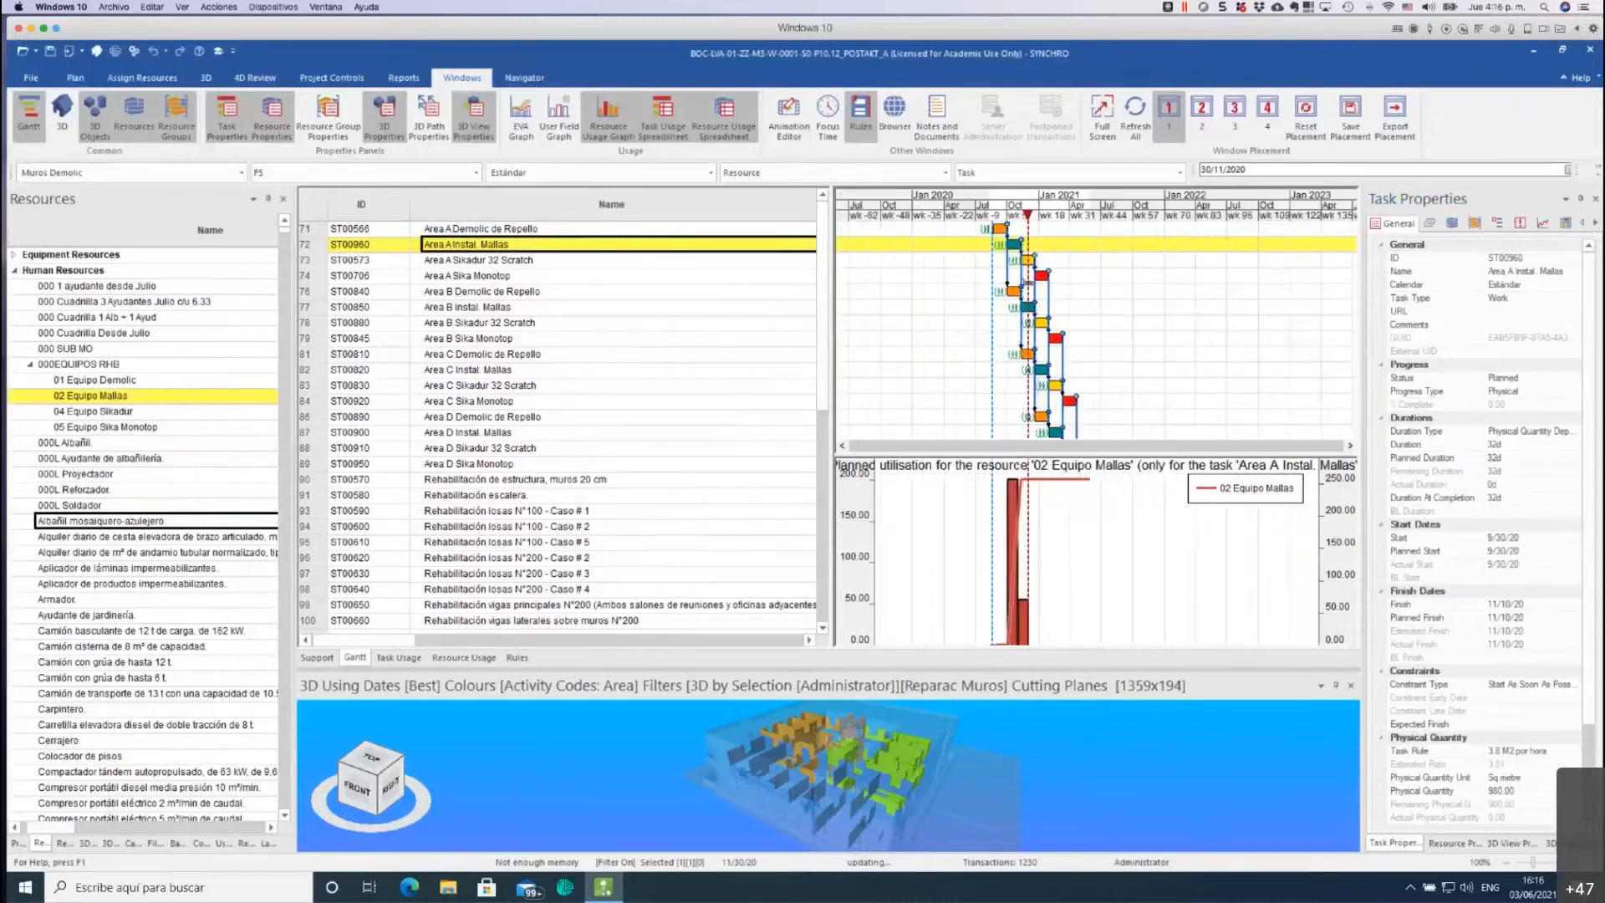
ctrl+scroll(1068, 296, down, 1)
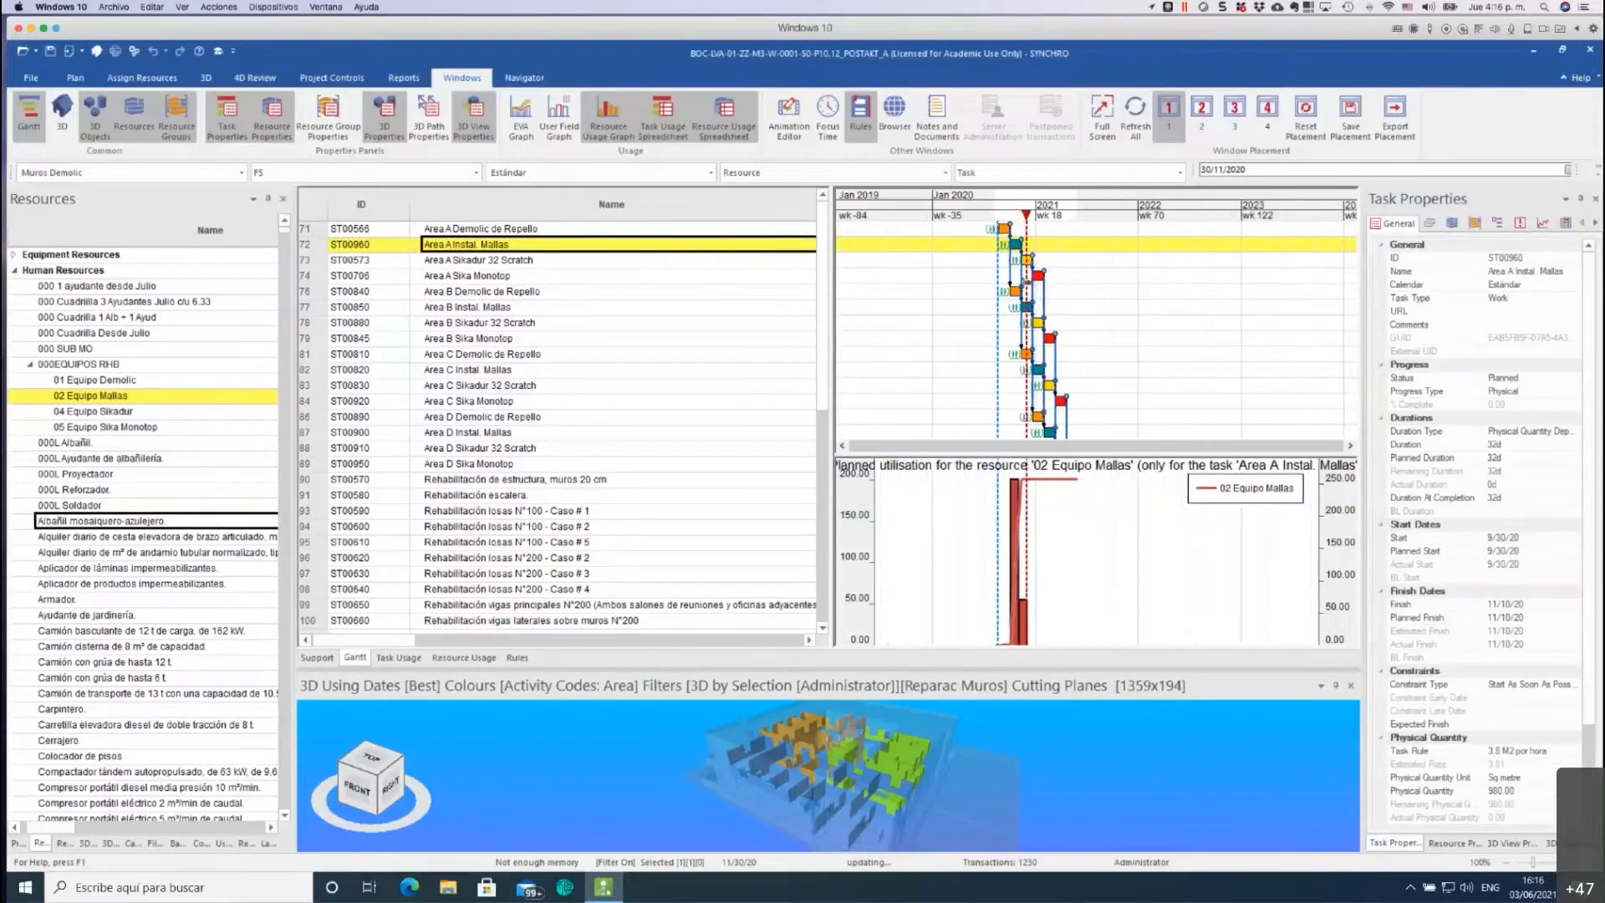
ctrl+scroll(1068, 297, up, 1)
ctrl+scroll(980, 287, up, 1)
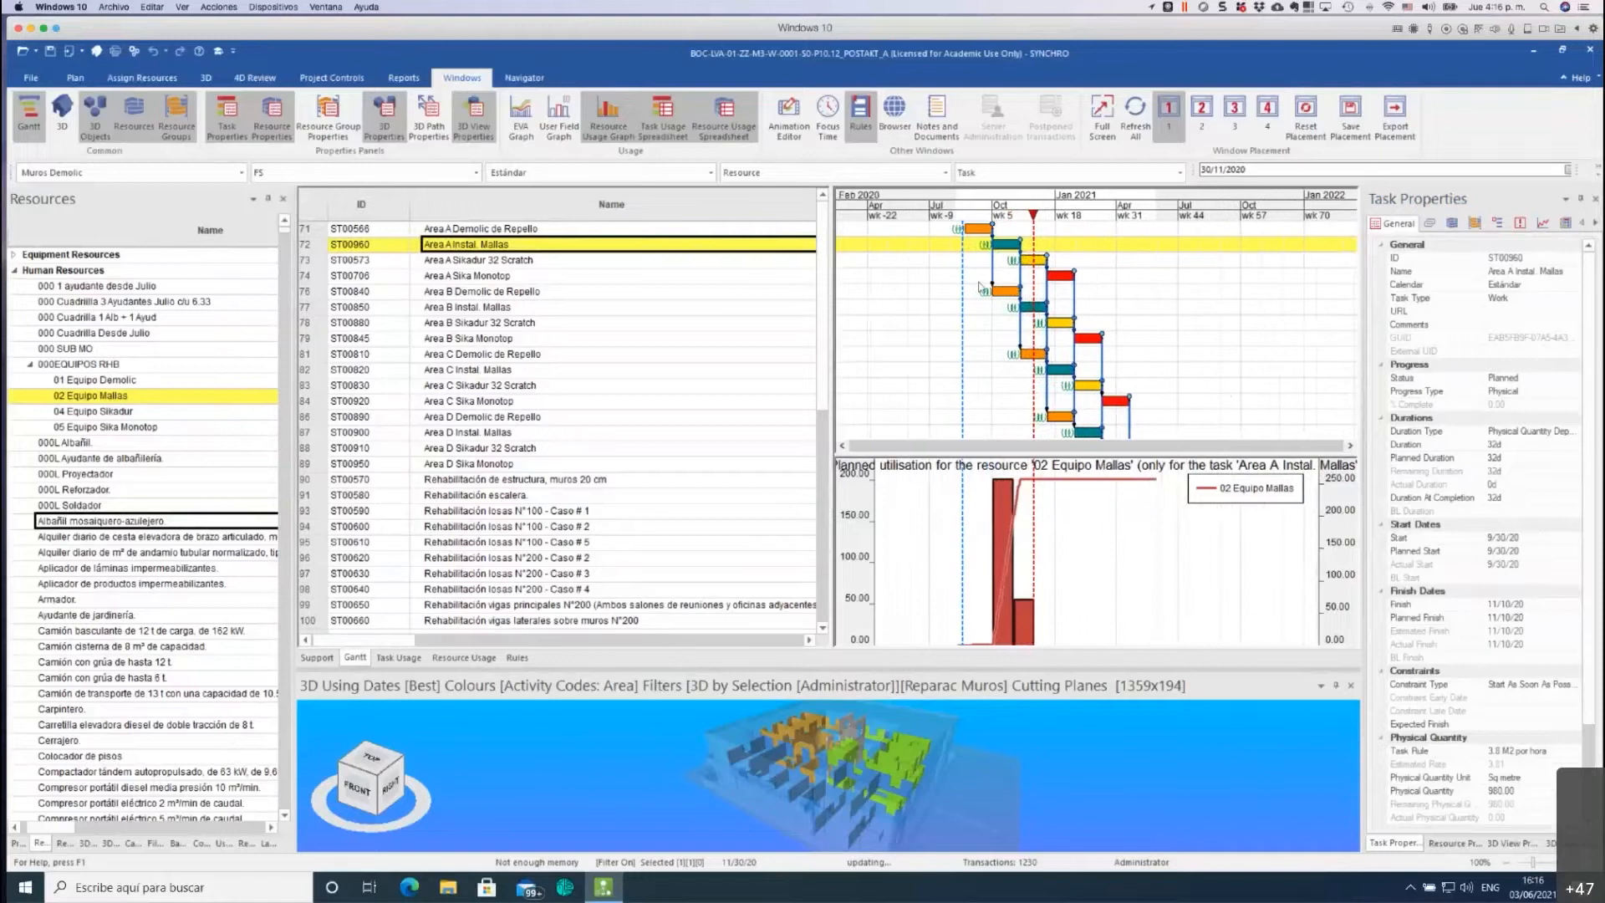
ctrl+scroll(981, 287, up, 1)
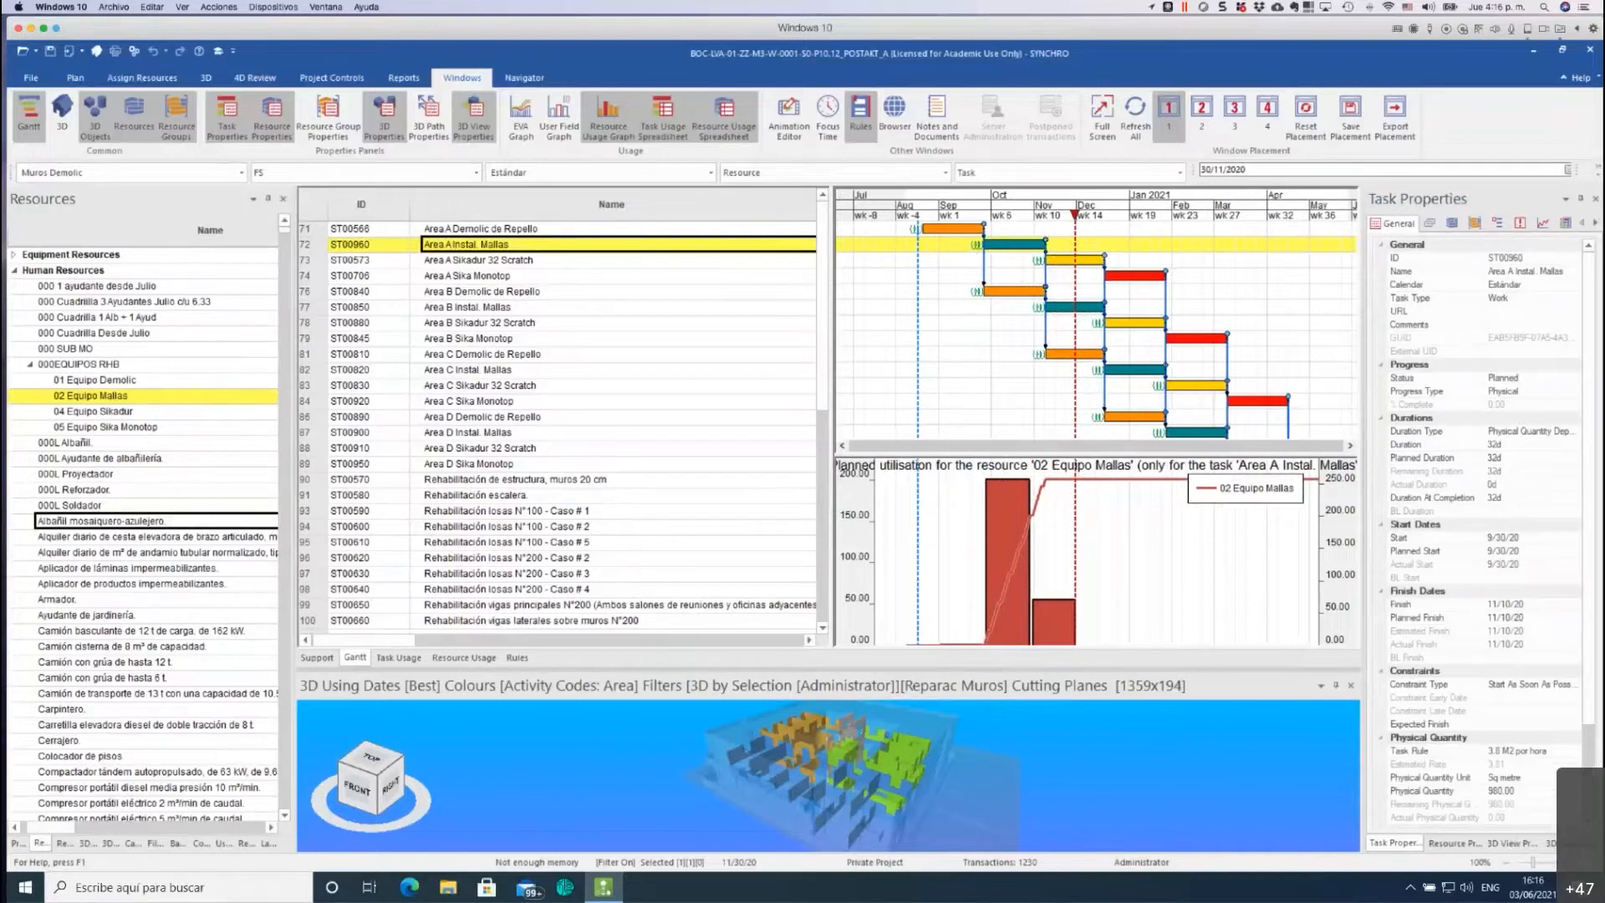
key(super+Tab)
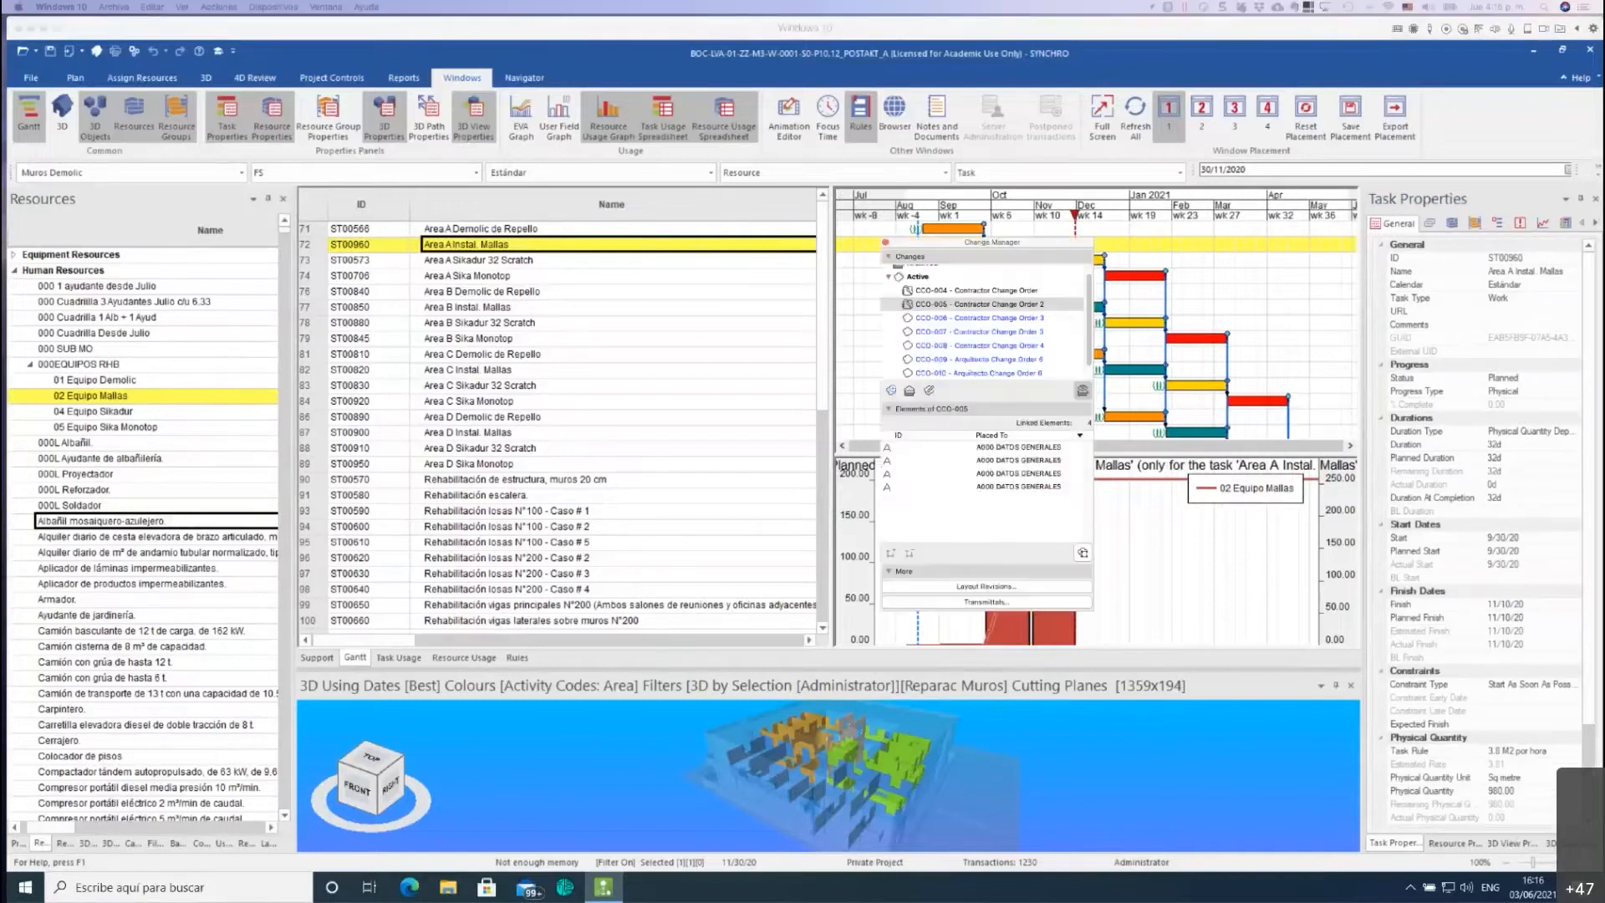
key(super+Tab)
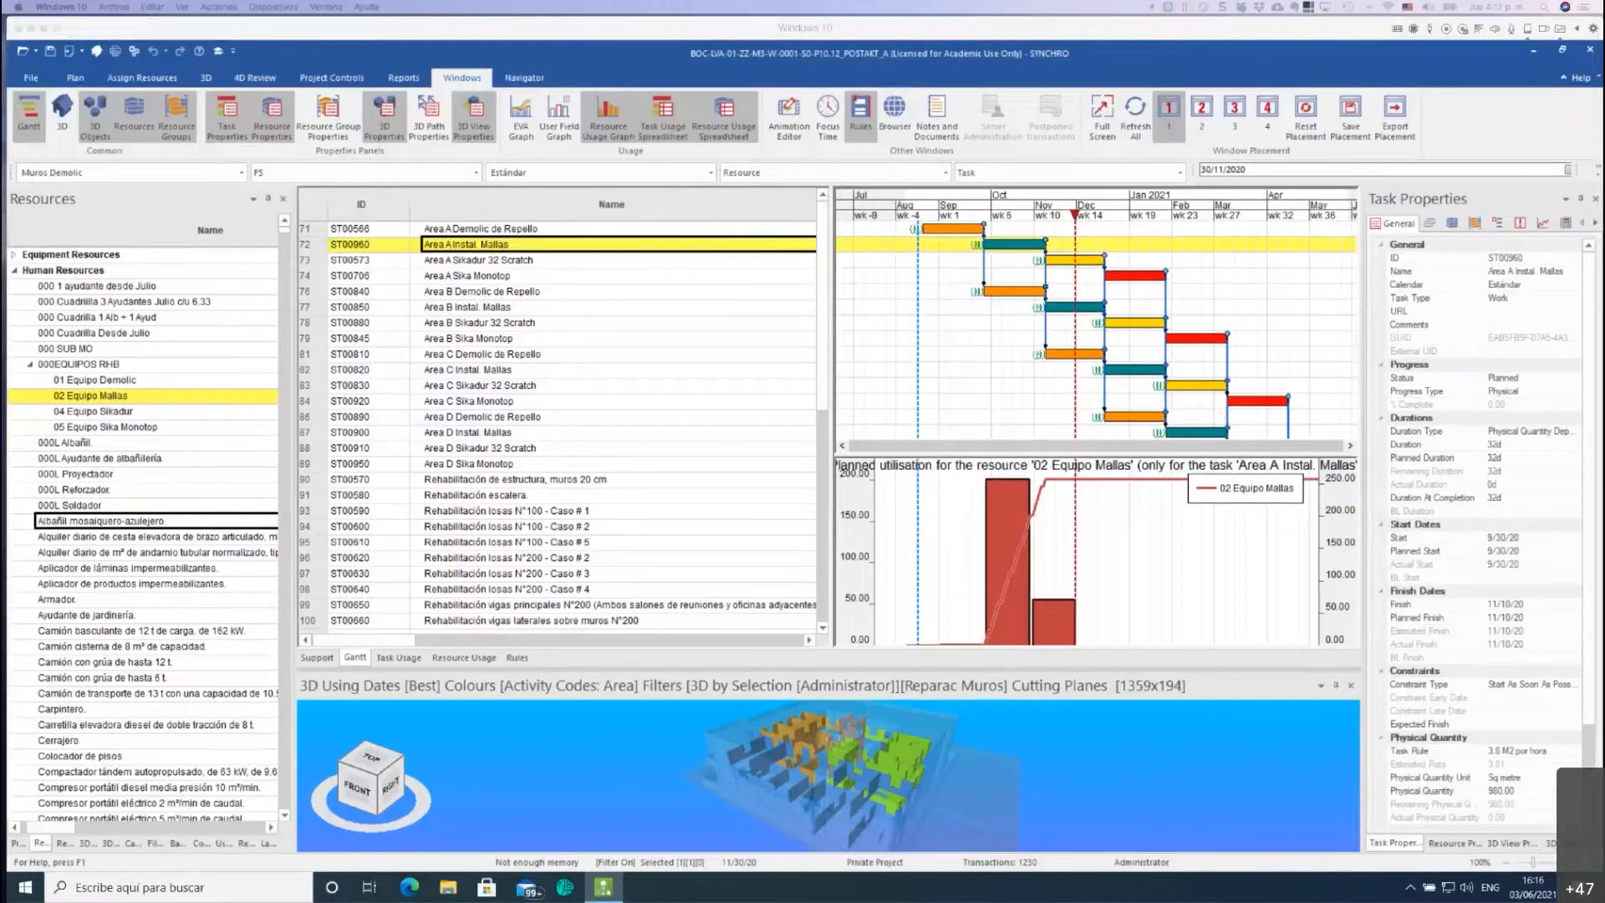
key(super+Tab)
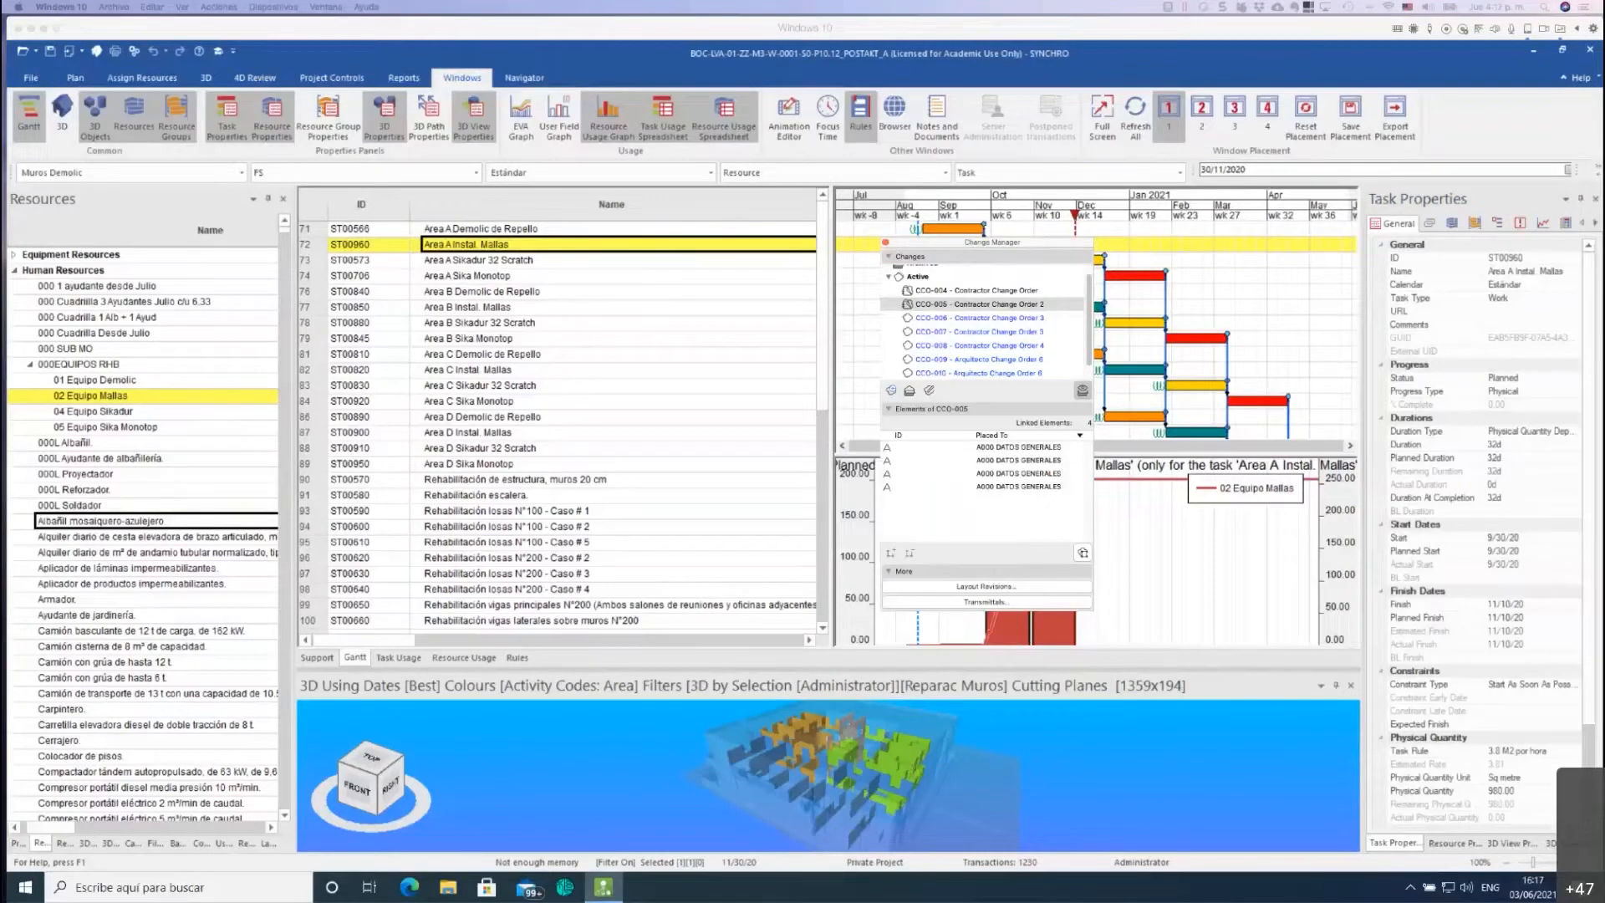
key(super+Tab)
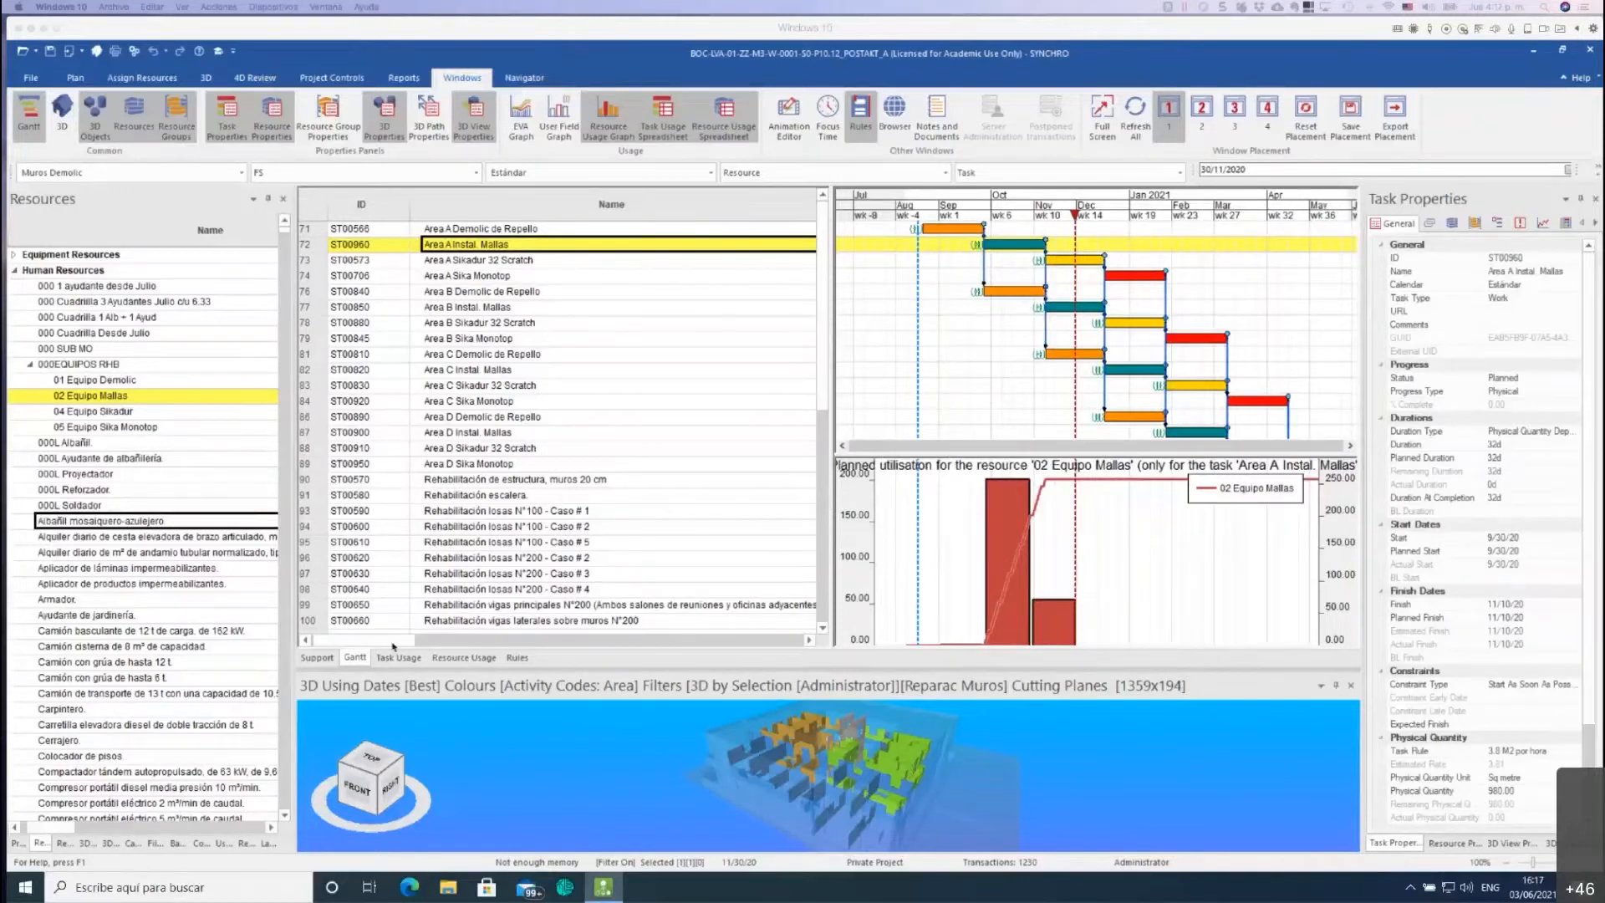
Bring the Duration column into view and compare the durations and task properties of the four Area A tasks.
drag(393, 643, 406, 641)
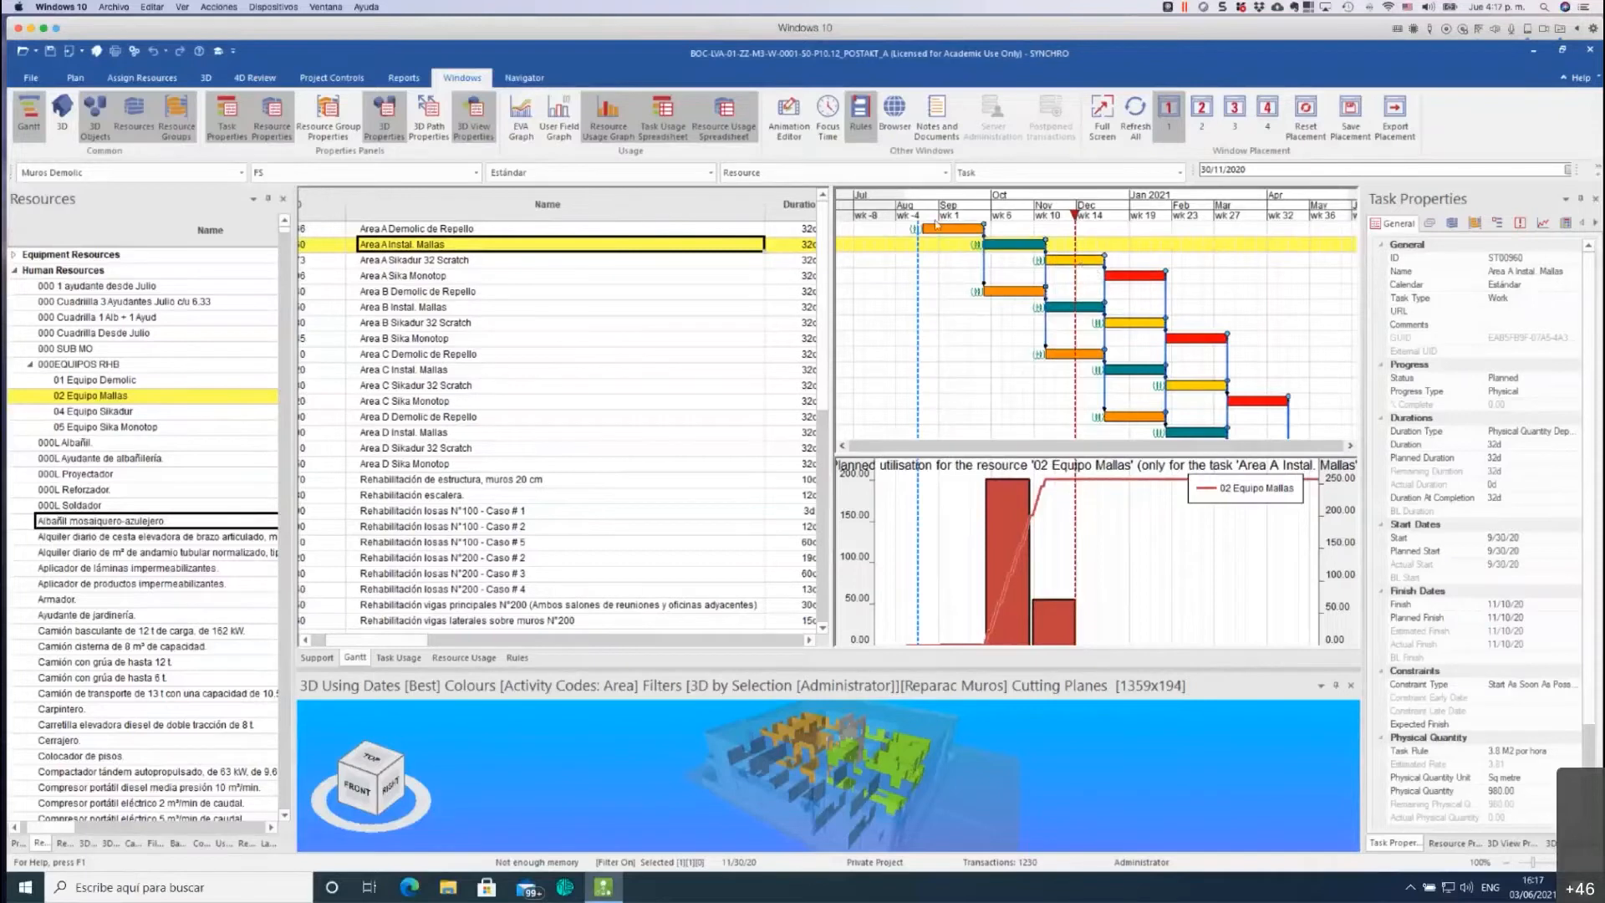
drag(822, 217, 823, 201)
click(411, 260)
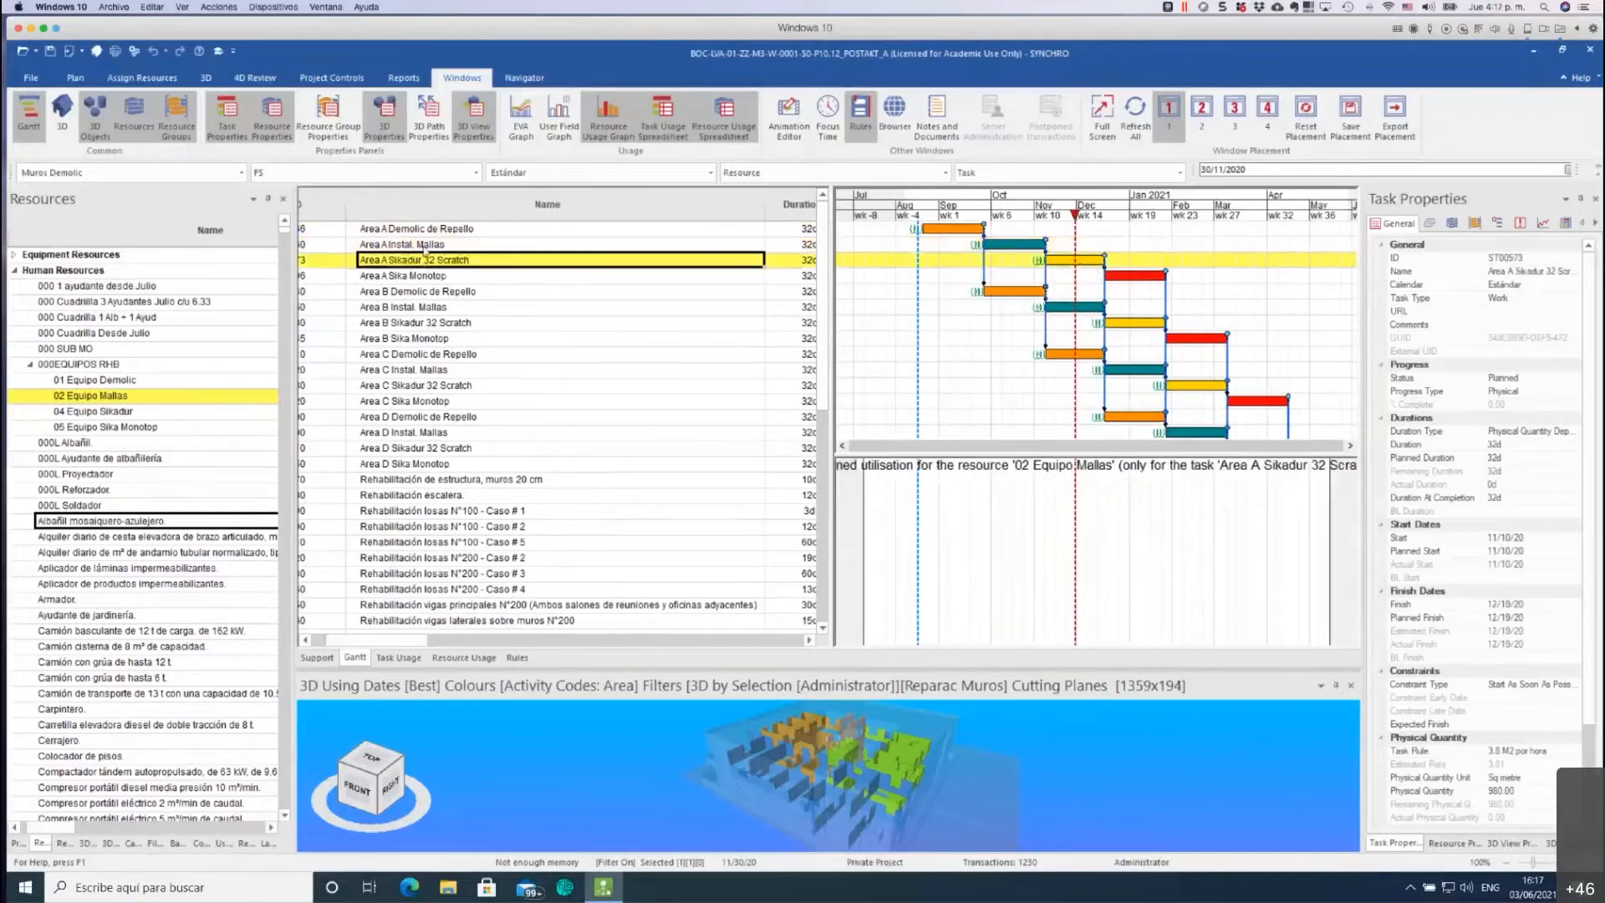
click(424, 246)
click(426, 231)
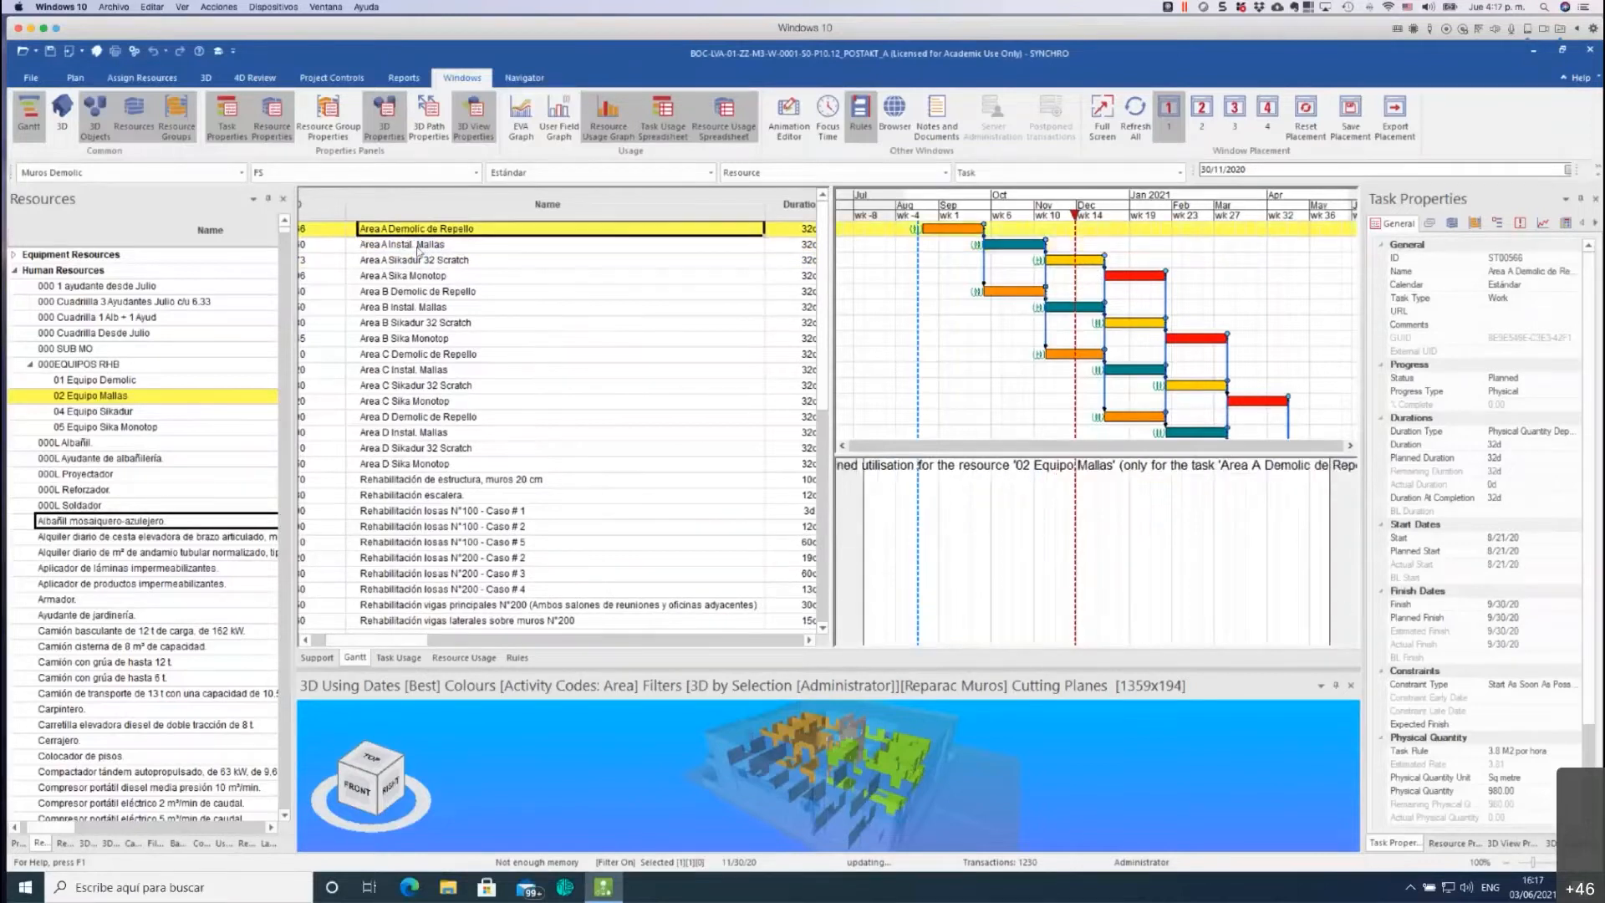
click(418, 245)
click(418, 260)
click(418, 275)
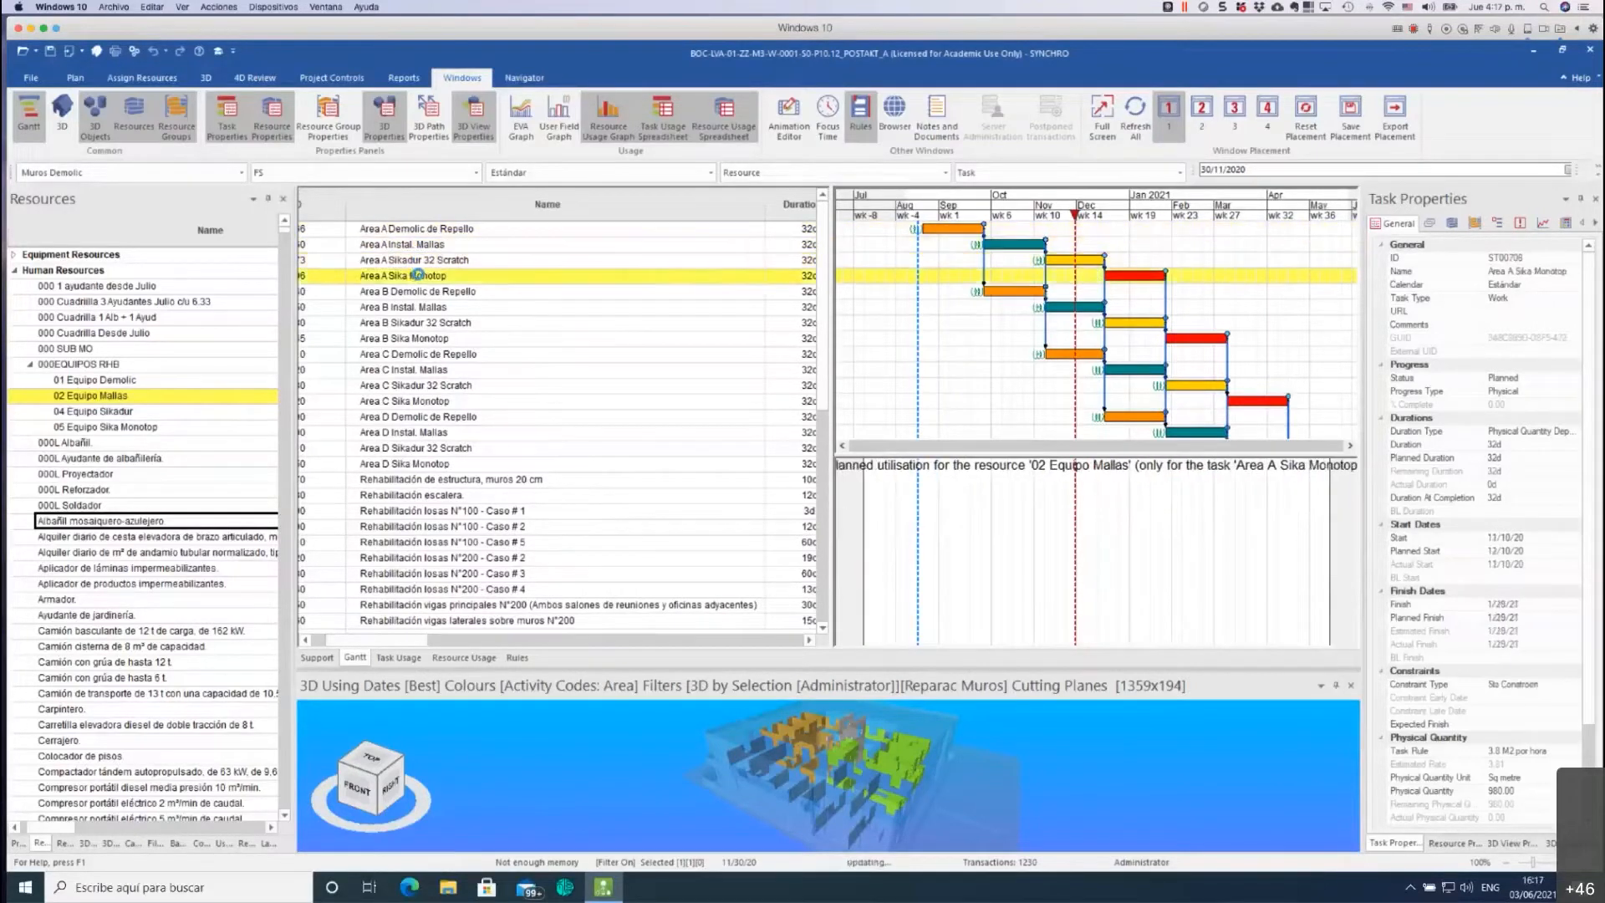
click(436, 230)
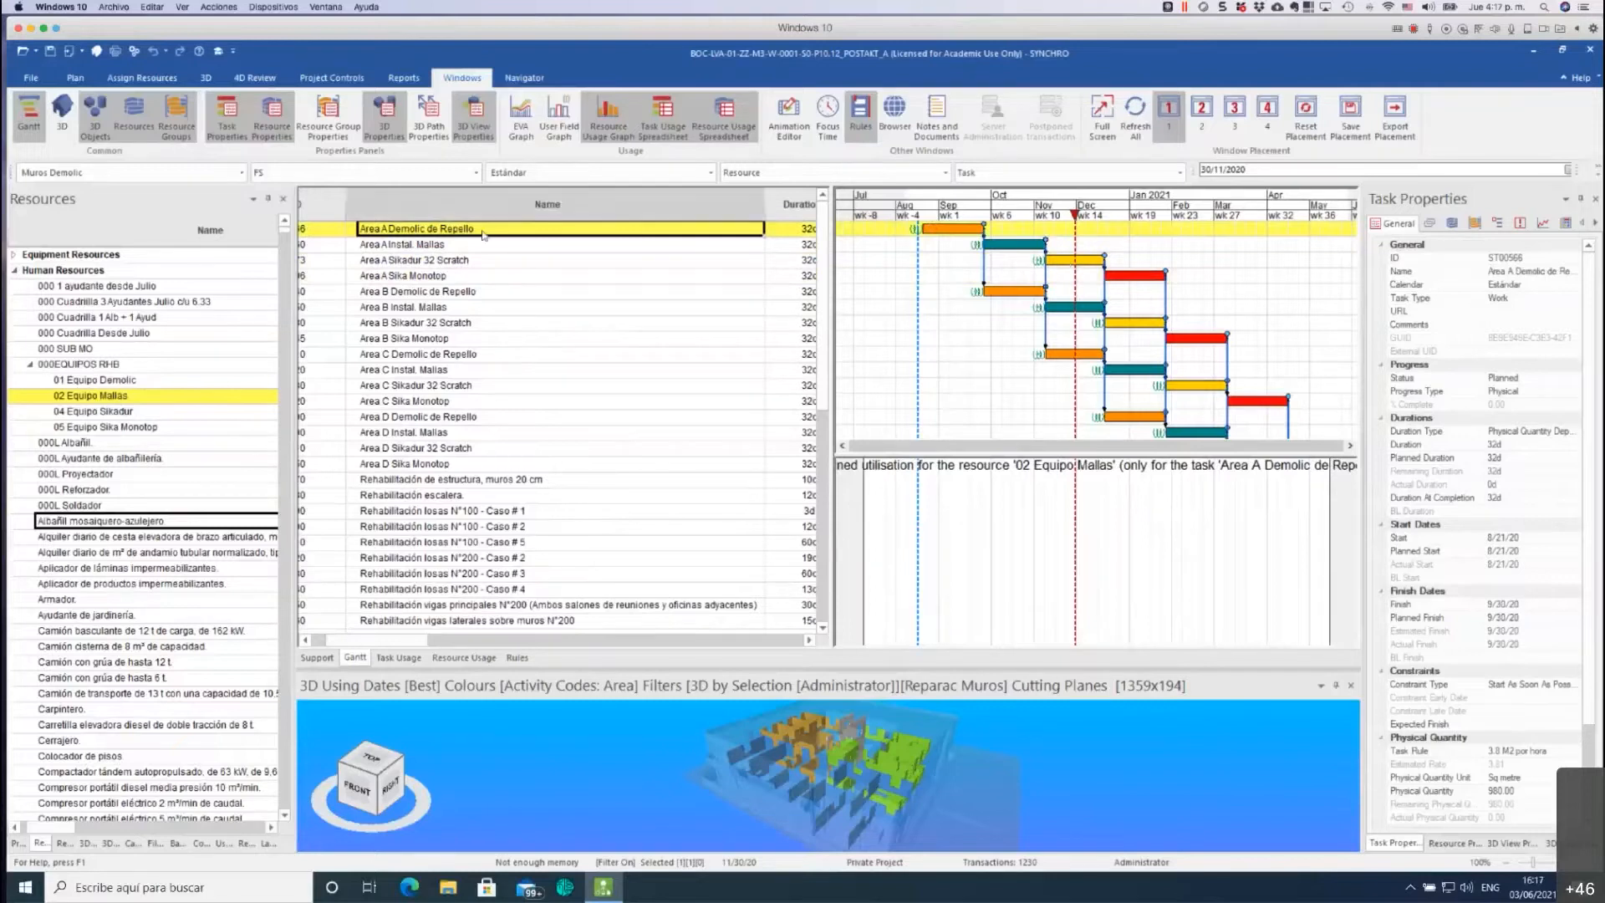
click(478, 258)
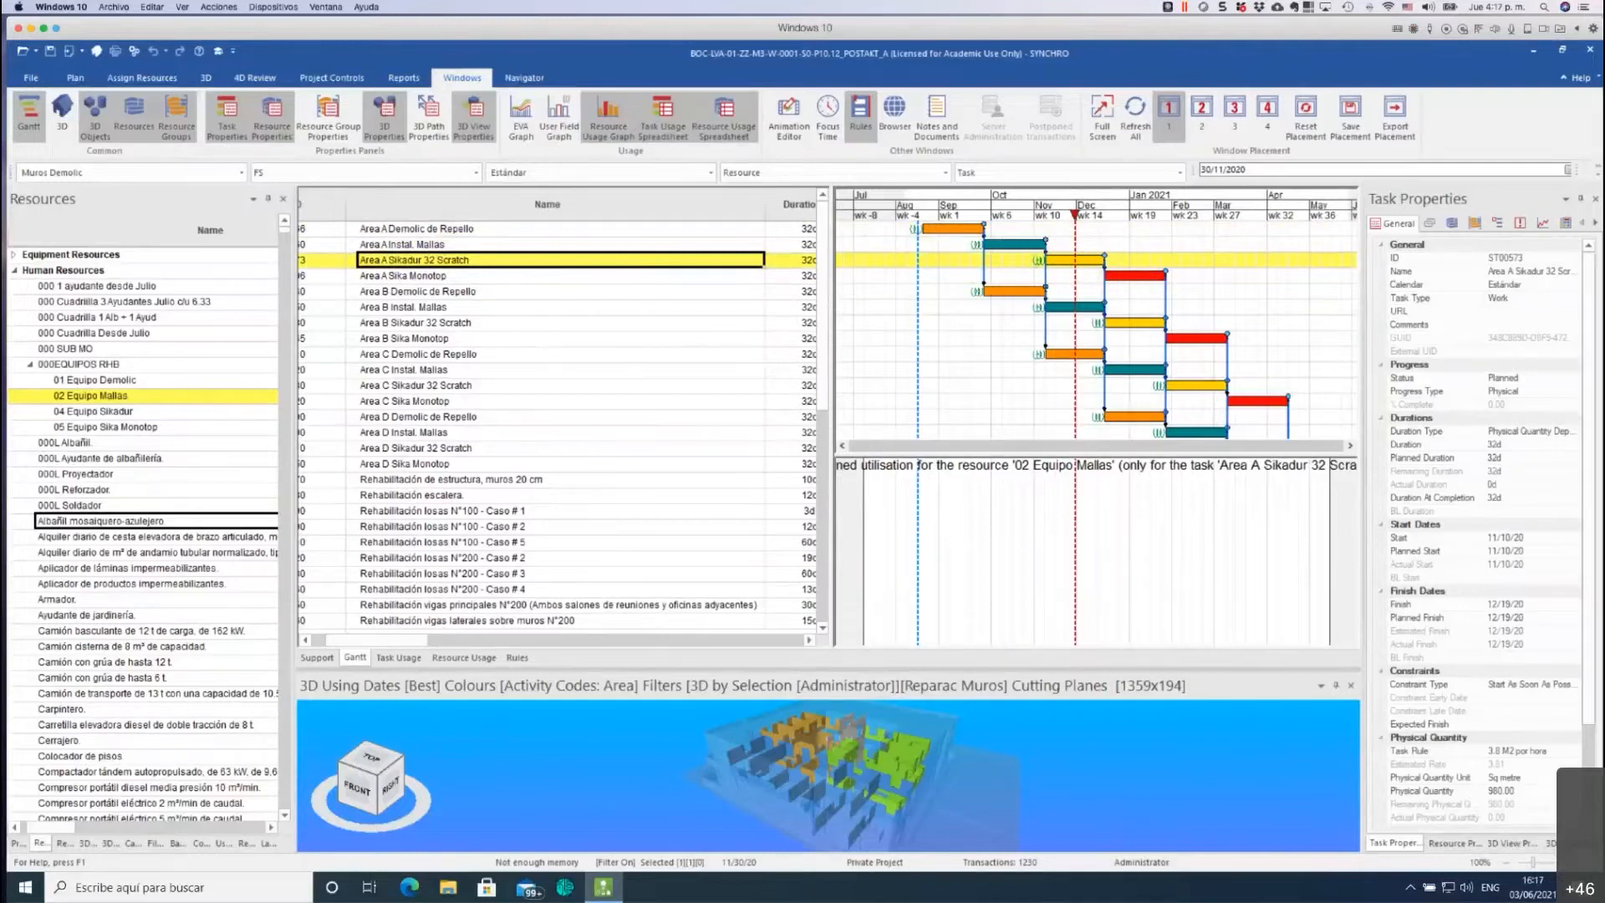
Switch to the takt_0 image in Preview, enlarge it to examine the TAKT - WASTE charts, and close it.
key(super+Tab)
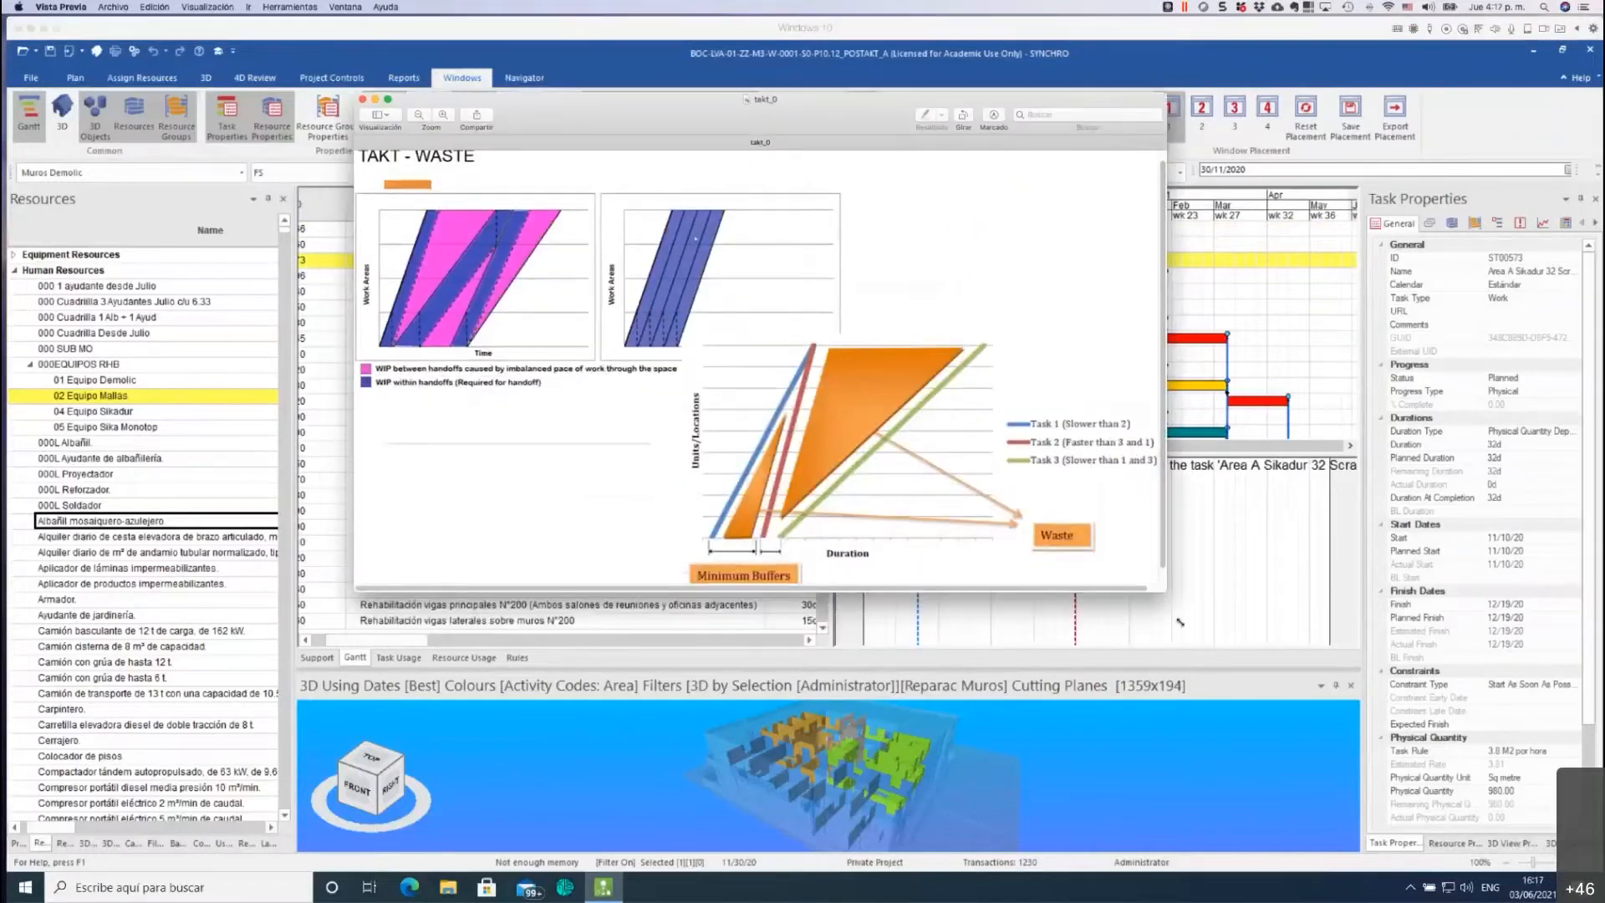
drag(1179, 621, 1299, 758)
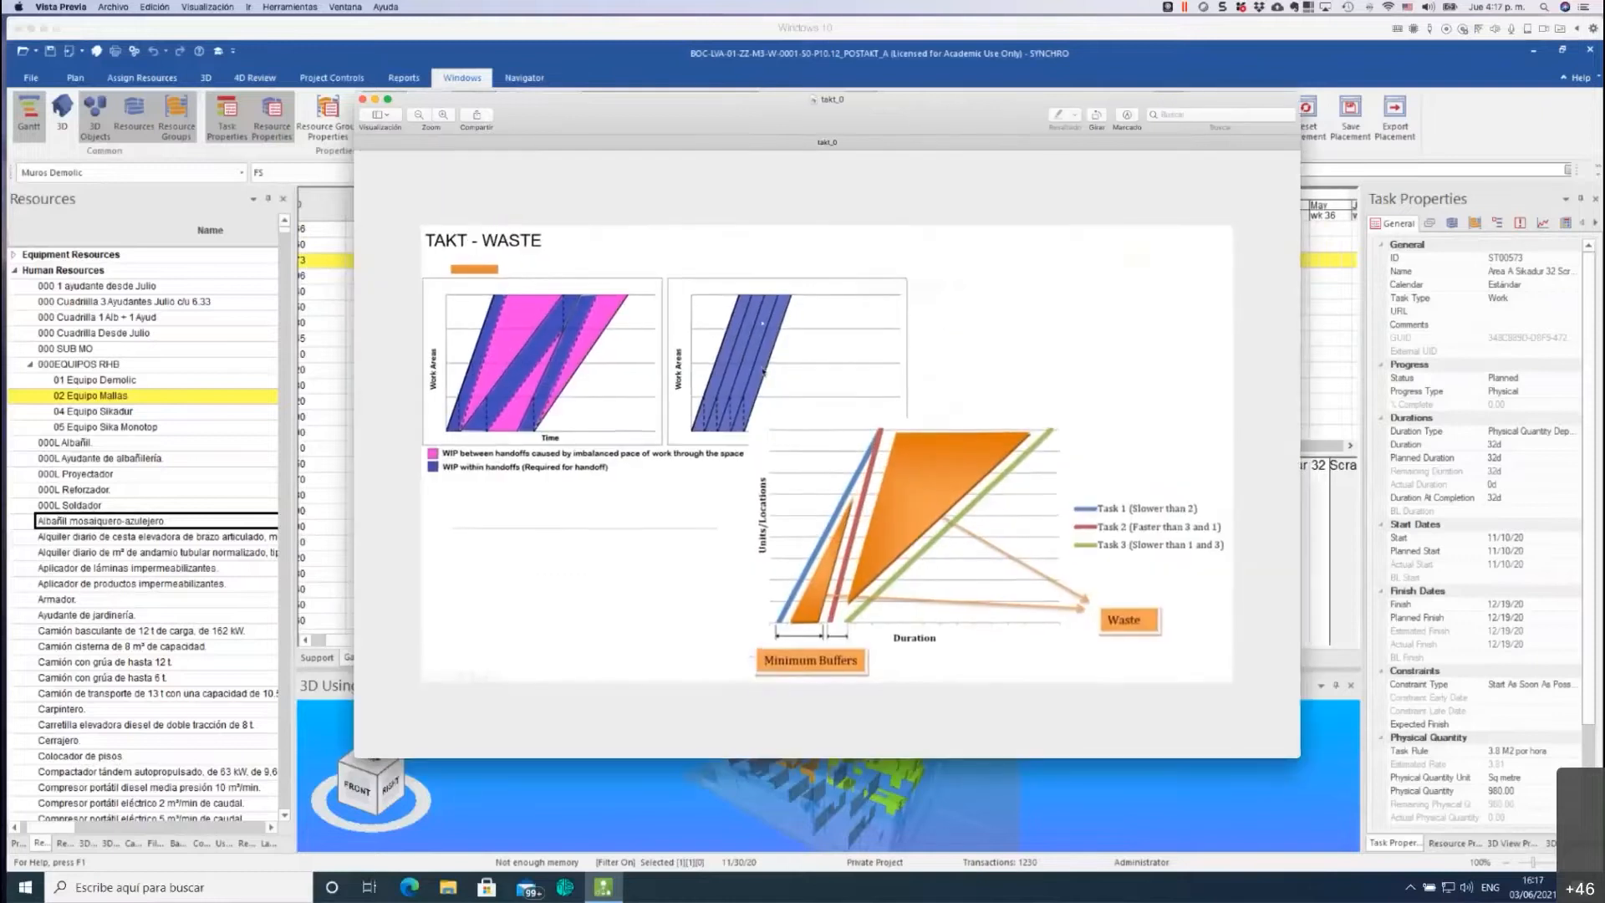
click(437, 118)
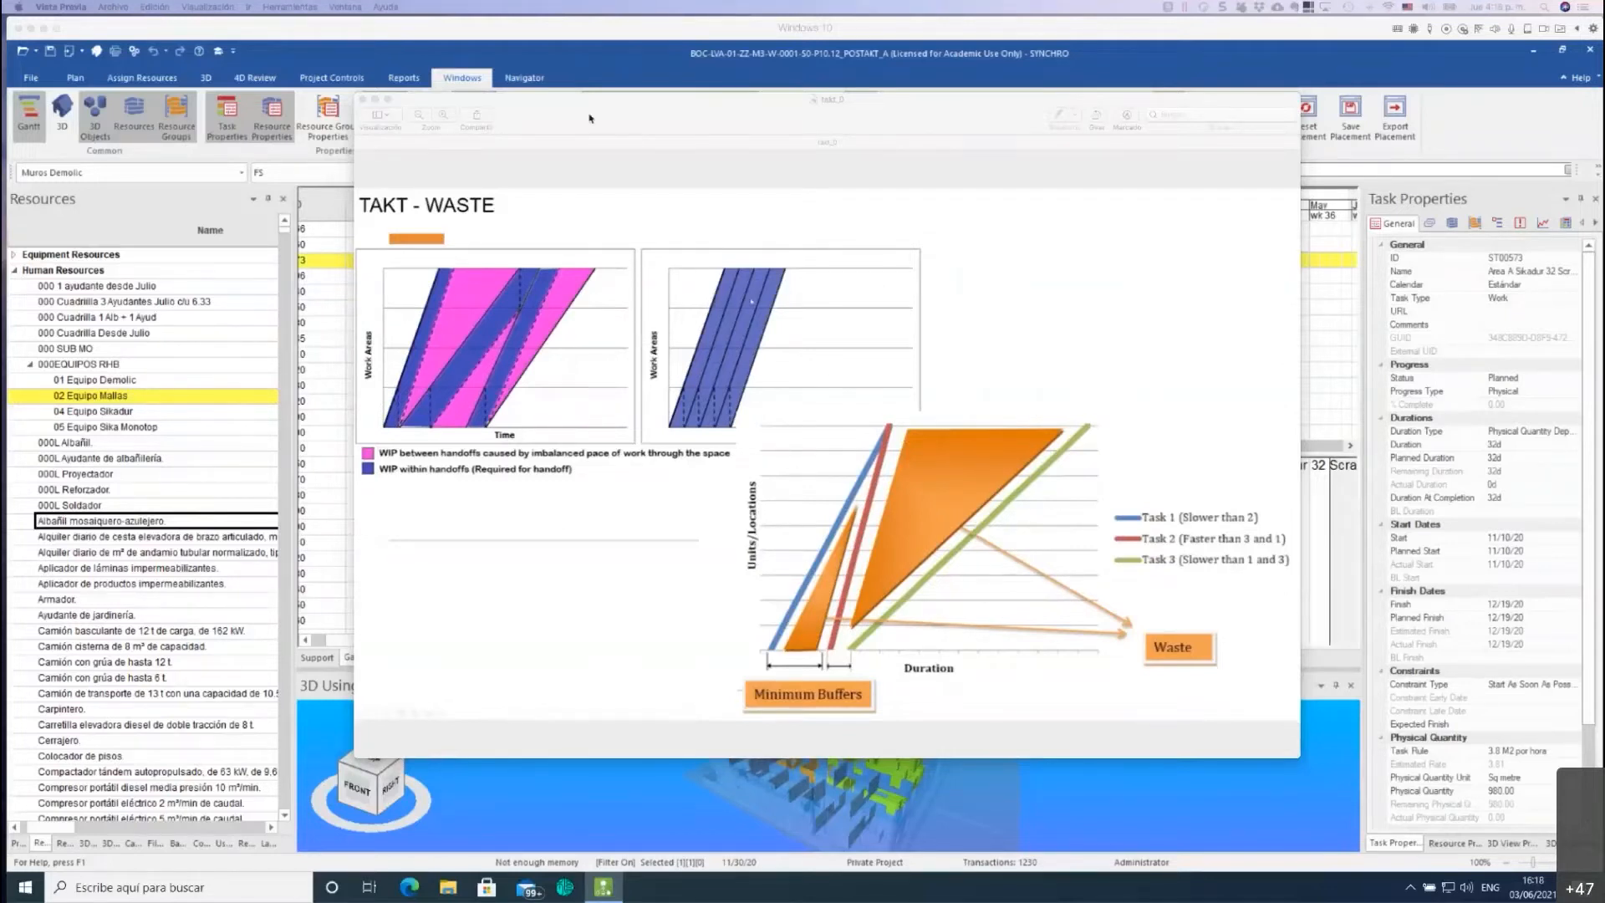
drag(590, 117, 438, 85)
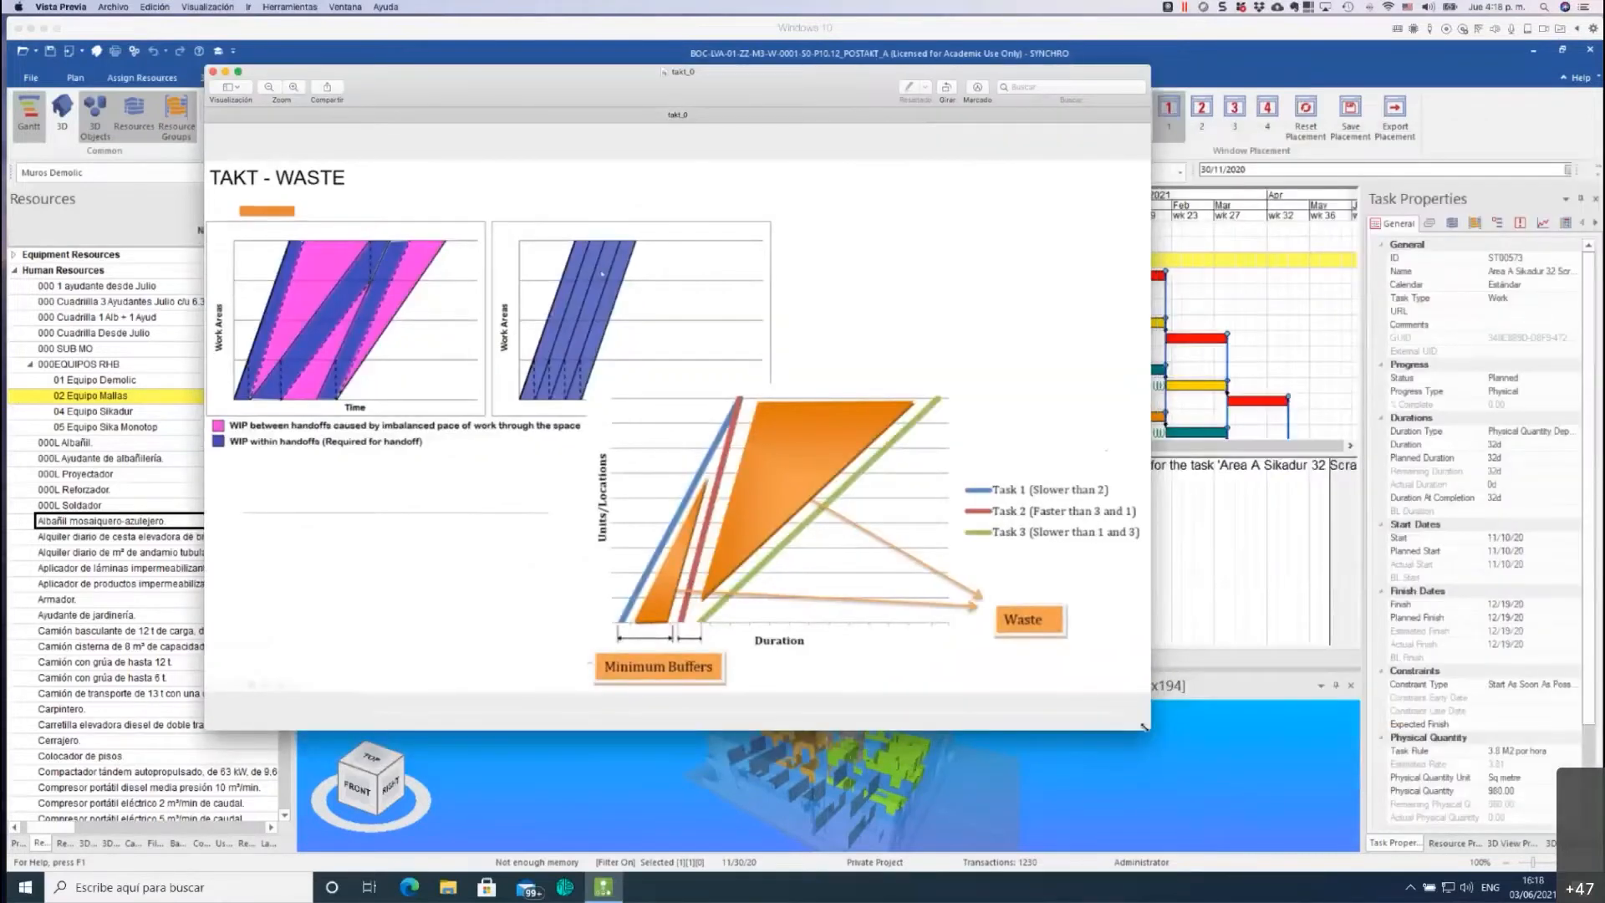
drag(1133, 683, 1124, 671)
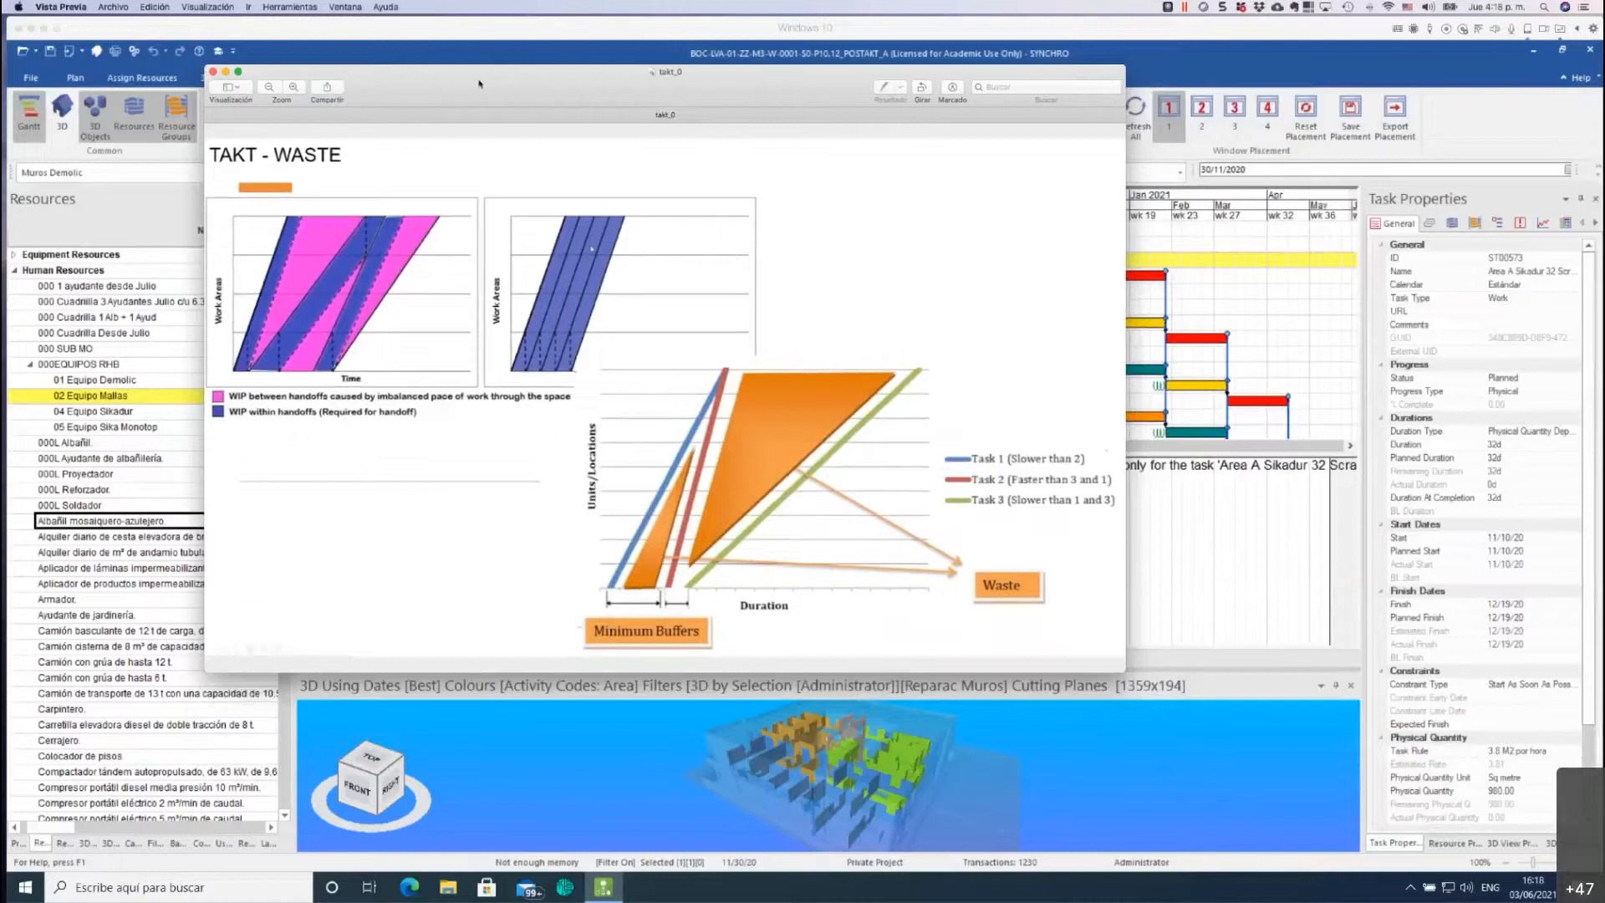
click(213, 72)
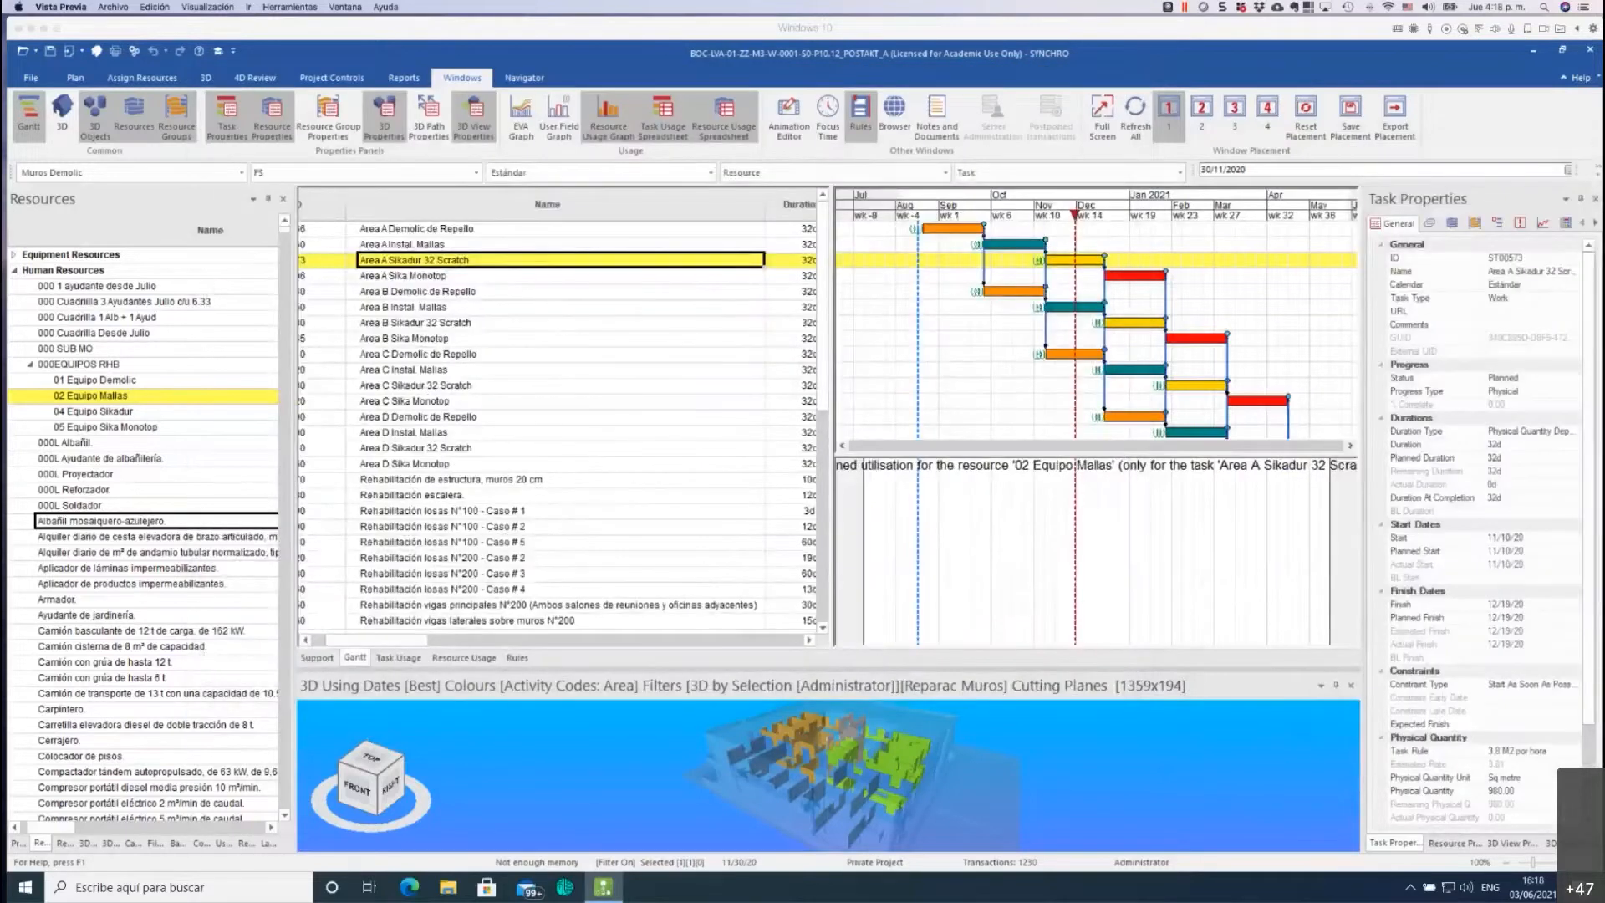
Select the tasks from Area A Demolic de Repello to Area D Sika Monotop and graph the utilisation of the four 000EQUIPOS RHB teams.
click(974, 471)
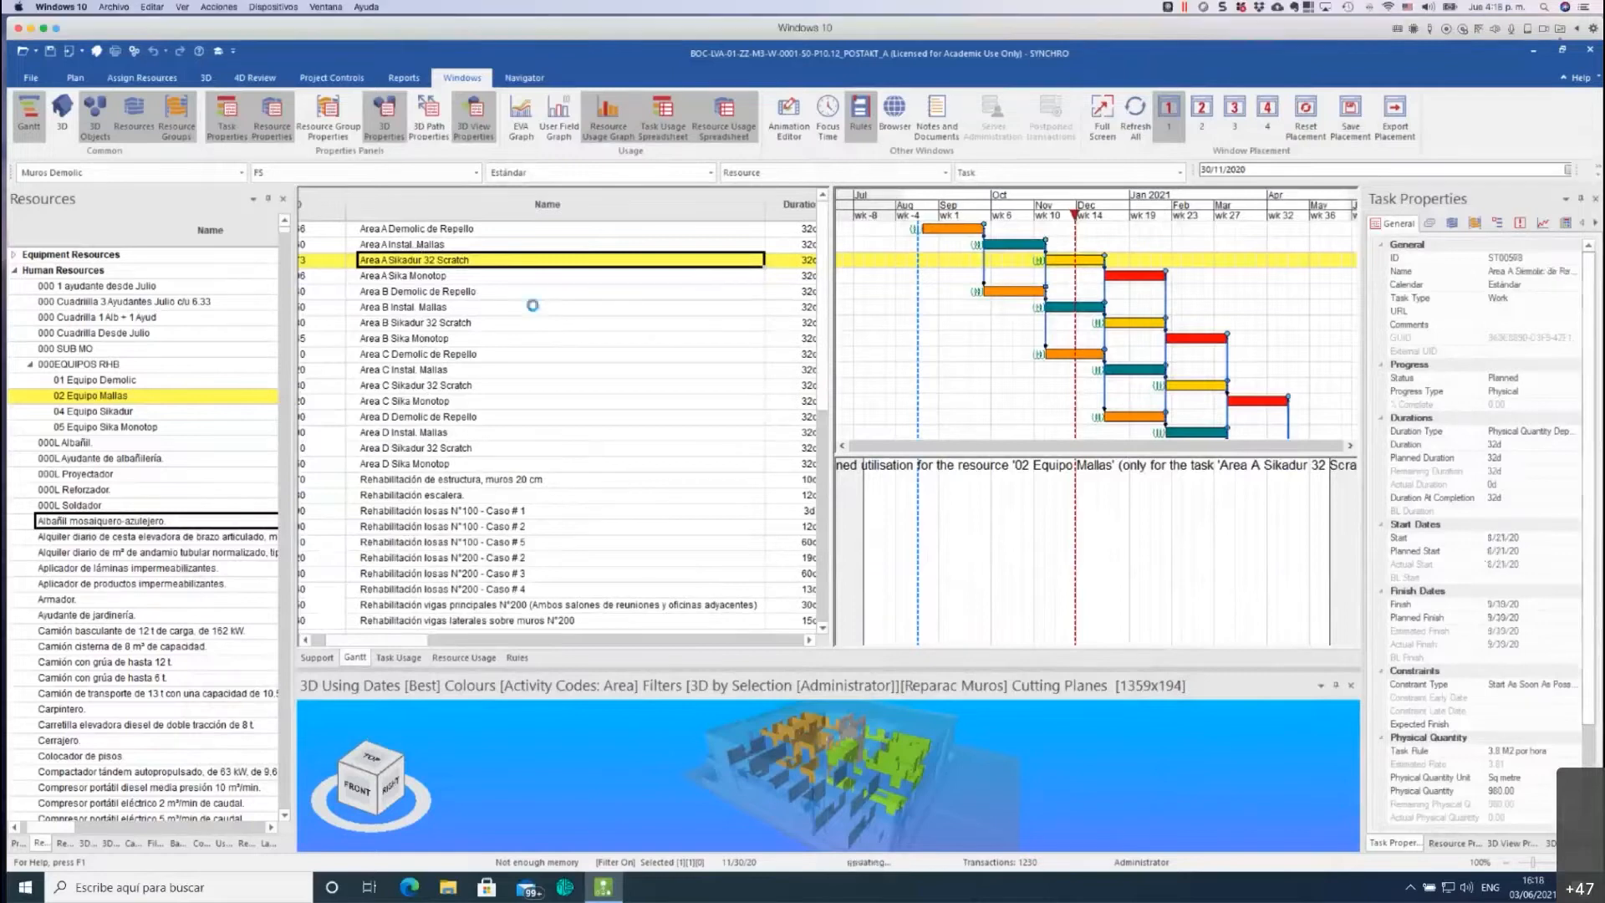
key(Up)
key(Up)
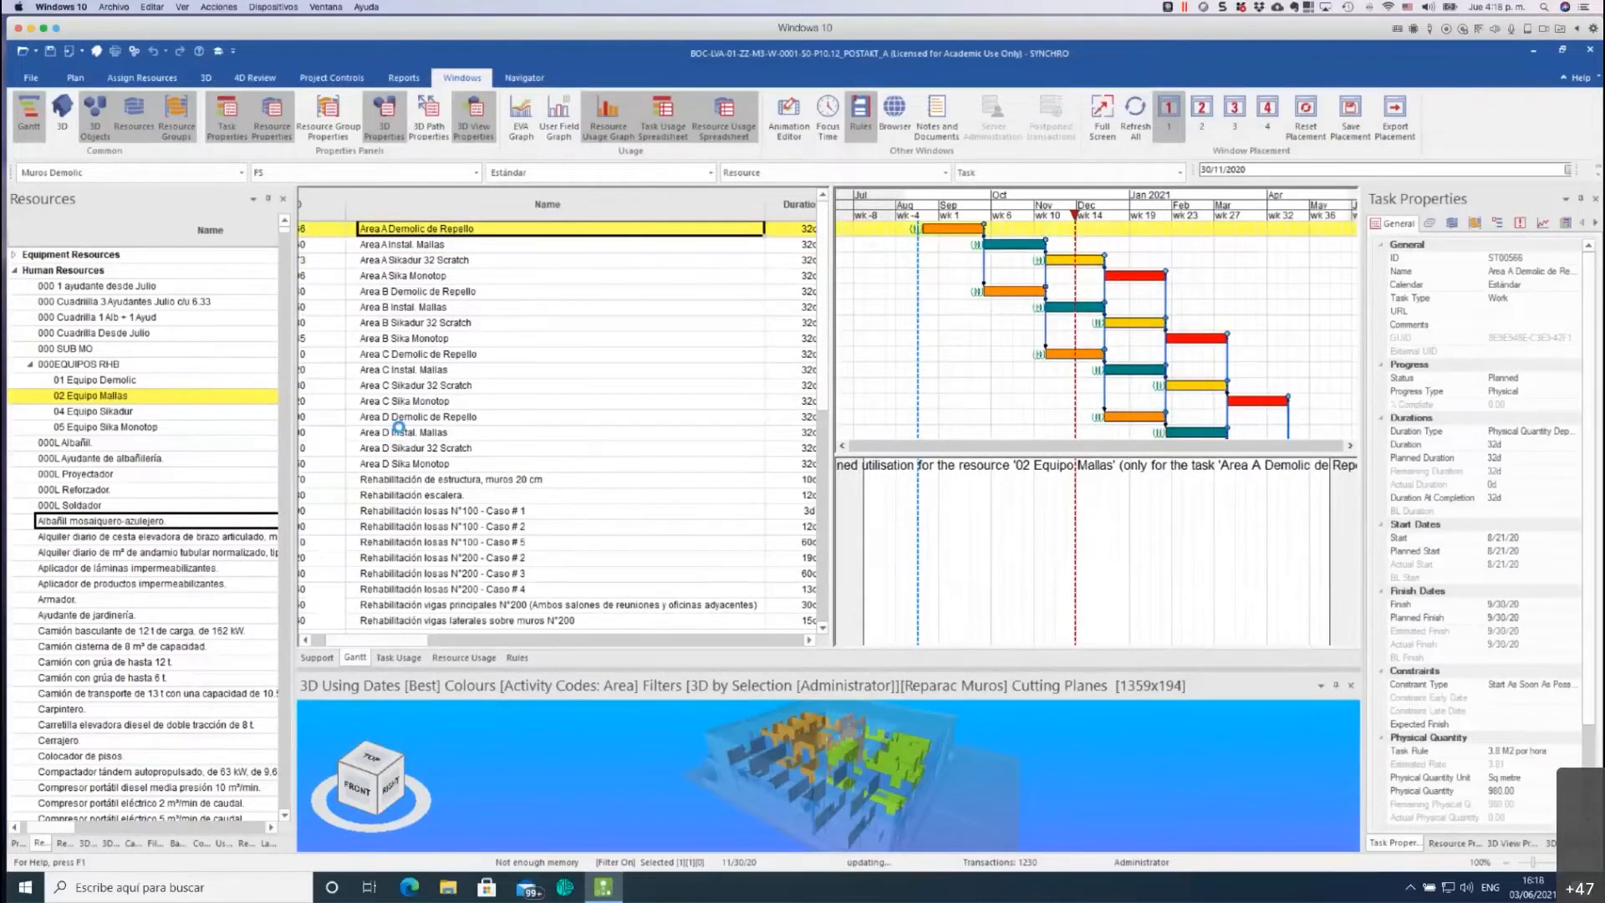
shift+click(124, 381)
click(141, 365)
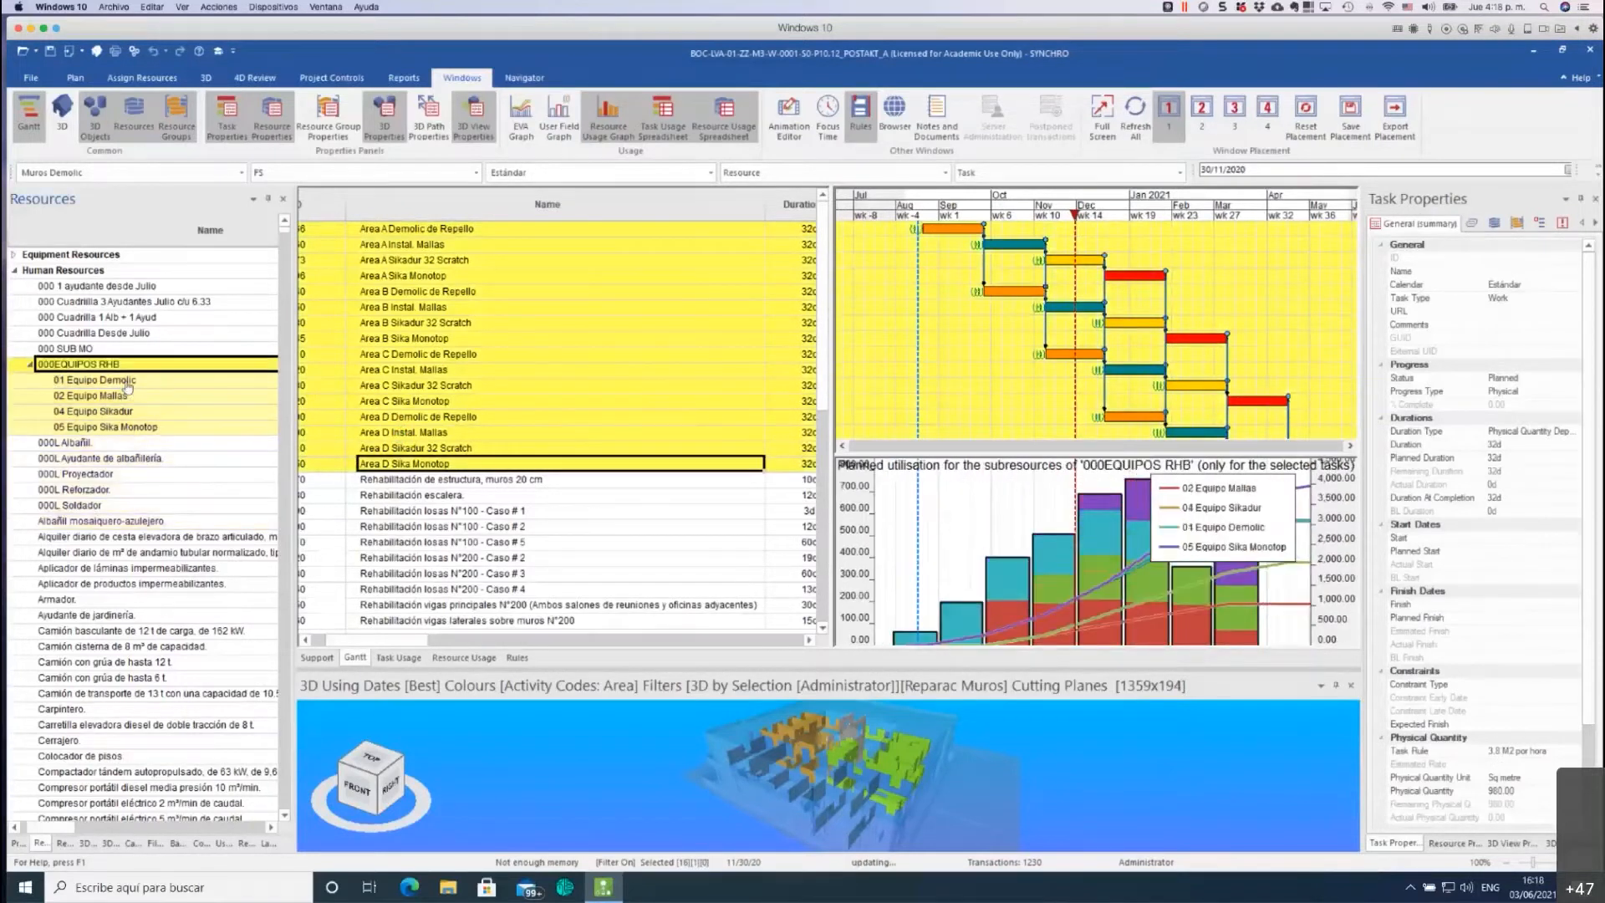
click(128, 384)
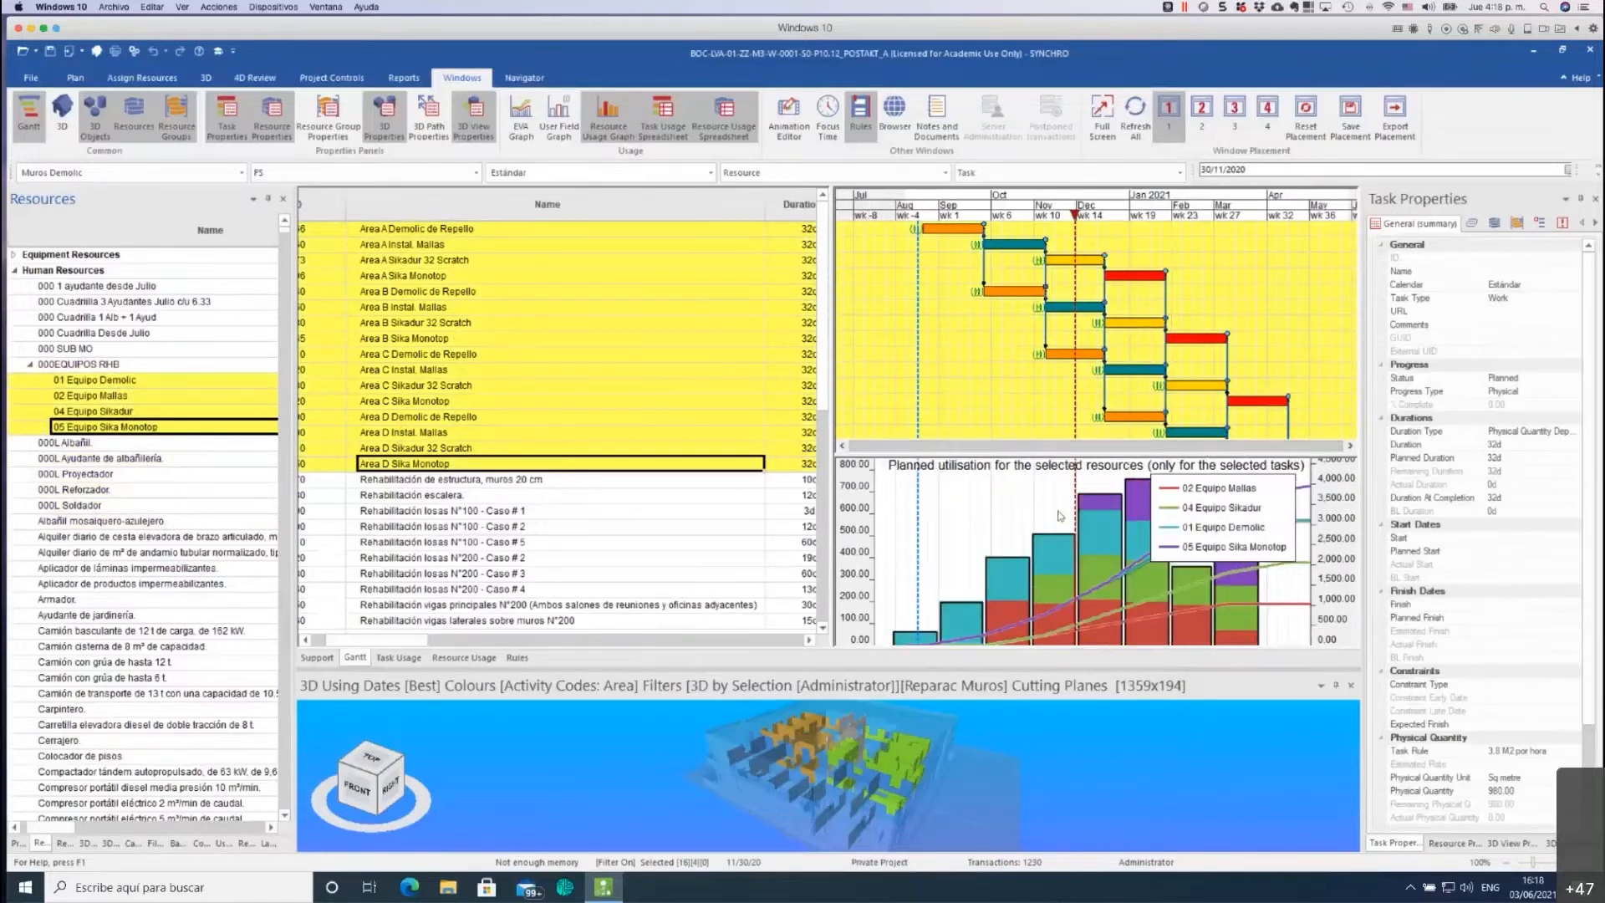
Open the project calendars and compare the June 2021 working days of LVA lluvia moderada and LVA lluvia suave.
drag(828, 444, 811, 444)
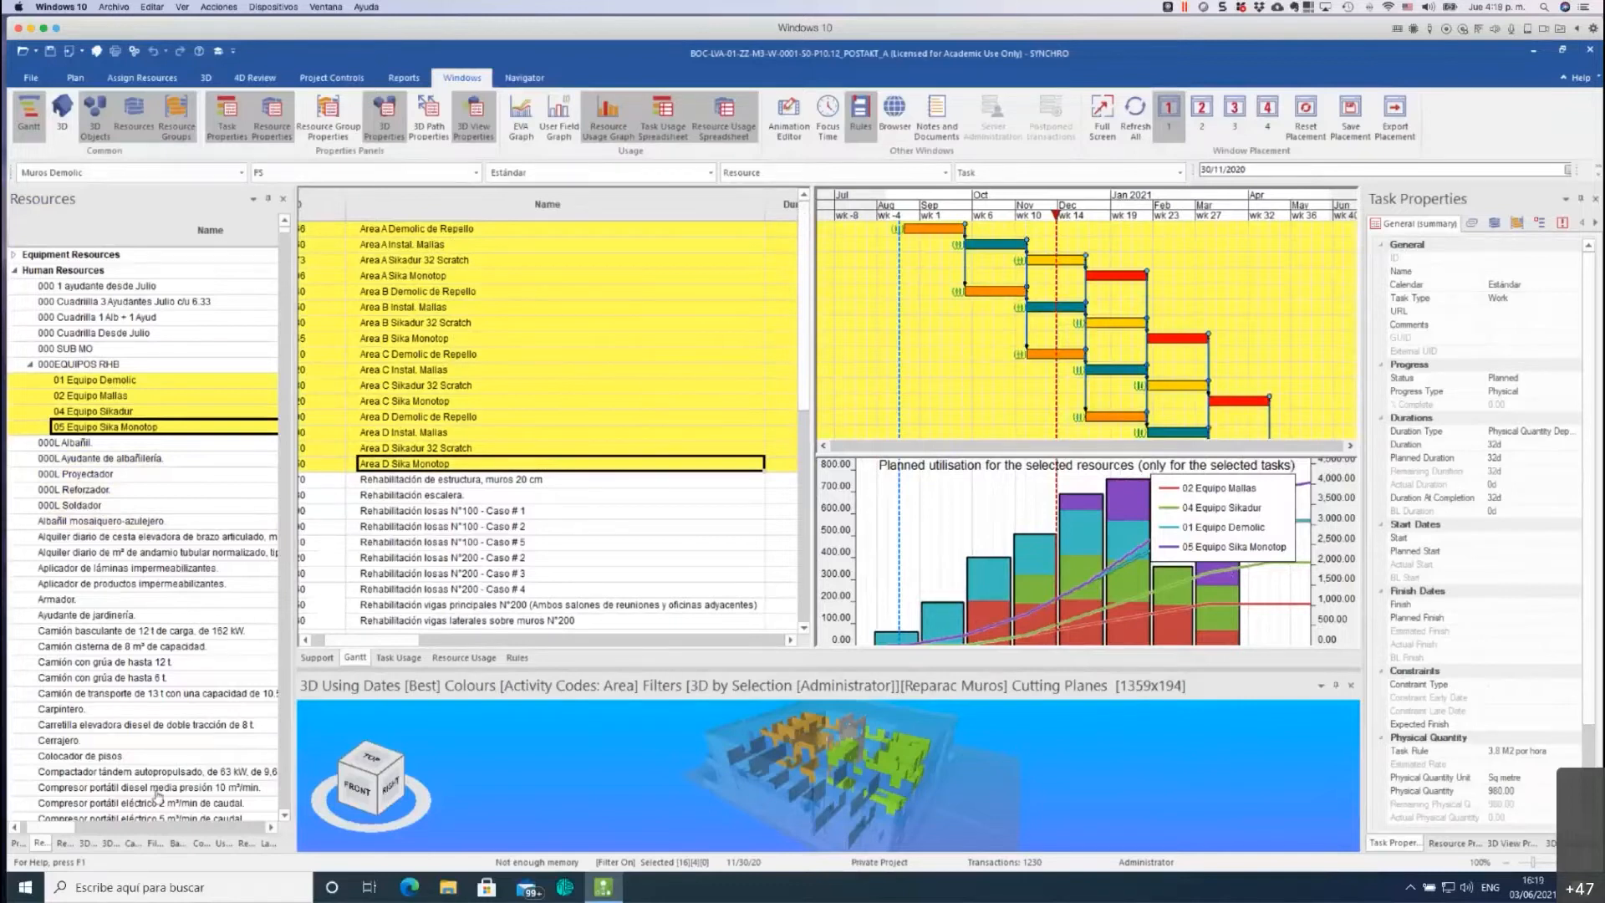
click(131, 844)
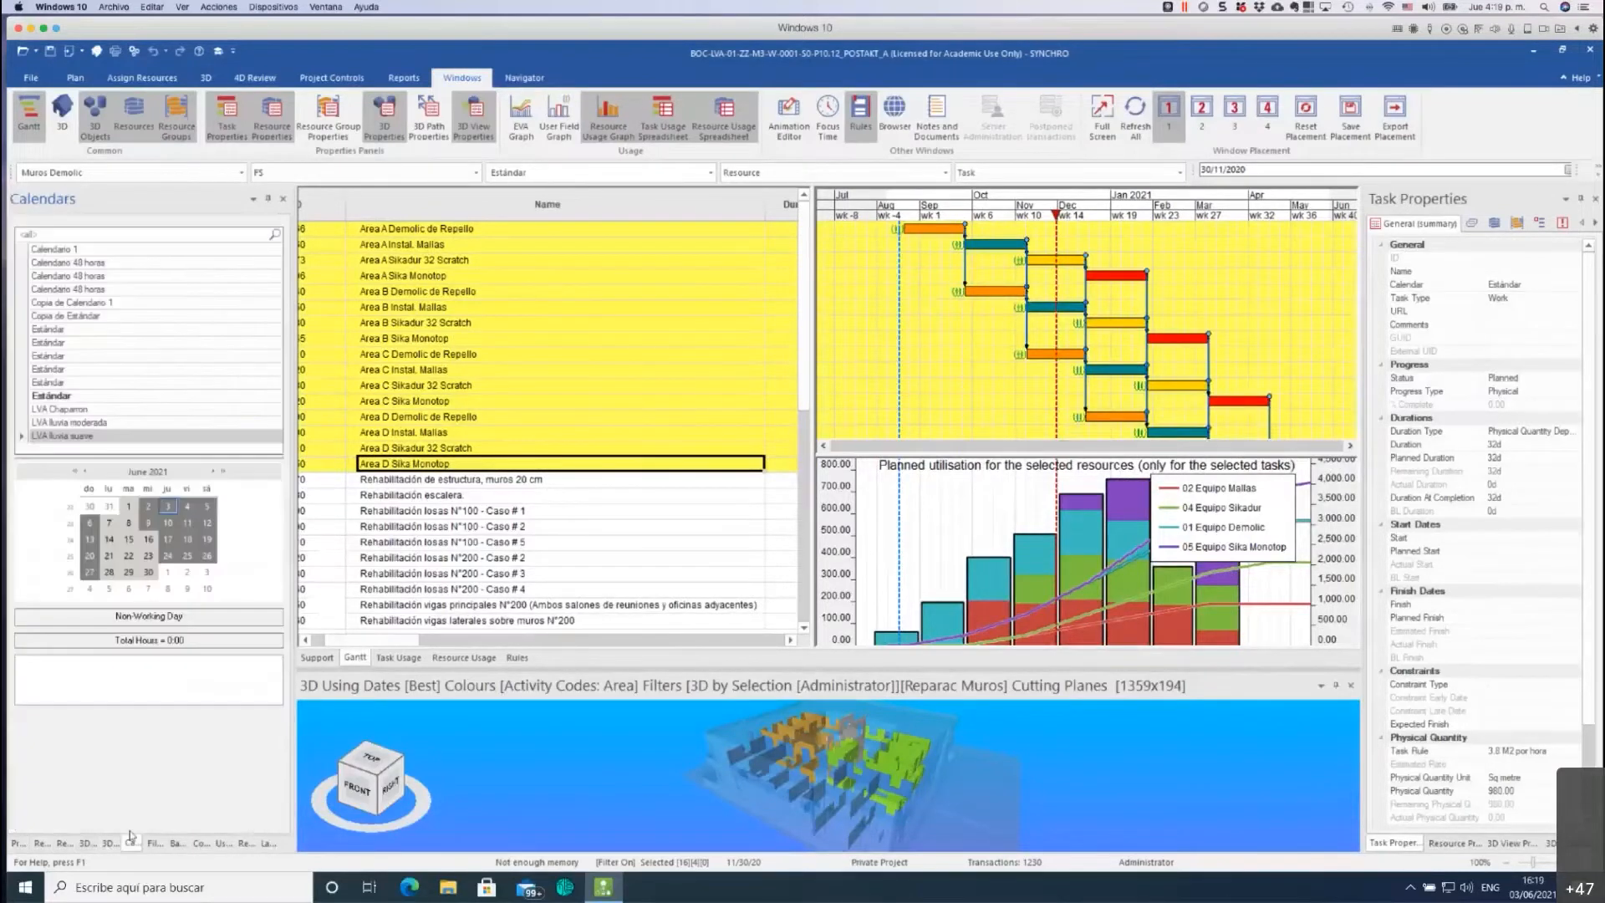
click(90, 423)
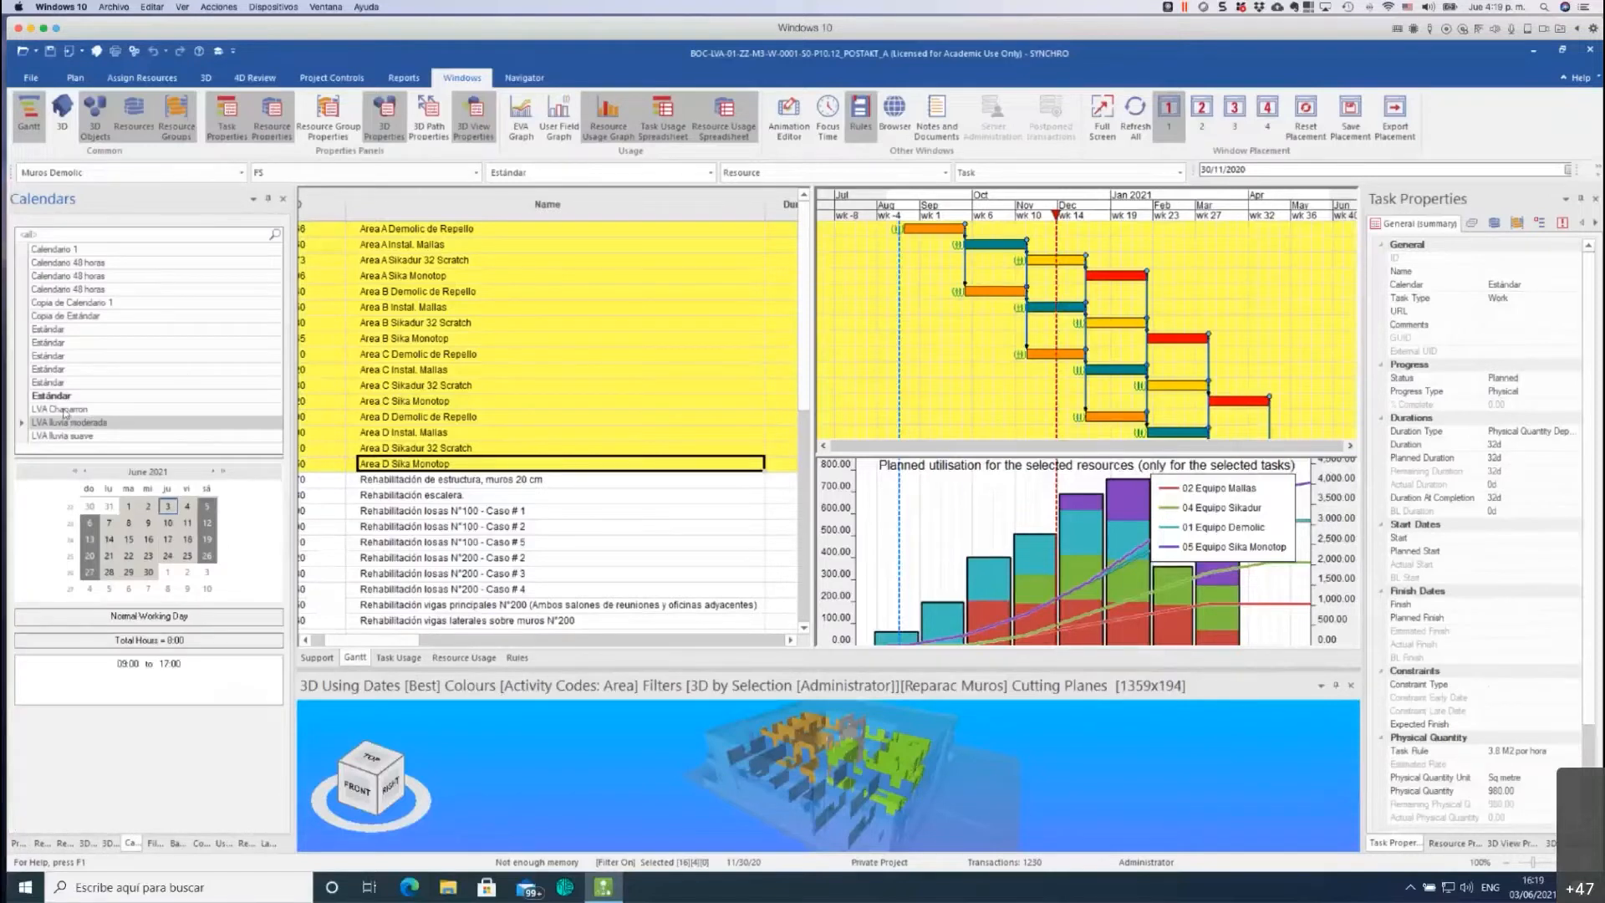
click(82, 434)
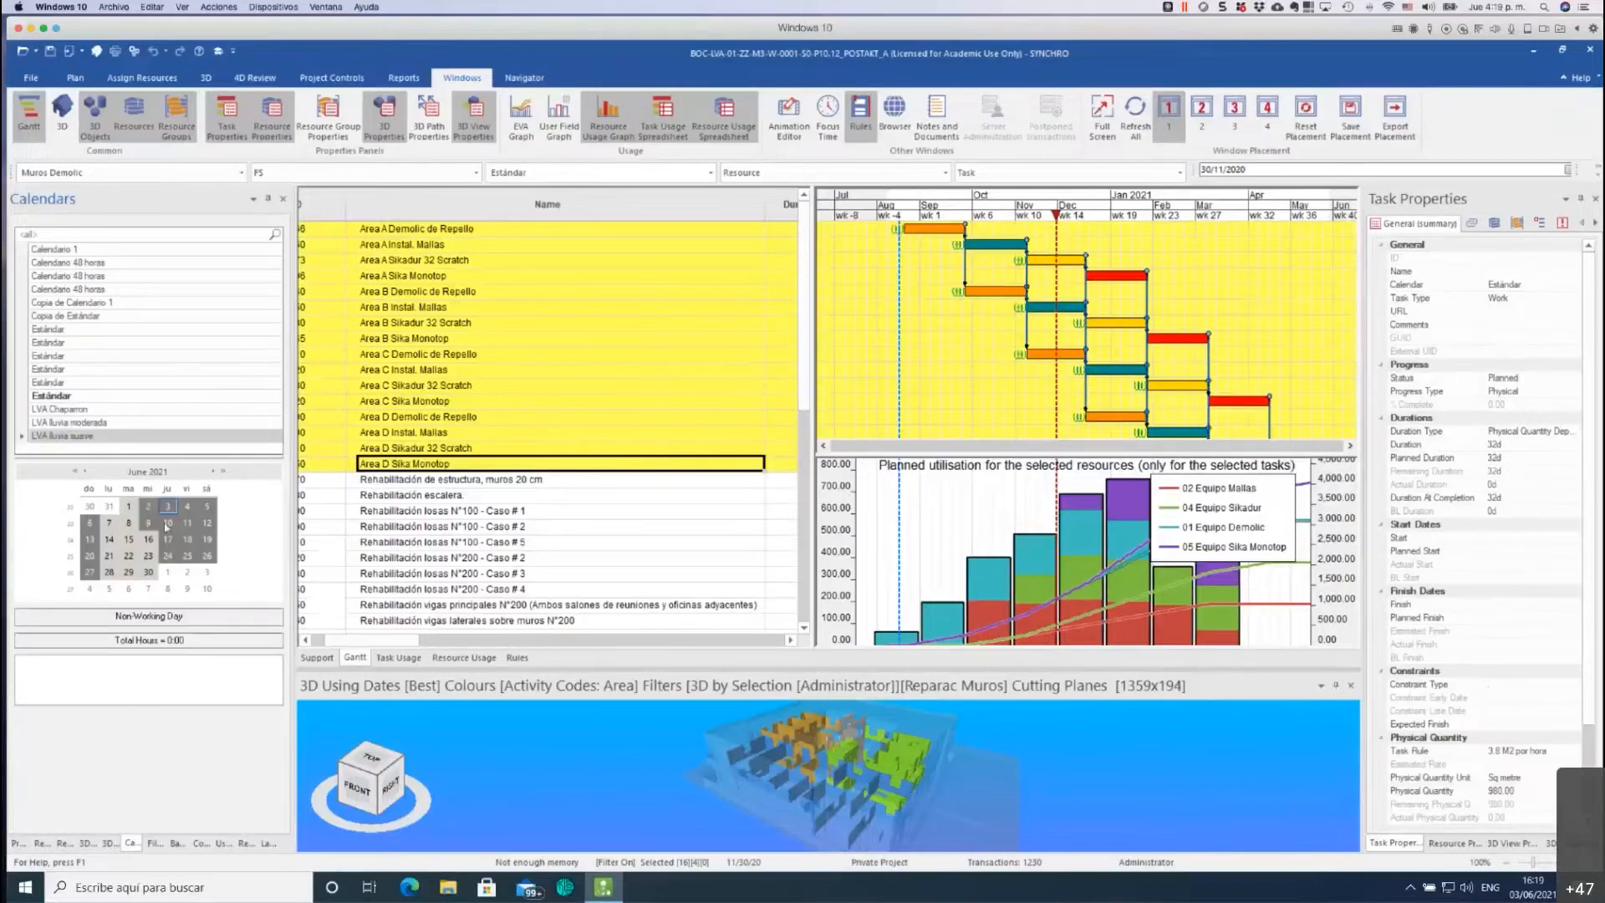
click(139, 422)
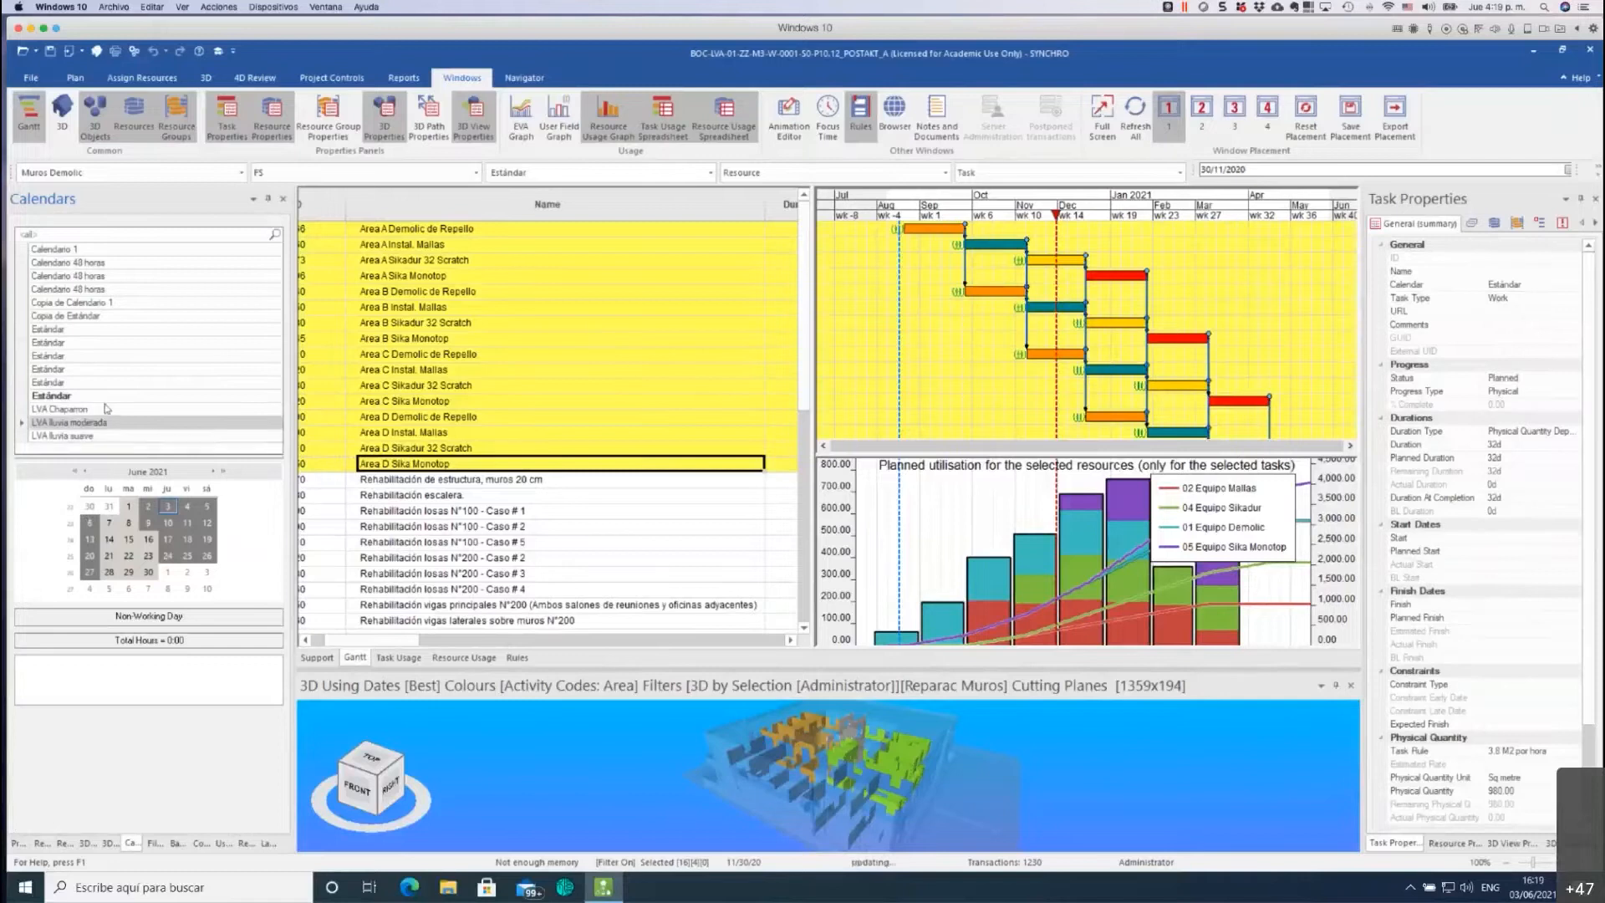
Assign the LVA Chaparron calendar to the Area A Instal. Mallas and Area A Sikadur 32 Scratch tasks.
drag(779, 268, 776, 257)
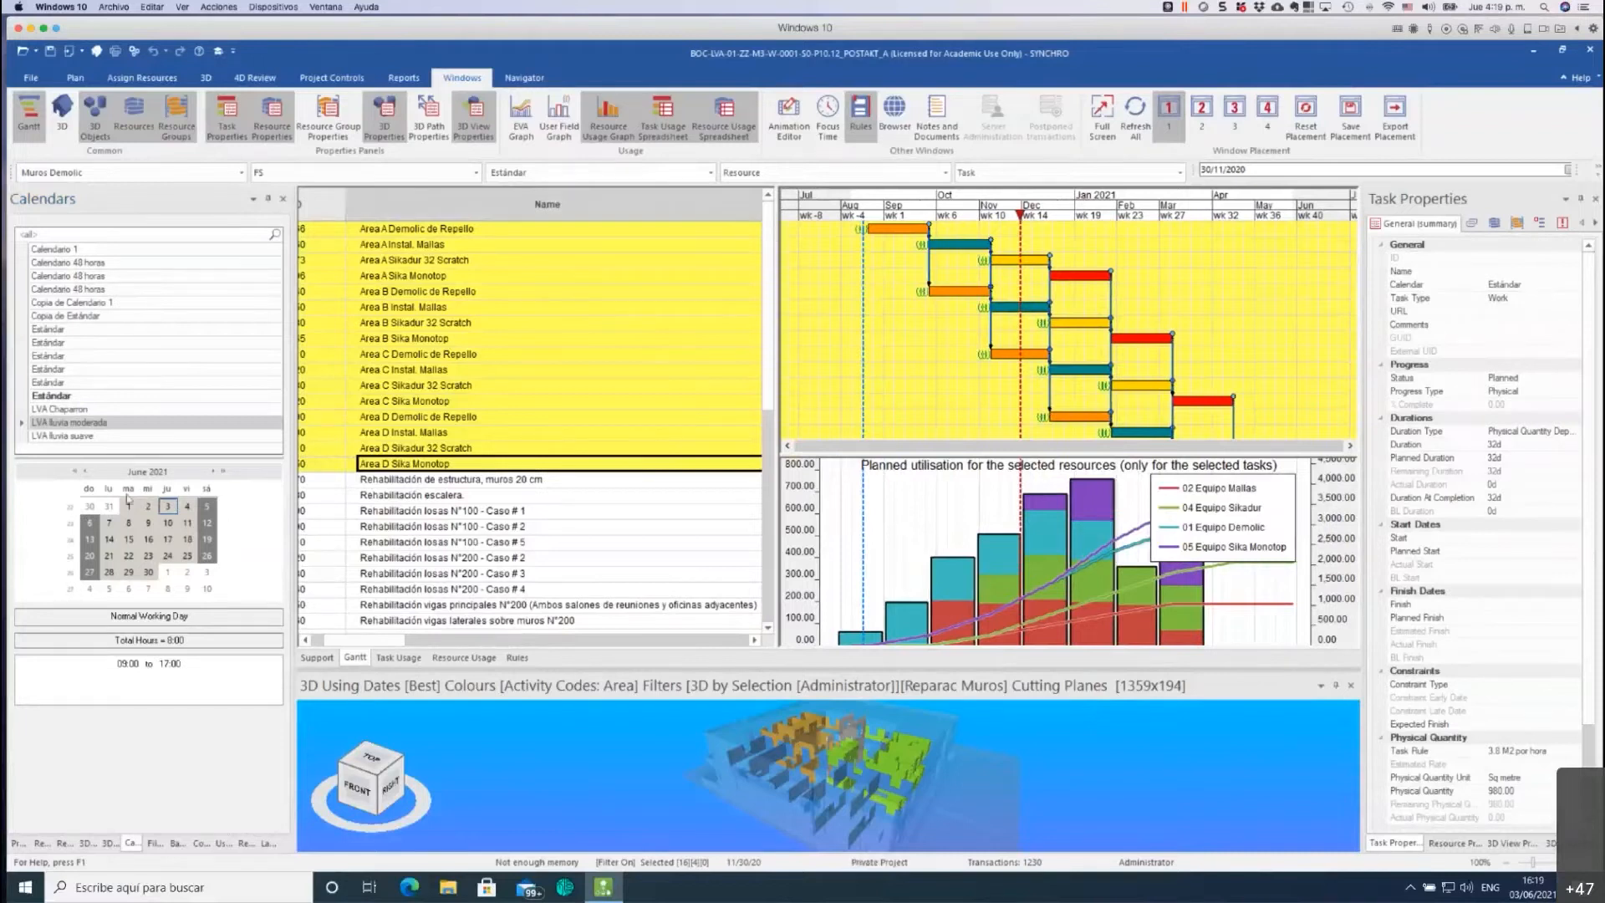
drag(60, 408, 453, 263)
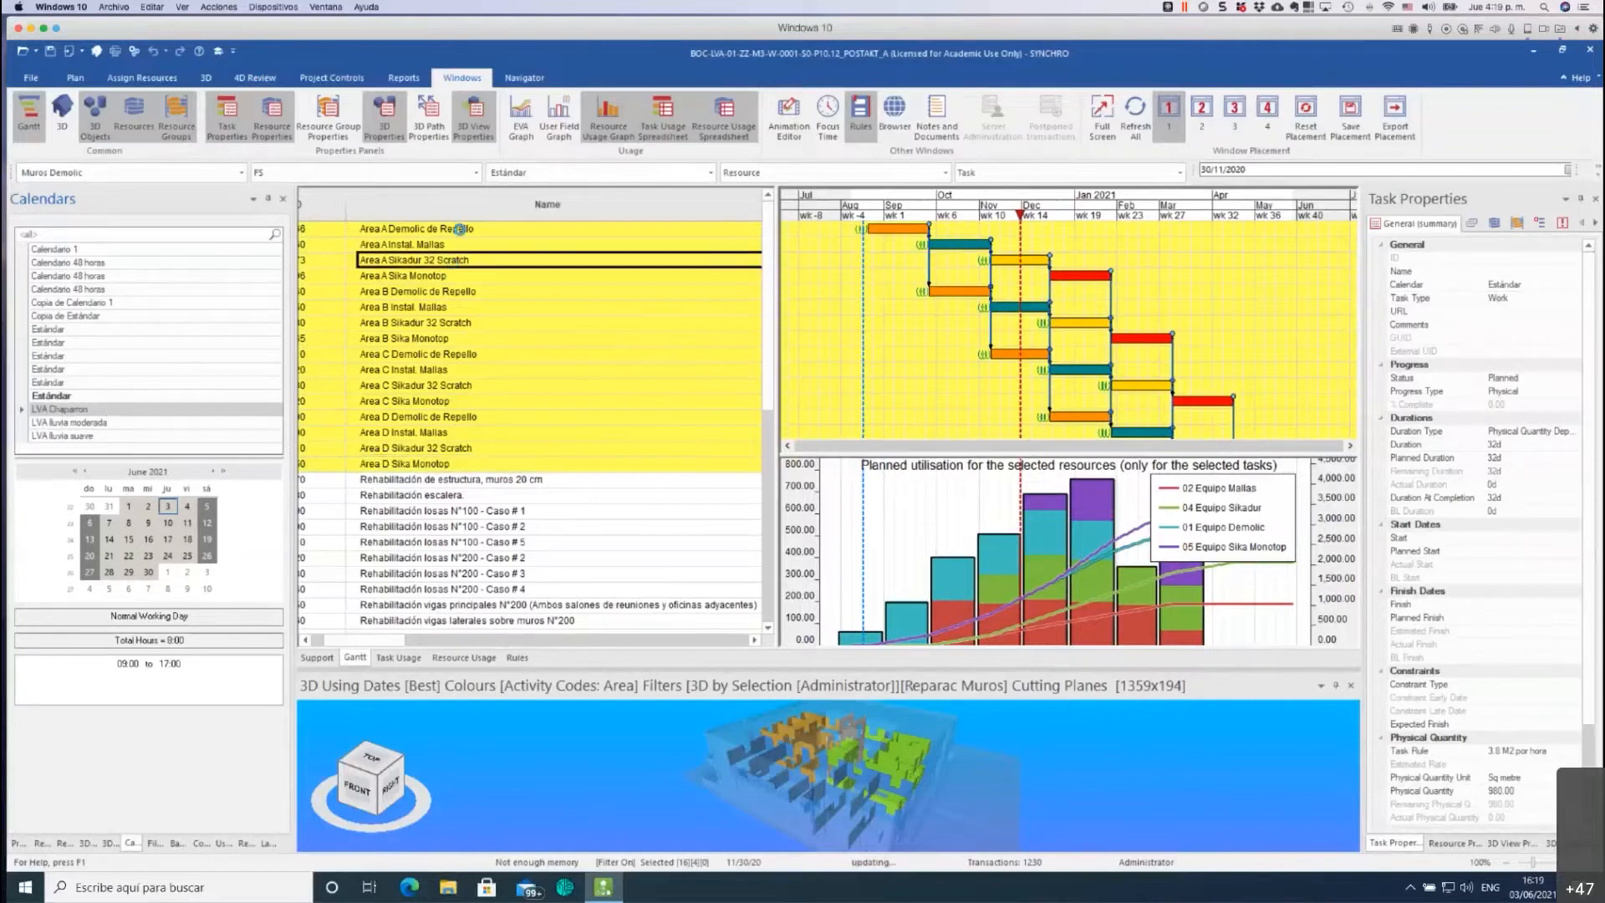
ctrl+click(449, 245)
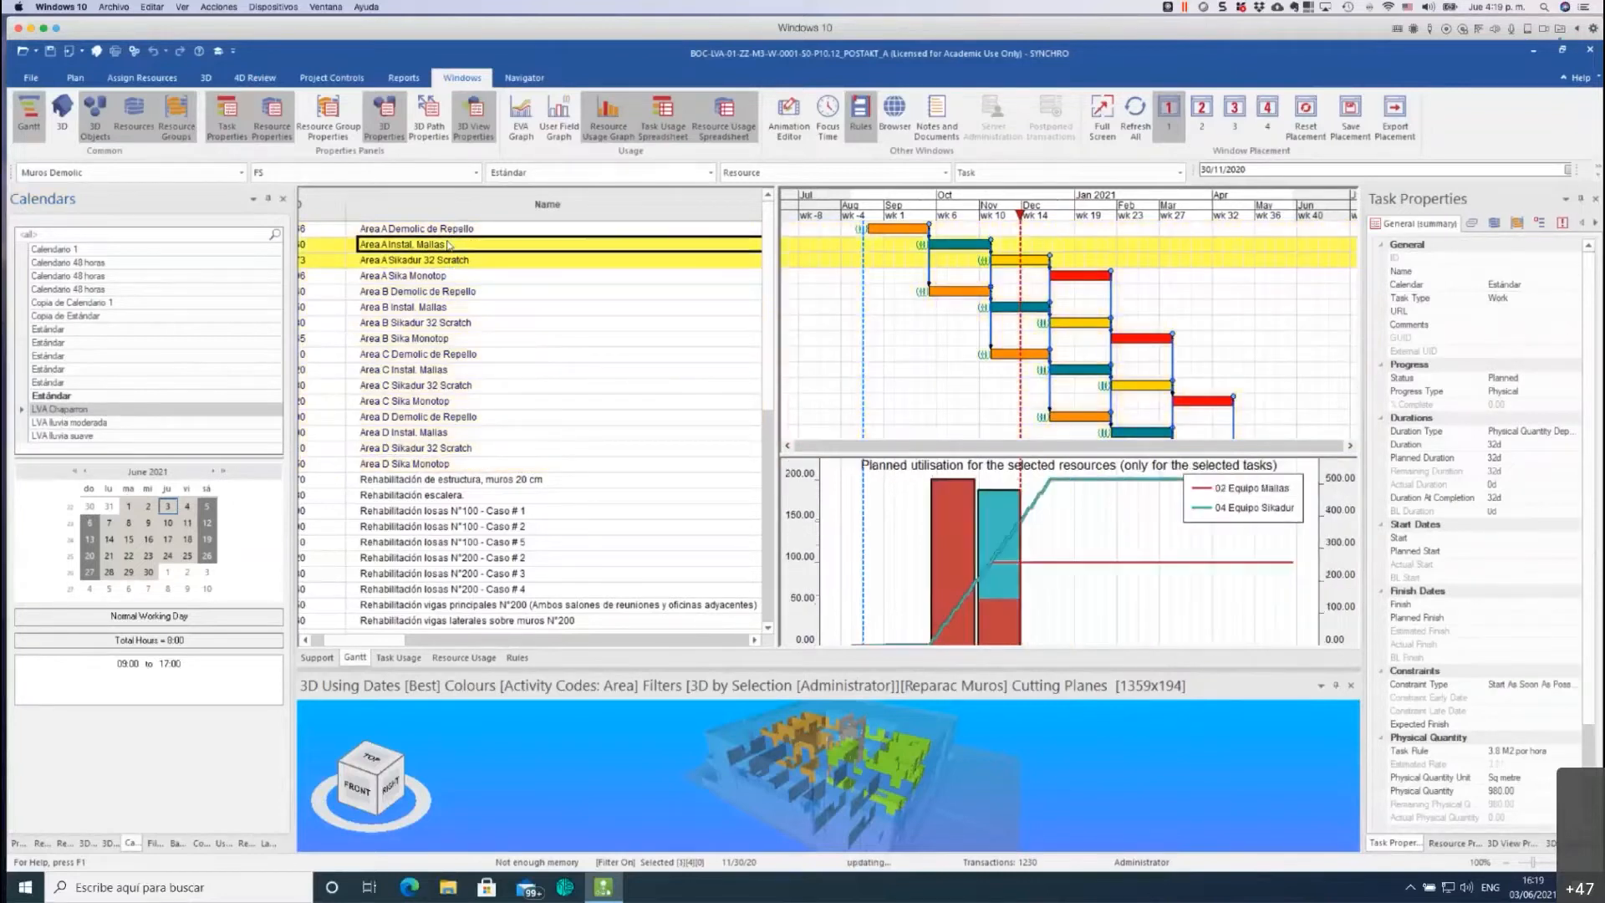
drag(54, 412, 425, 248)
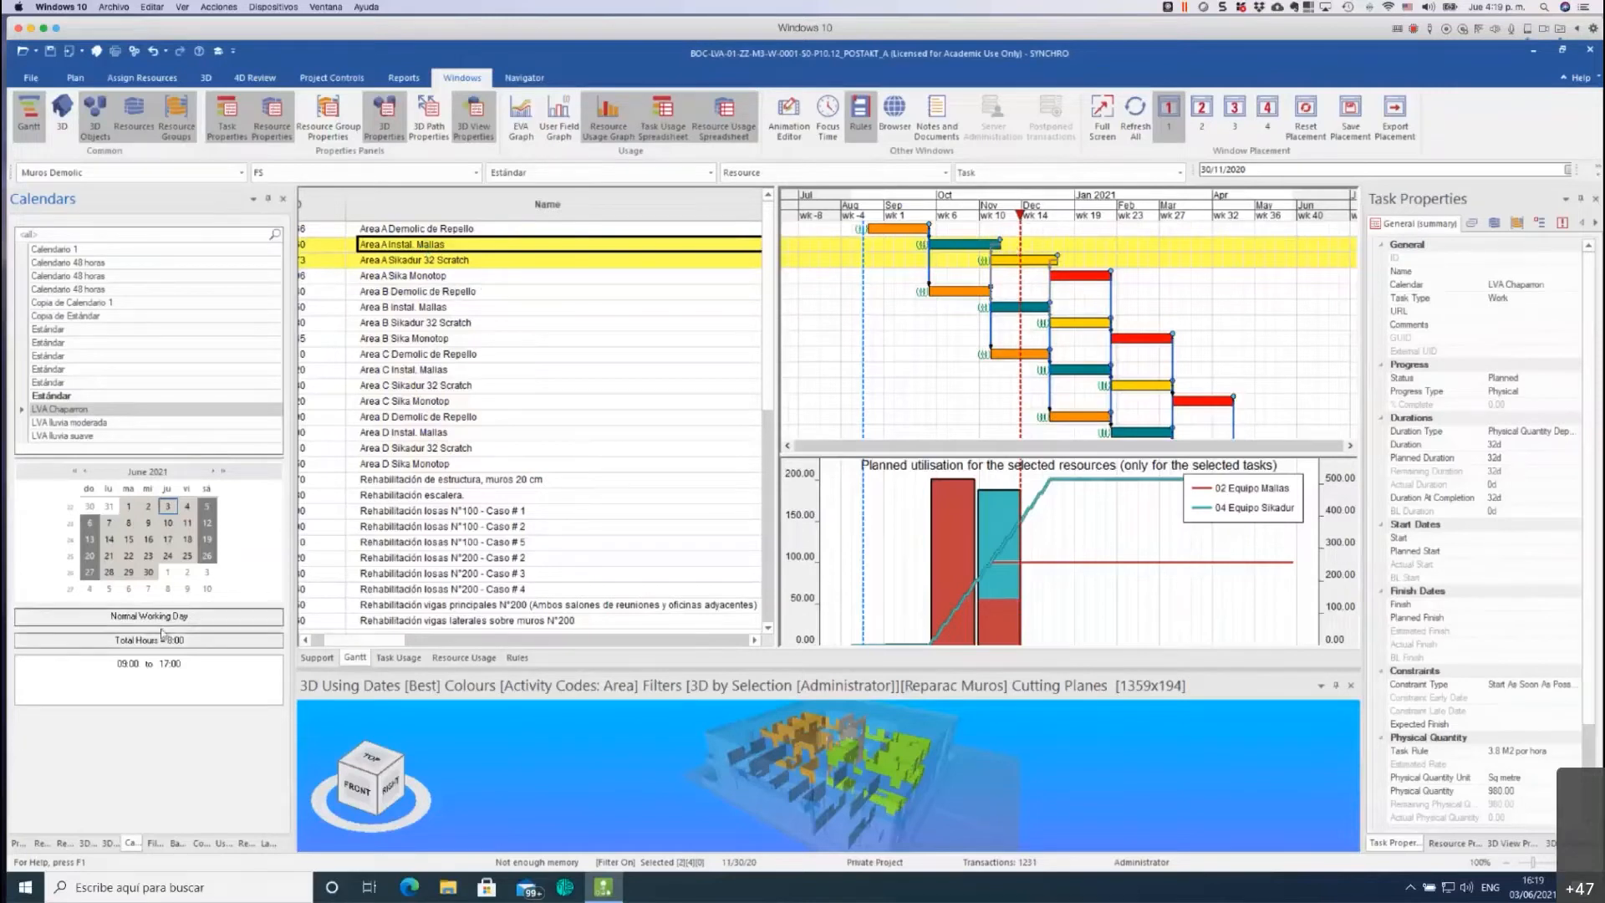
Assign the LVA lluvia moderada calendar to the tasks from Area B Instal. Mallas to Area C Sikadur 32 Scratch.
click(420, 308)
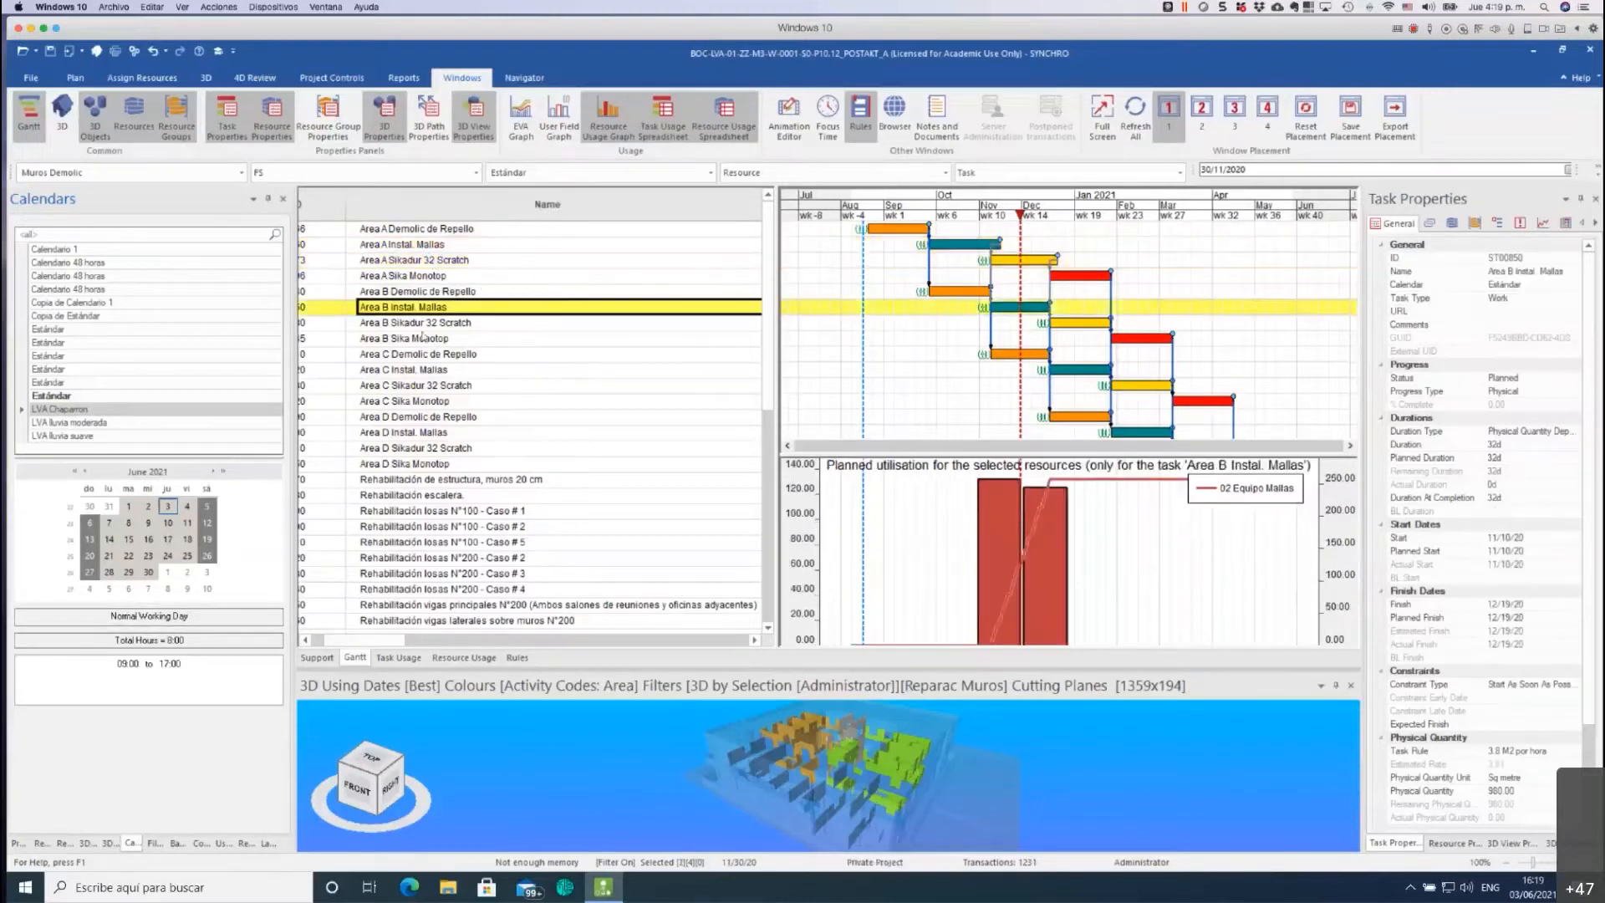
ctrl+click(456, 373)
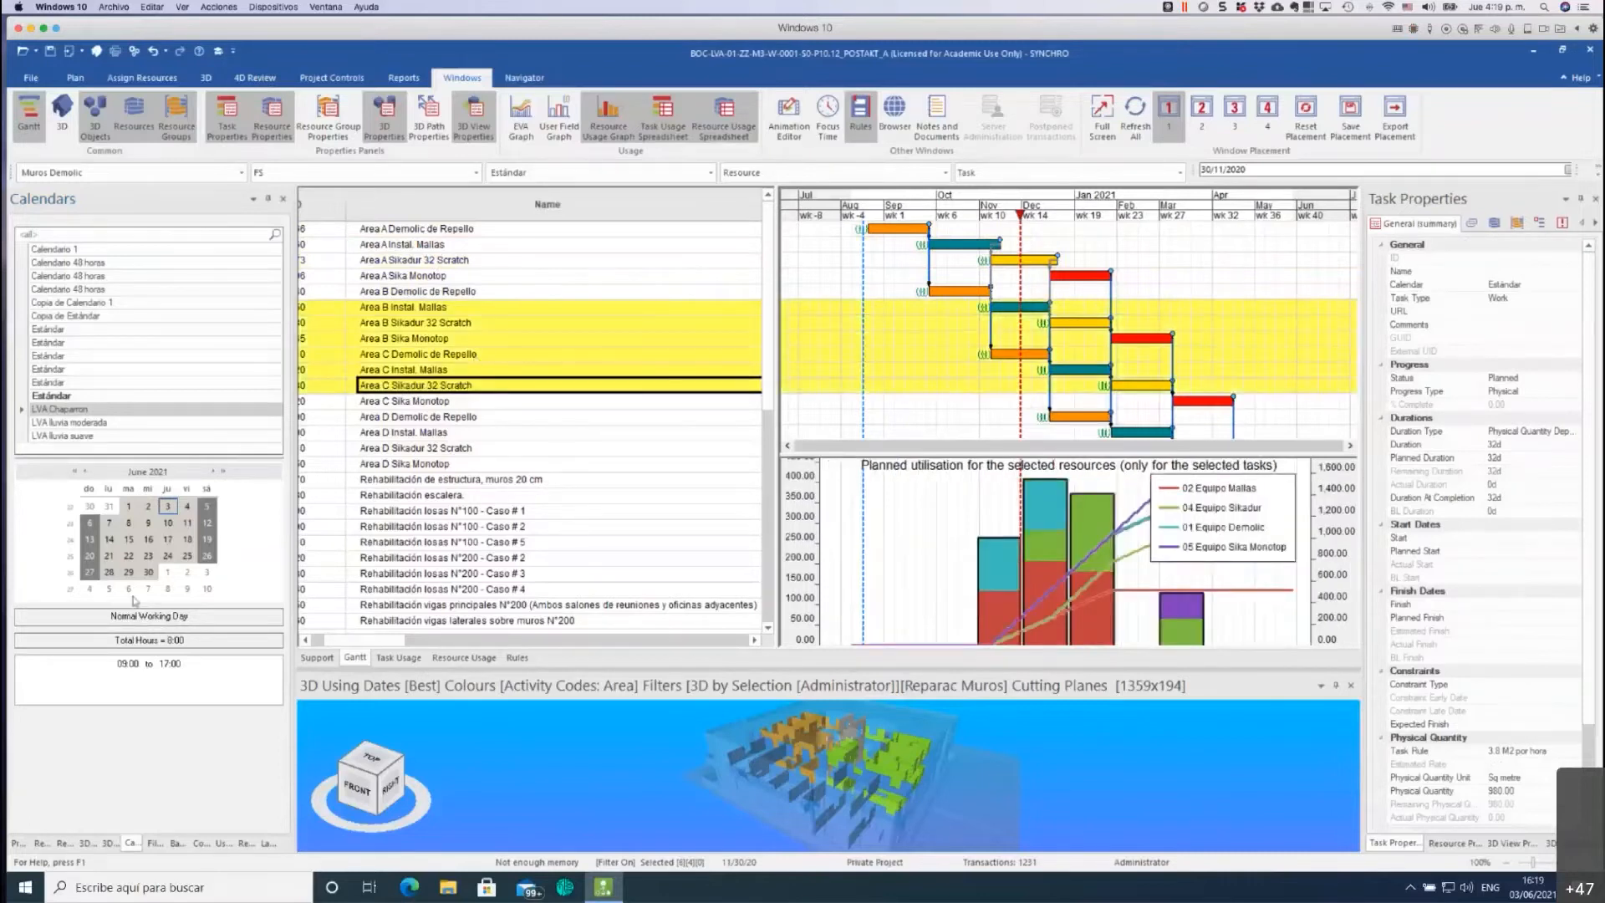
click(88, 423)
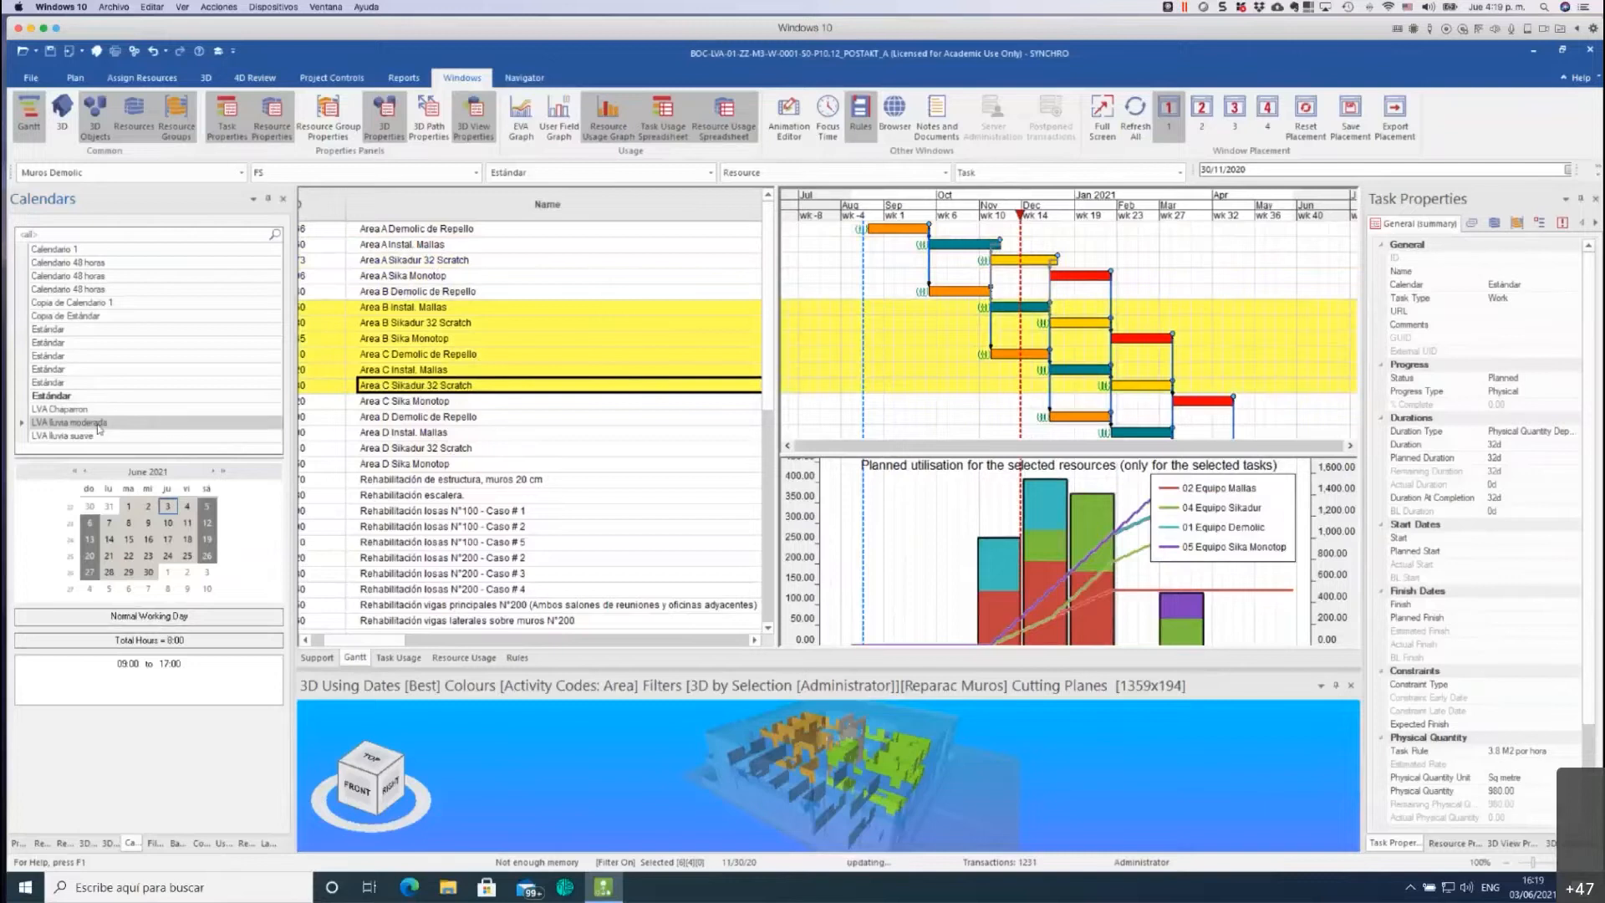
drag(428, 329, 421, 310)
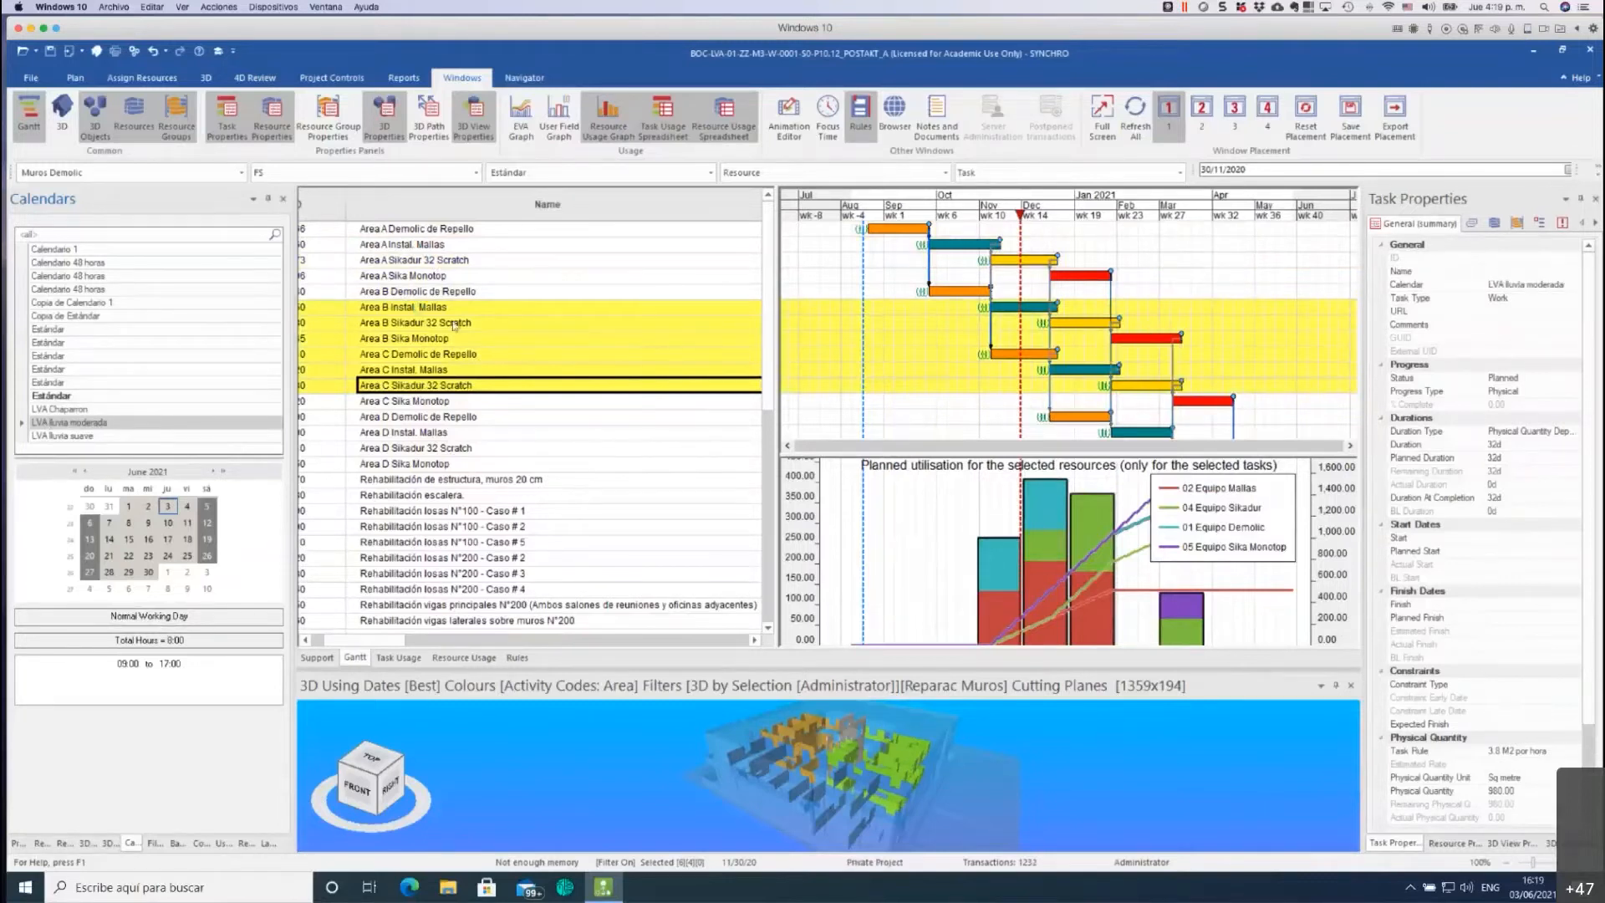
Set the task rule of the four Instal. Mallas tasks in Areas A to D to 1M 2 por hora.
click(434, 338)
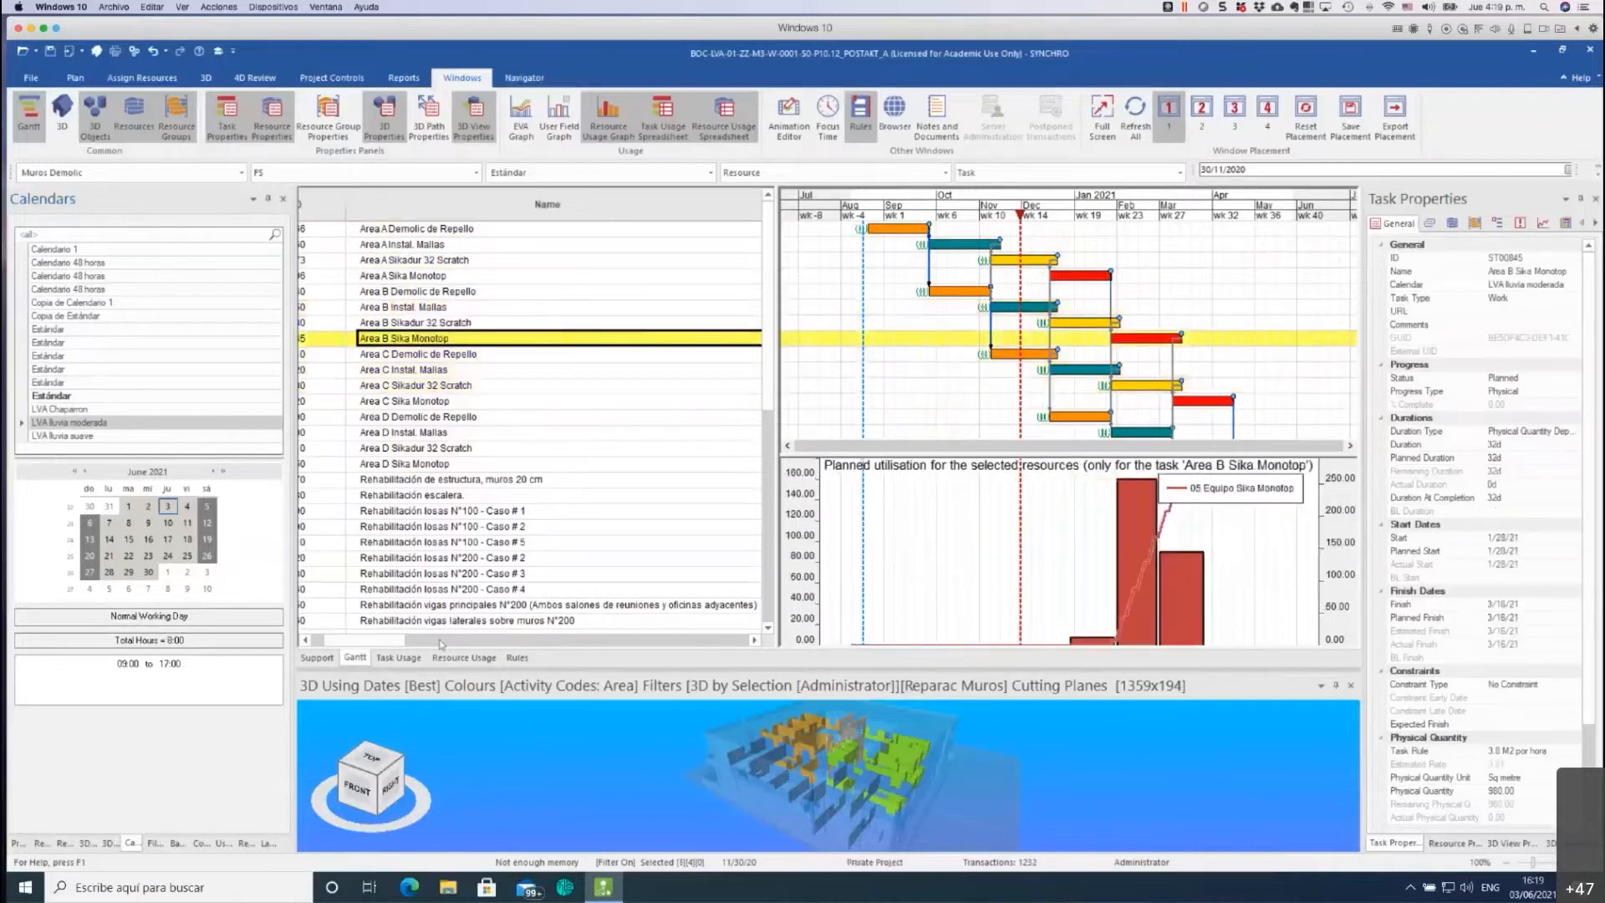
drag(381, 648, 509, 645)
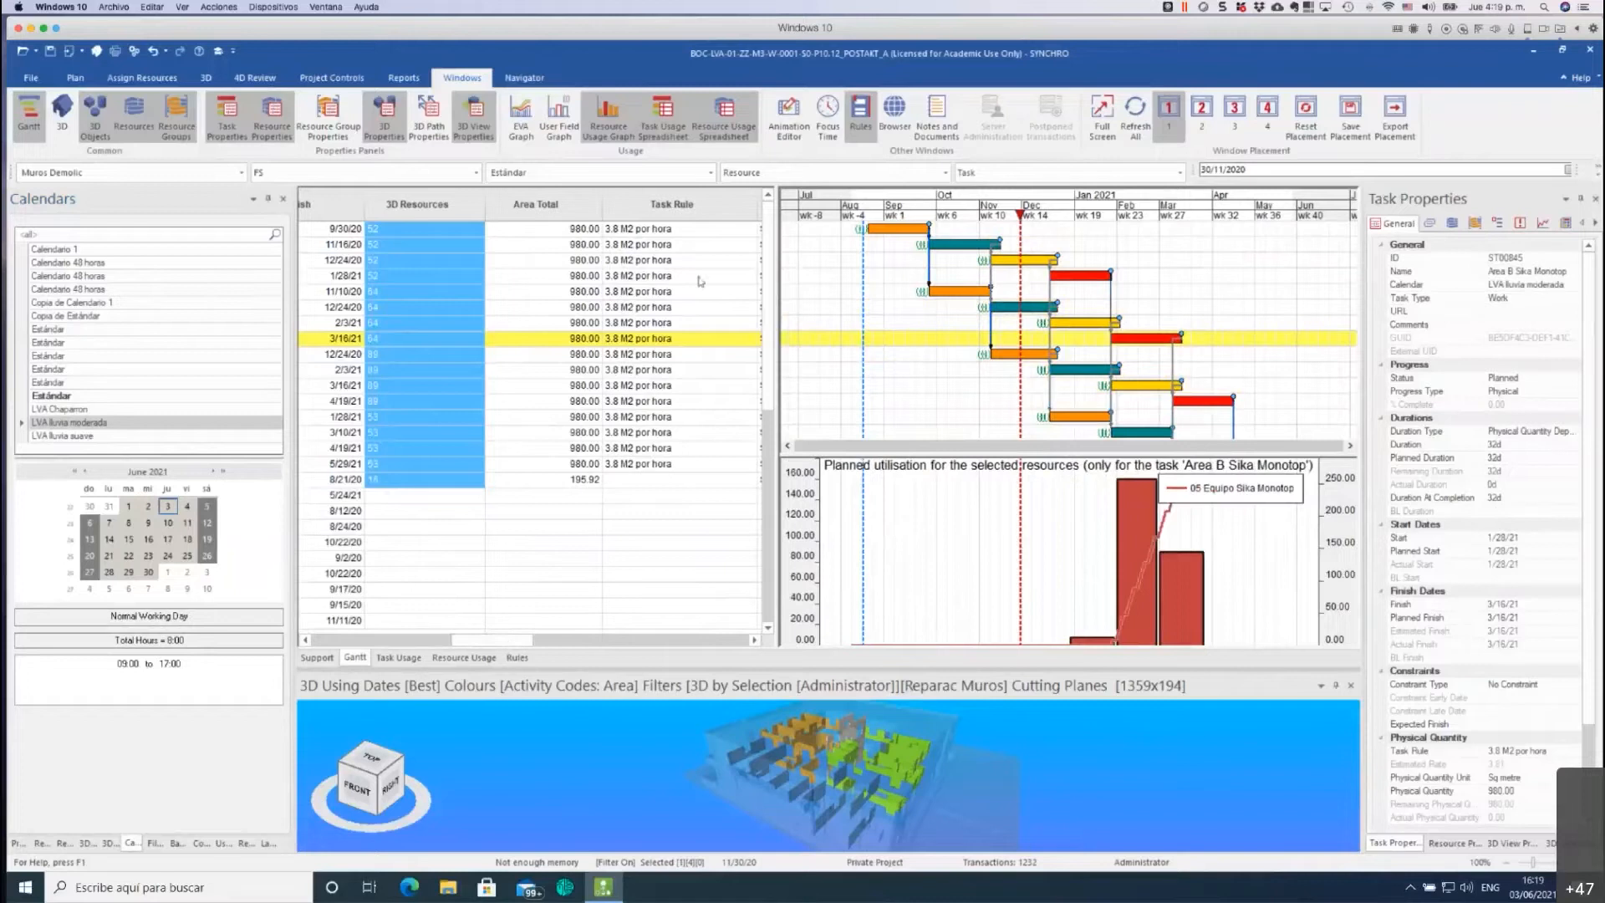
click(729, 272)
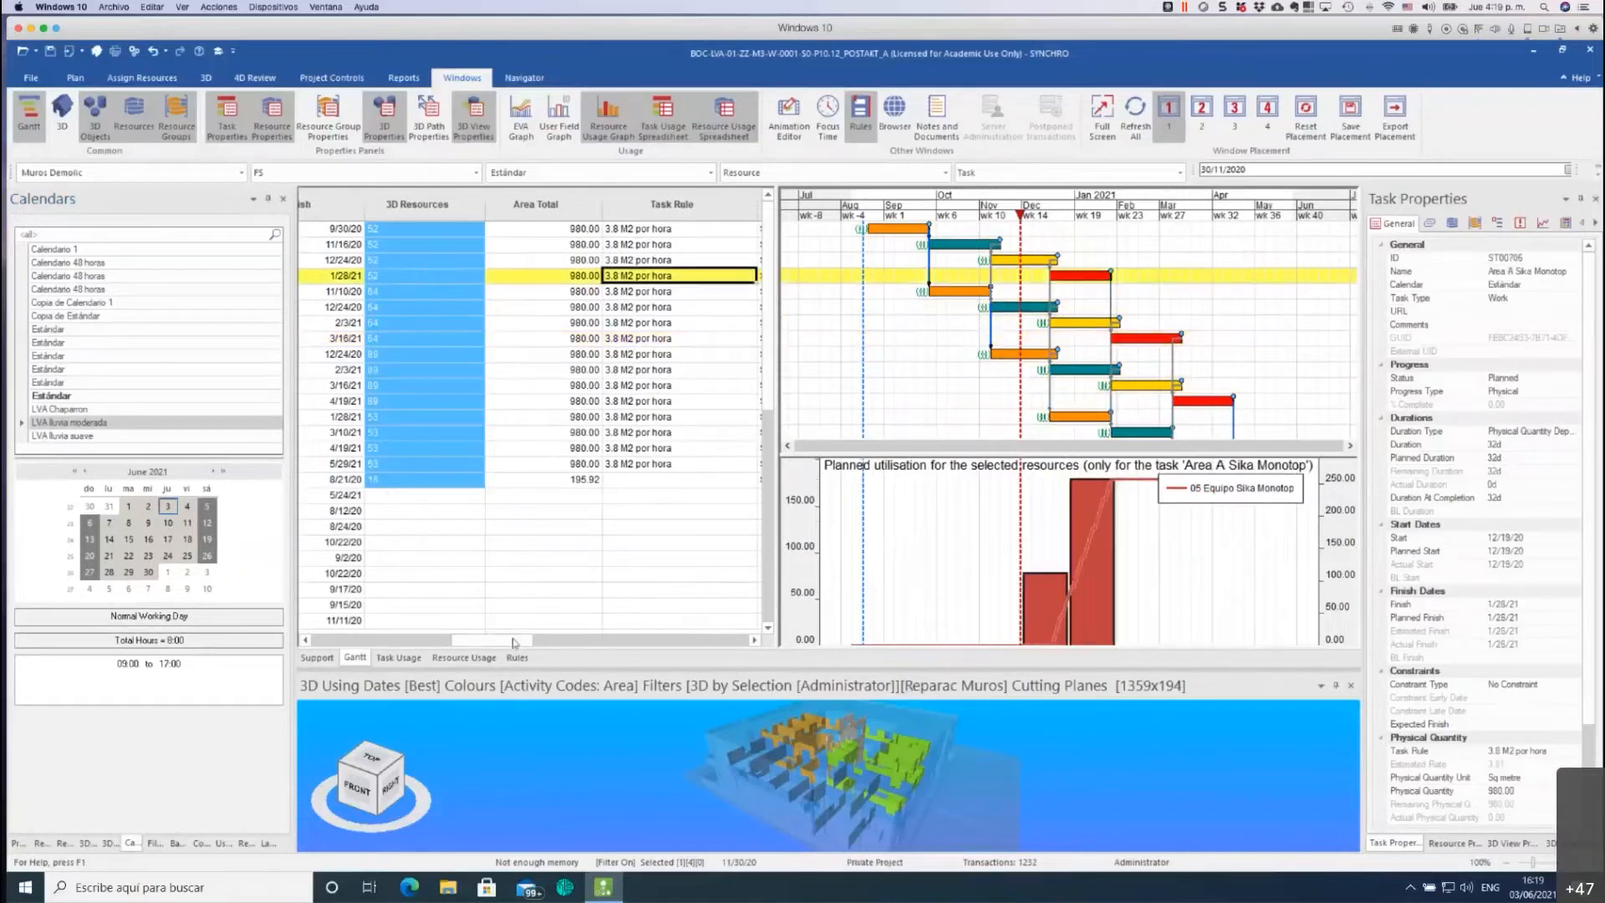
drag(514, 641, 373, 644)
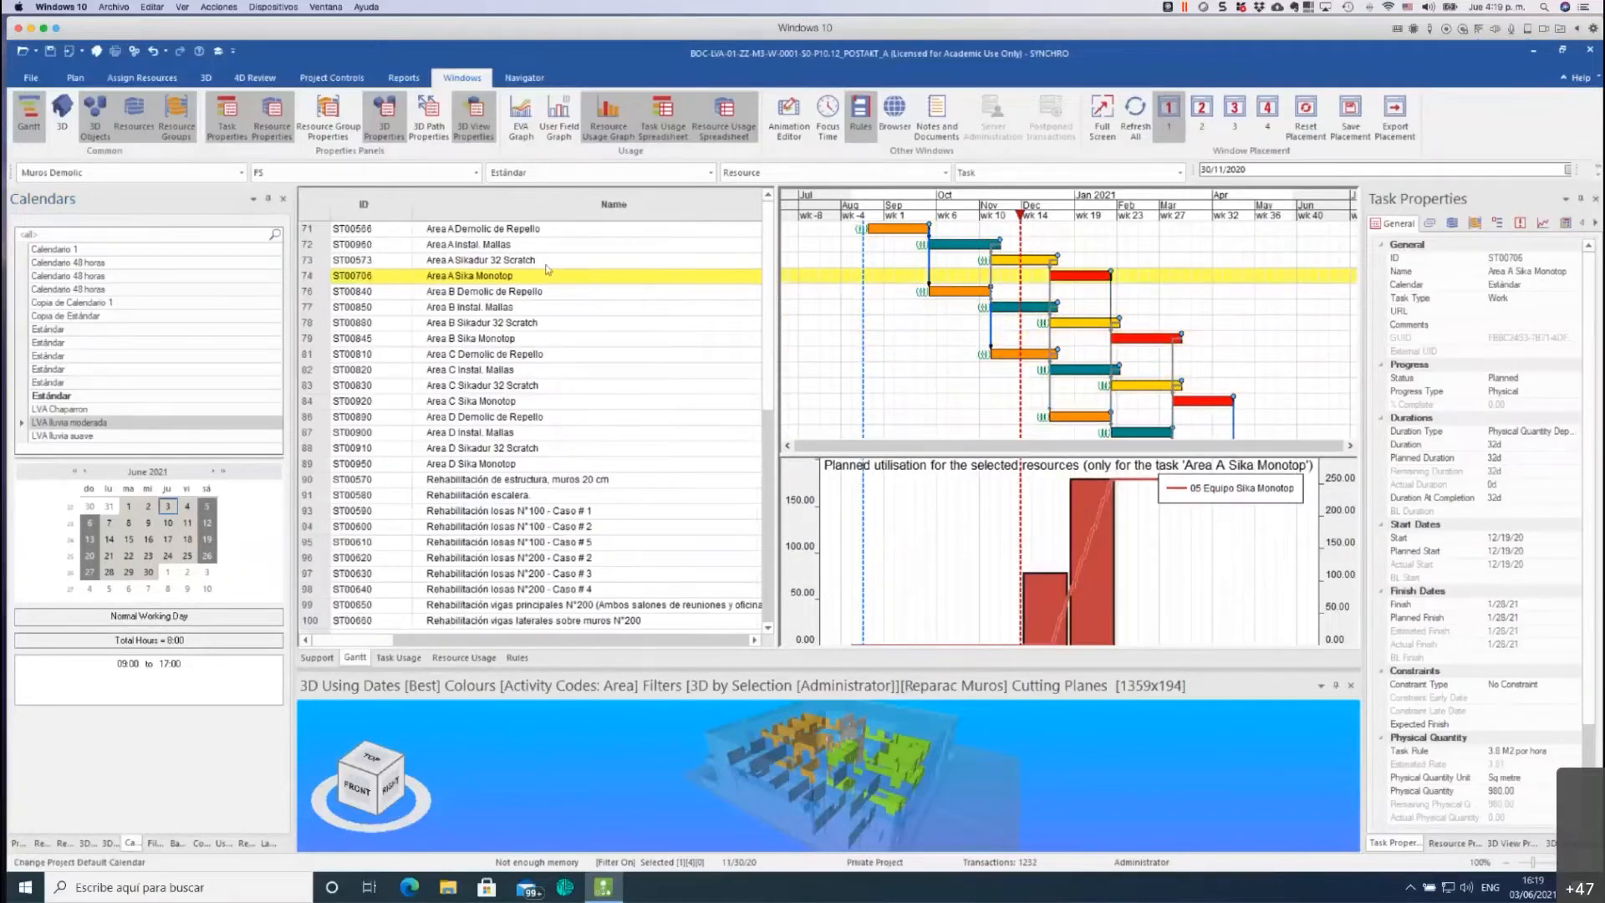
click(499, 247)
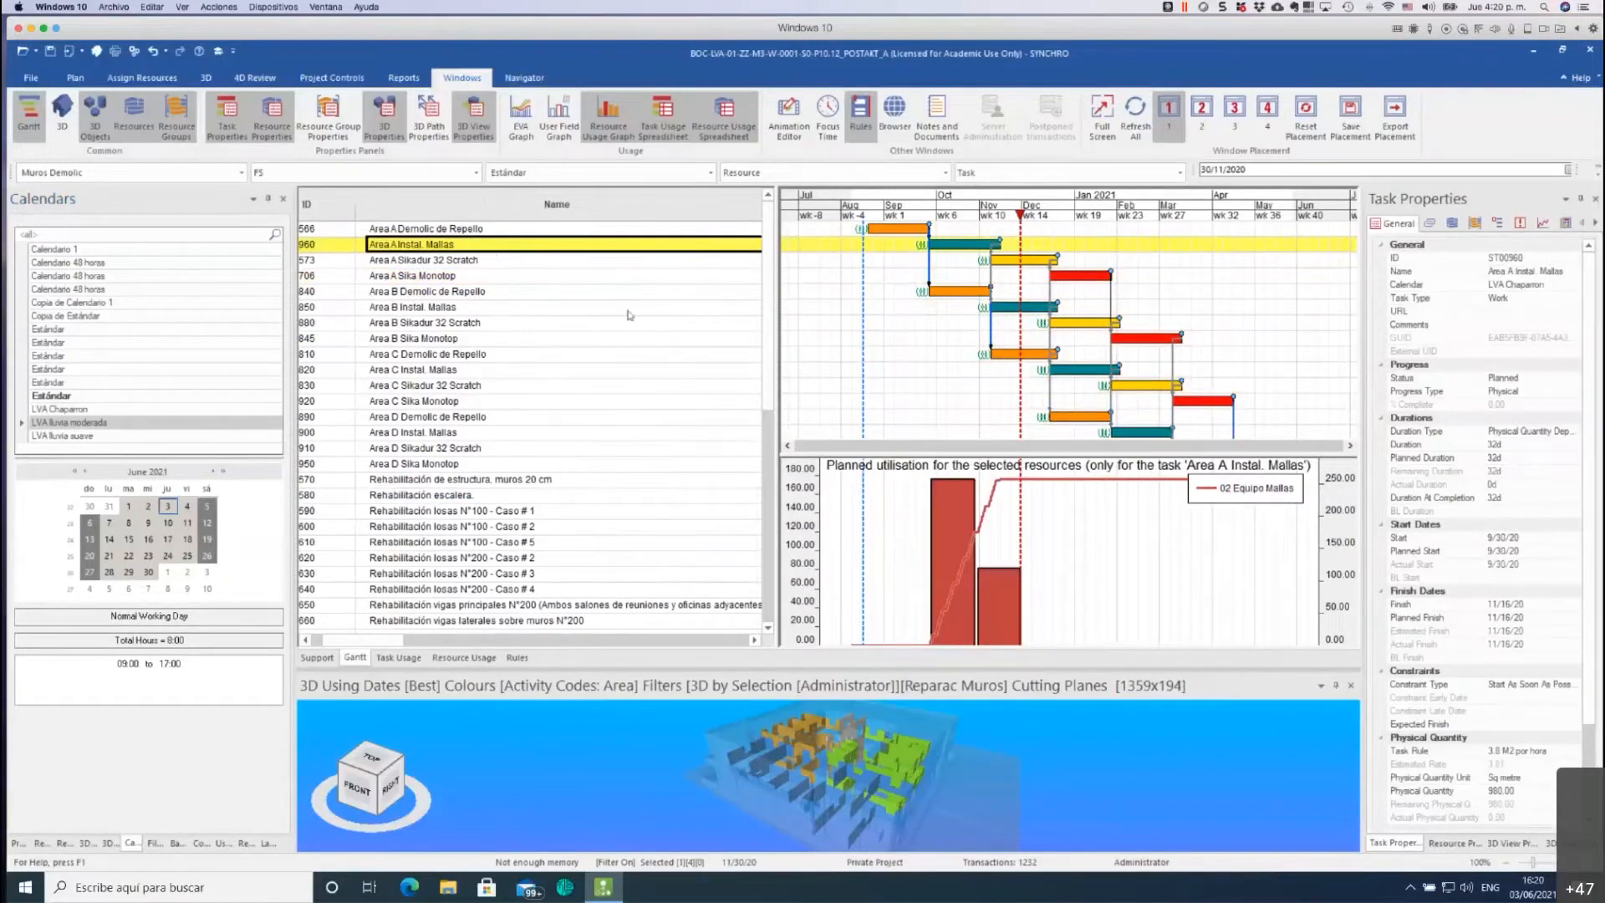
ctrl+click(471, 307)
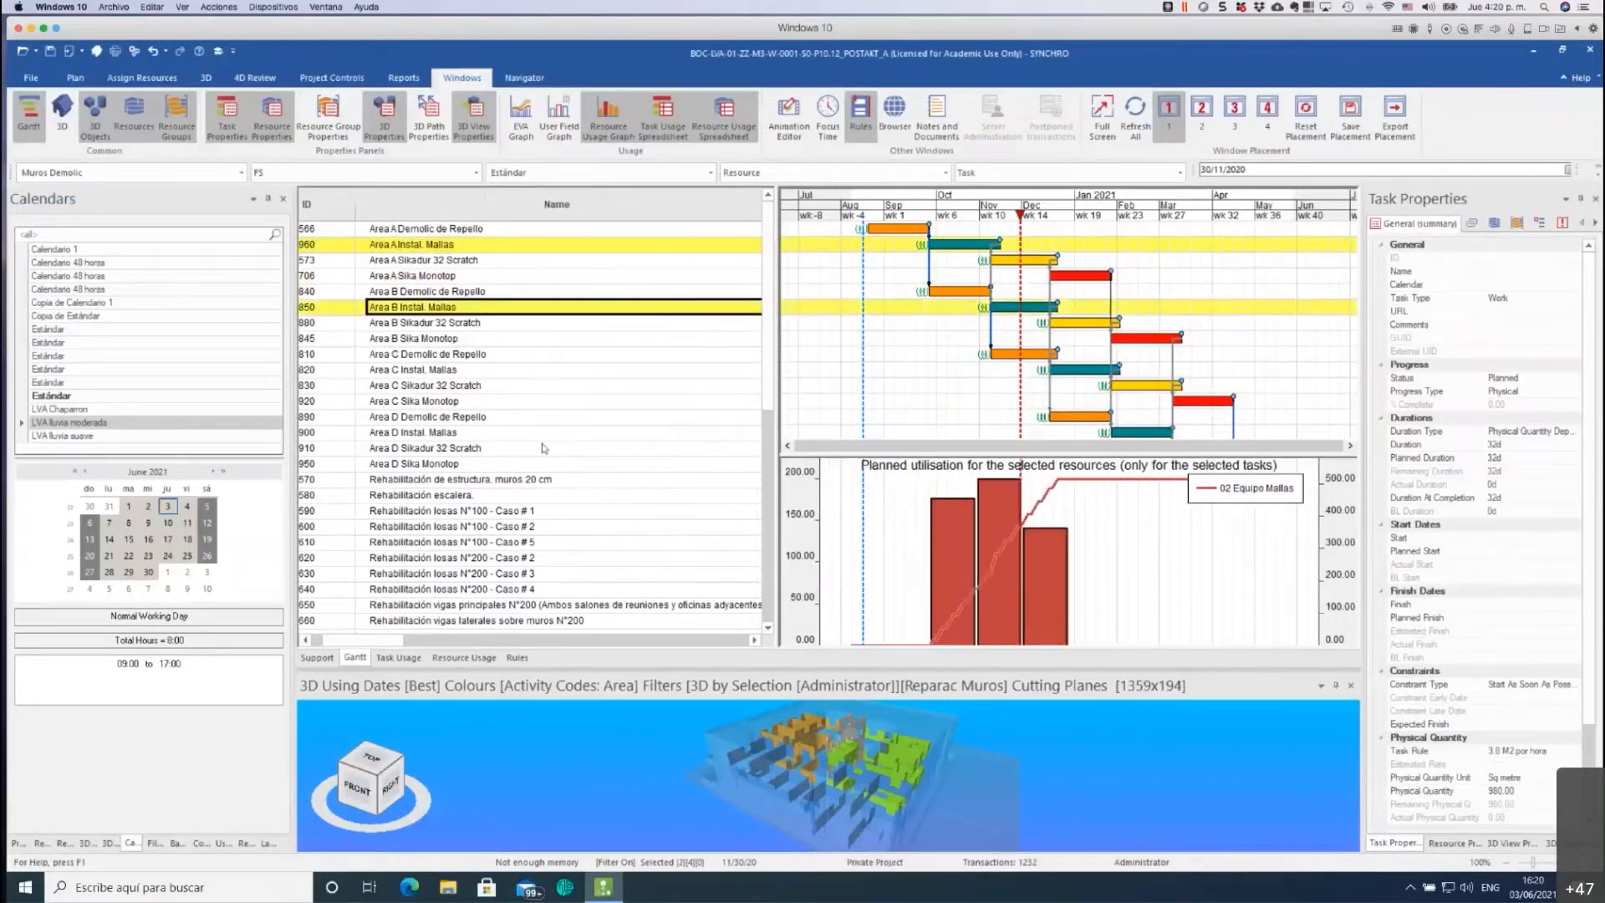
ctrl+click(465, 370)
ctrl+click(469, 432)
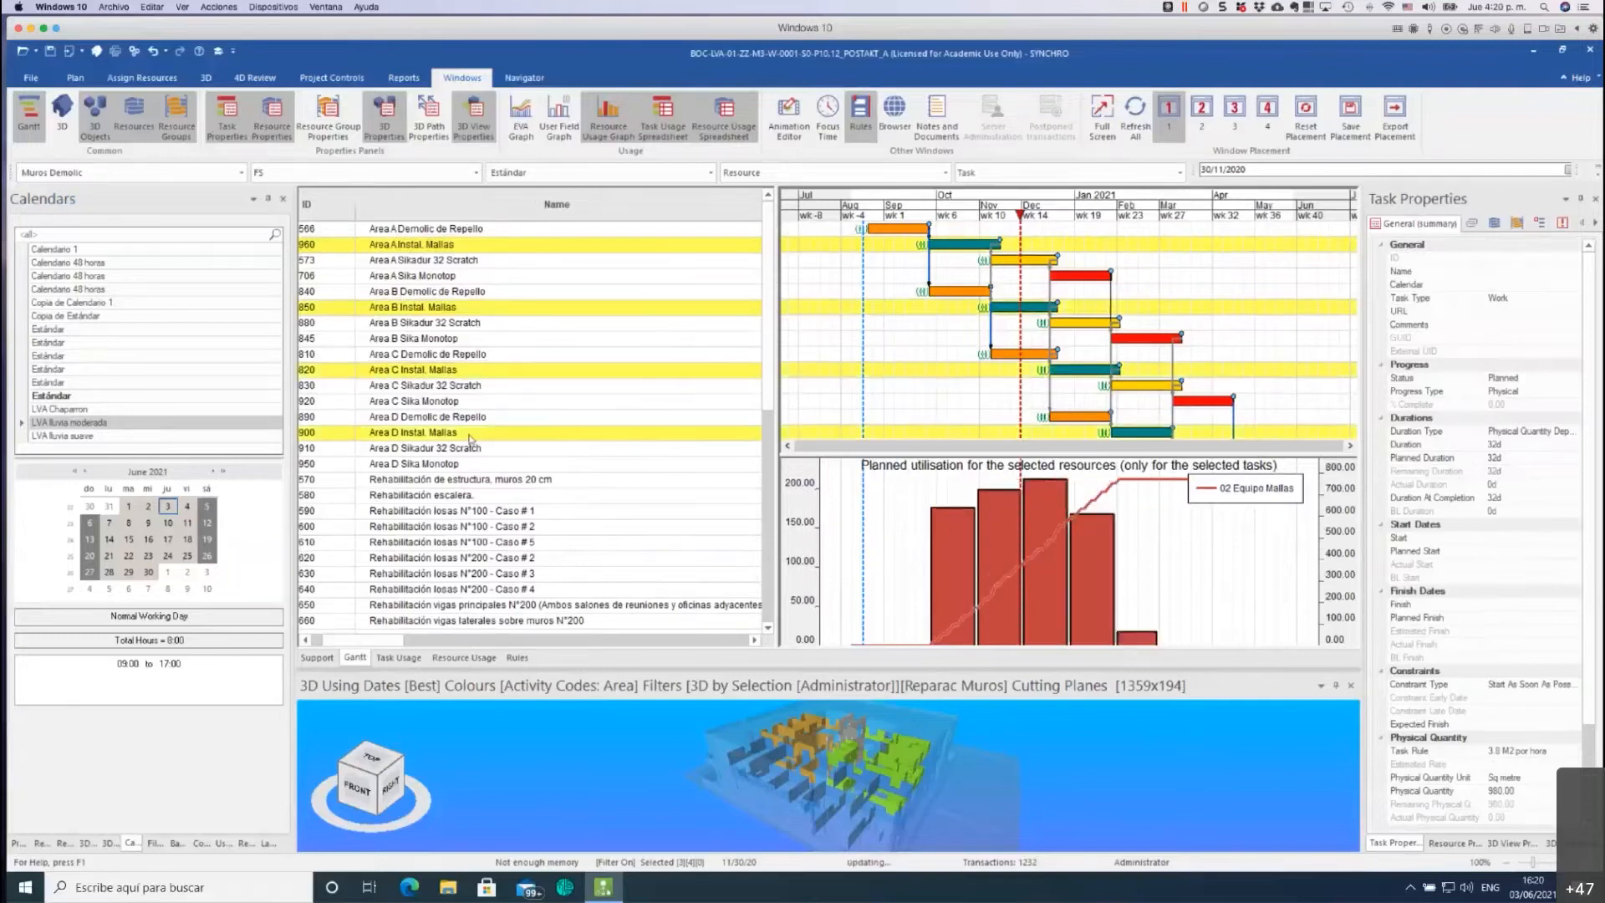
drag(374, 642, 521, 638)
scroll(1531, 733, down, 1)
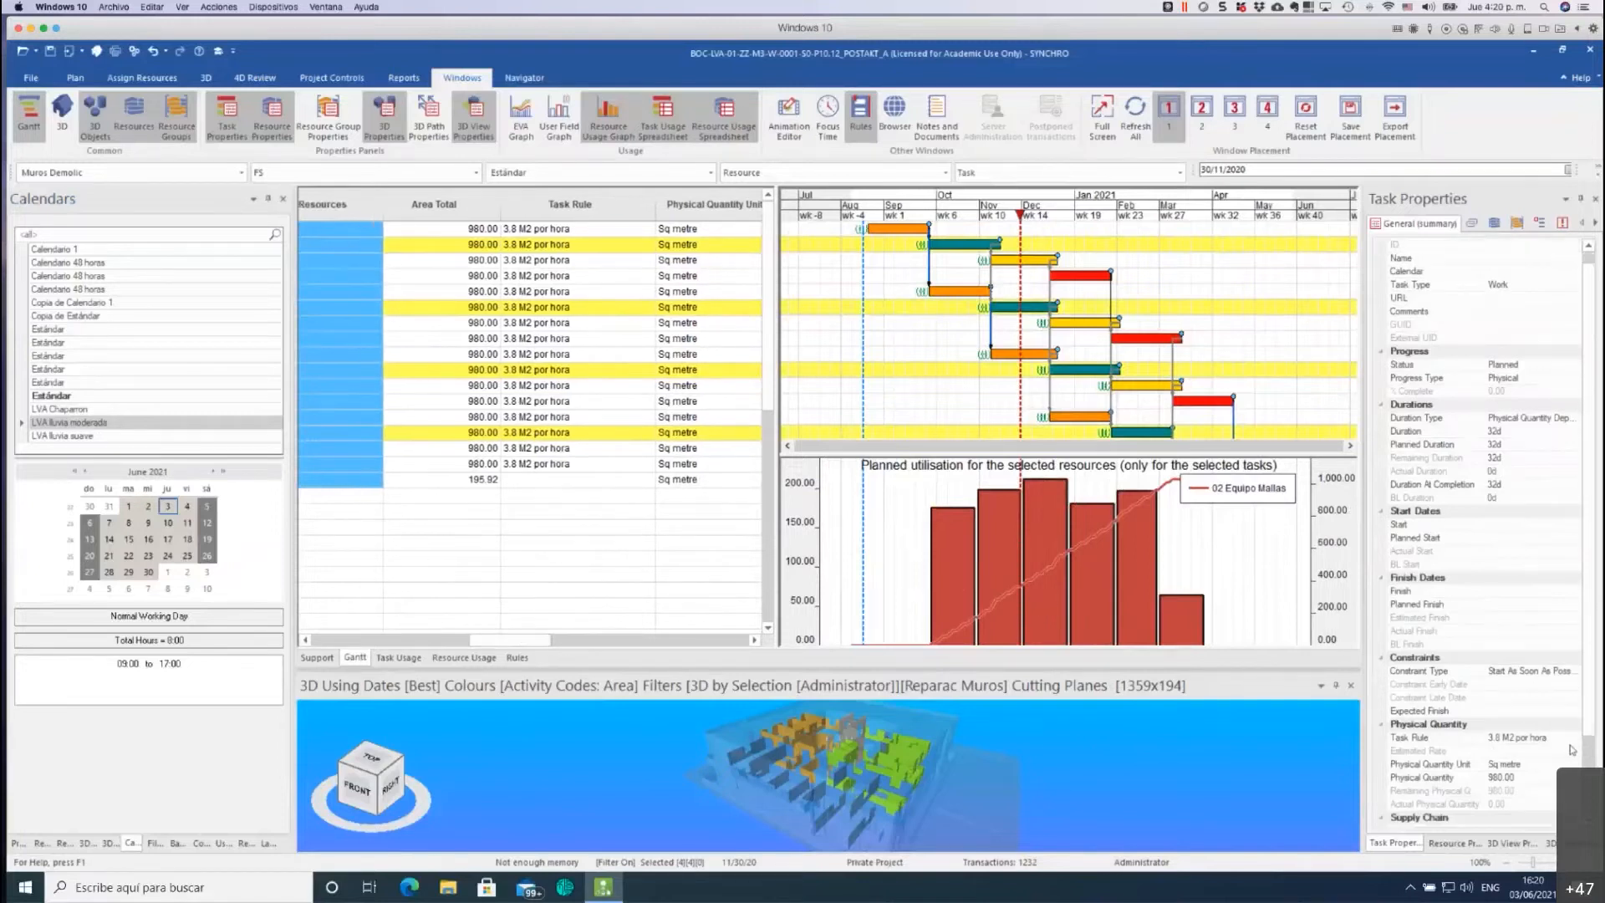
click(1532, 736)
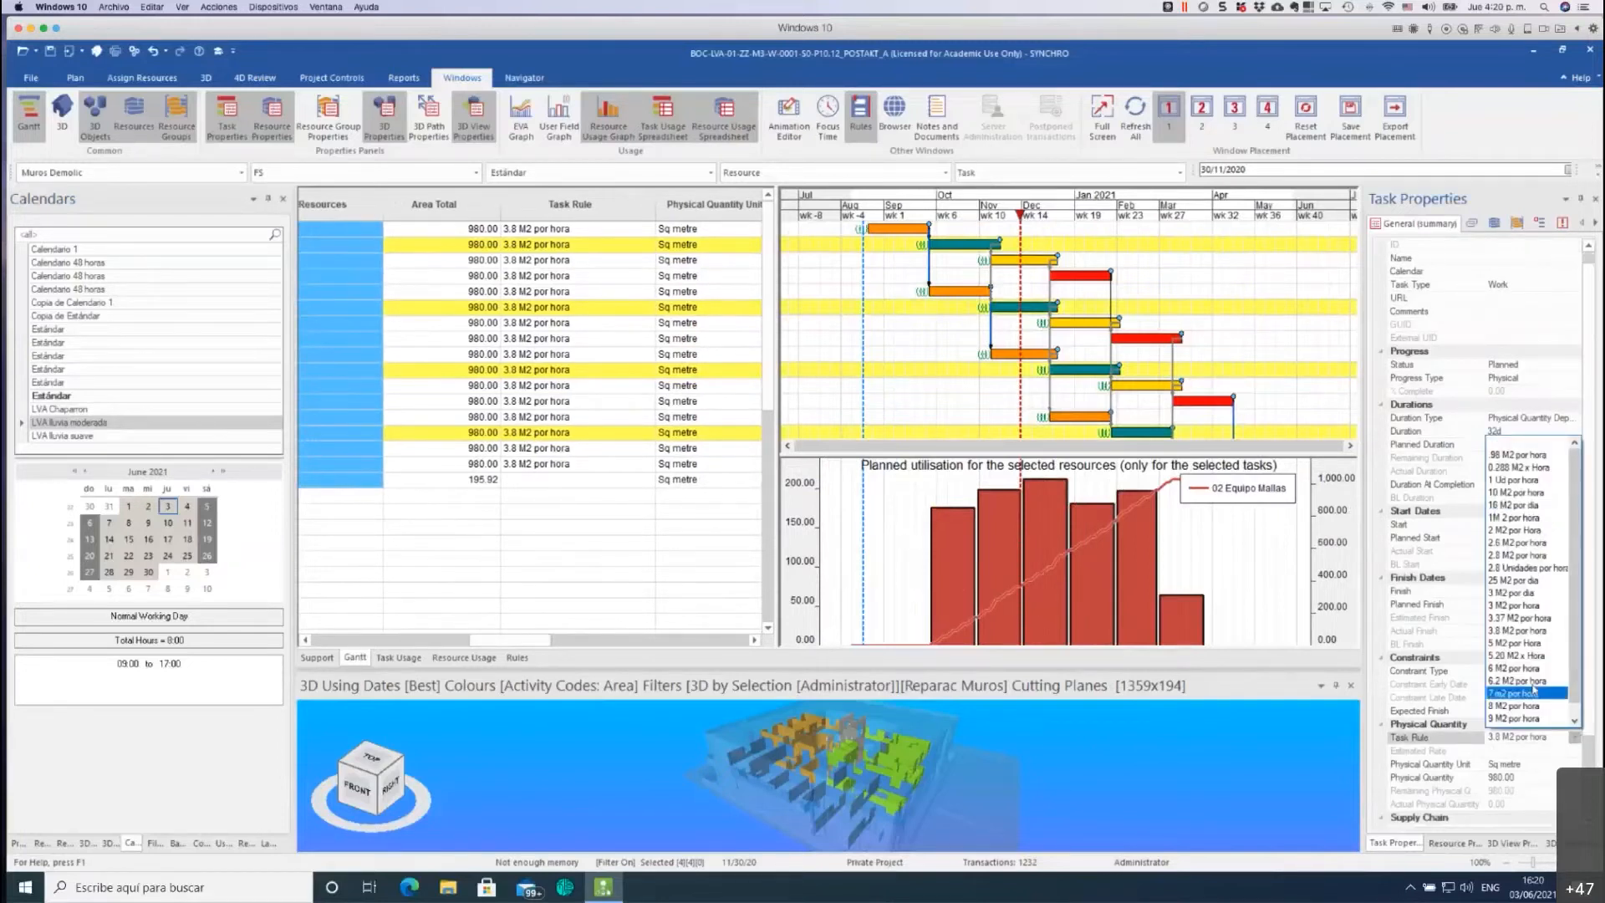
click(1514, 518)
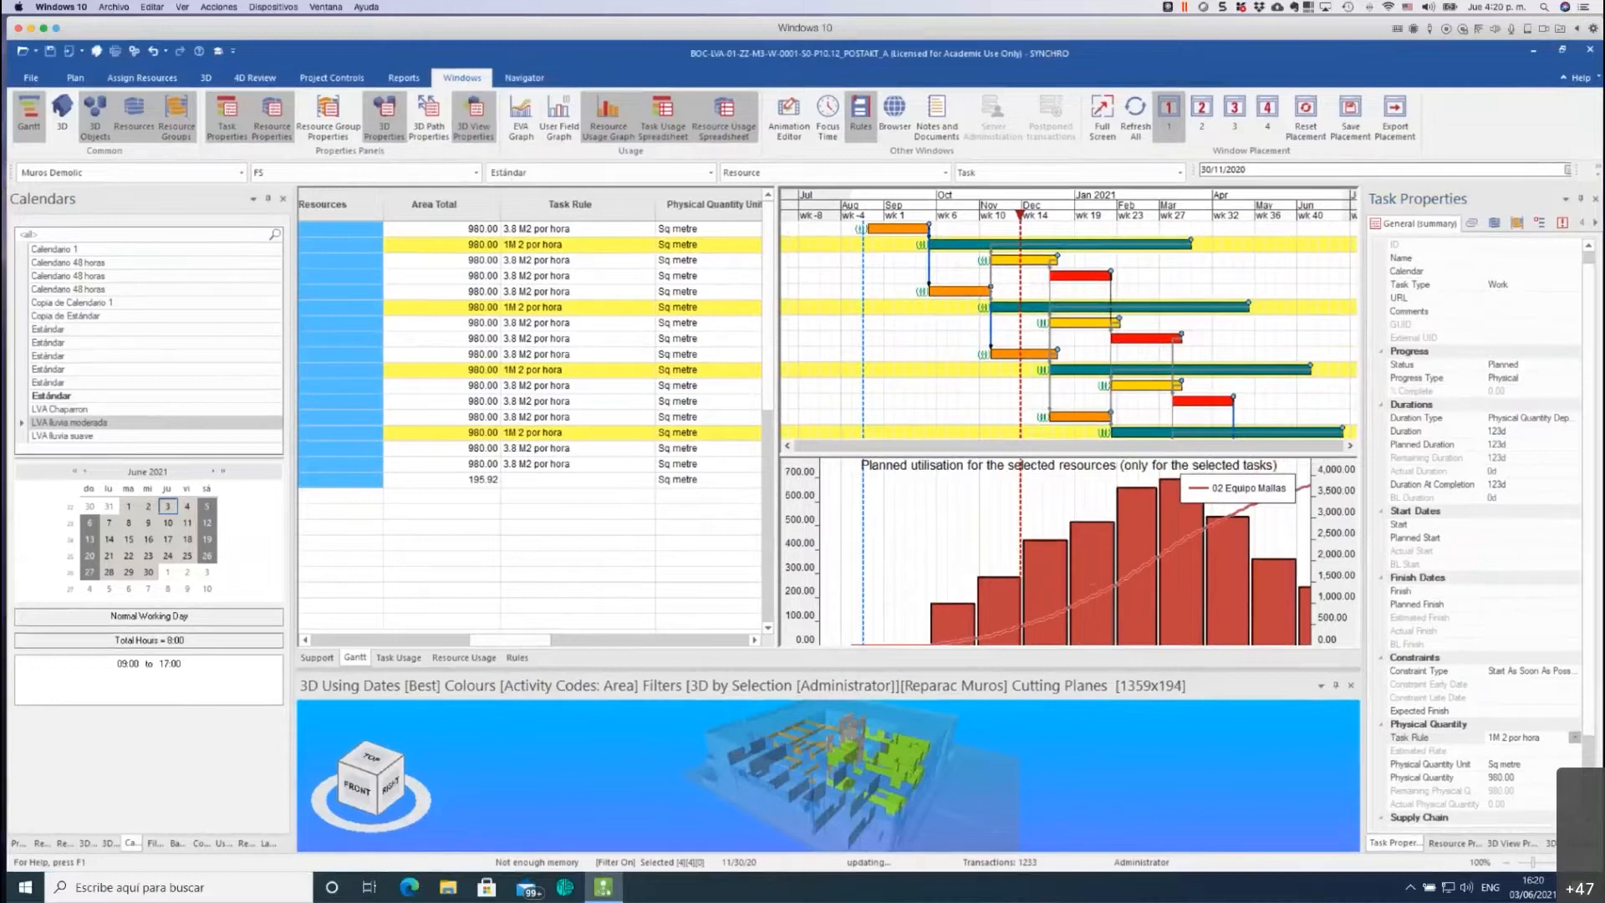
Reschedule the project ASAP from the project start, with the manual data date of 18 Aug 2020.
scroll(535, 422, down, 1)
click(37, 843)
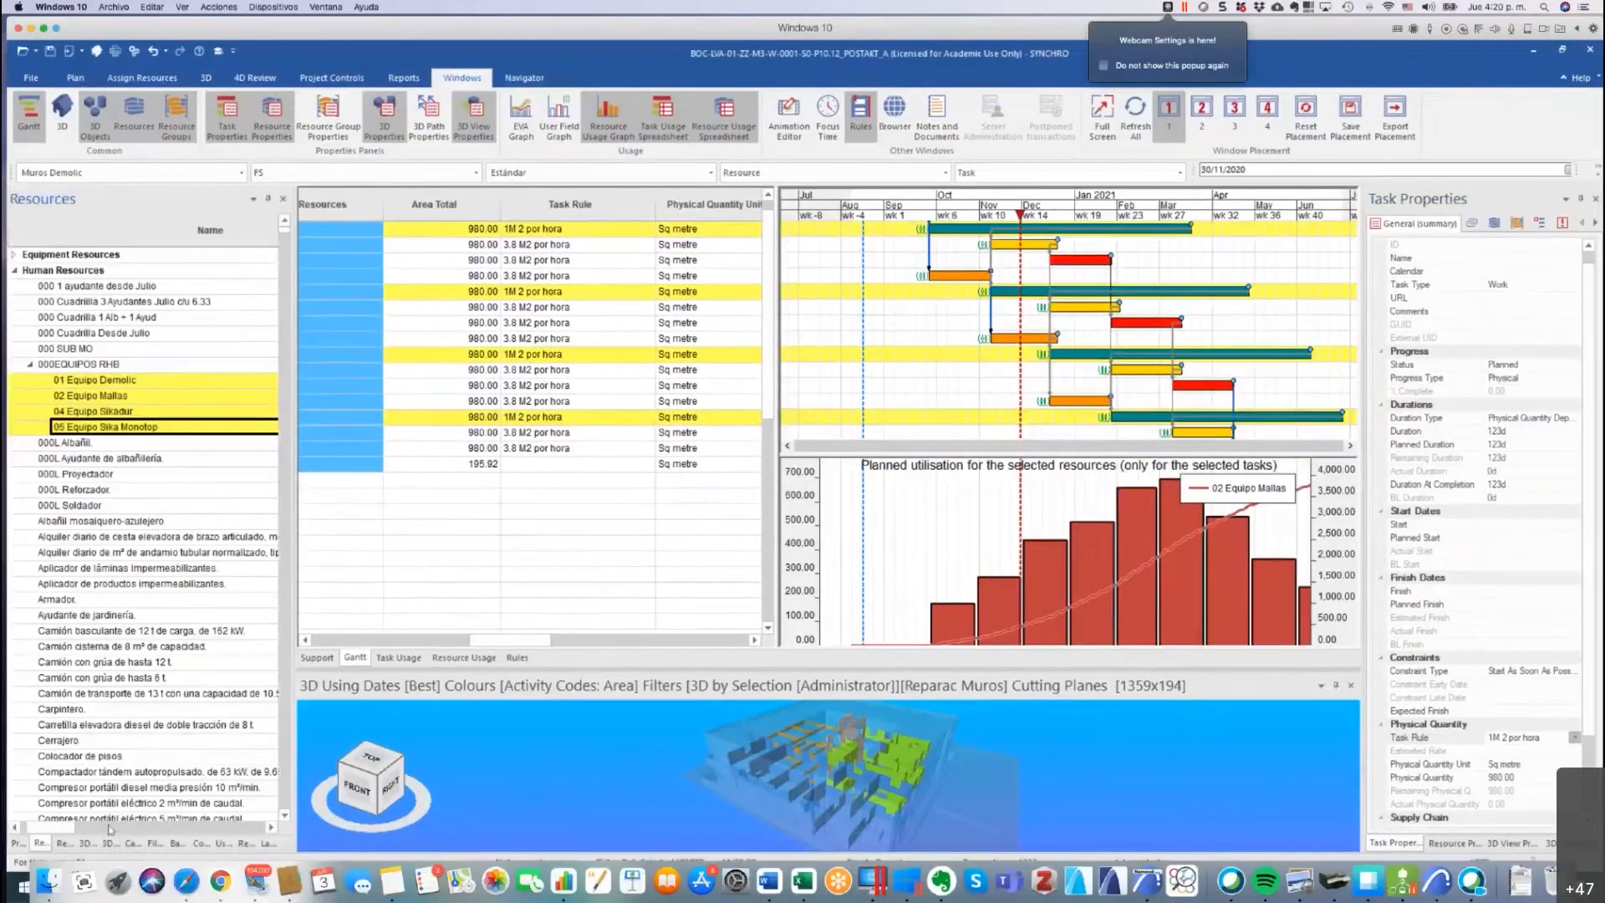
scroll(647, 324, up, 1)
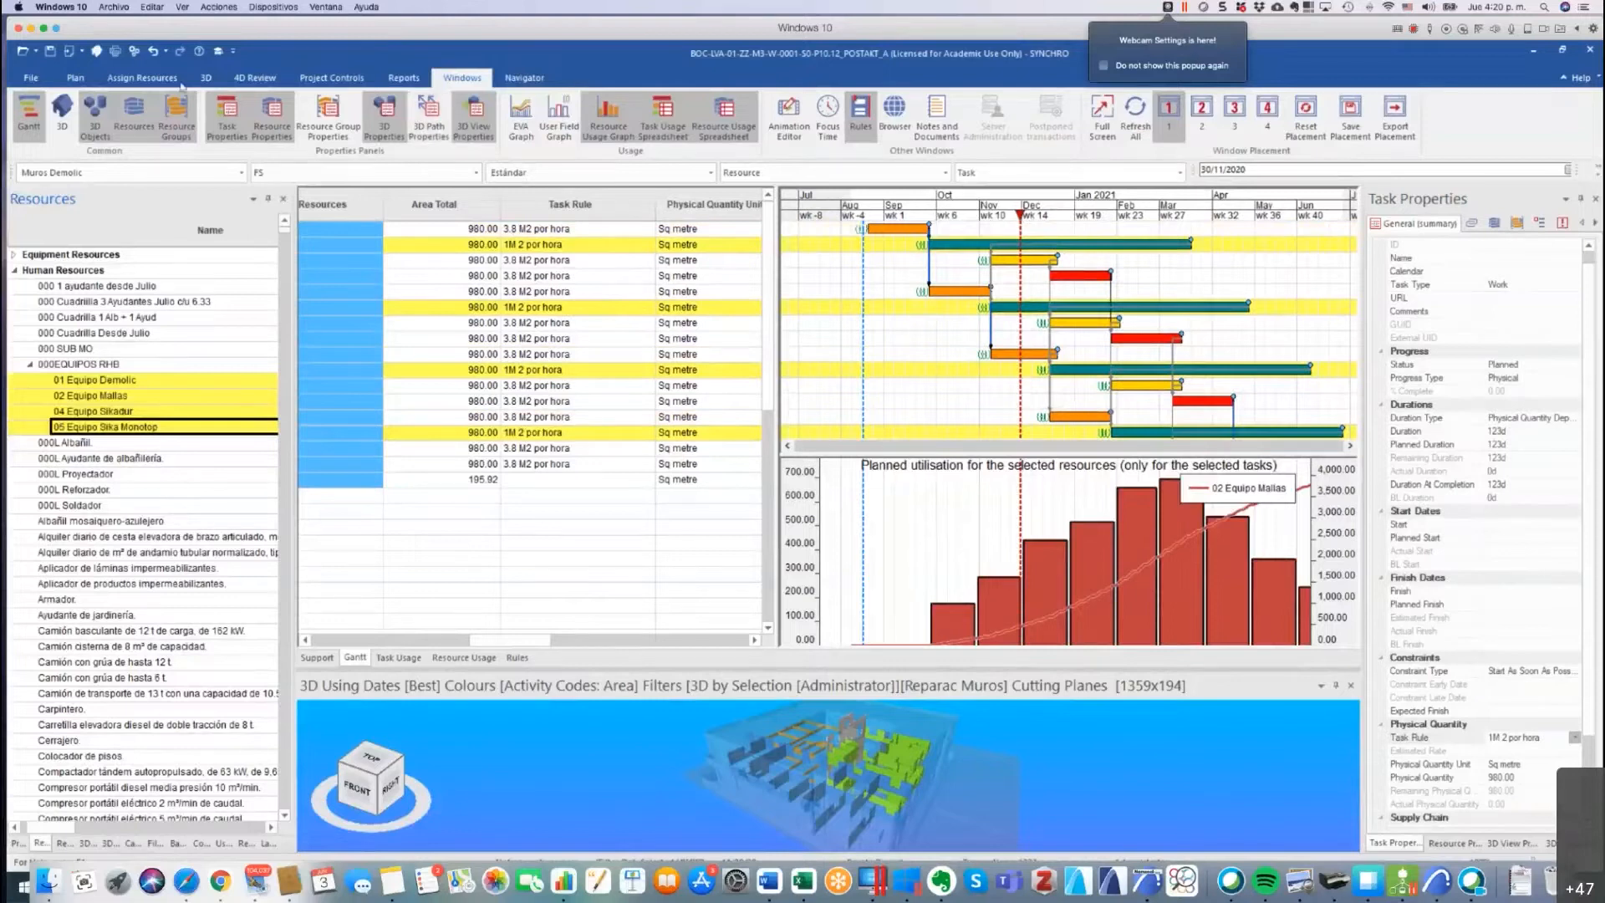
click(75, 78)
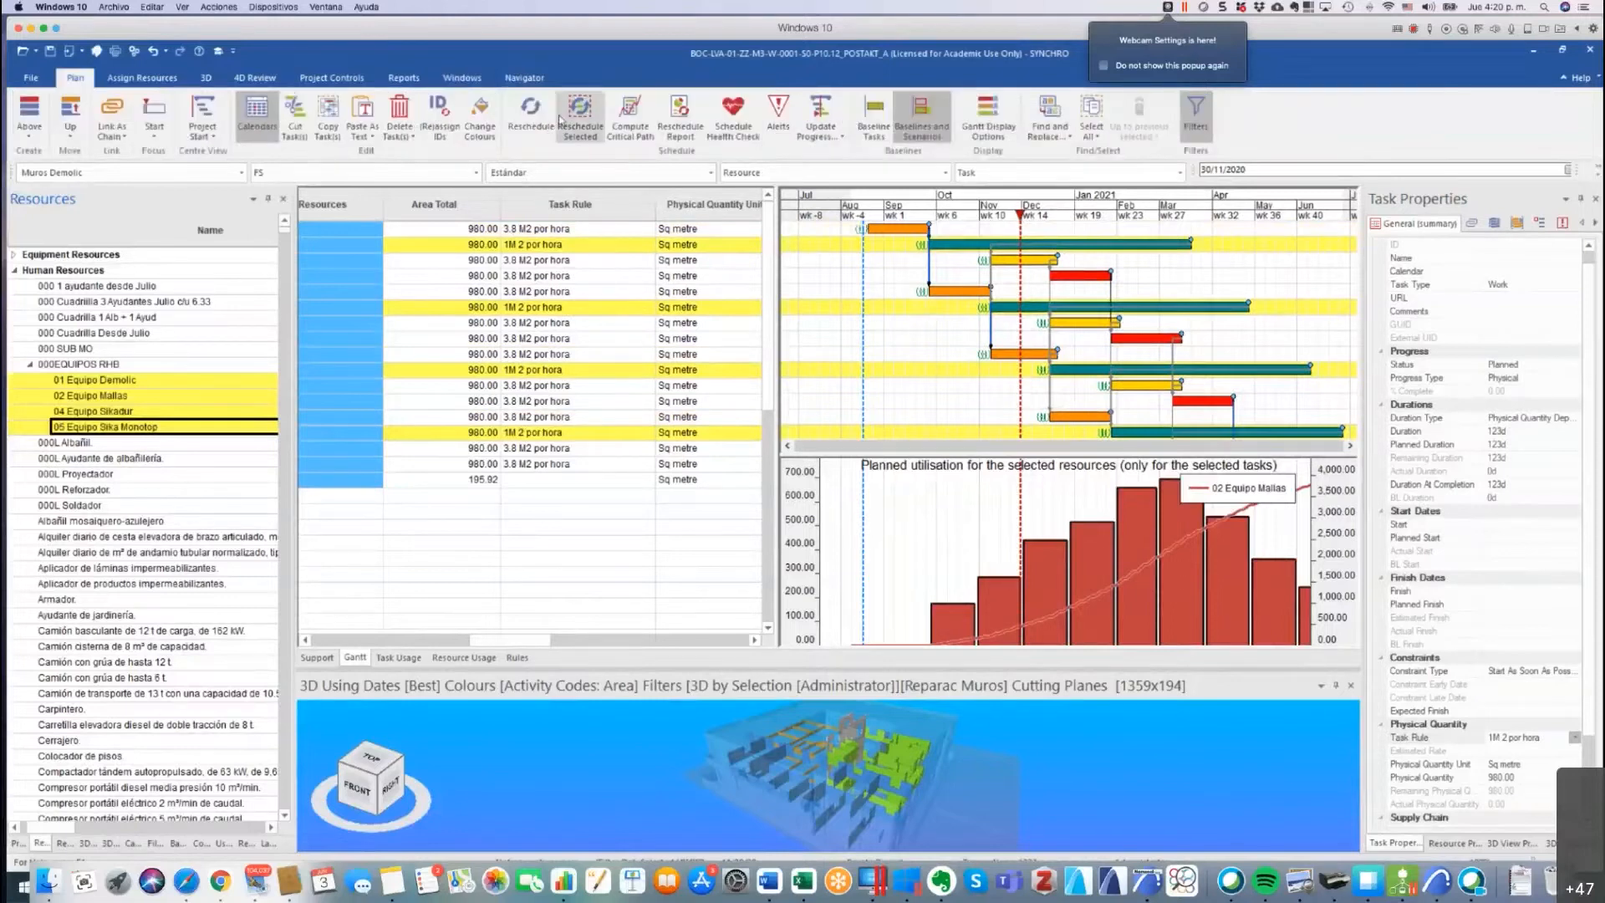
click(525, 113)
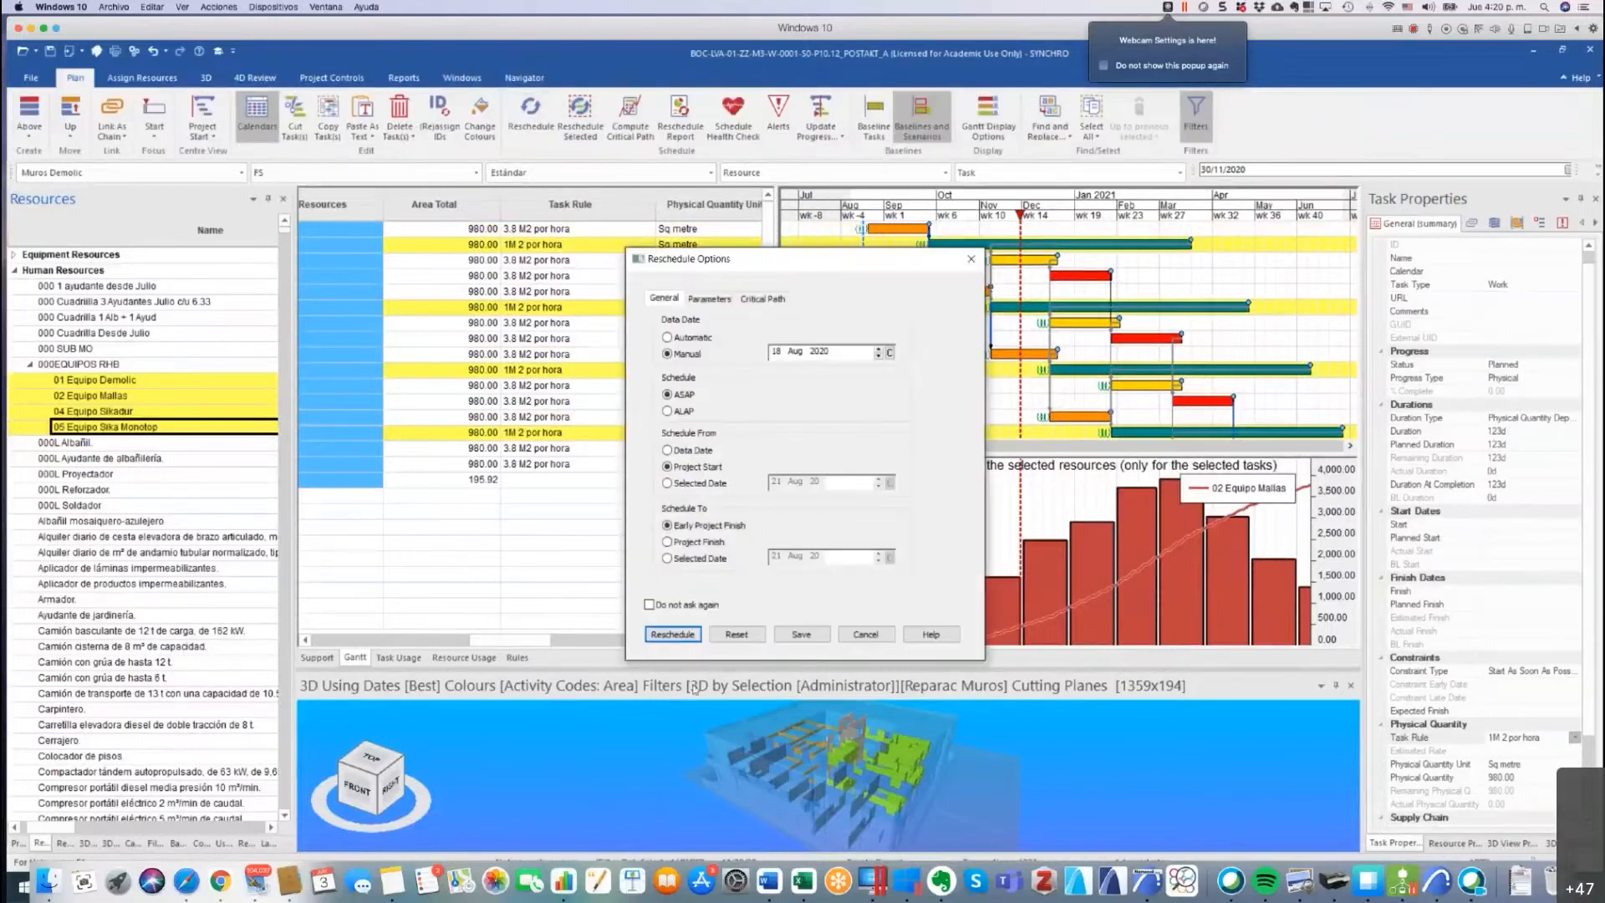
click(675, 634)
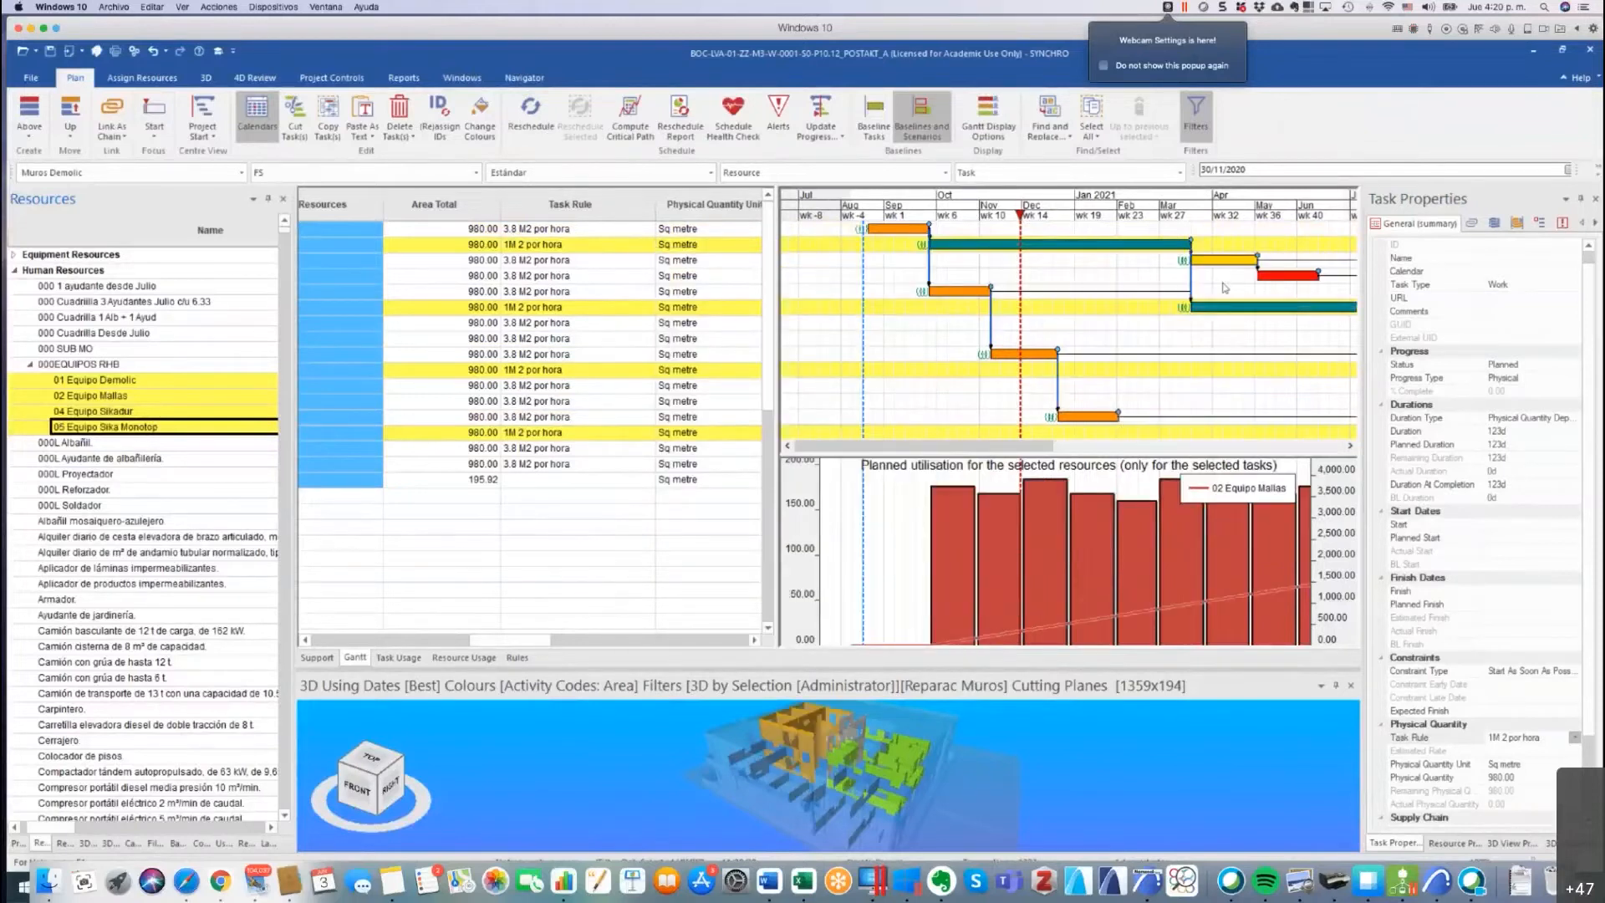
Compare the rescheduled Gantt bars with the TAKT - WASTE charts of the takt_0 image in Preview, and close the image.
ctrl+scroll(1050, 290, down, 5)
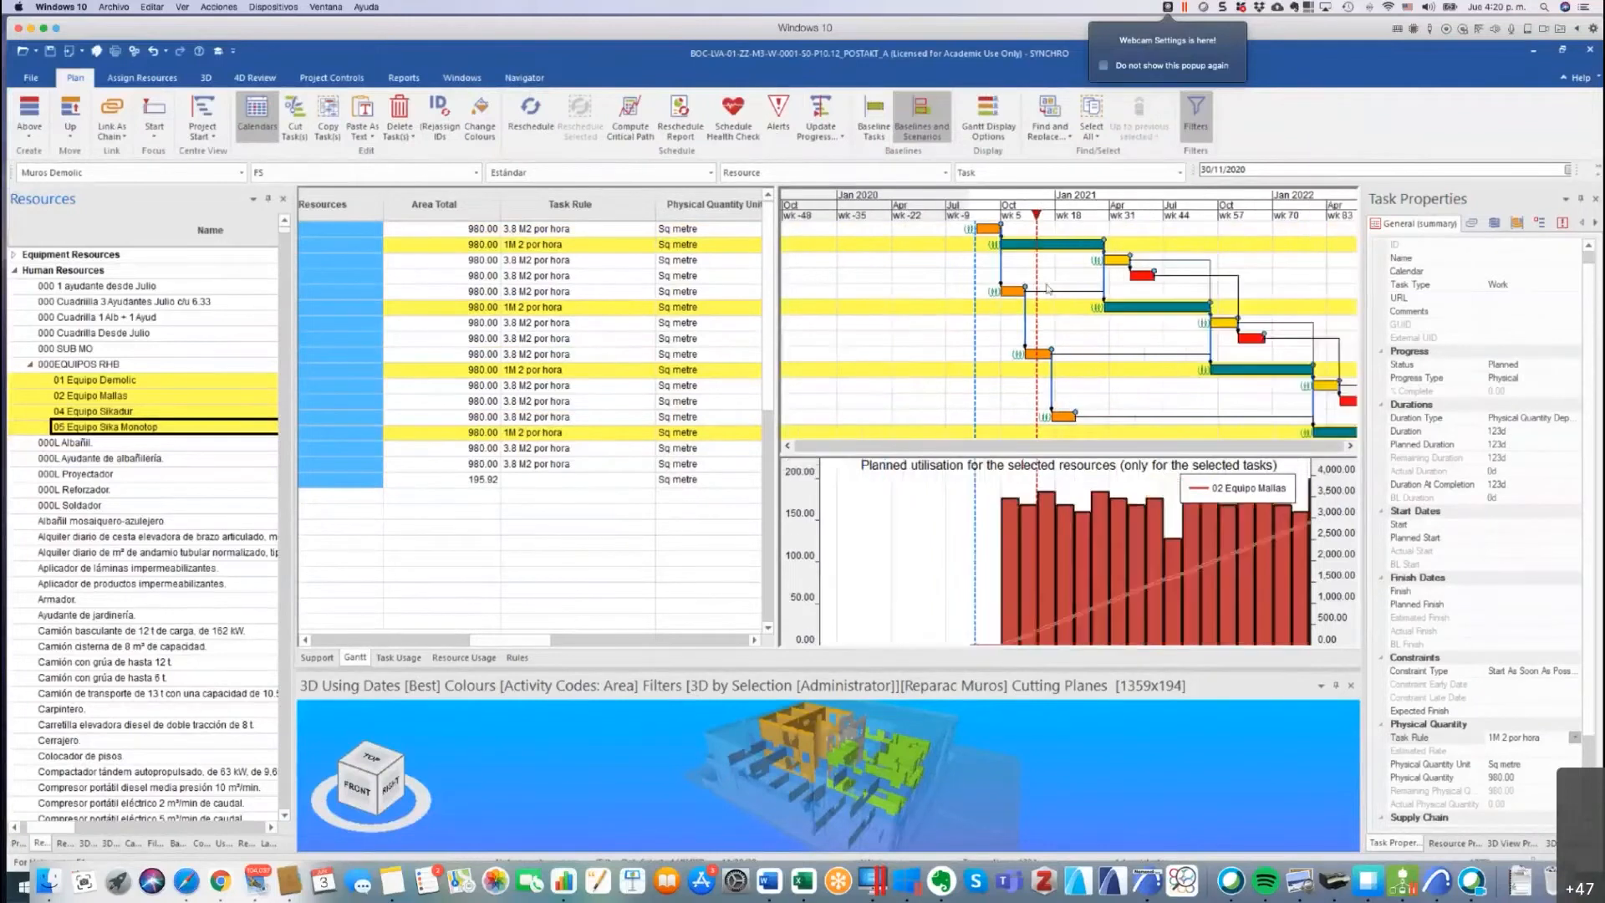
scroll(1072, 272, right, 5)
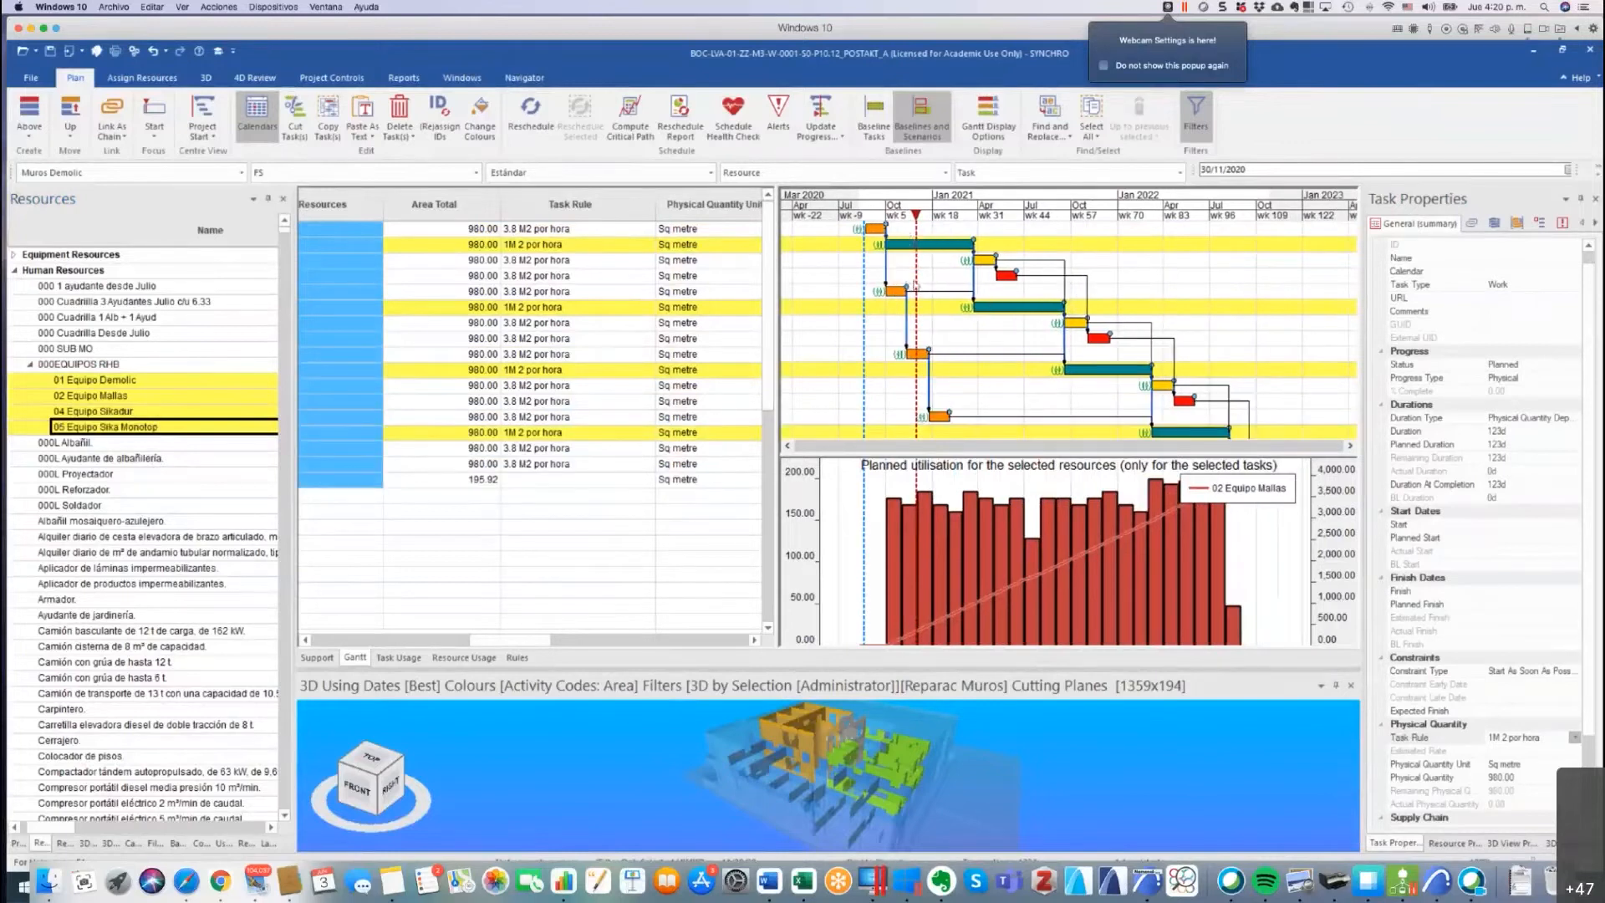
key(super+Tab)
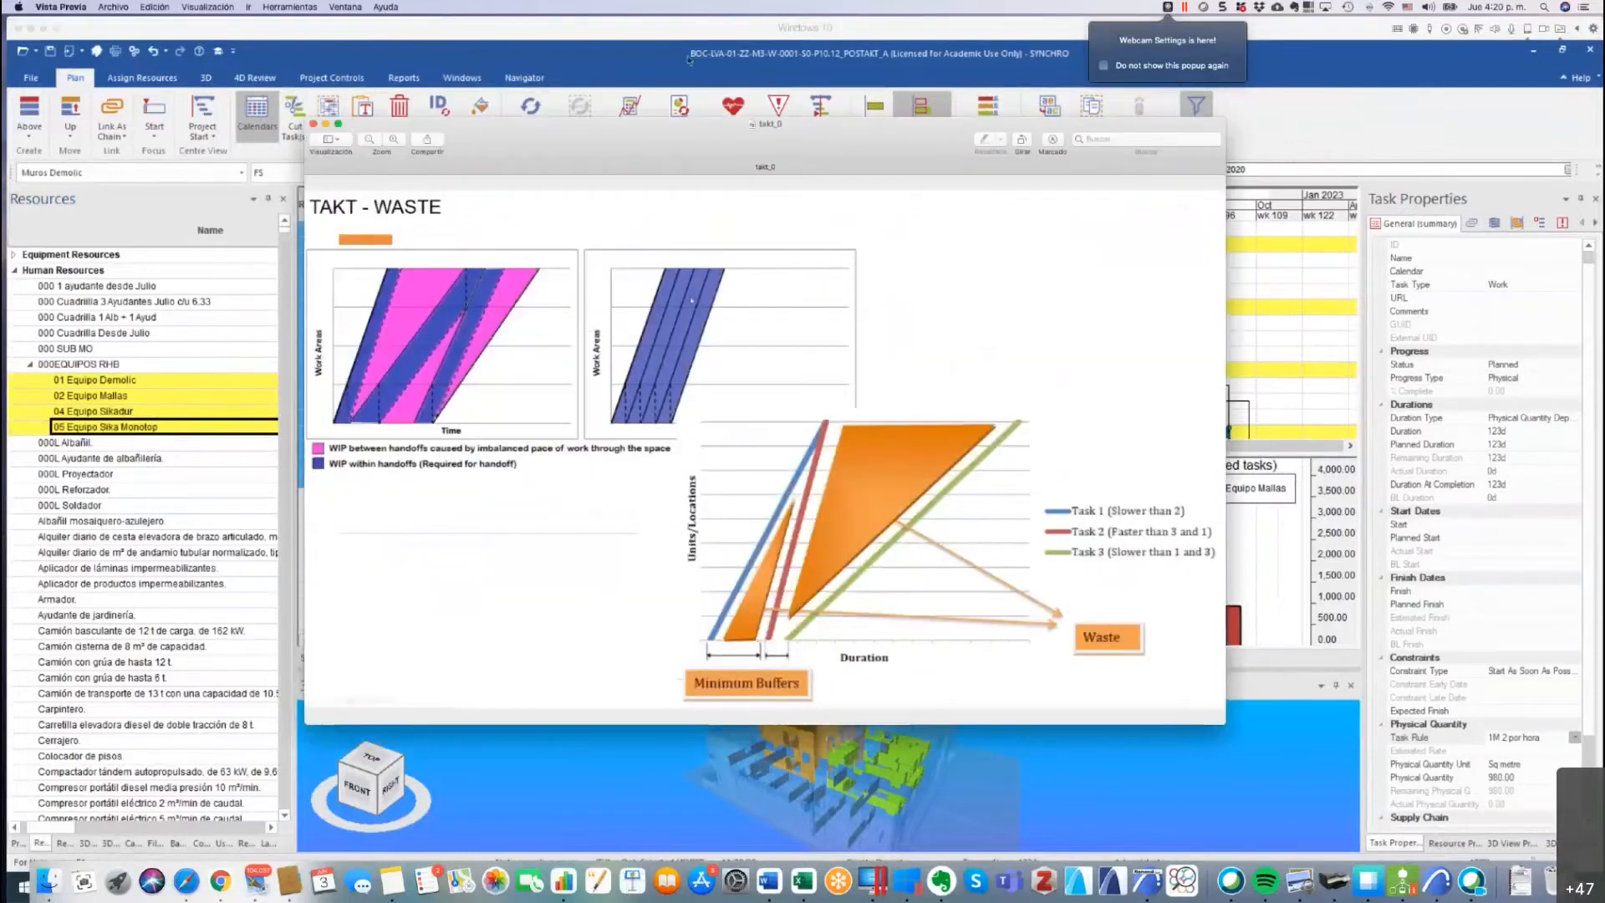
key(super+w)
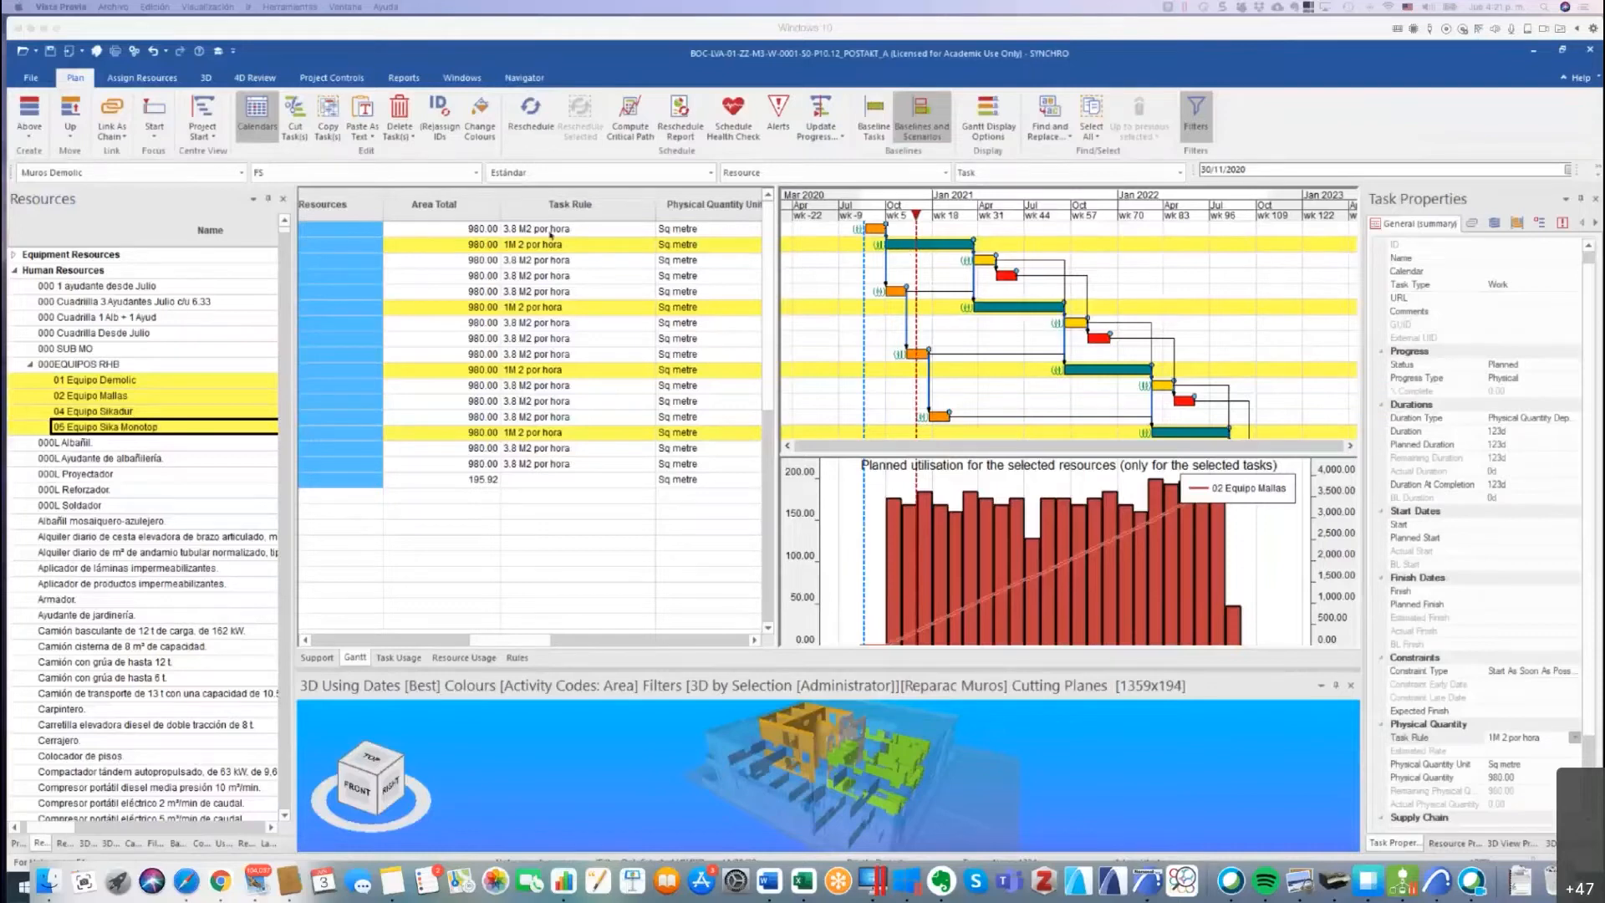
Graph the four teams' utilisation for the rescheduled tasks from Area A Demolic de Repello to Area D Sika Monotop.
click(549, 231)
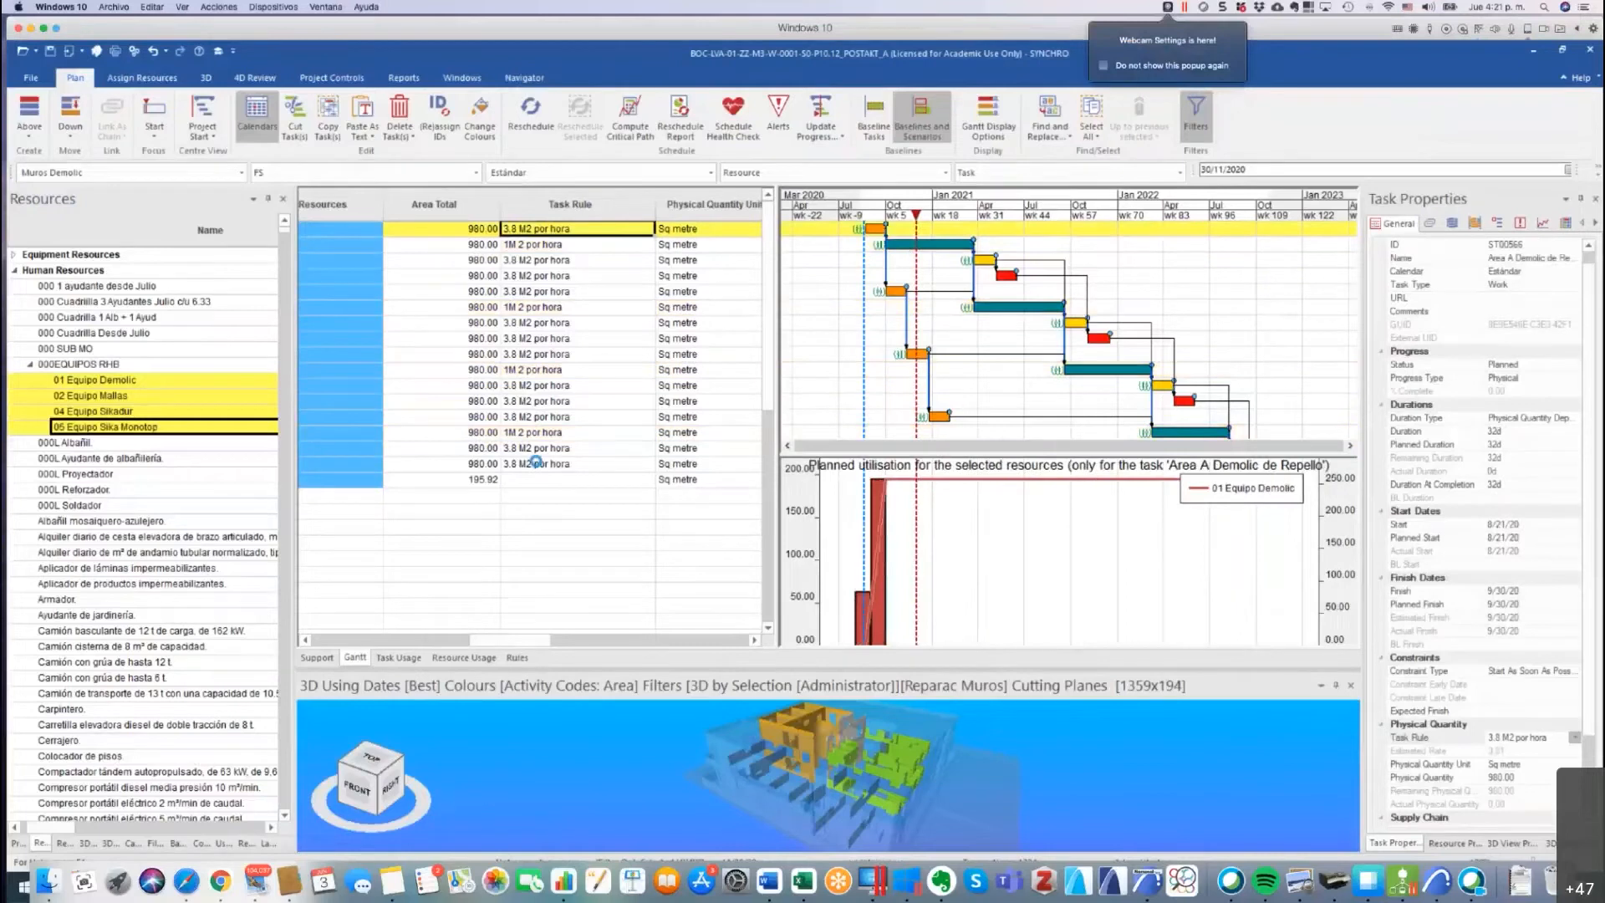
shift+click(536, 461)
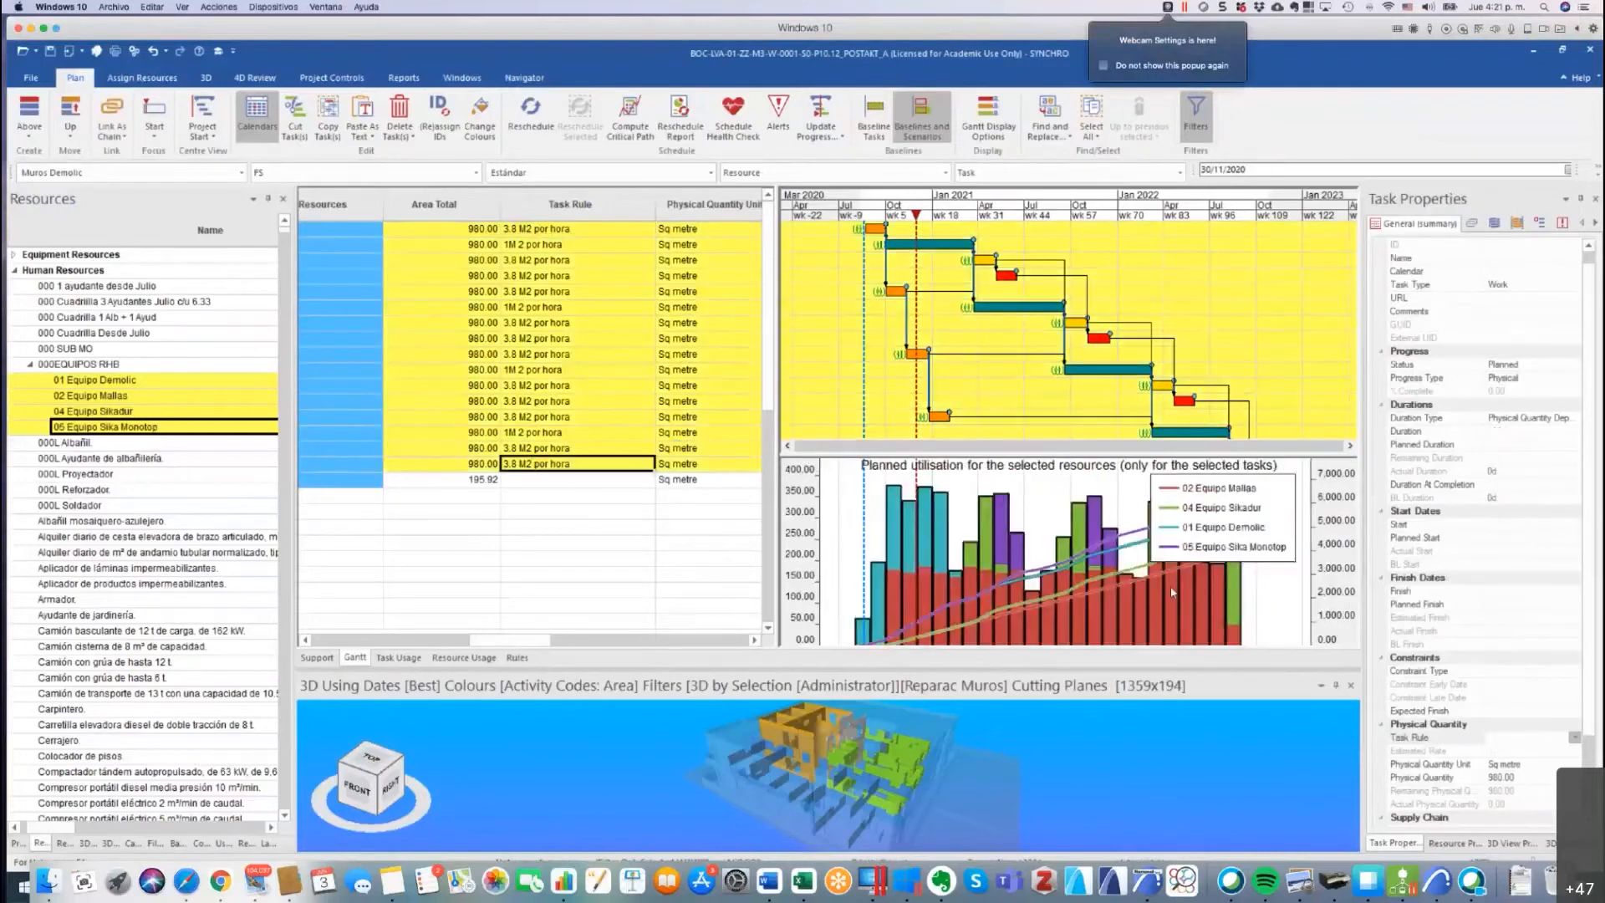
drag(498, 642, 336, 642)
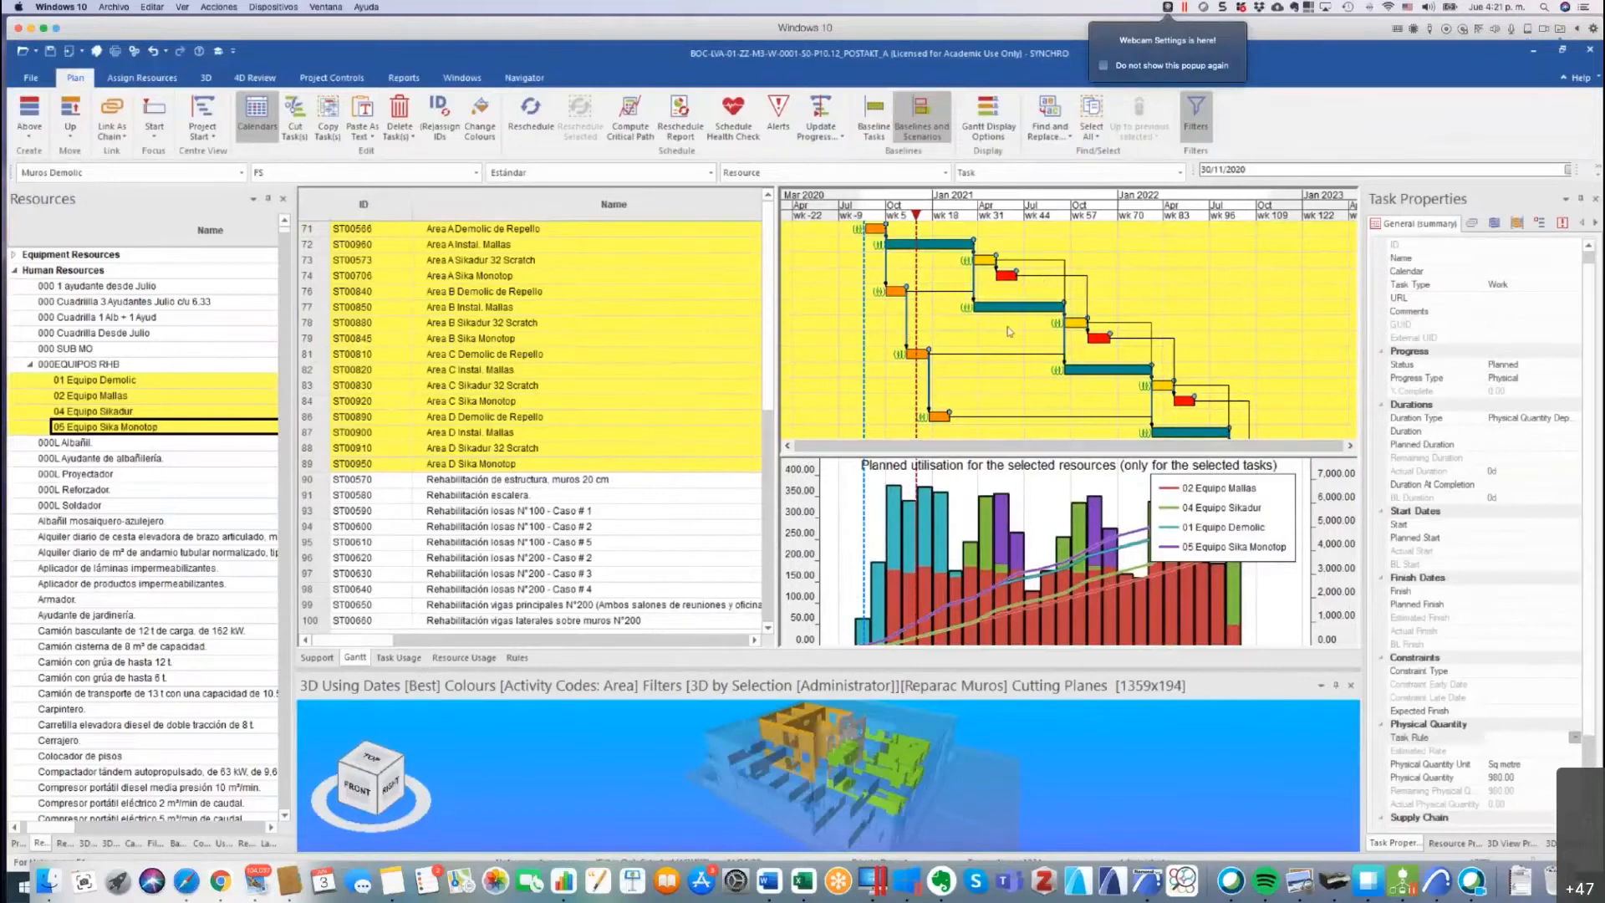
Compare the Gantt bars and team utilisation charts of the takt_2 and Takt_0_1 images in Preview, and clear both from view.
drag(1604, 318, 806, 212)
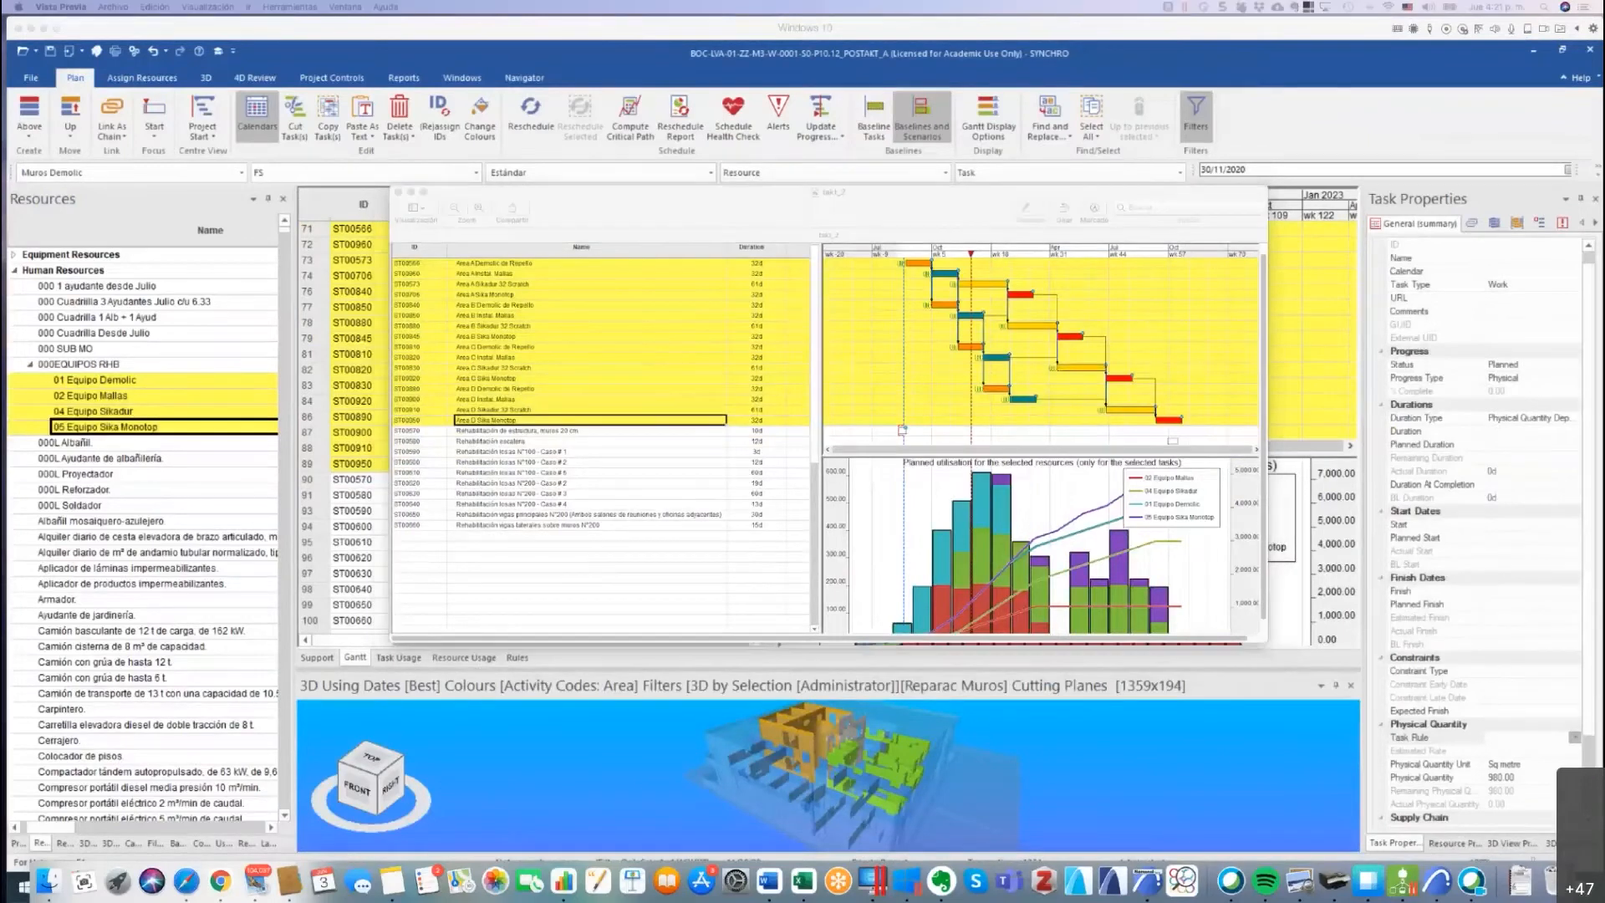
drag(1604, 200, 608, 202)
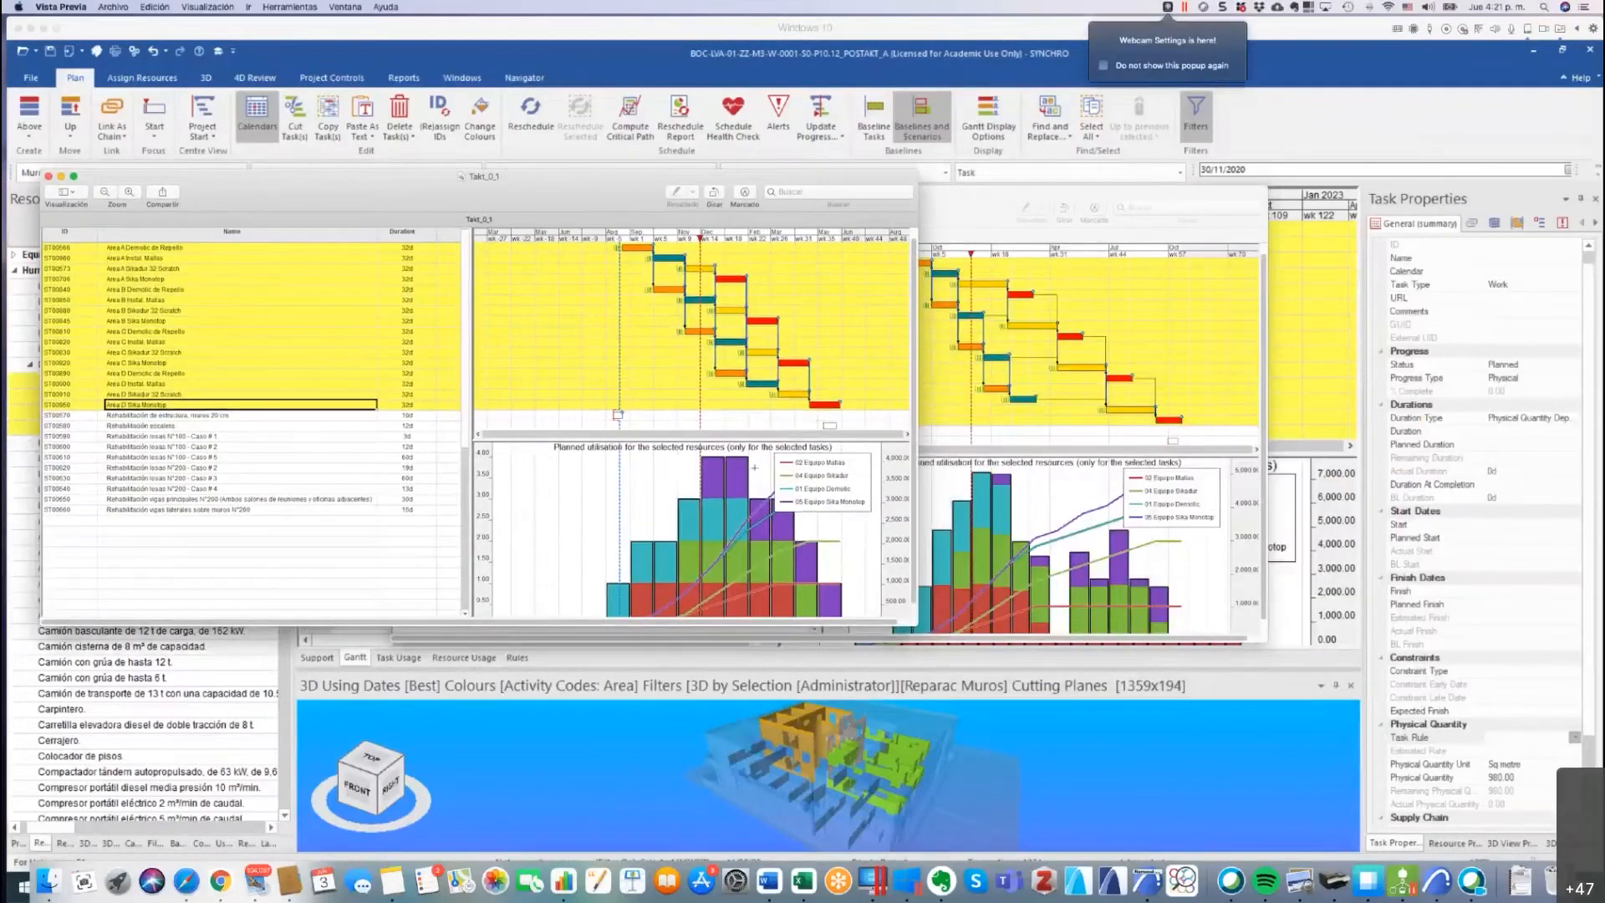
drag(960, 206, 1077, 206)
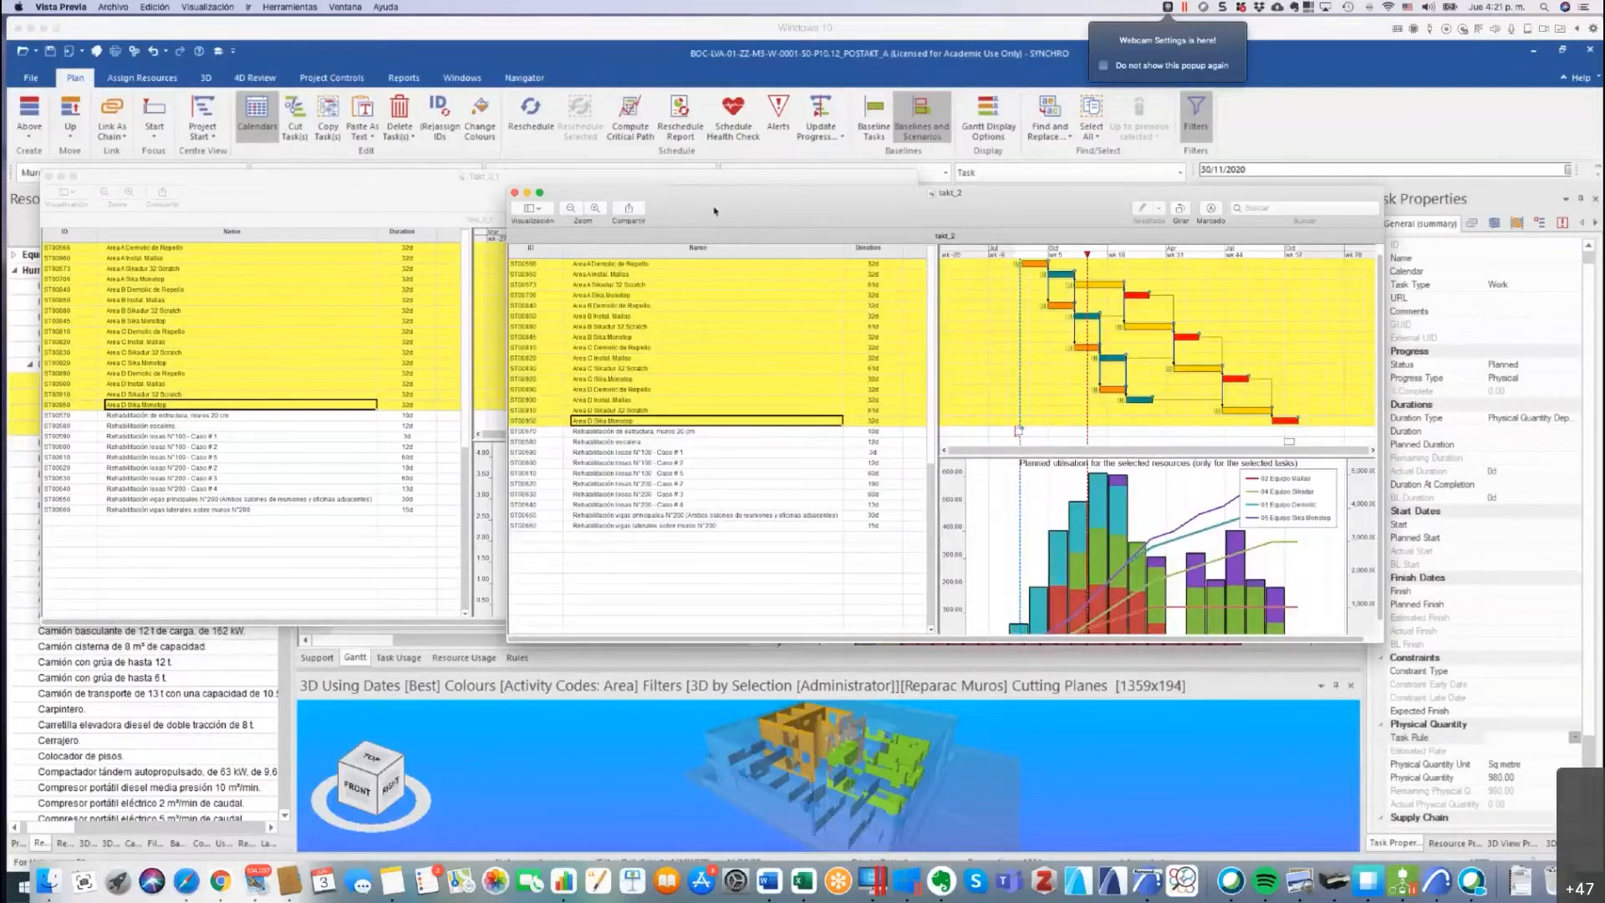
drag(715, 211, 1604, 209)
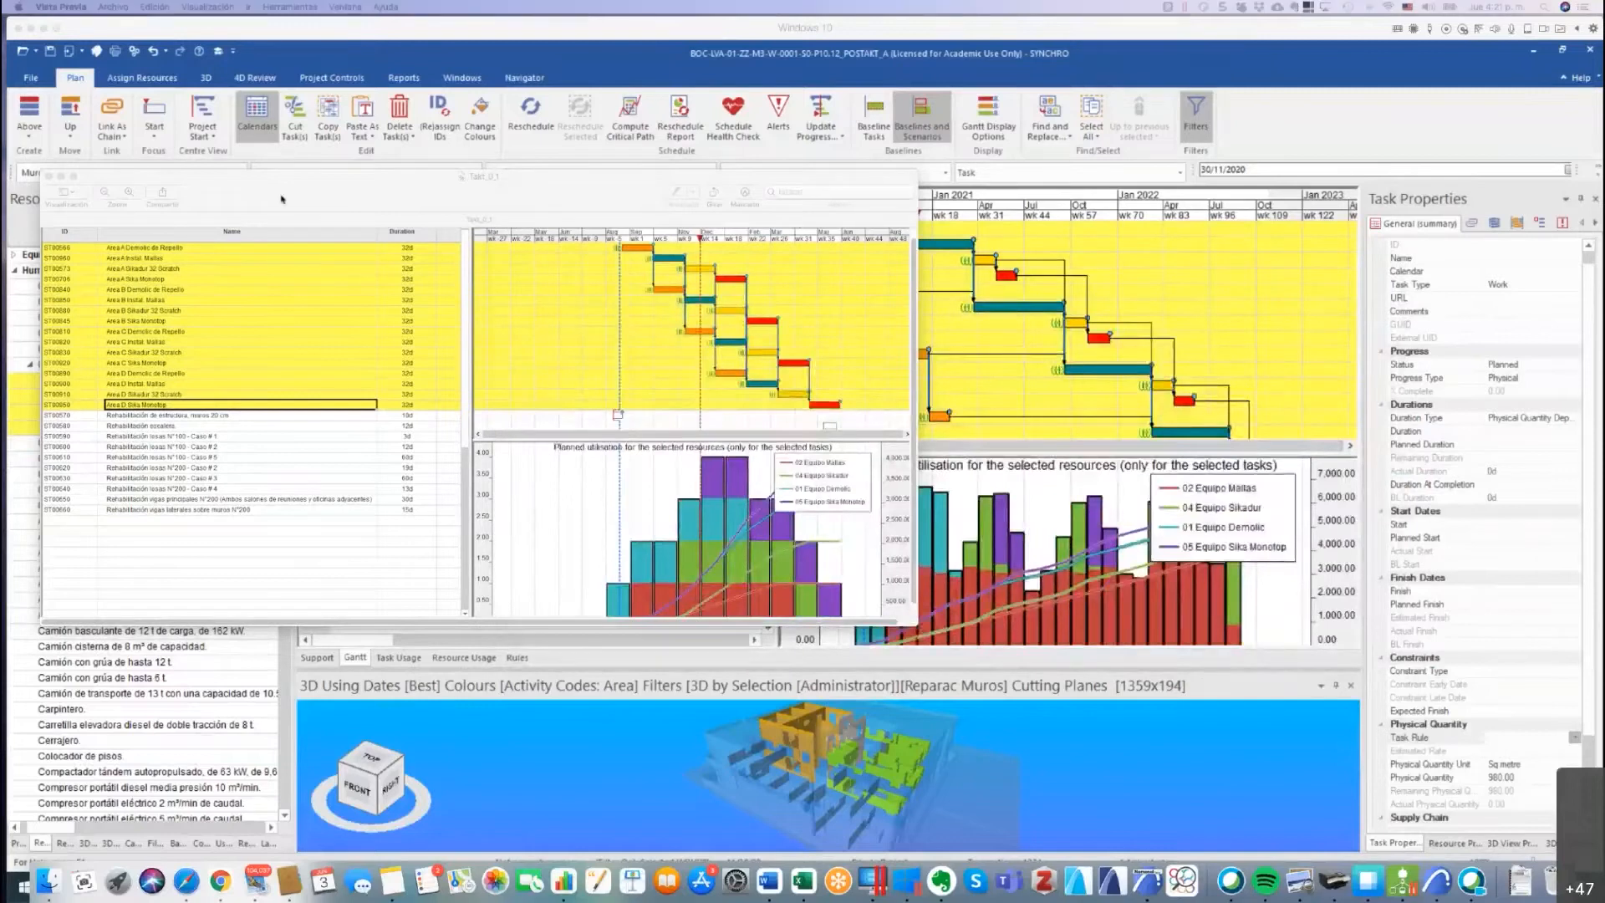
click(90, 466)
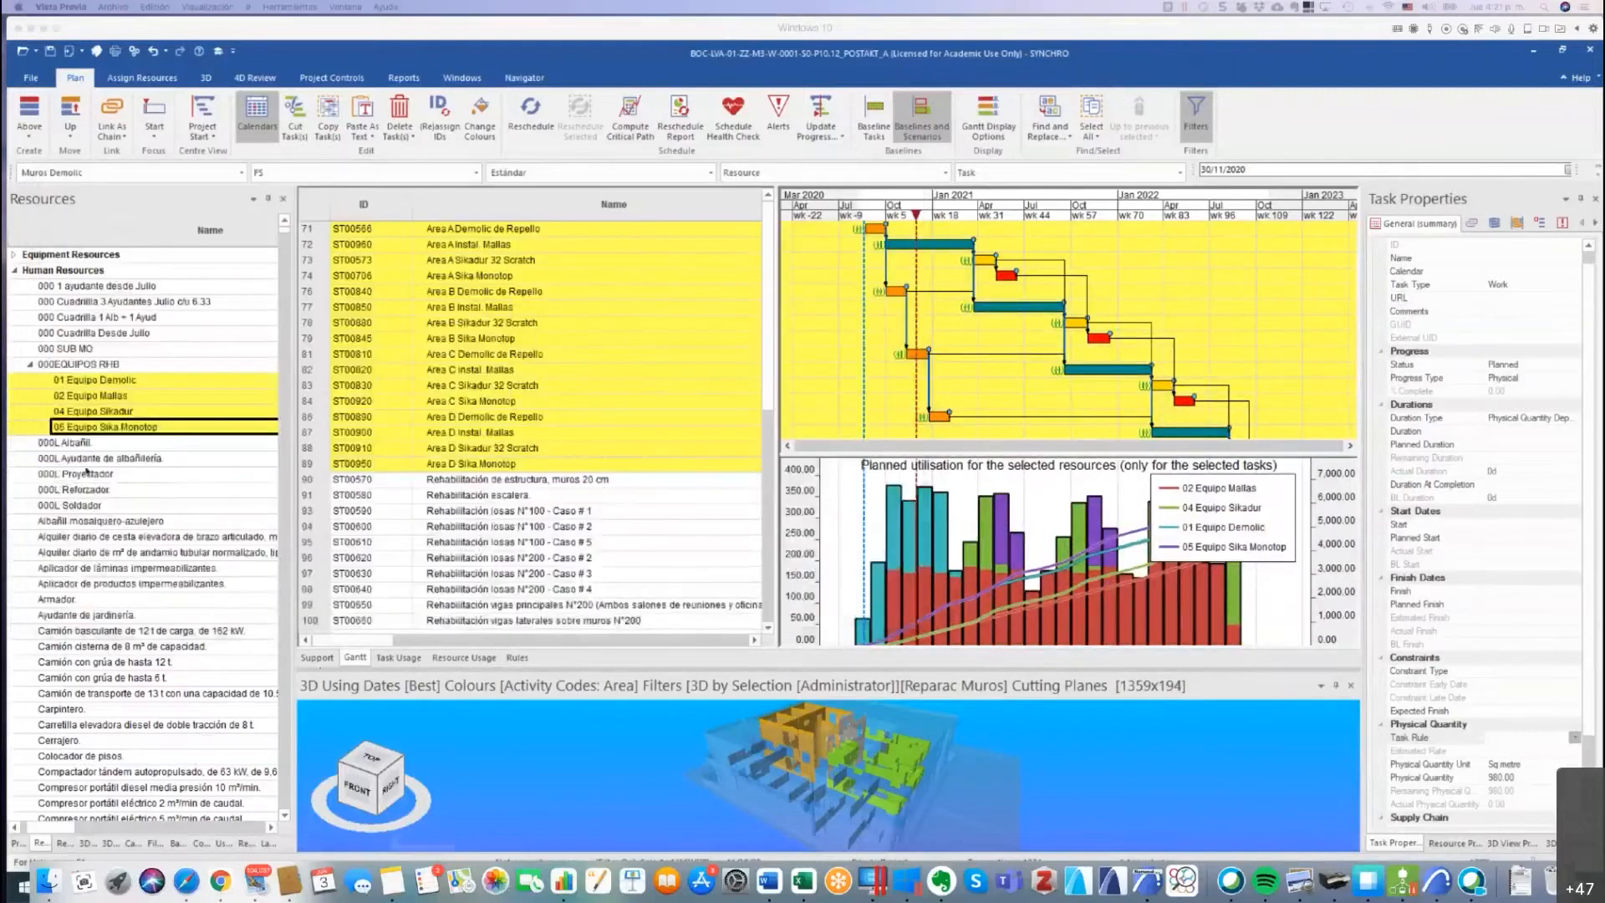
Select the Human Resources group and show the Earned Value Graph beneath the Gantt bars, enlarging it over the utilisation graph.
click(89, 462)
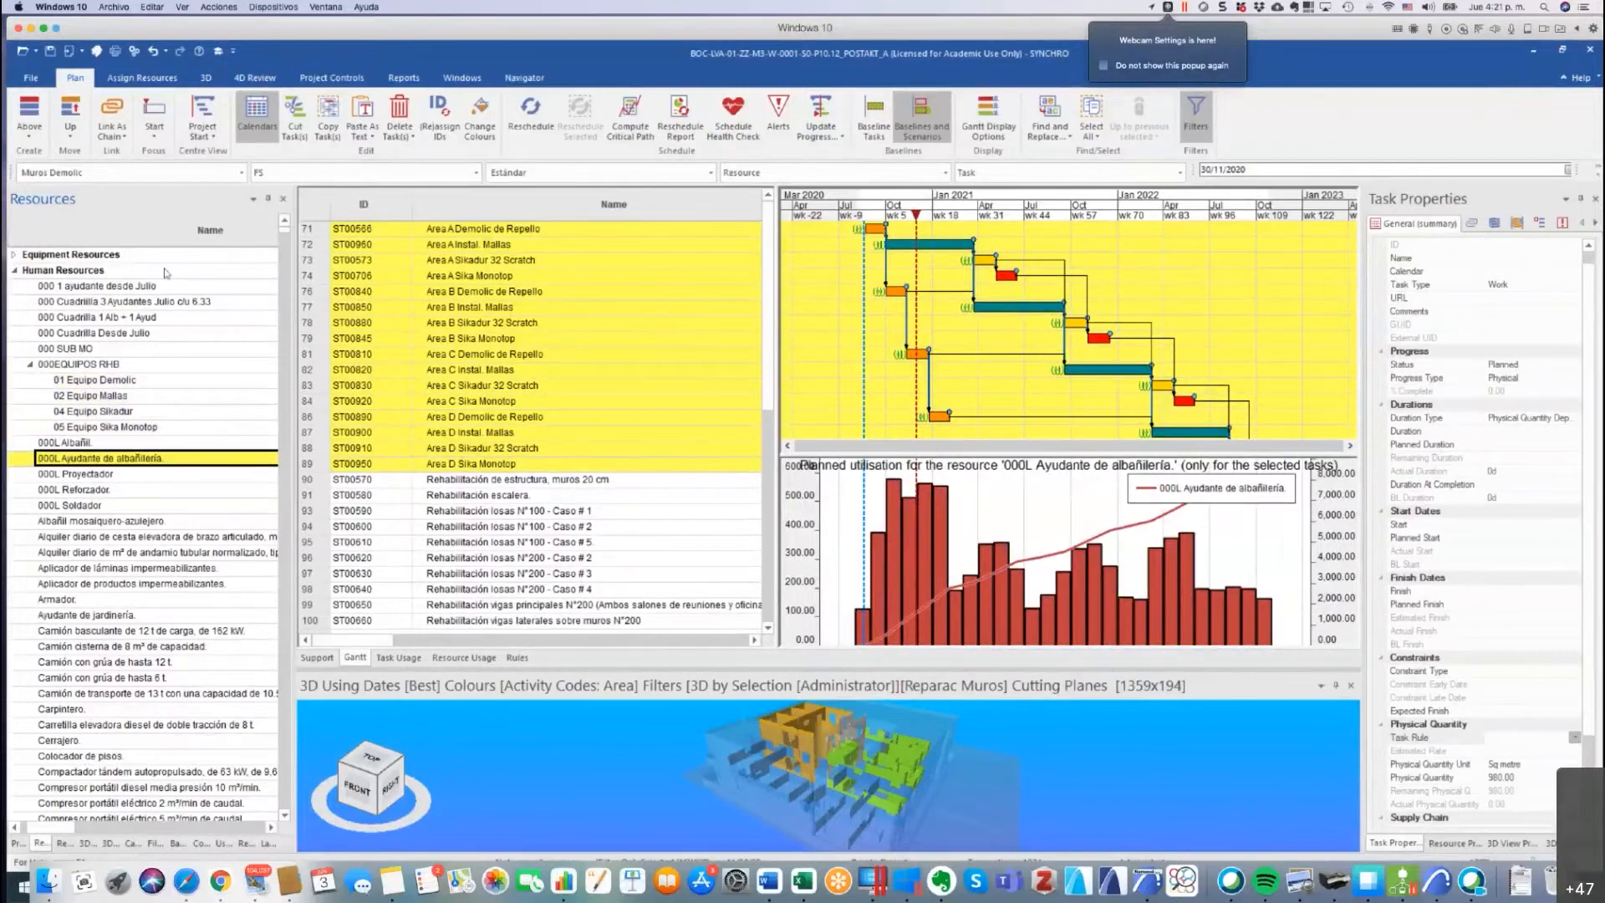
click(138, 271)
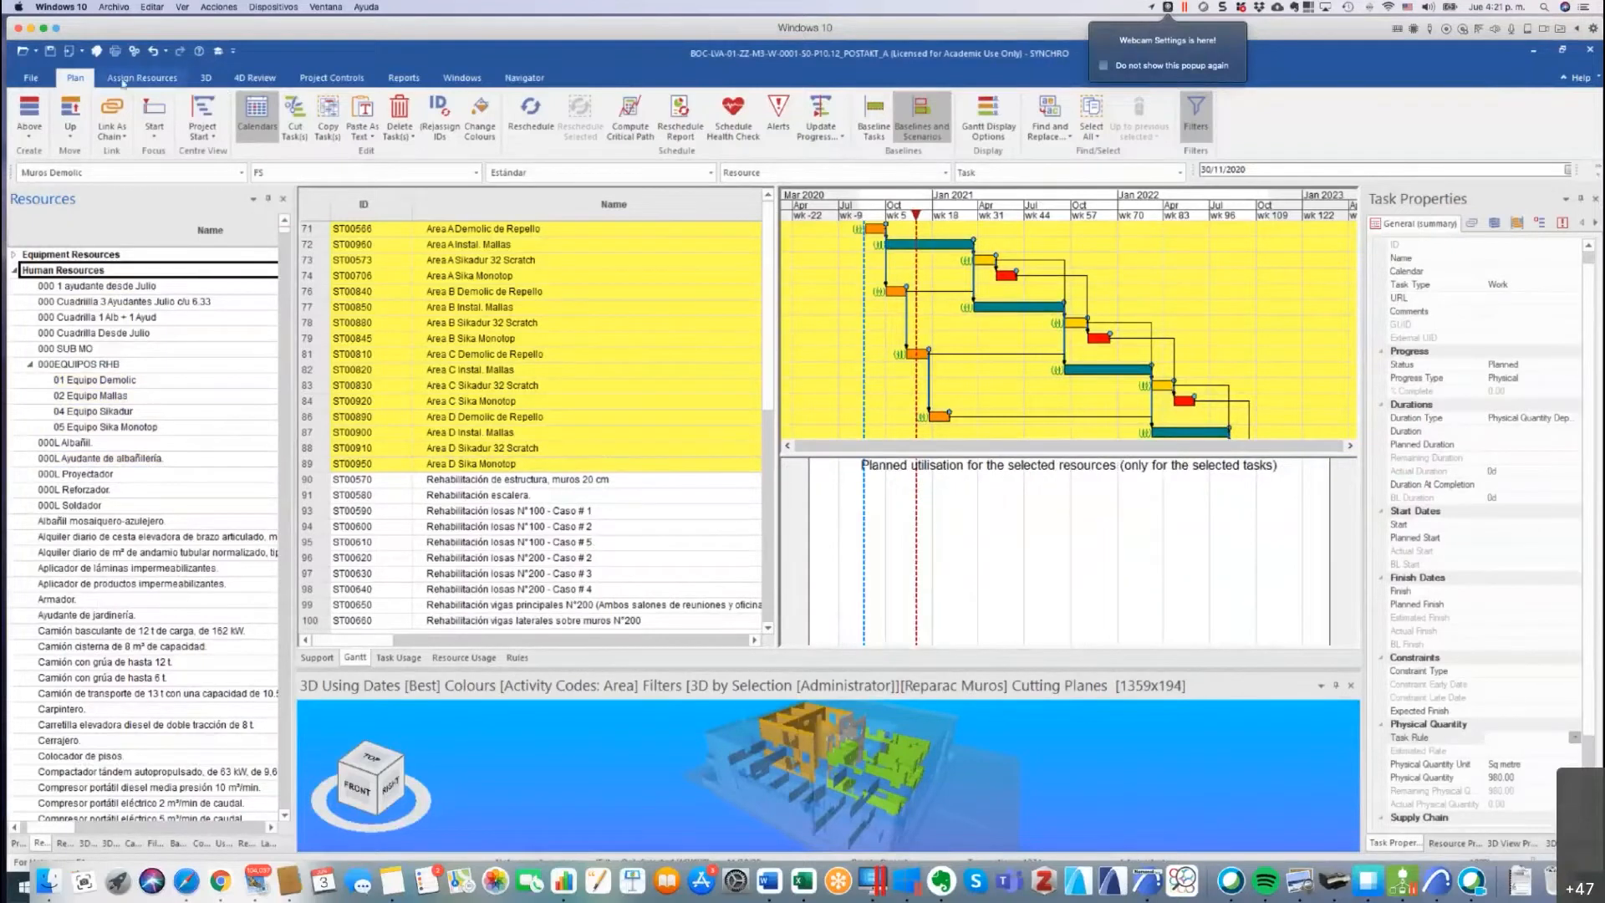
click(504, 80)
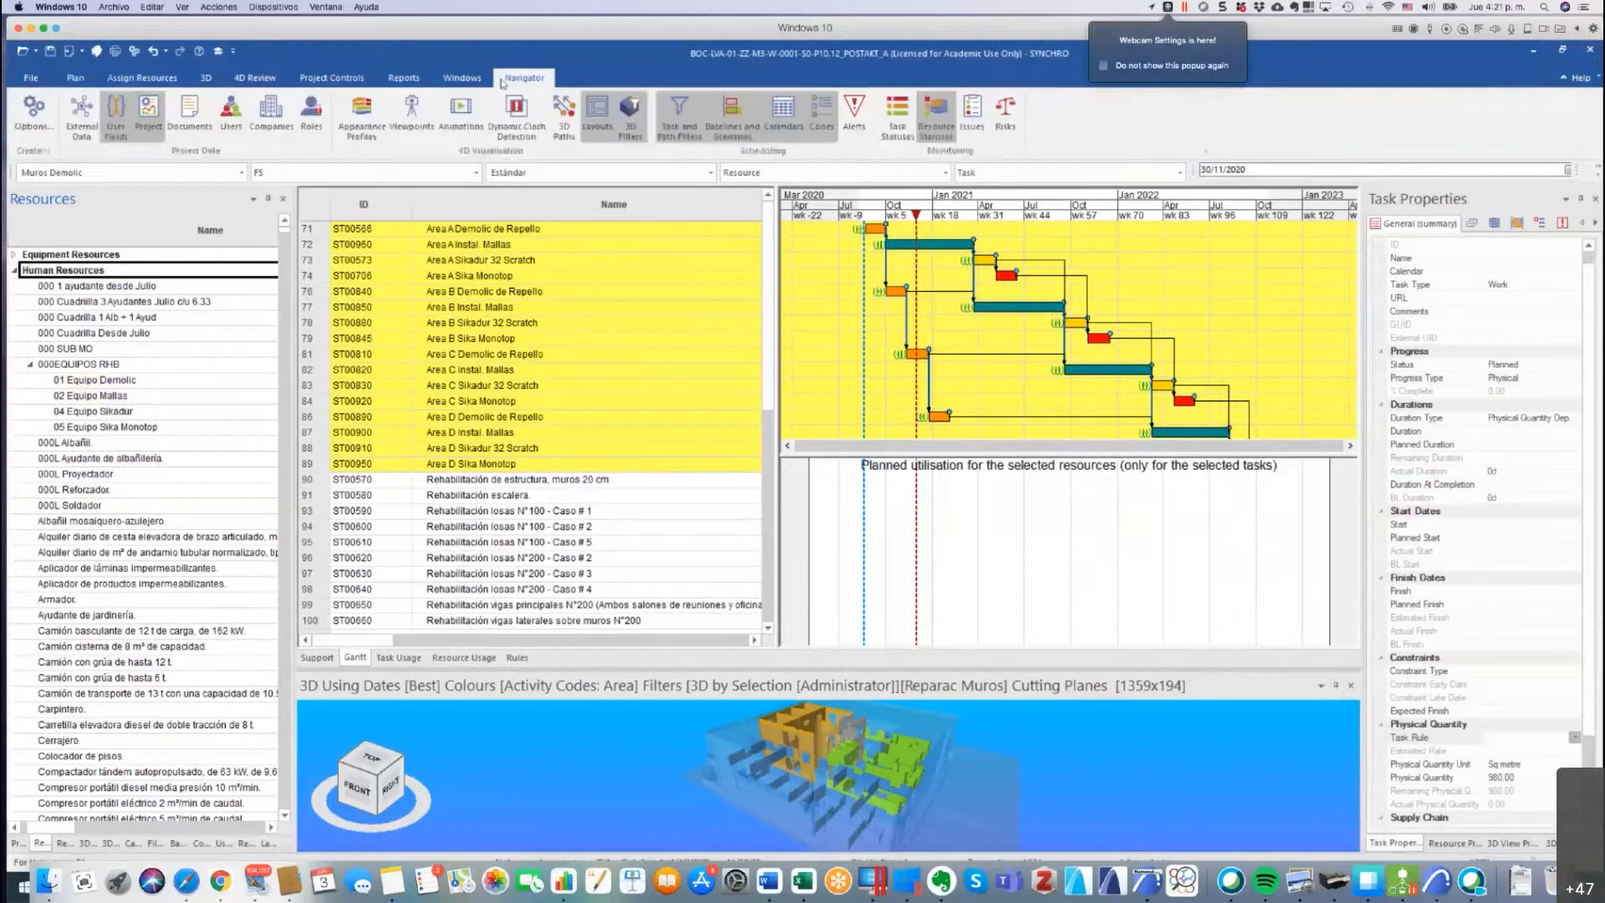
click(462, 77)
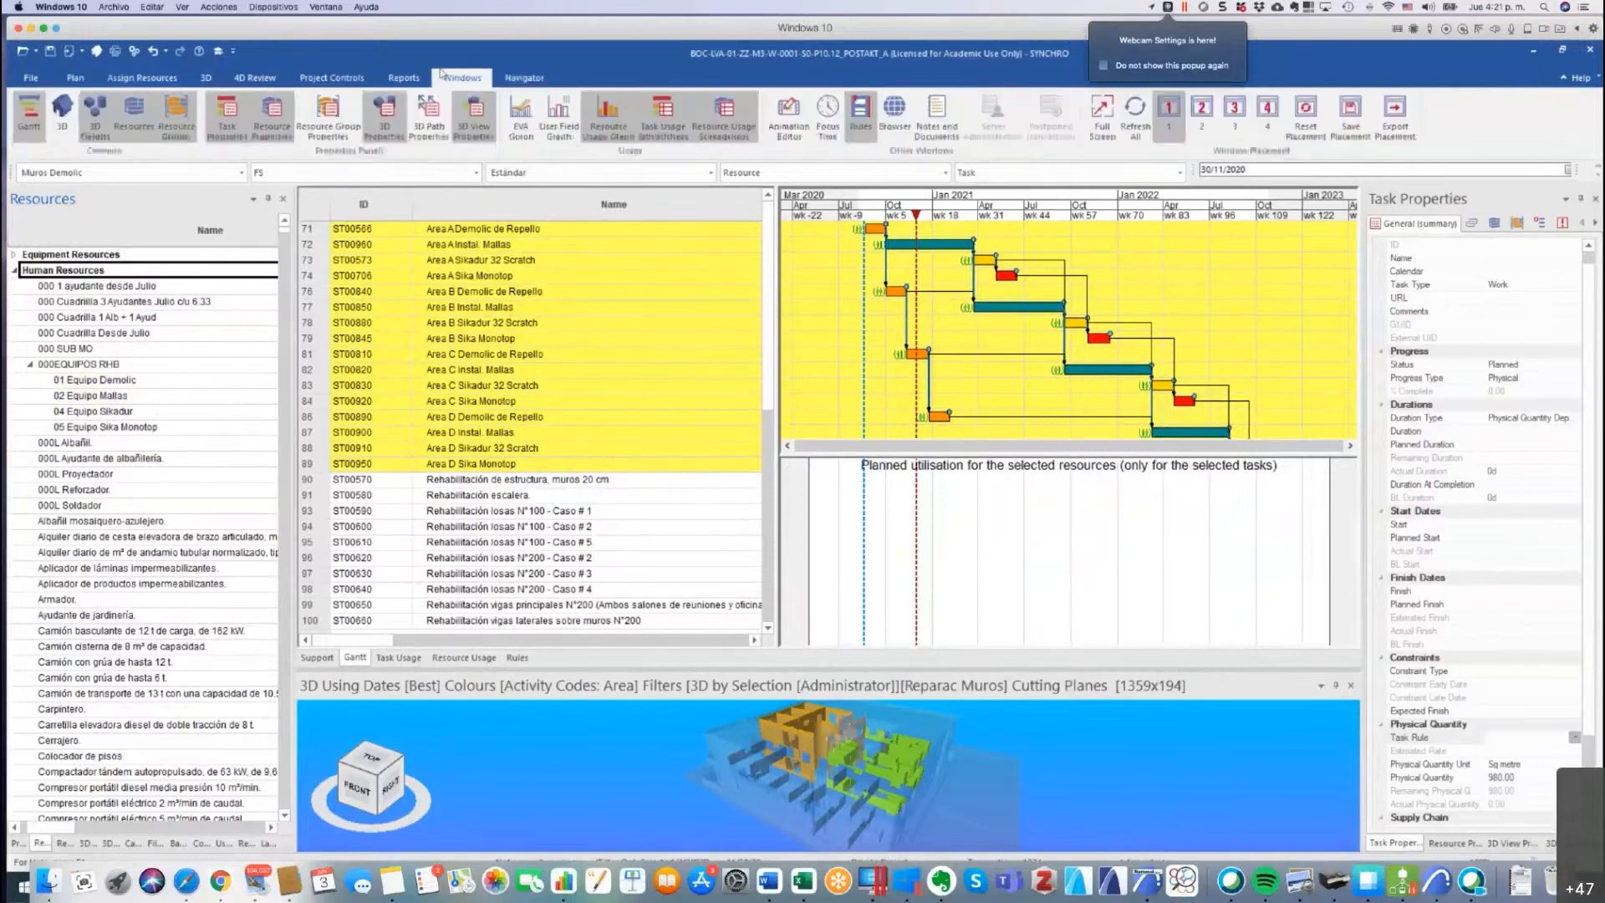
click(389, 80)
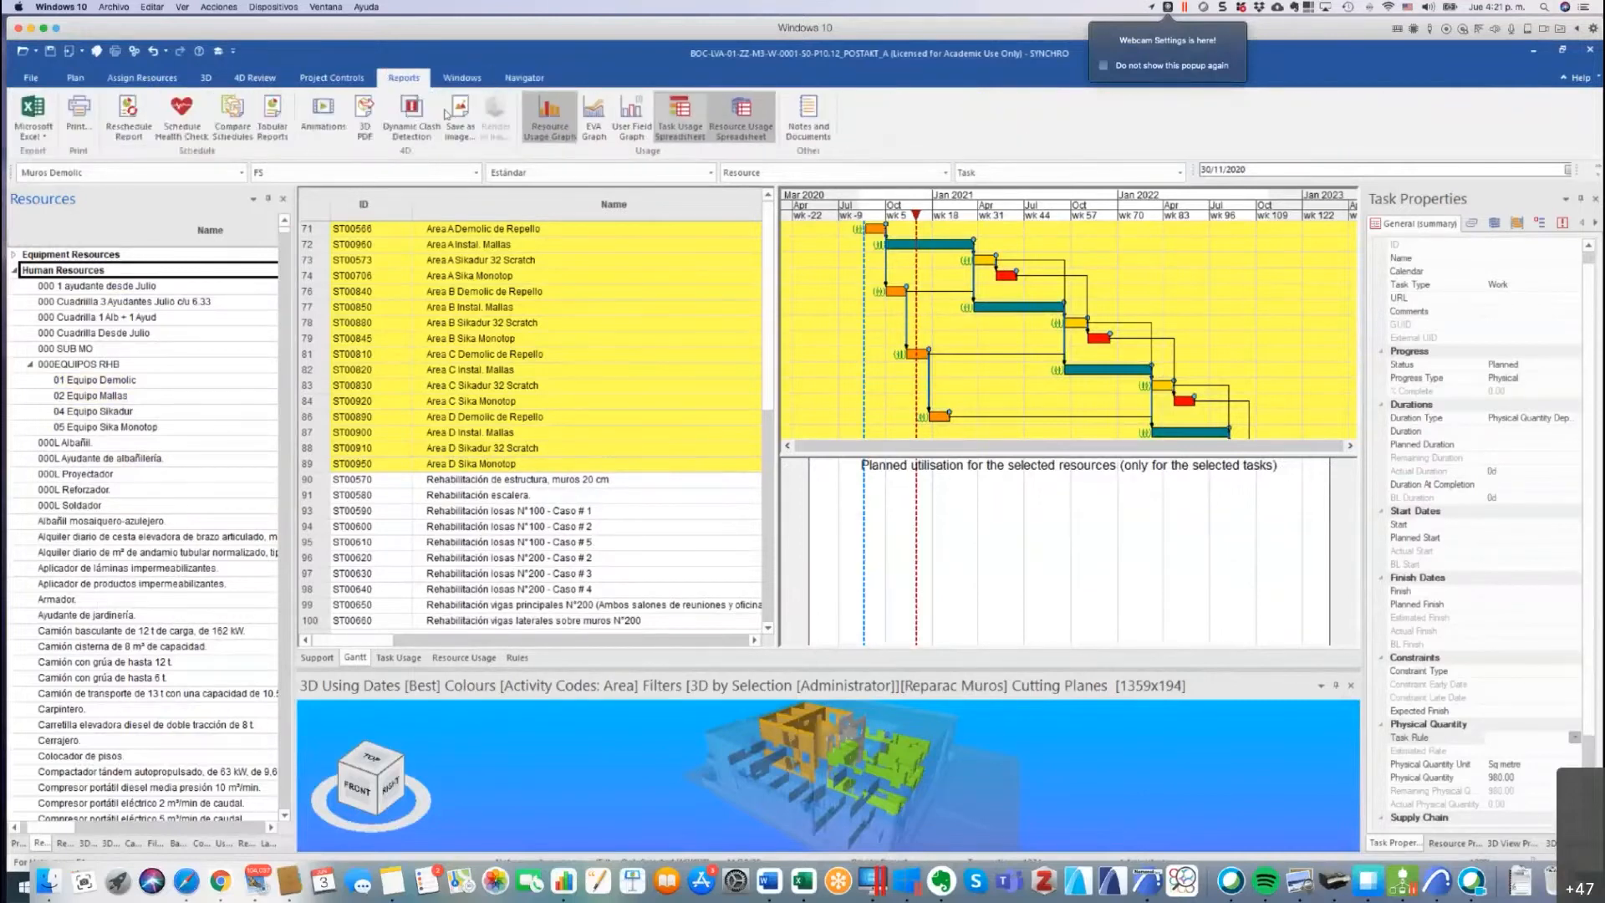
click(311, 77)
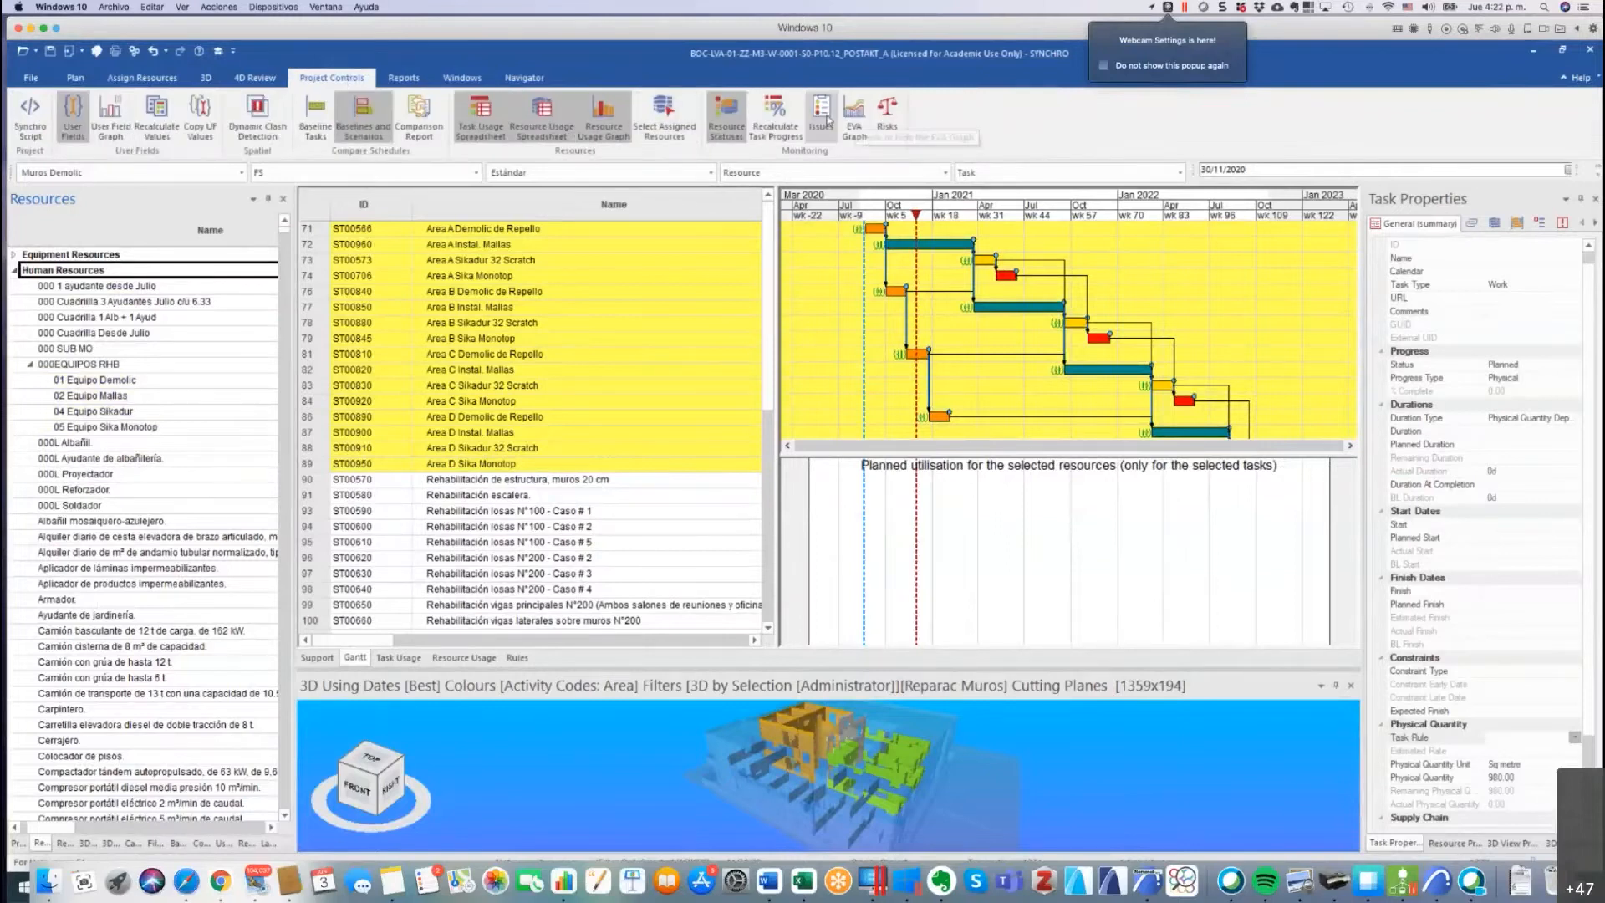
click(856, 115)
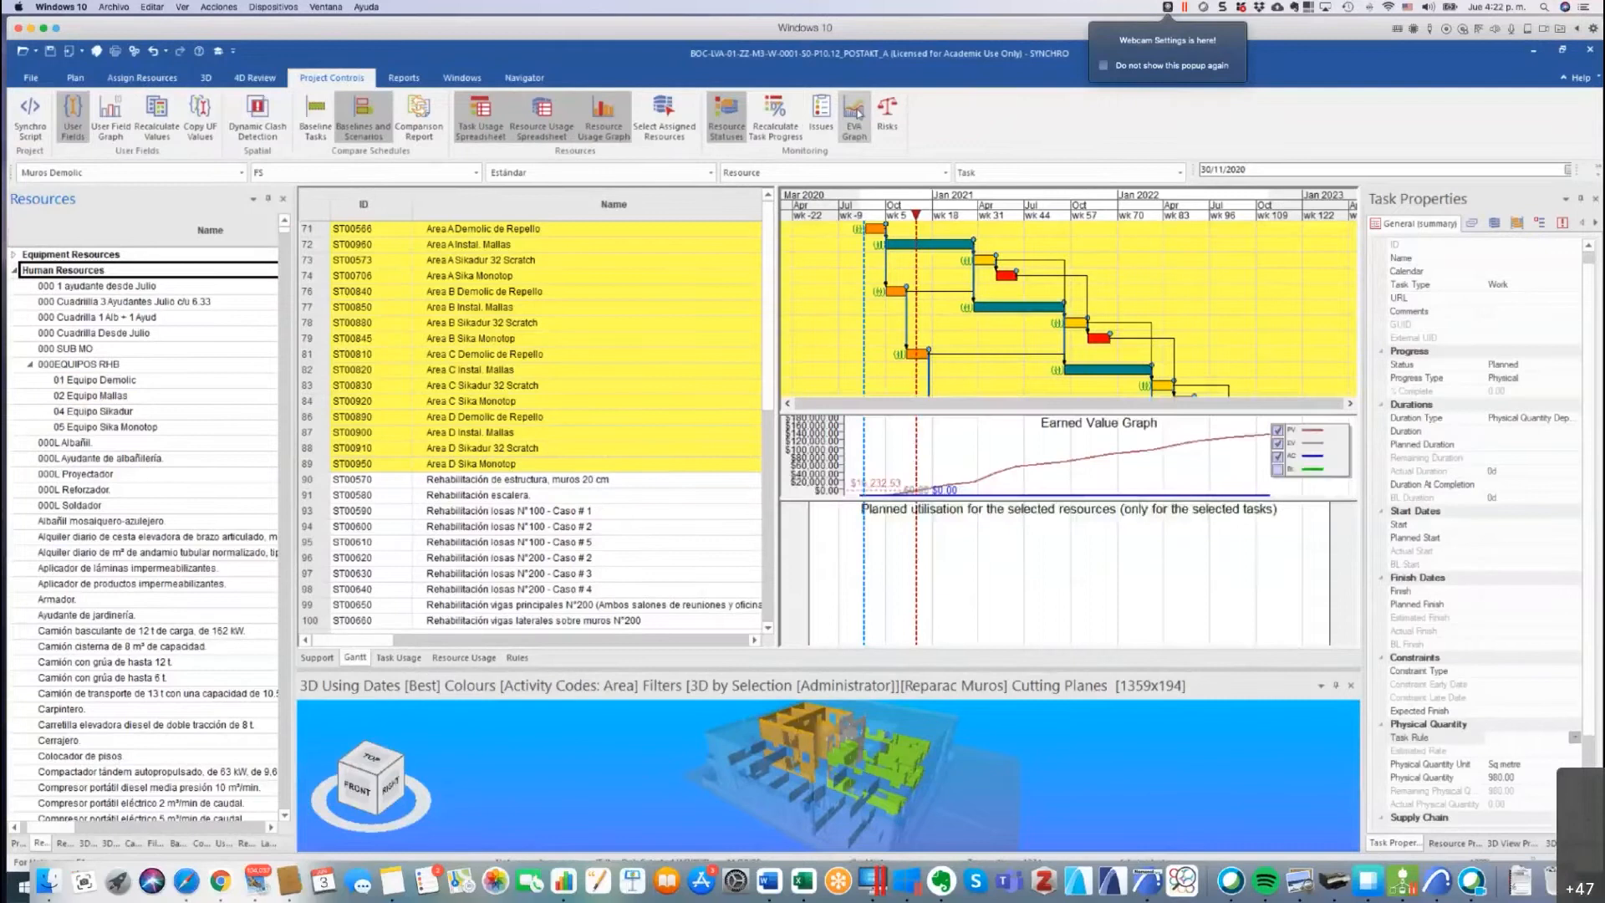
drag(1081, 499, 871, 569)
drag(1076, 569, 1072, 552)
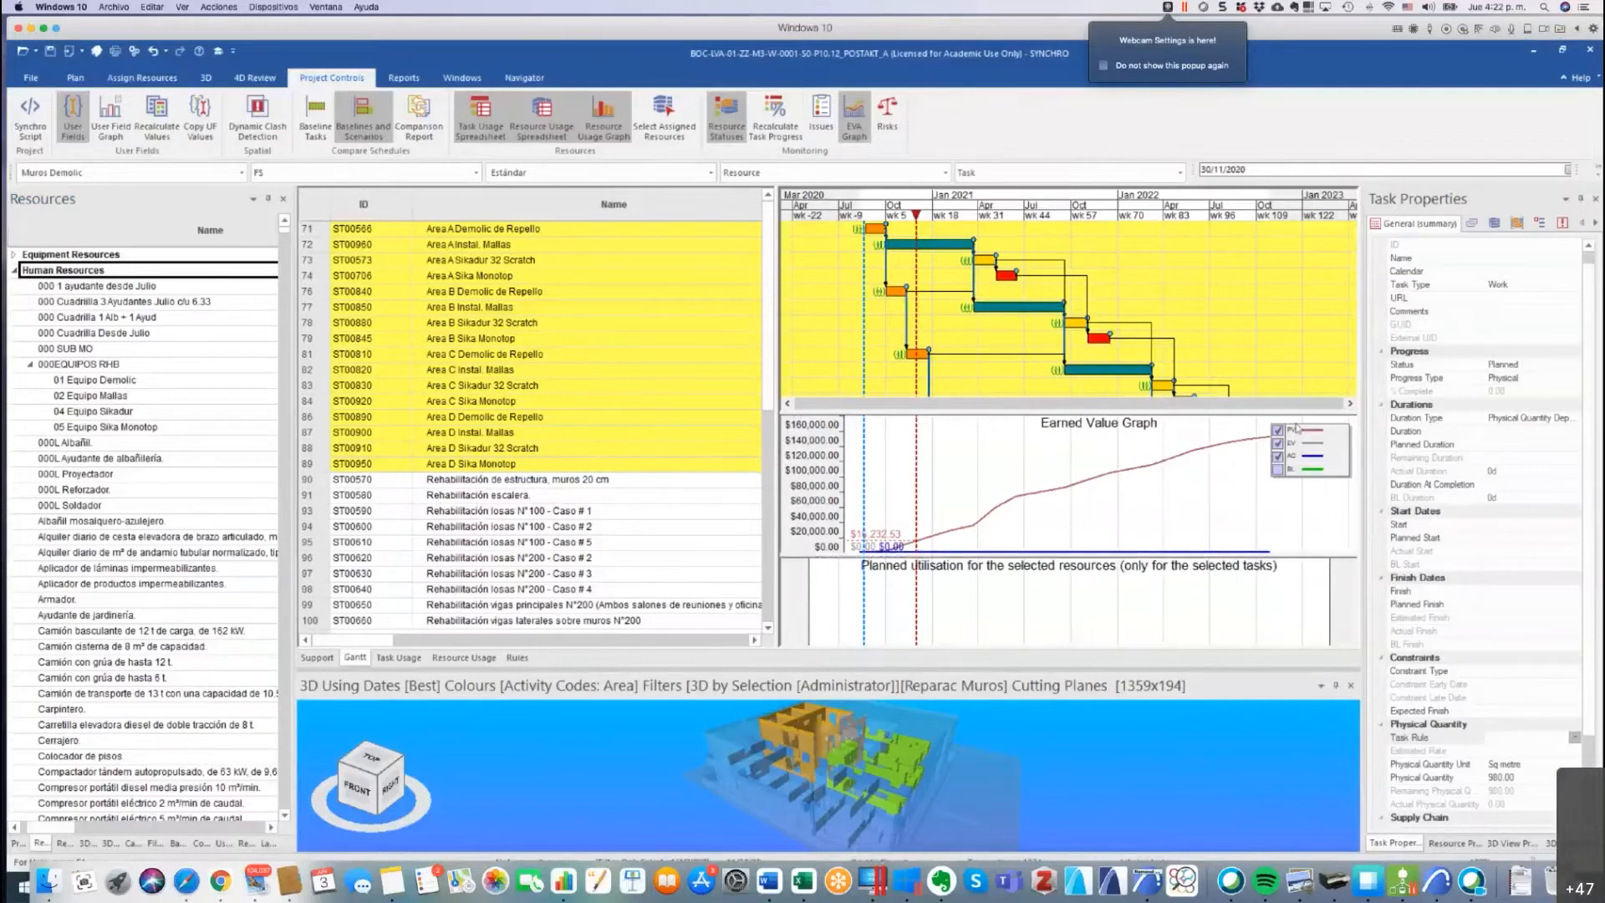
Move the focus time to 10/03/2021 and graph the earned value of the tasks from Area A Sikadur 32 Scratch to Area B Instal. Mallas.
drag(928, 216, 989, 219)
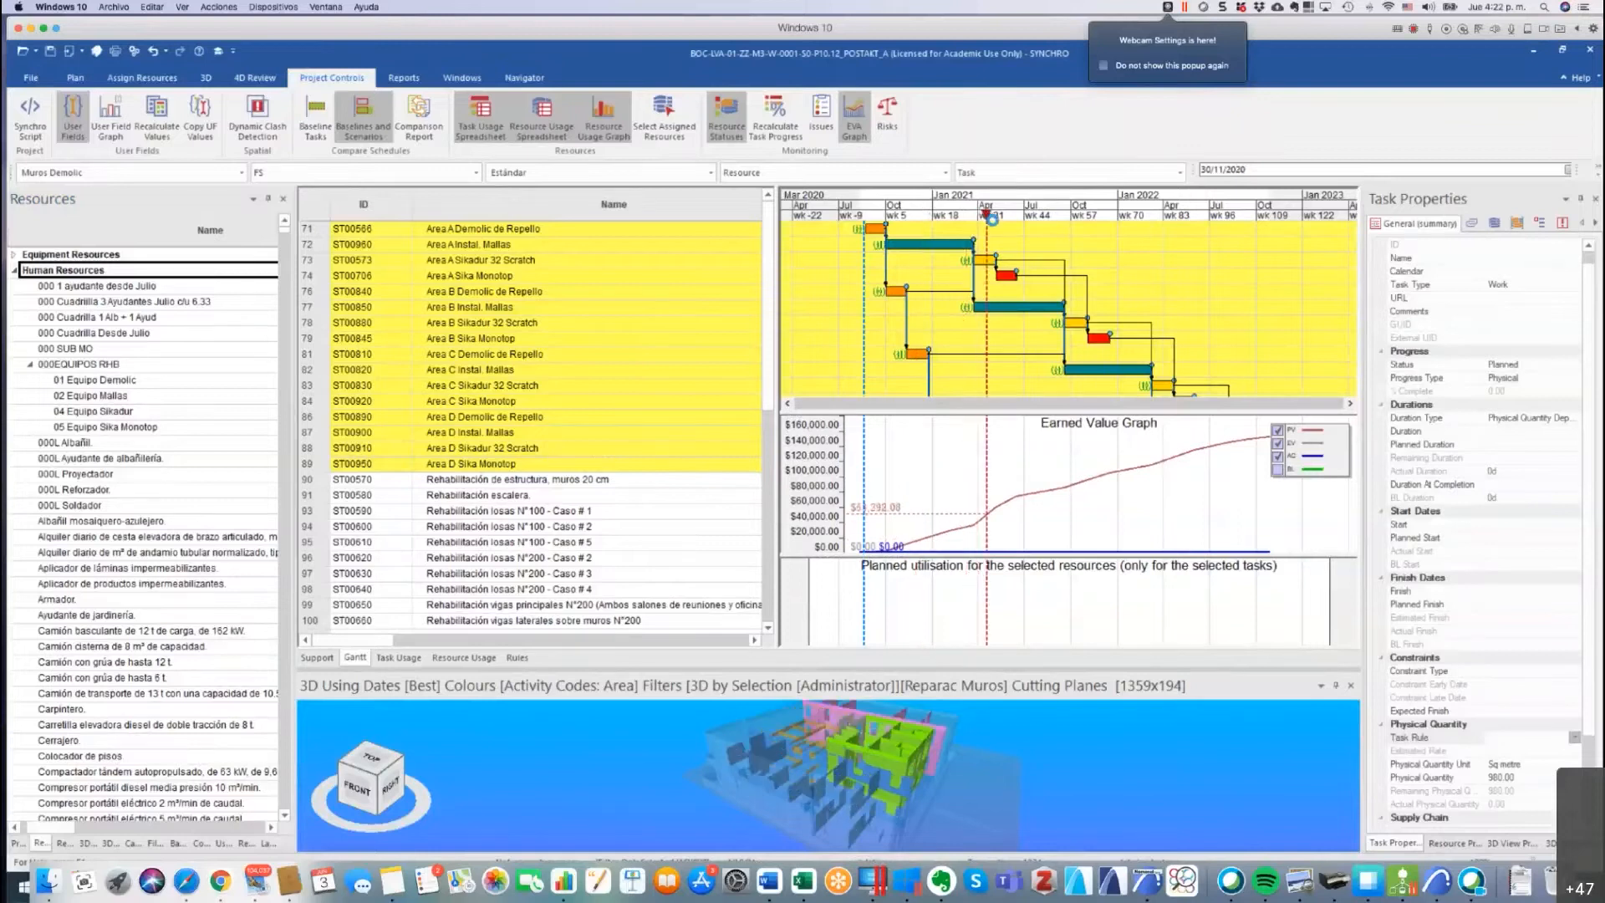
click(966, 218)
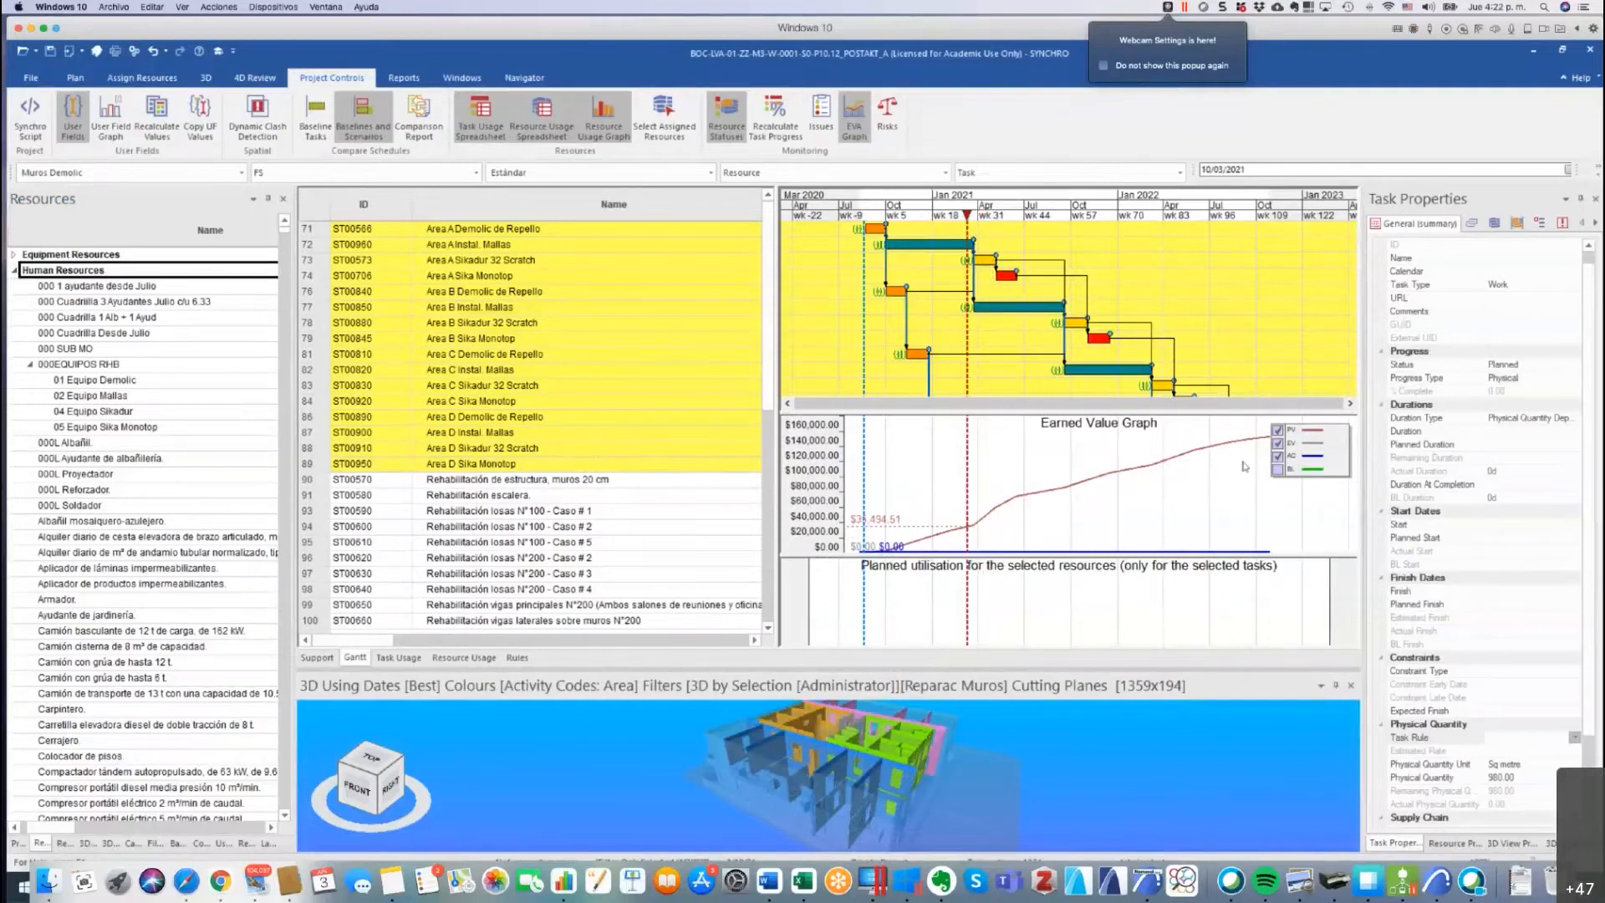
click(518, 260)
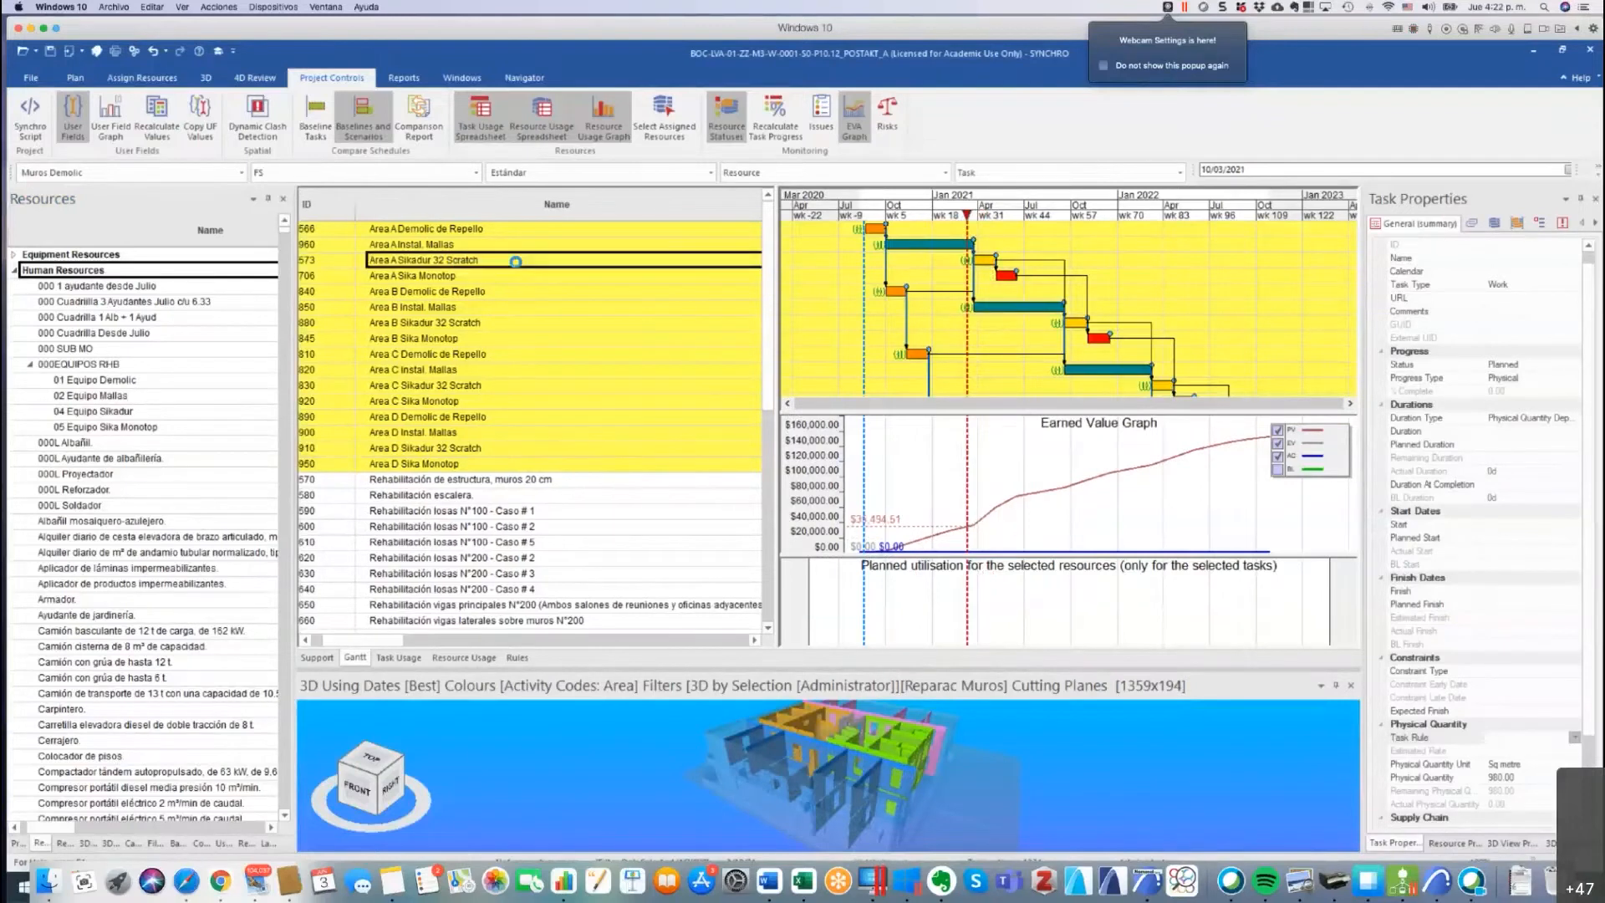
shift+click(564, 307)
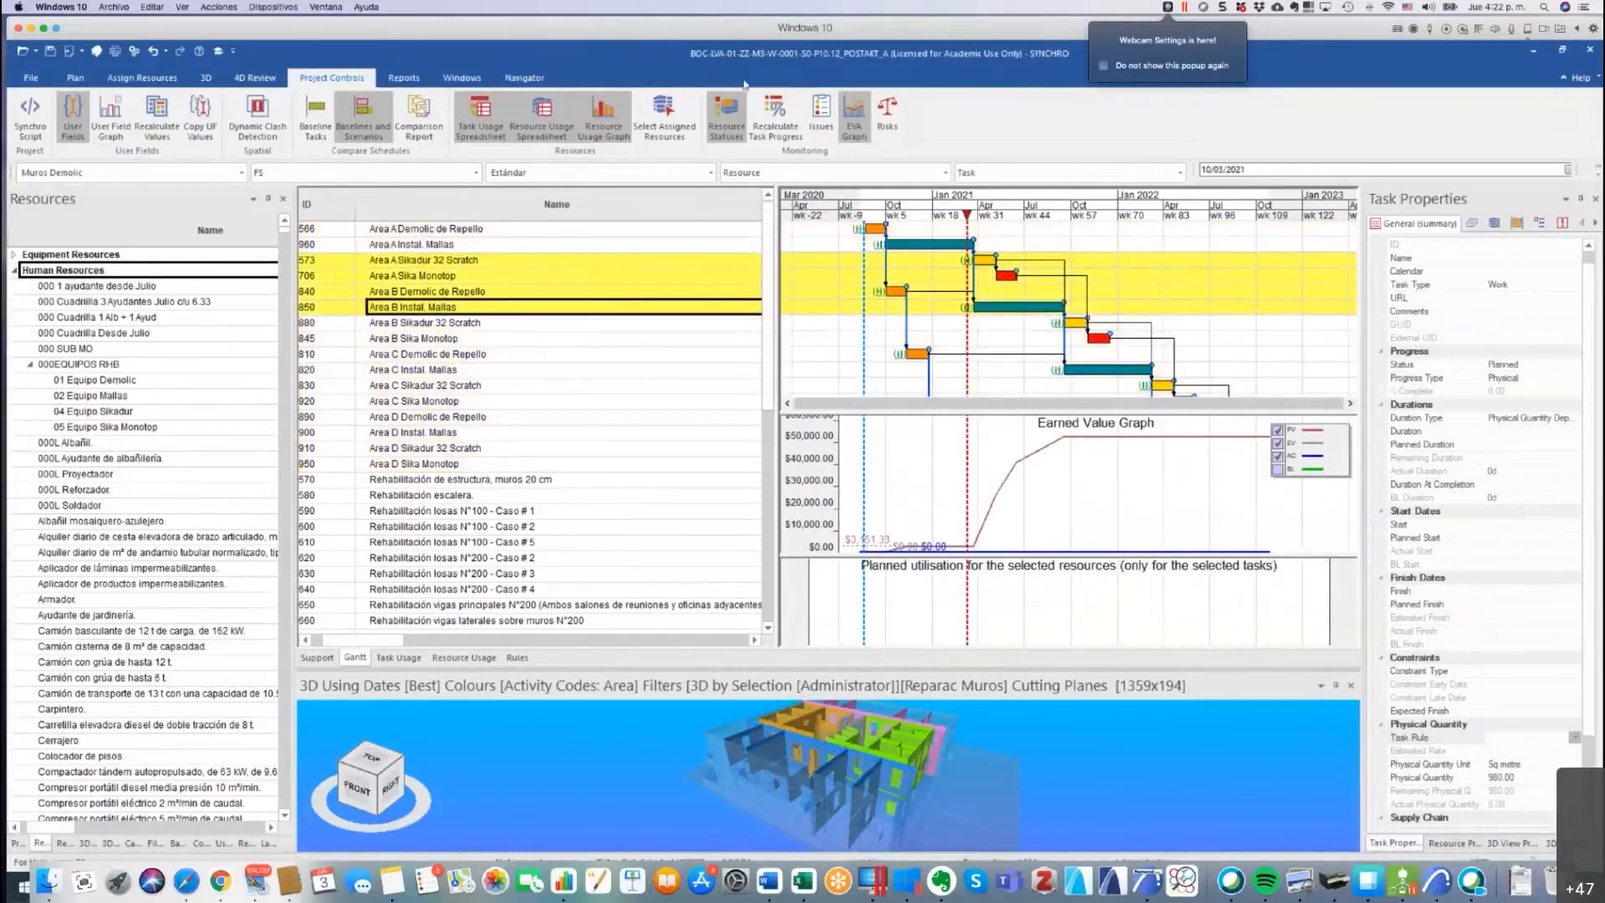
Group the Gantt tasks by WBS and graph the earned value of Area A Demolic de Repello.
click(75, 77)
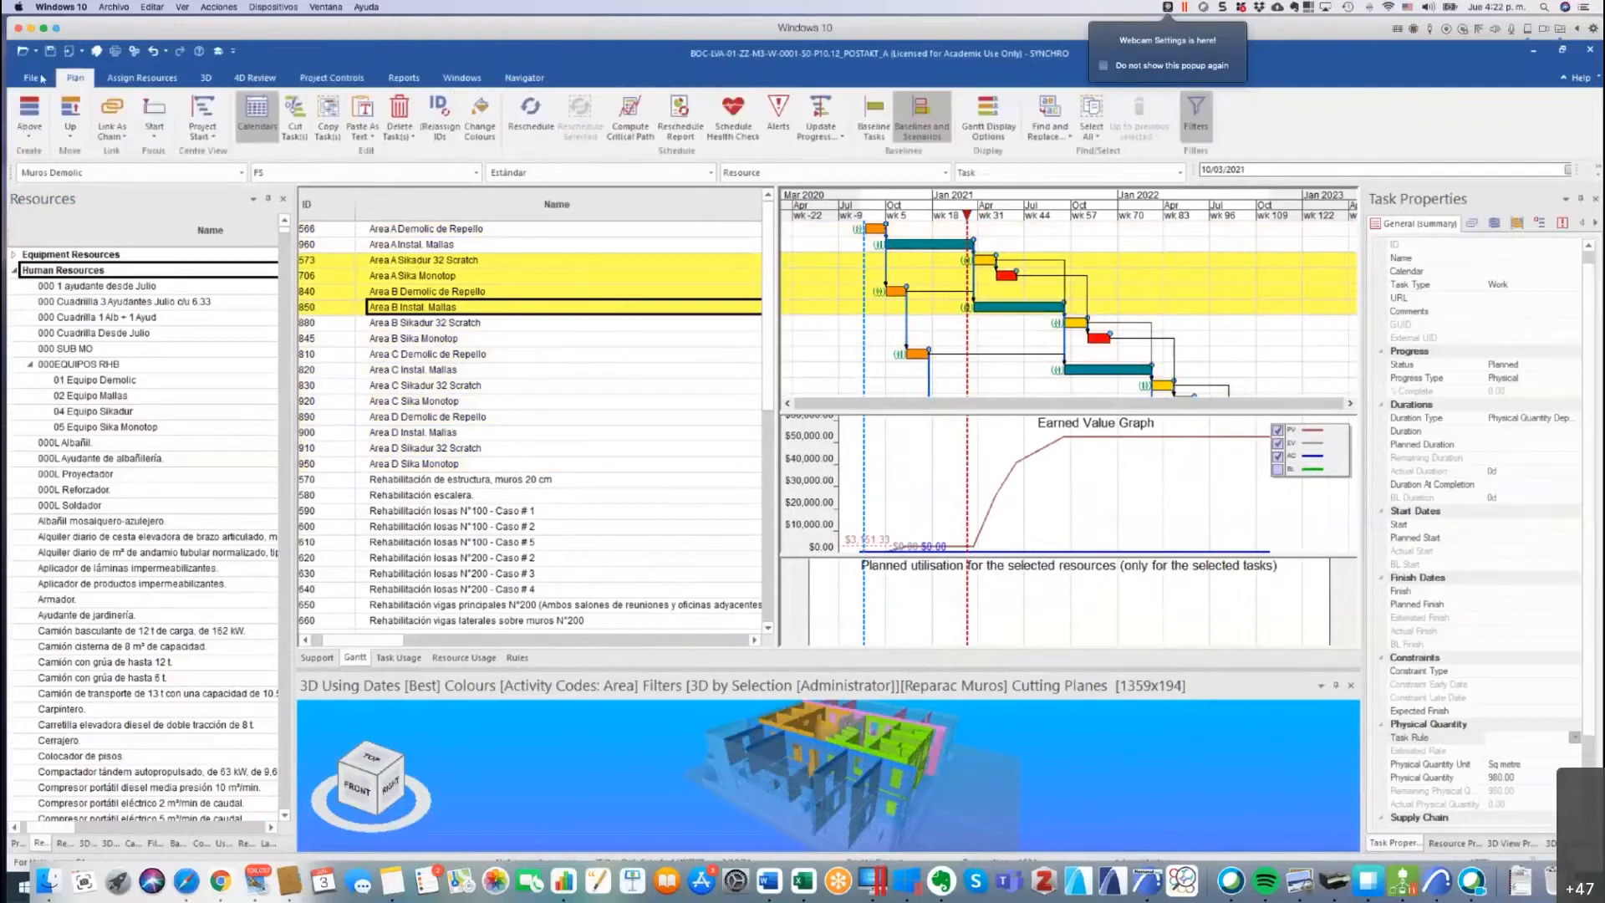
click(1007, 113)
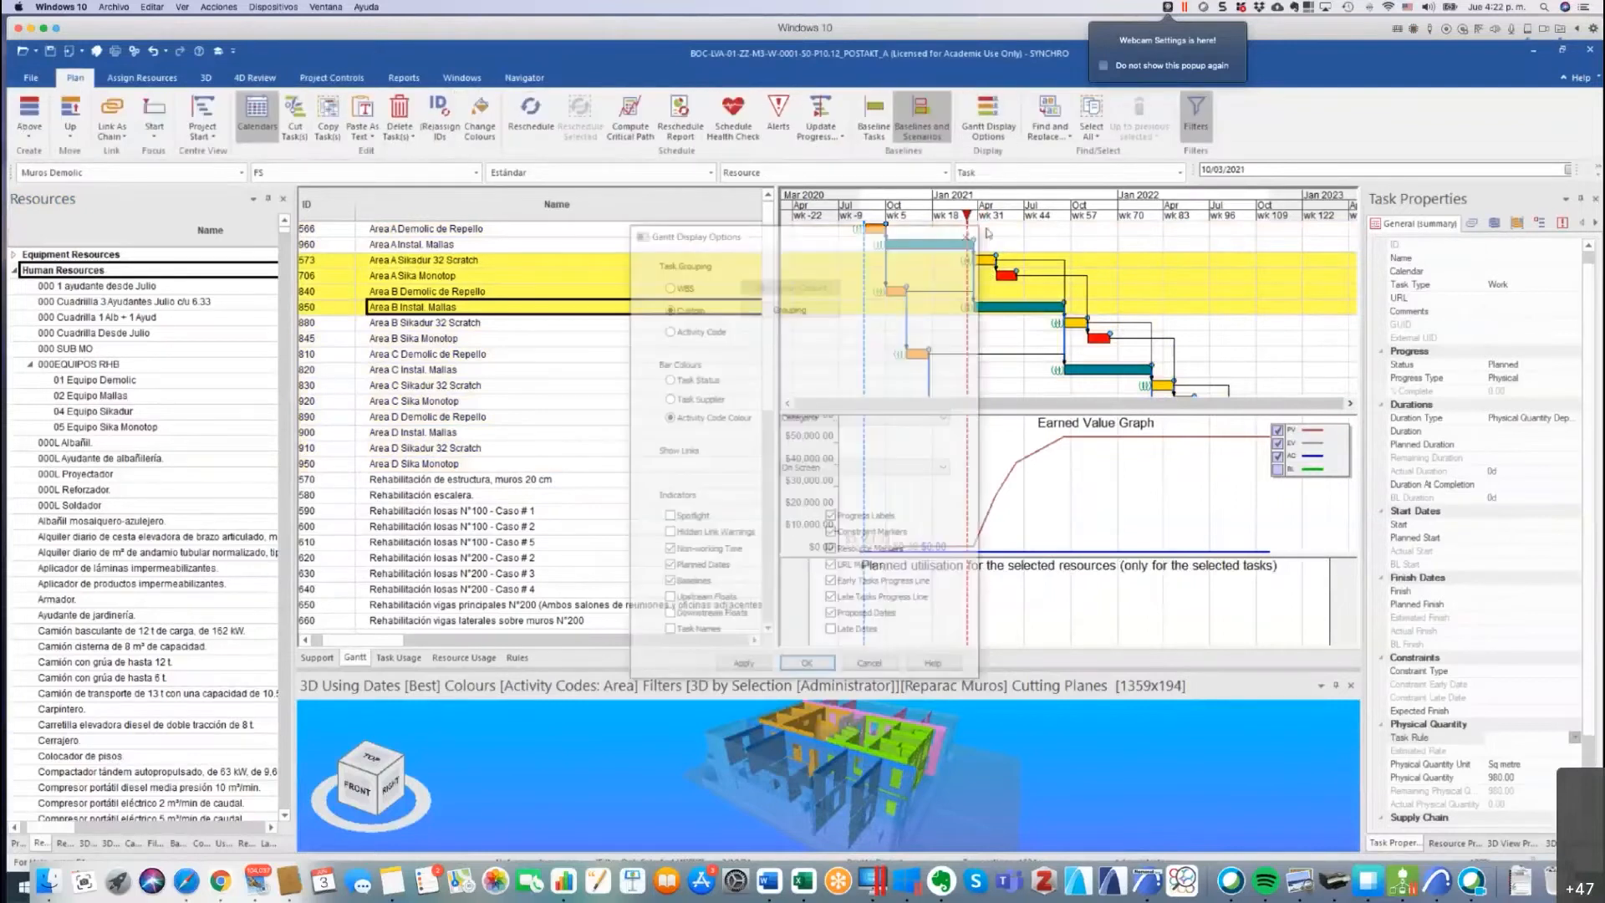
click(668, 286)
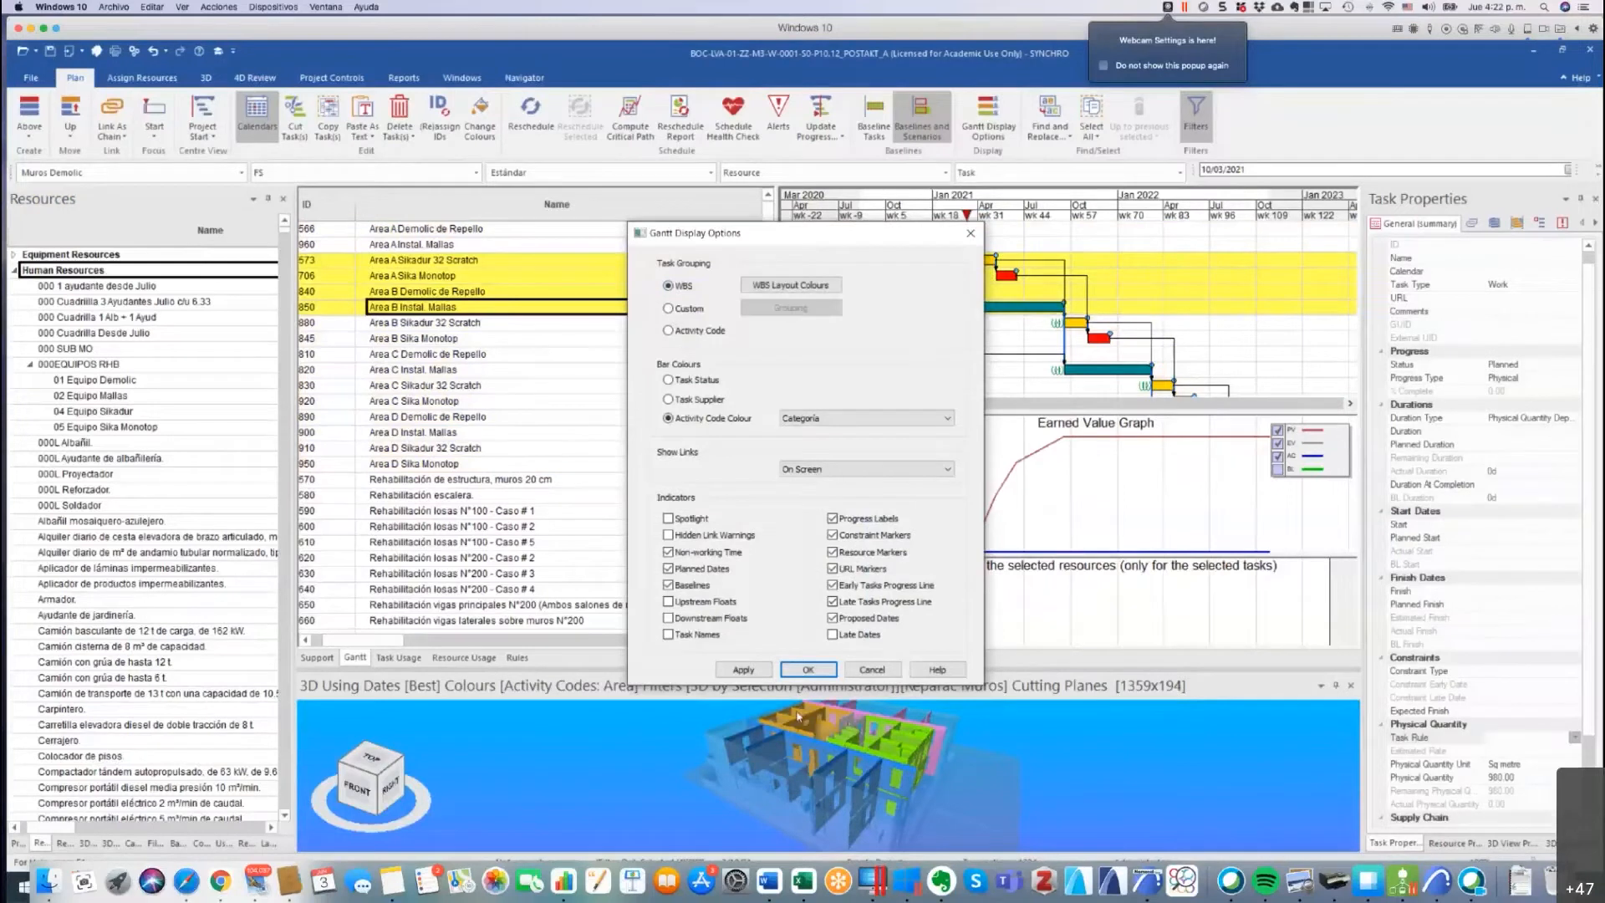
click(805, 671)
click(534, 294)
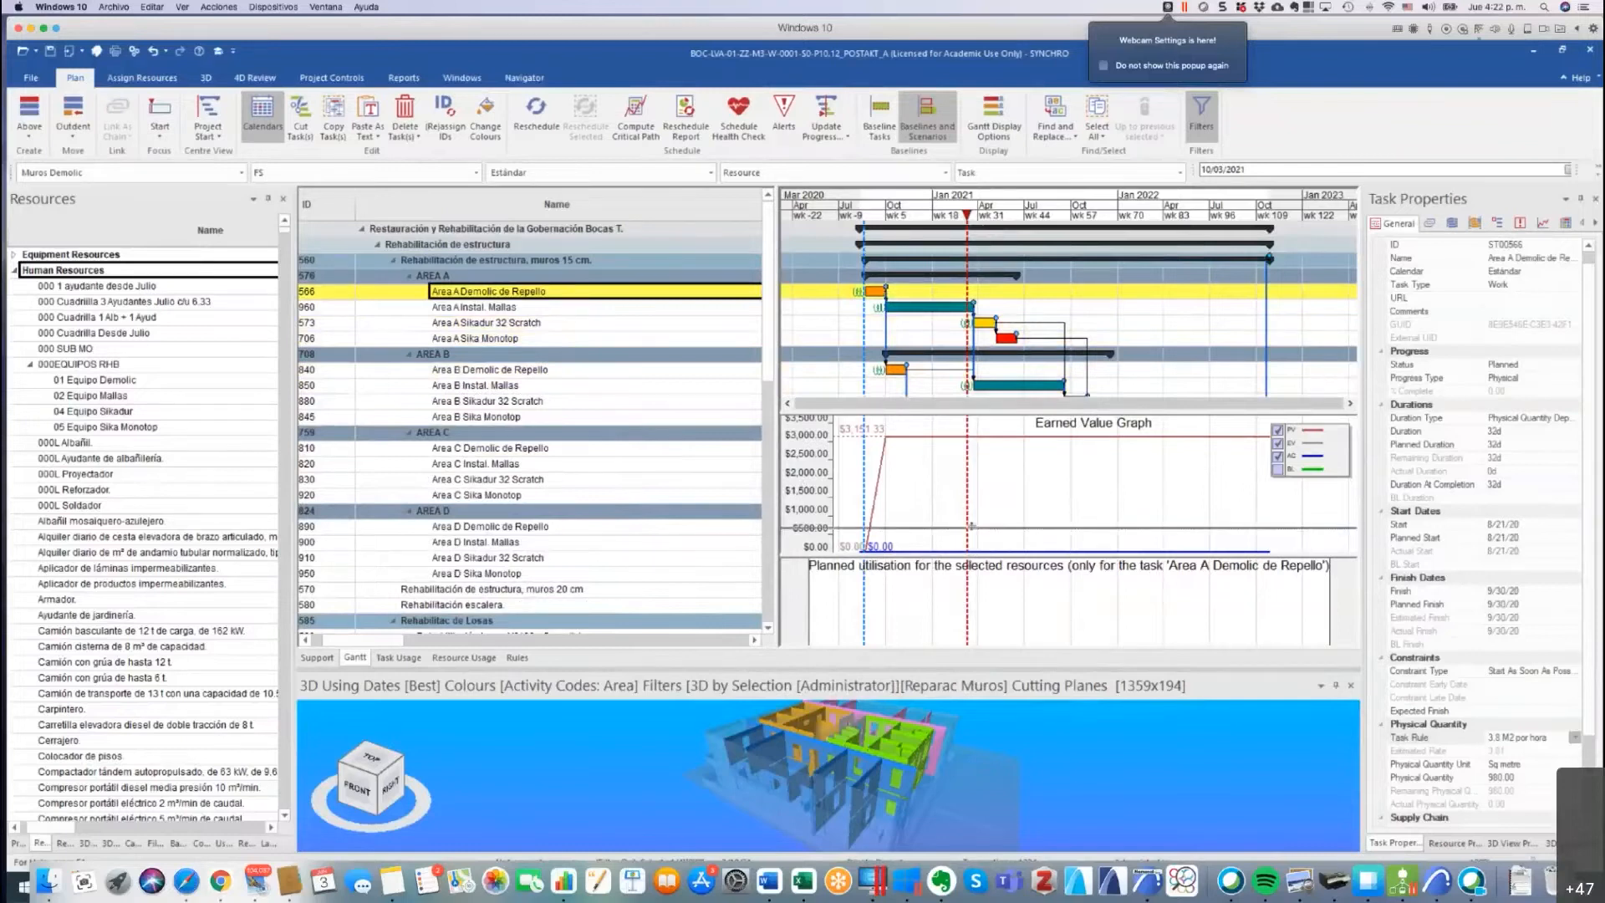
drag(971, 526, 971, 531)
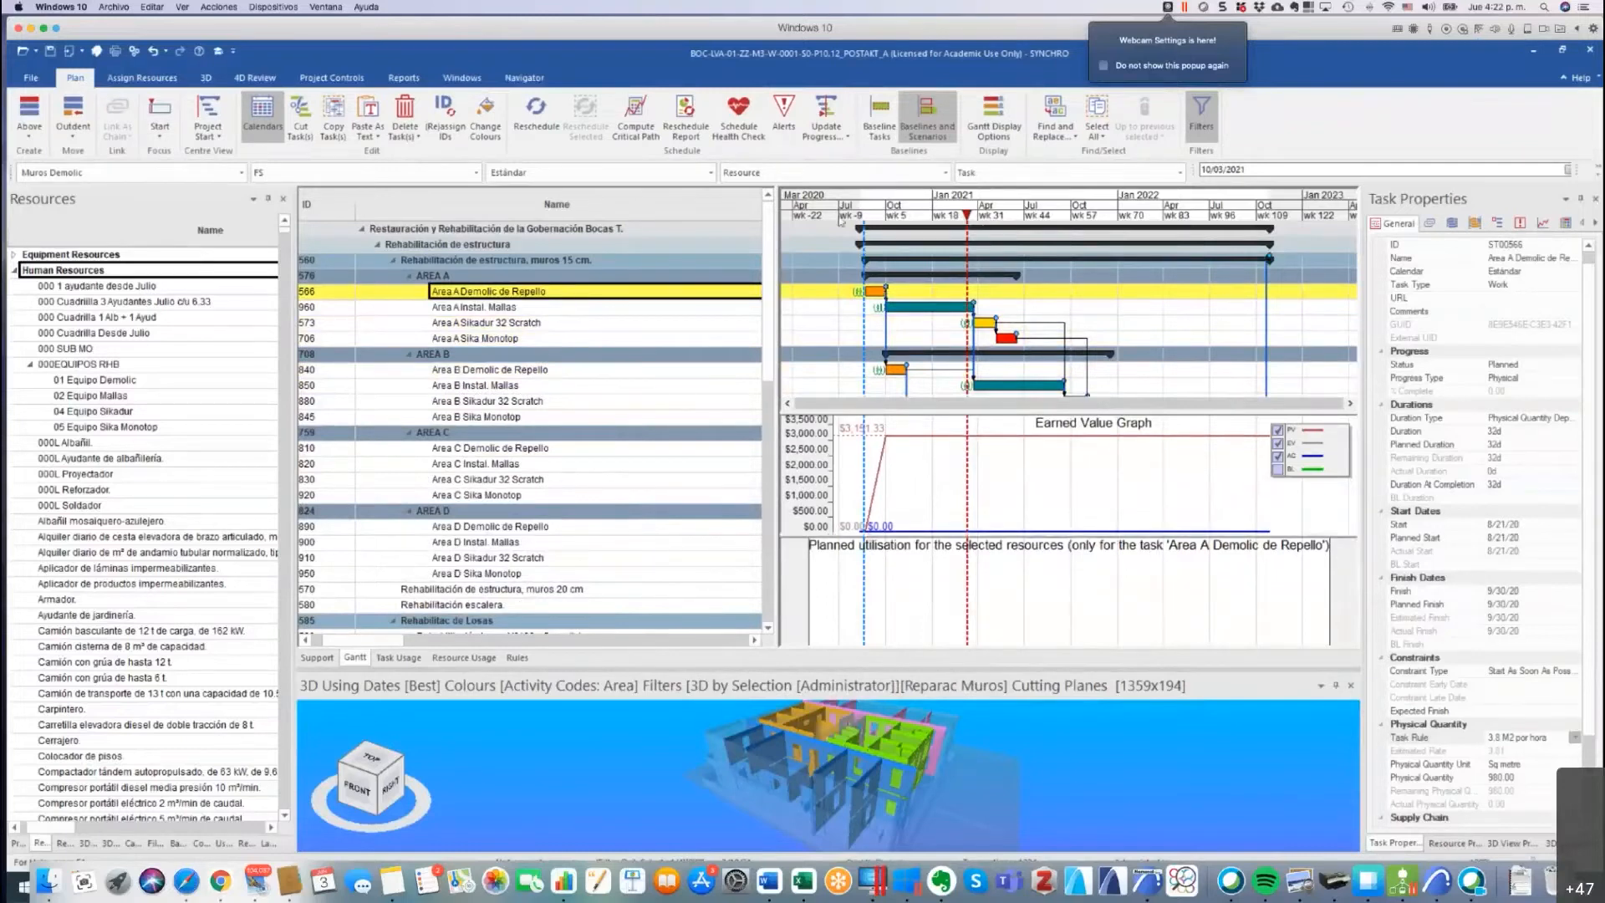
Hide the resource usage and earned value graphs, and enlarge the 3D view beneath the Gantt.
click(133, 80)
drag(864, 668, 864, 629)
drag(1030, 408, 1030, 430)
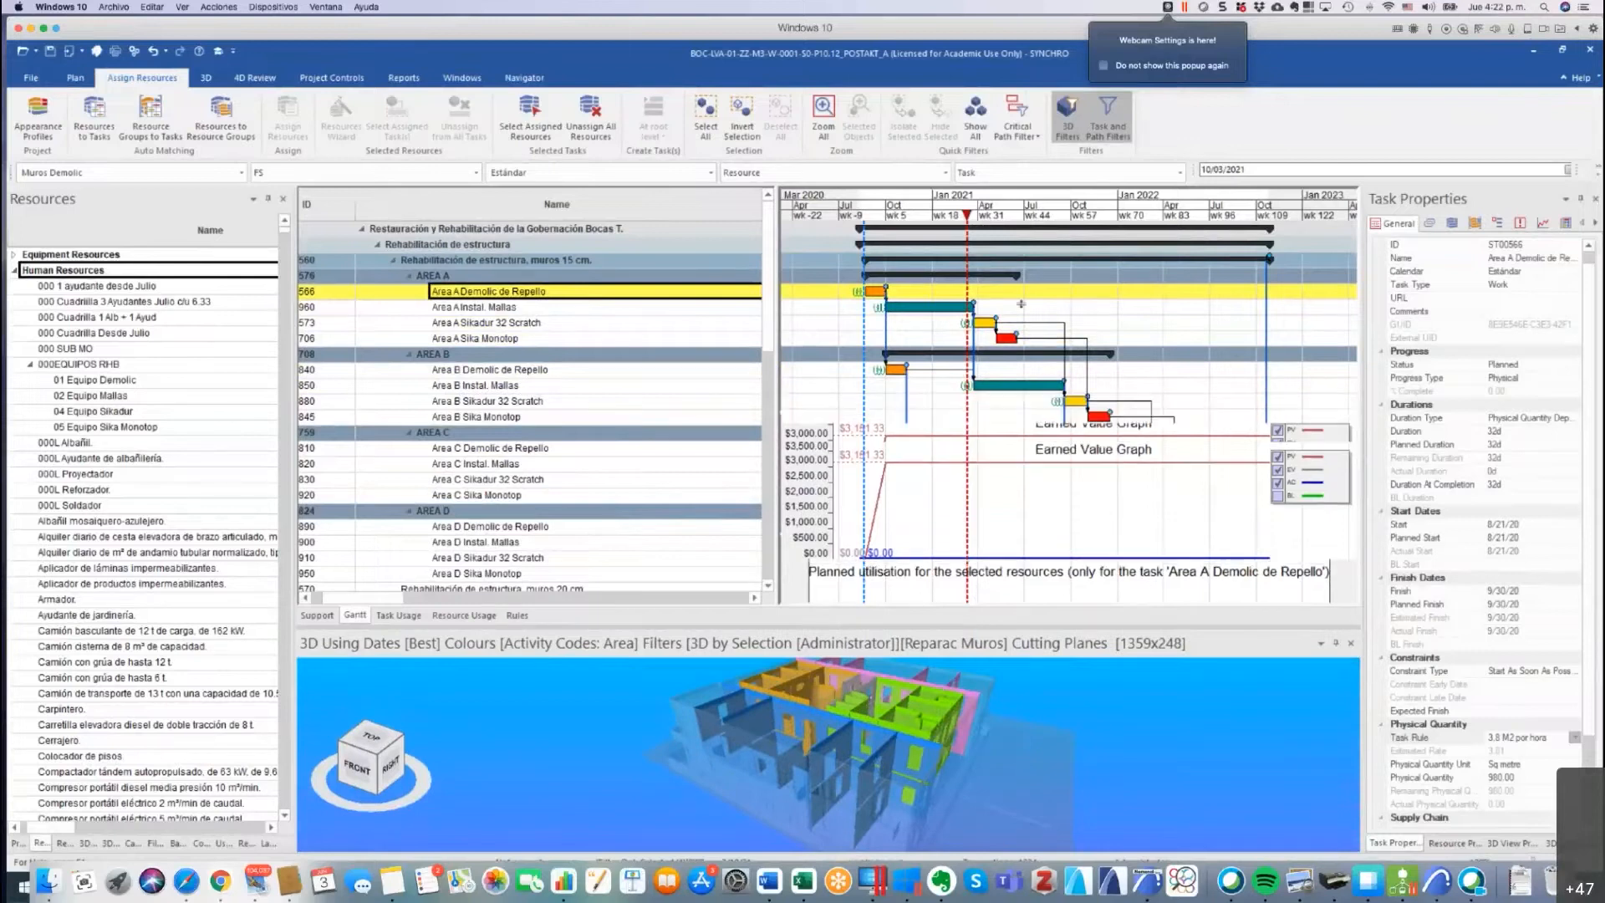
click(403, 78)
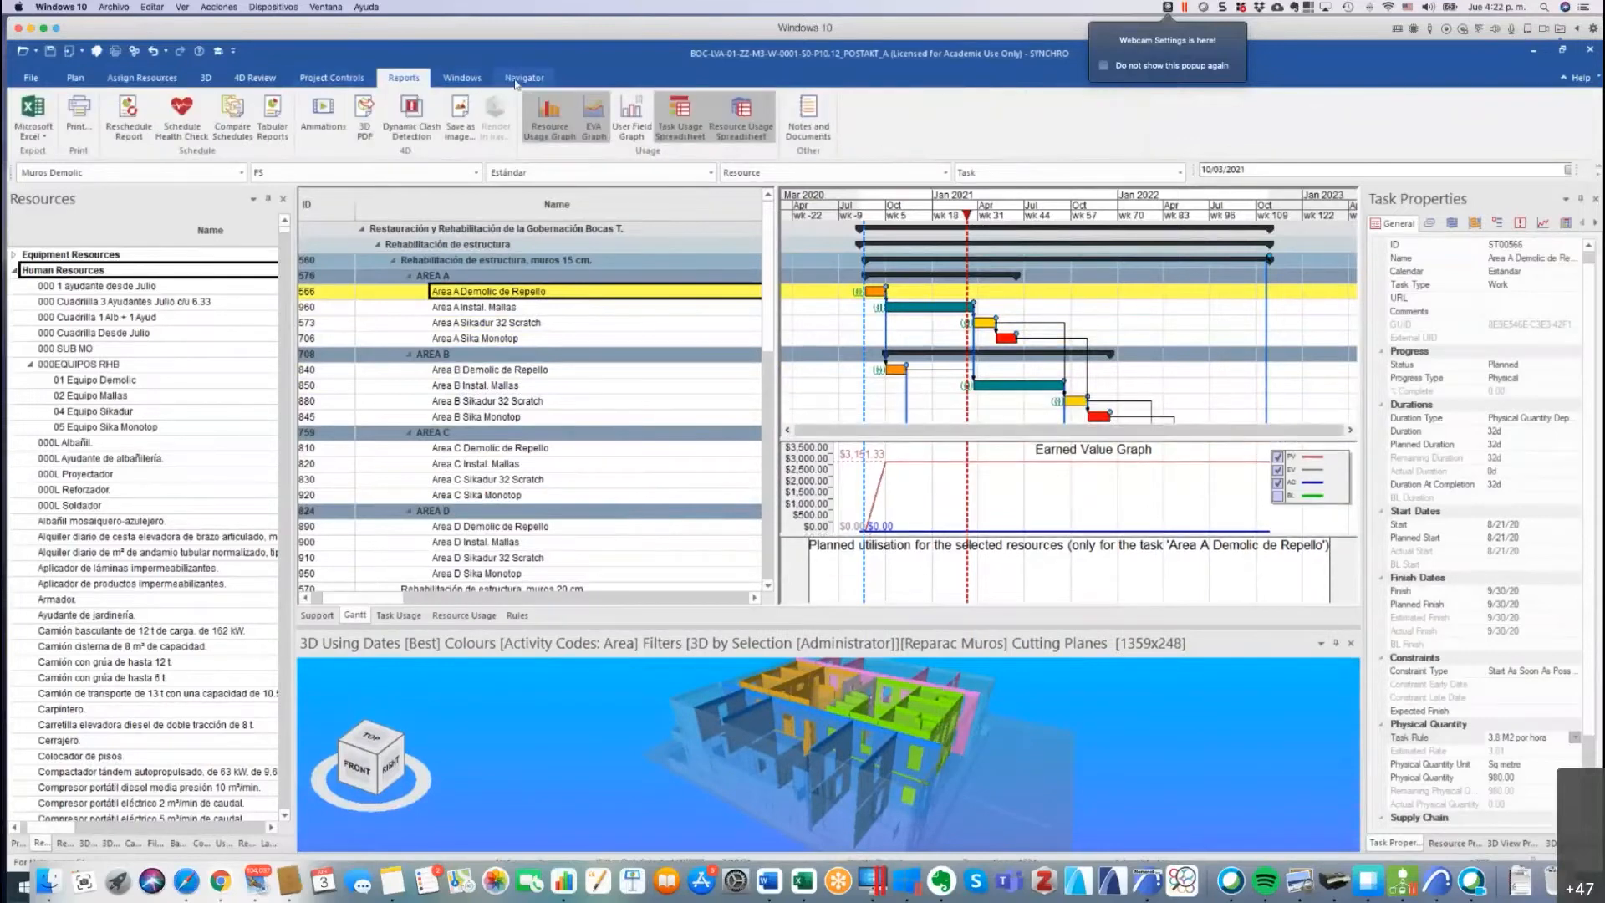
click(585, 117)
drag(926, 632, 919, 565)
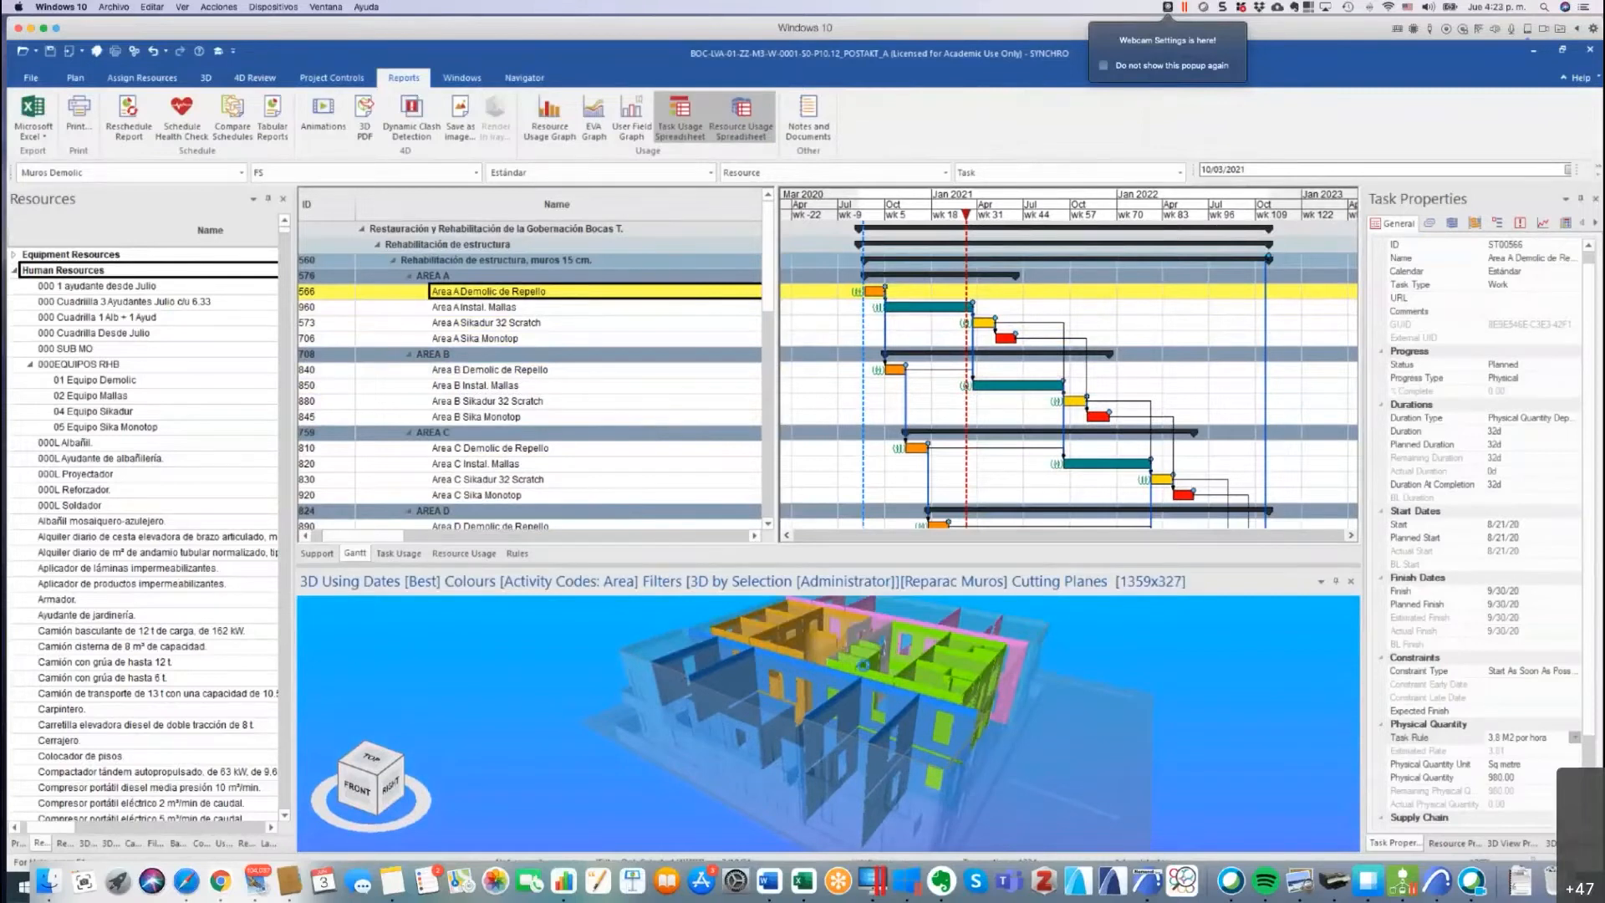
Move the focus time to 25/10/2021 and compare the 3D wall colours with the Area activity codes.
click(863, 664)
drag(864, 662, 865, 656)
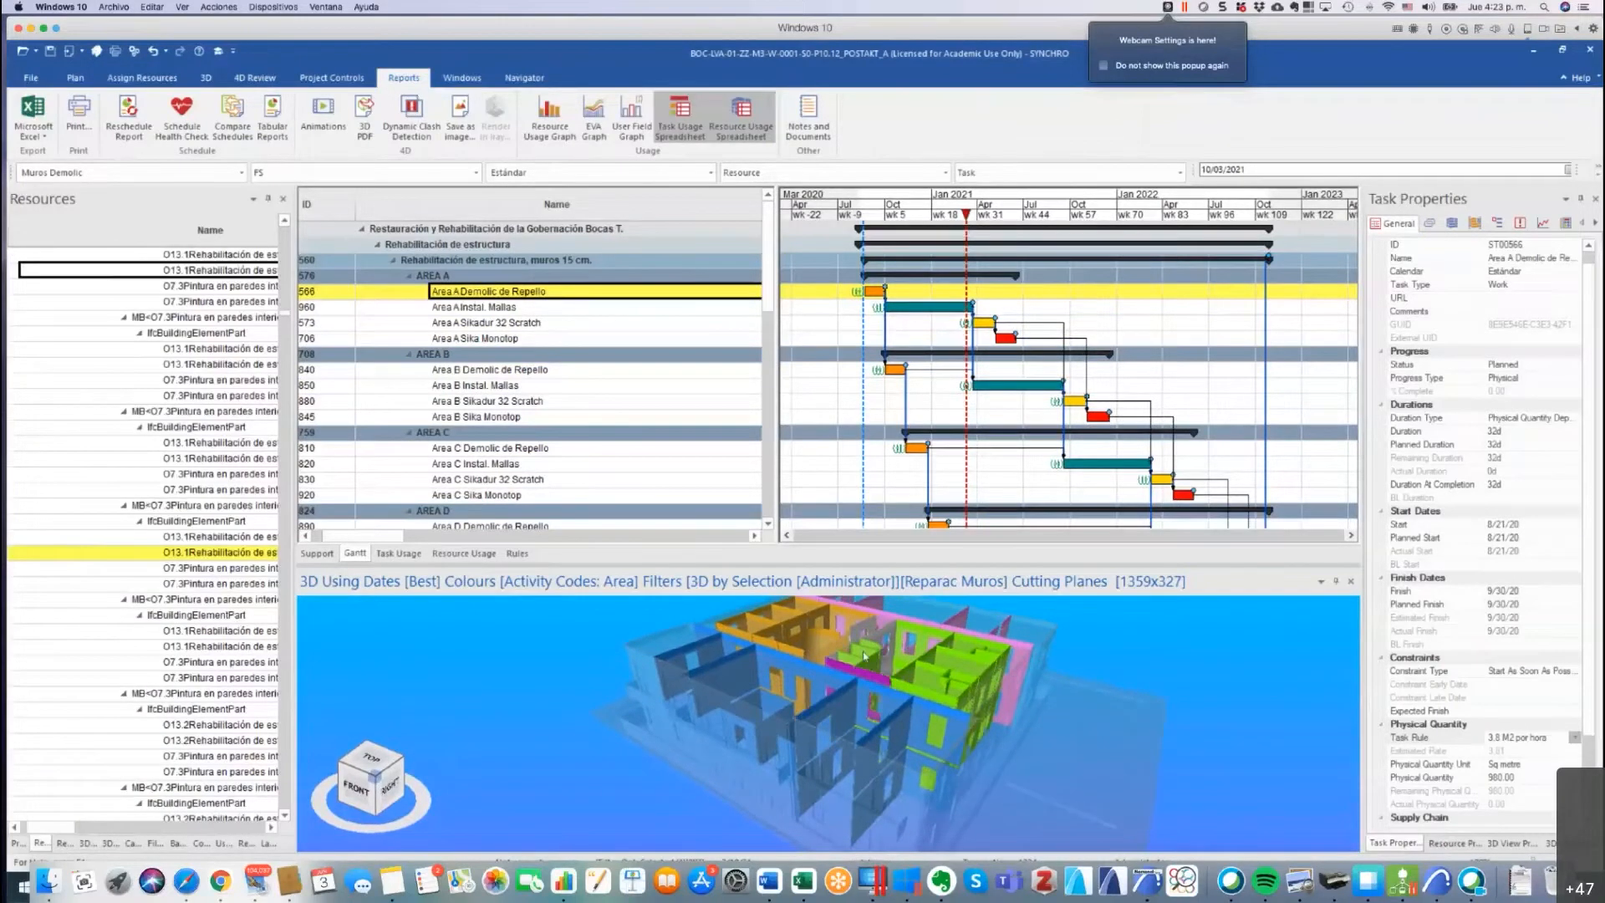
drag(1010, 218, 1081, 223)
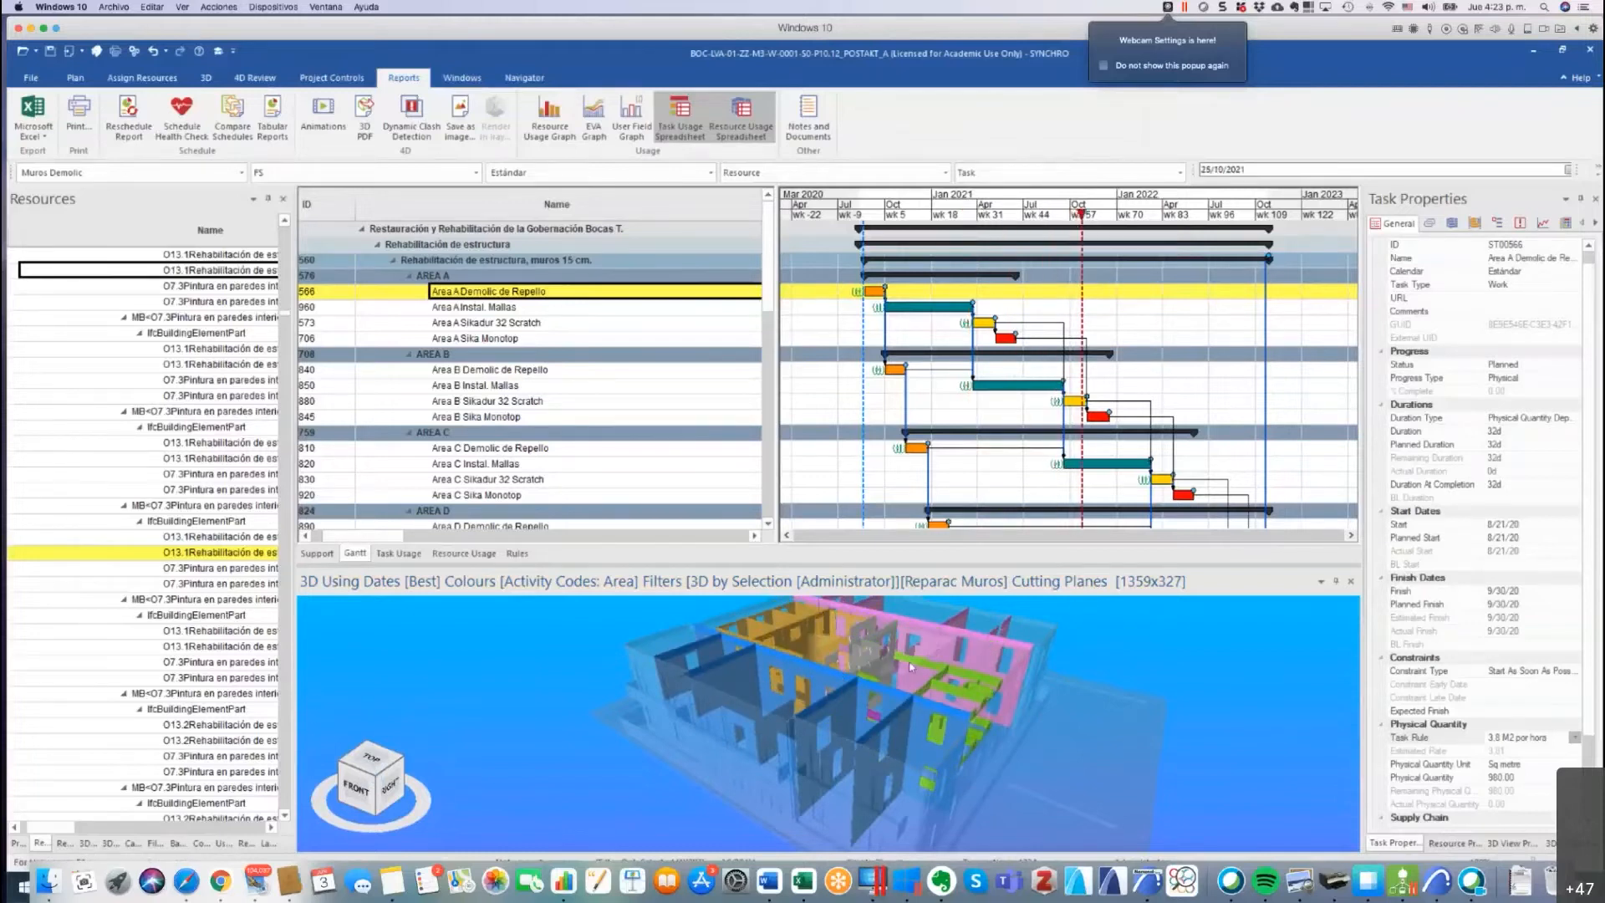
click(201, 842)
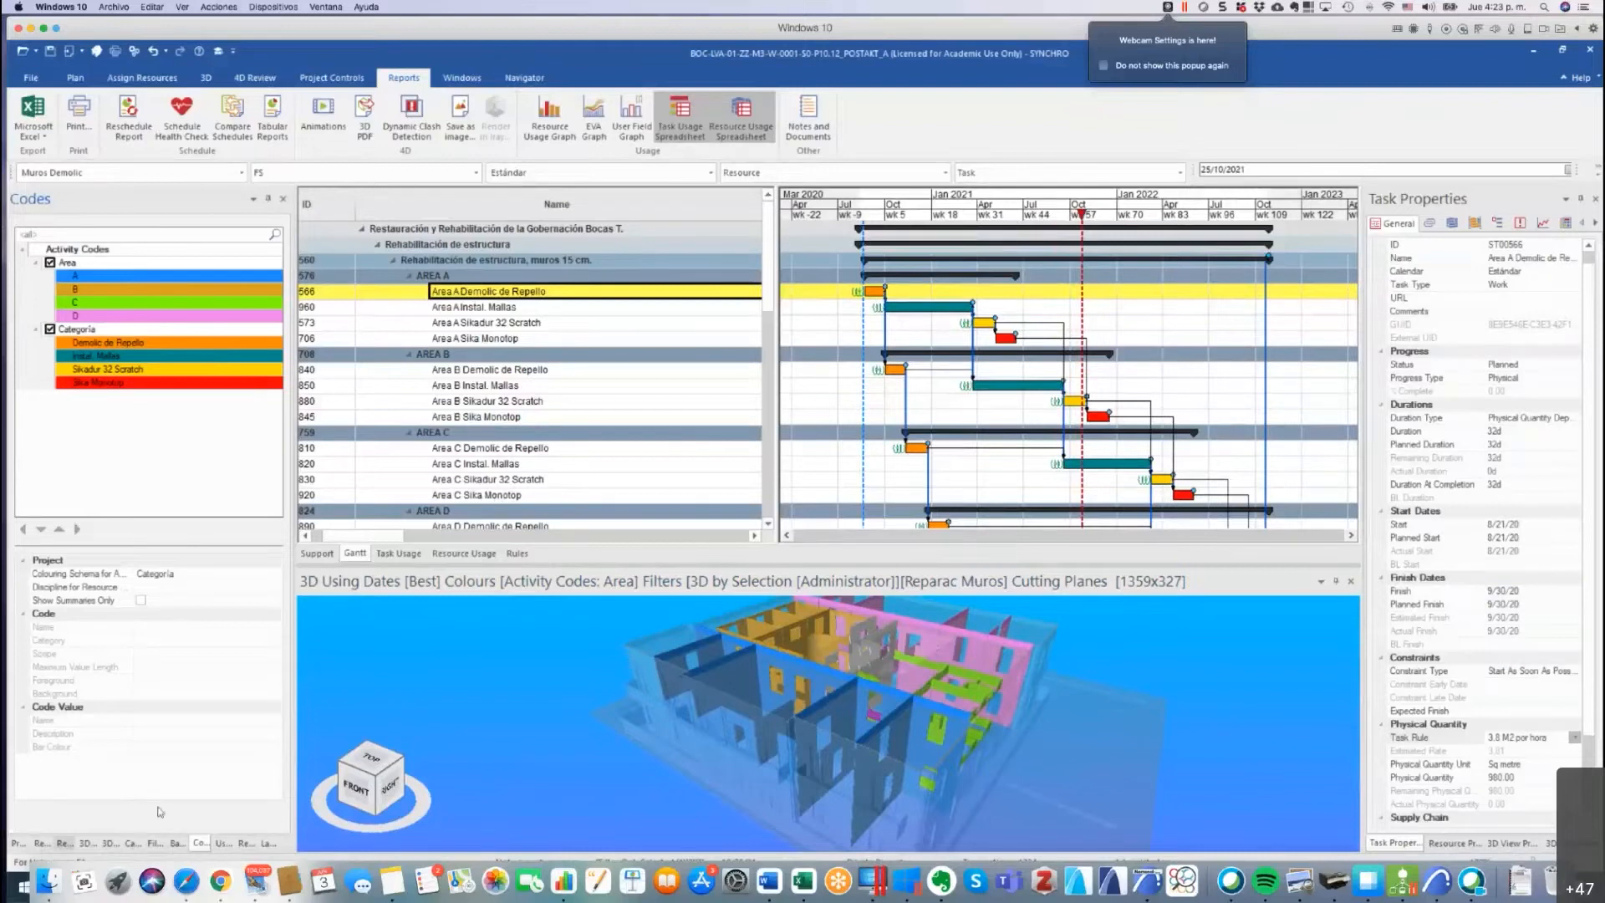
drag(924, 669, 1039, 657)
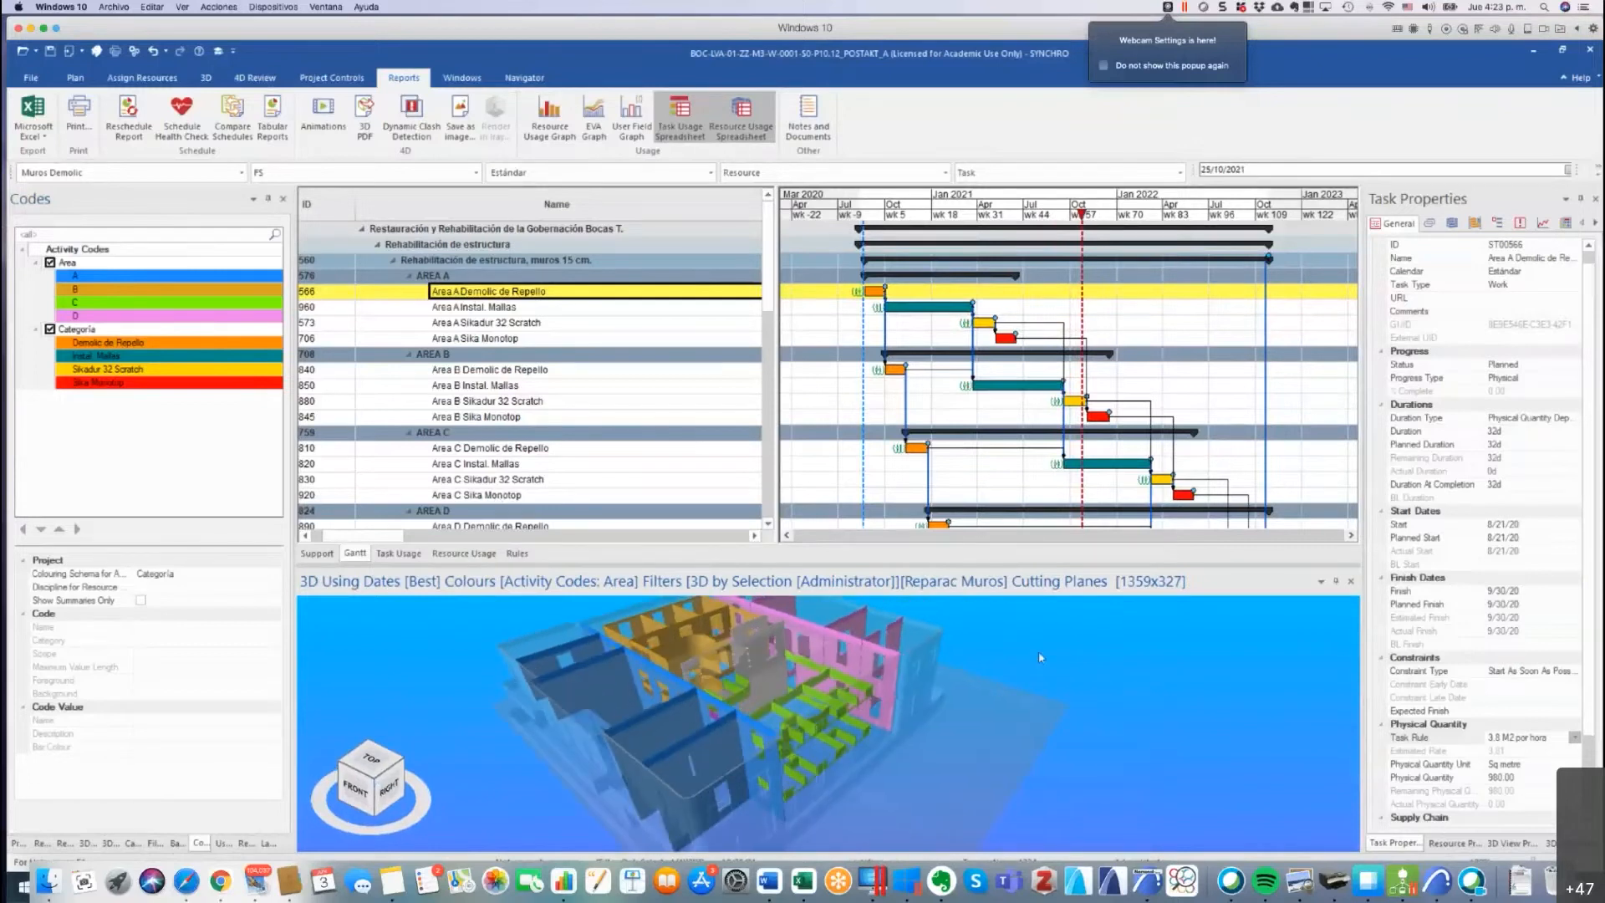
Baseline all tasks as Baseline 6/3/21, refreshing the critical path first, and check the baseline bars in the Gantt.
click(177, 843)
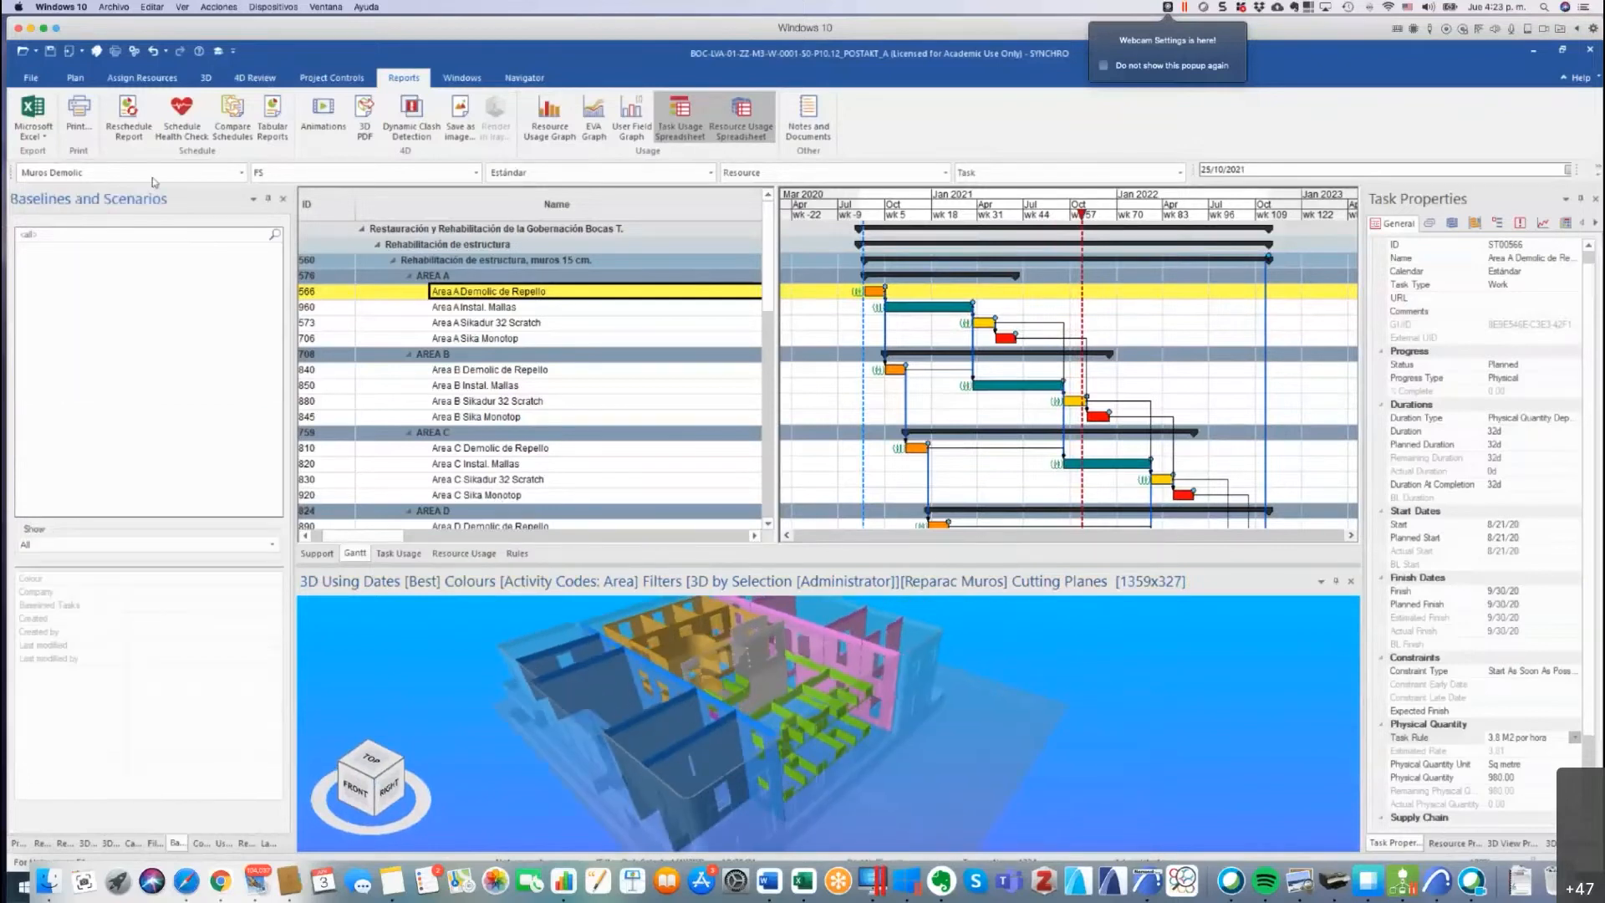
drag(911, 707, 915, 711)
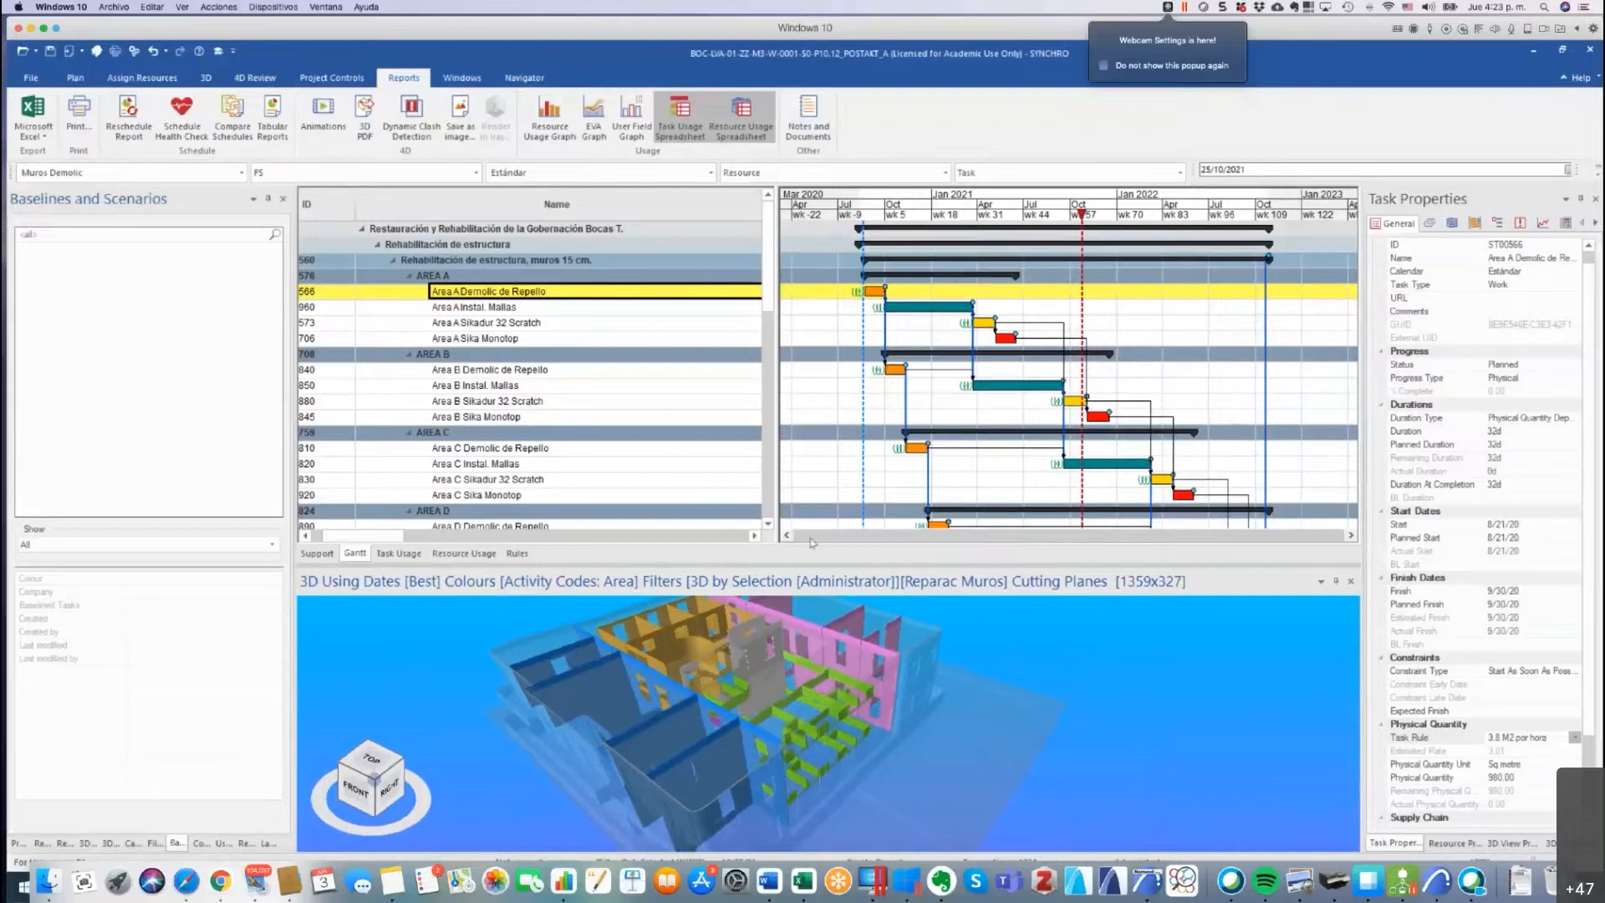
right_click(537, 291)
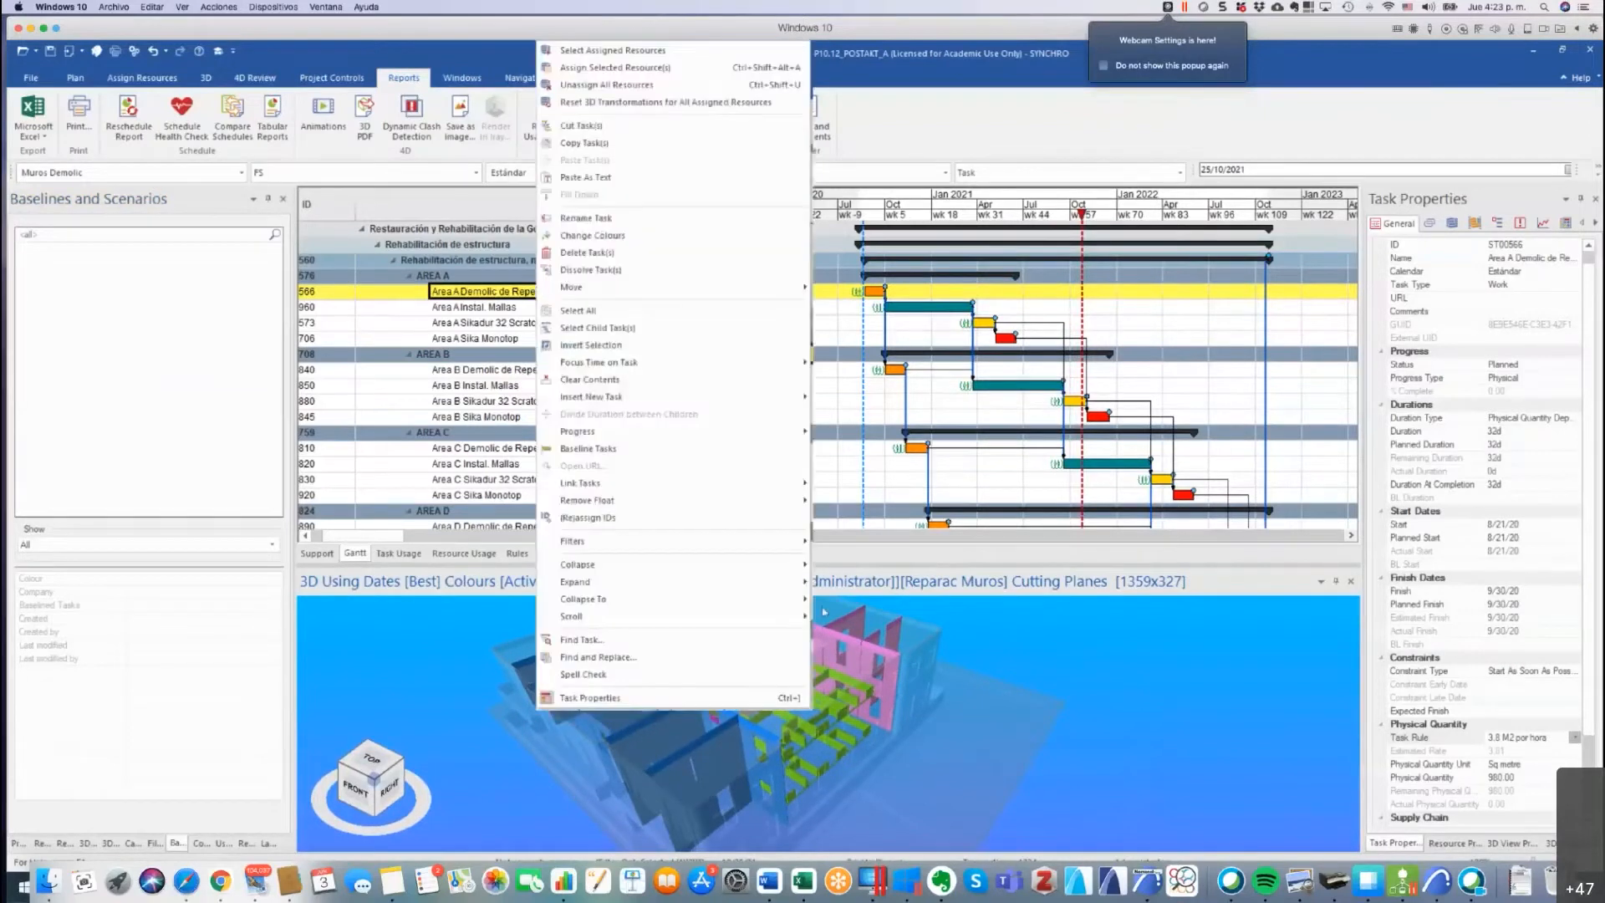
click(649, 450)
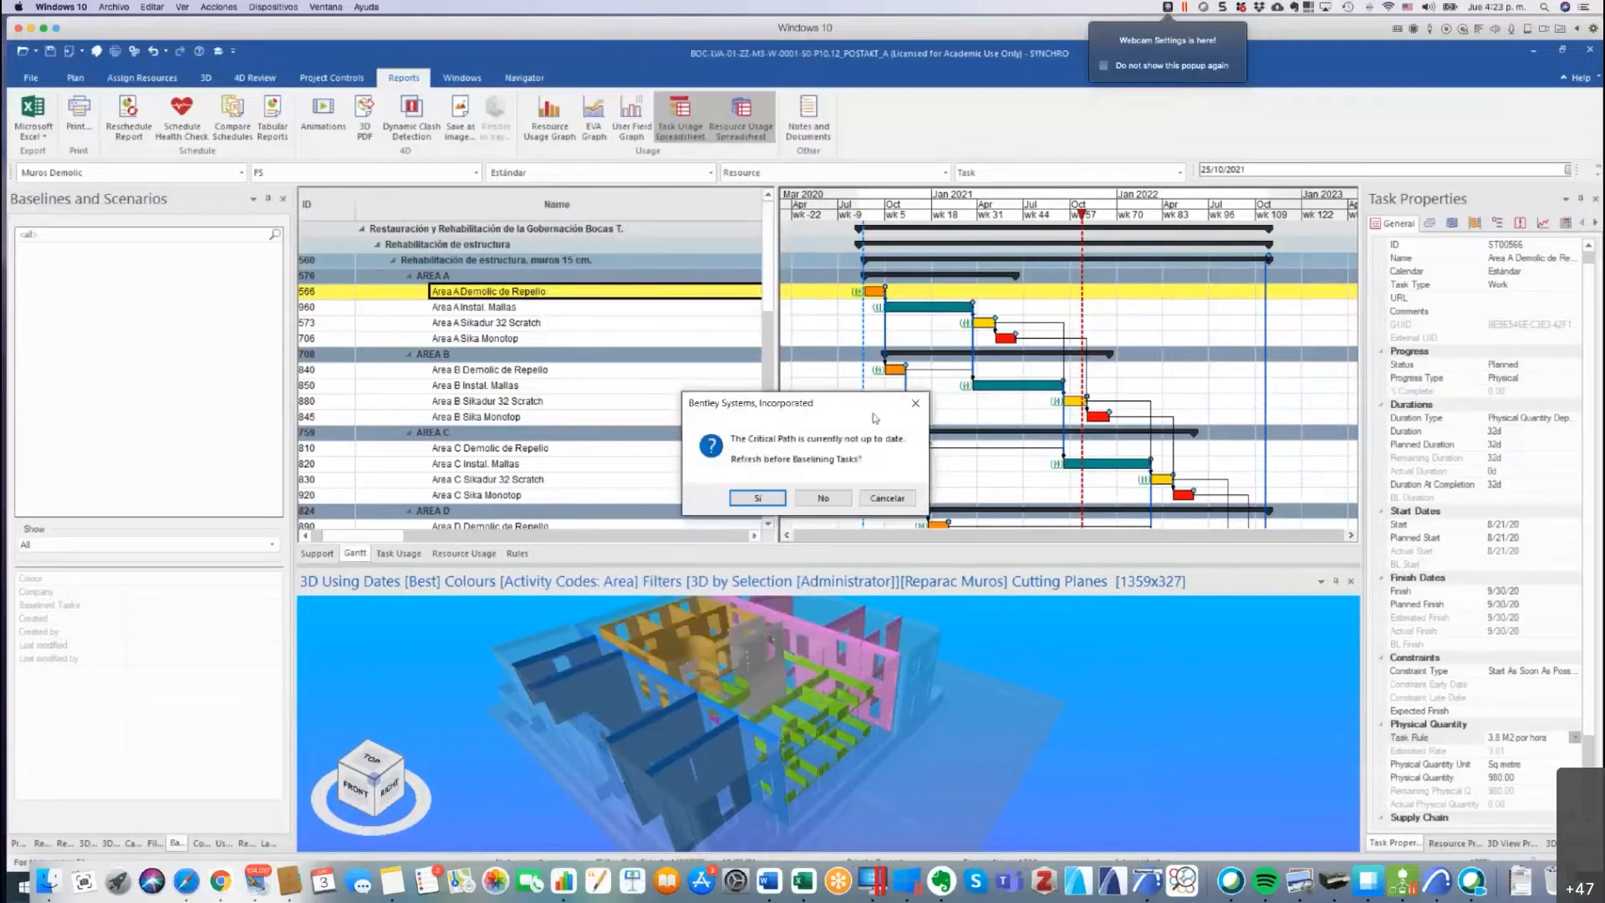
click(759, 496)
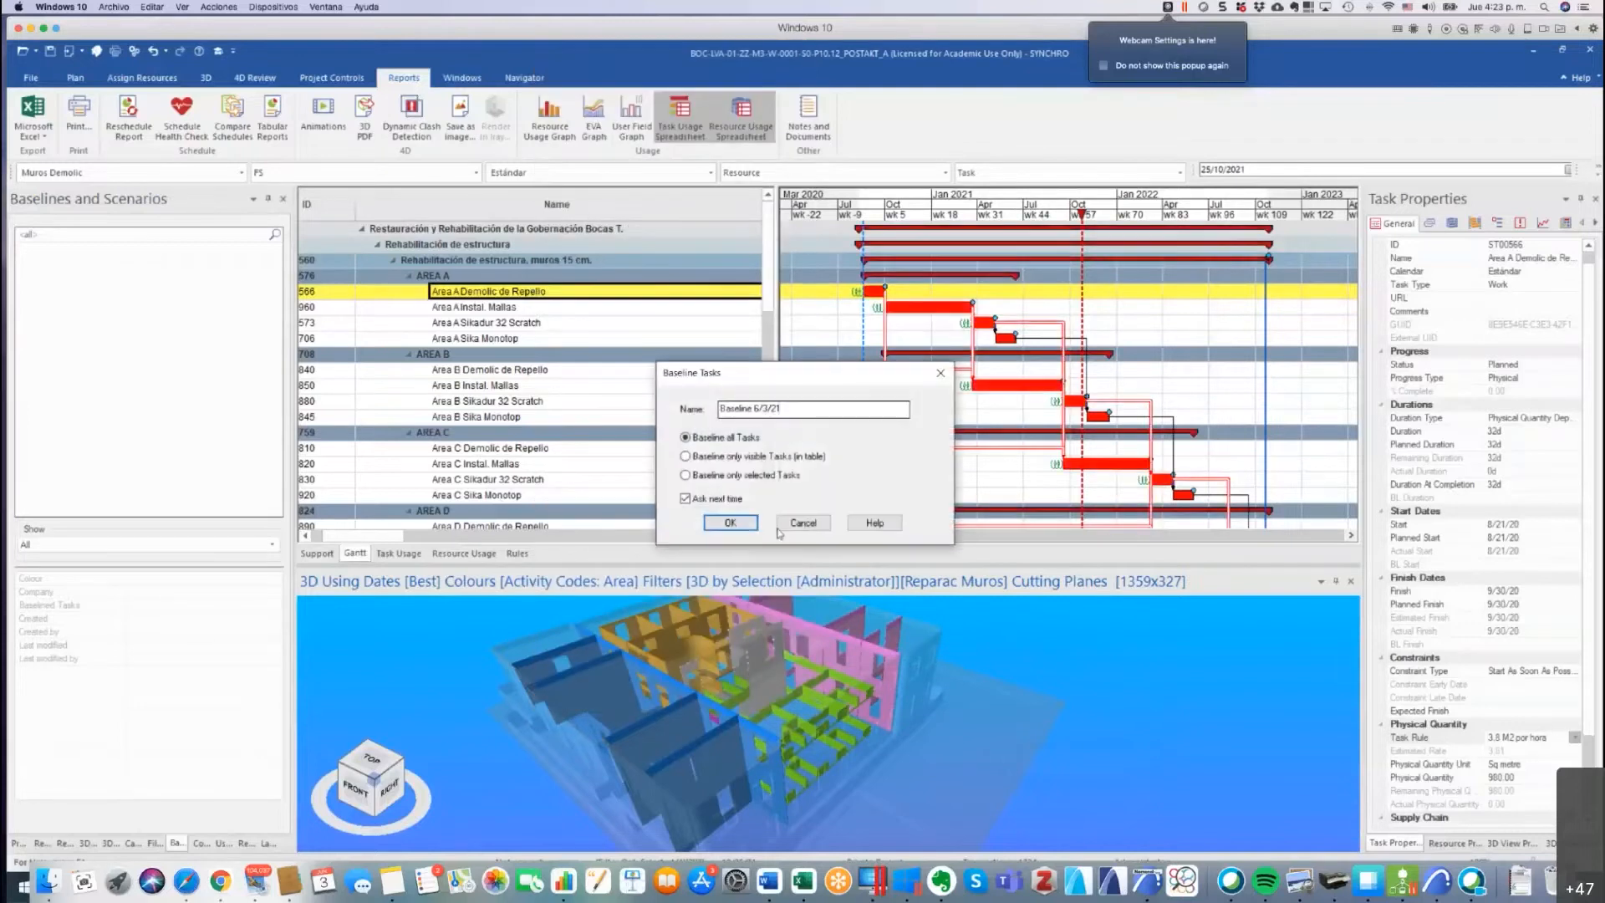
click(730, 522)
drag(769, 226, 767, 315)
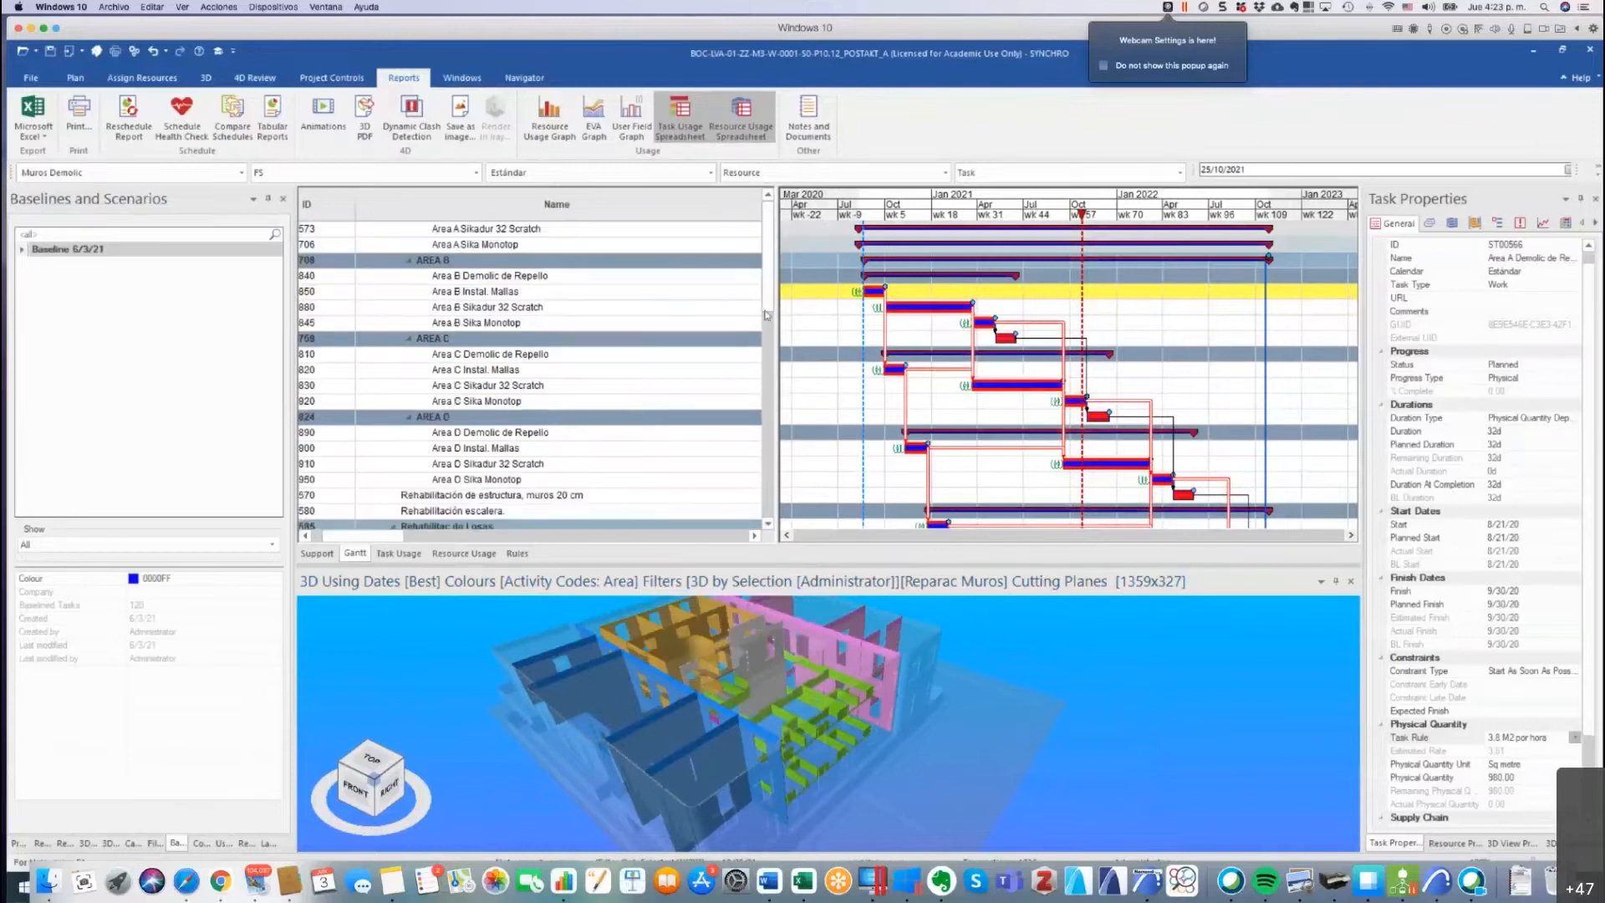
Hide the baseline bars in the Gantt and check the planned dates of Area B and Area A Instal. Mallas.
scroll(767, 315, down, 3)
scroll(773, 280, up, 5)
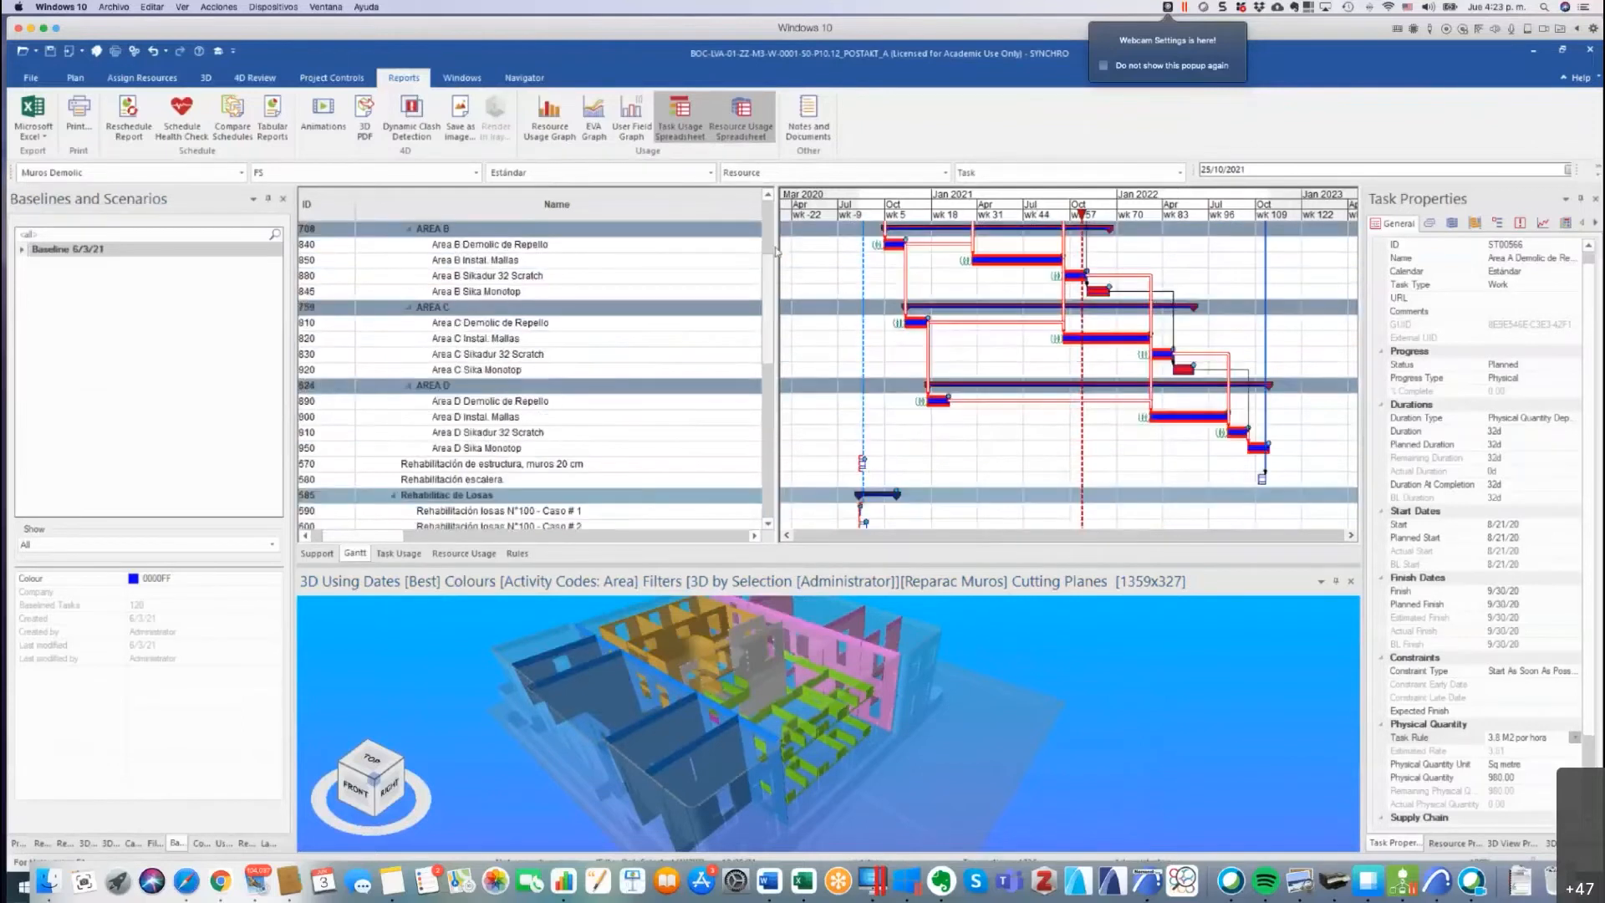
click(105, 294)
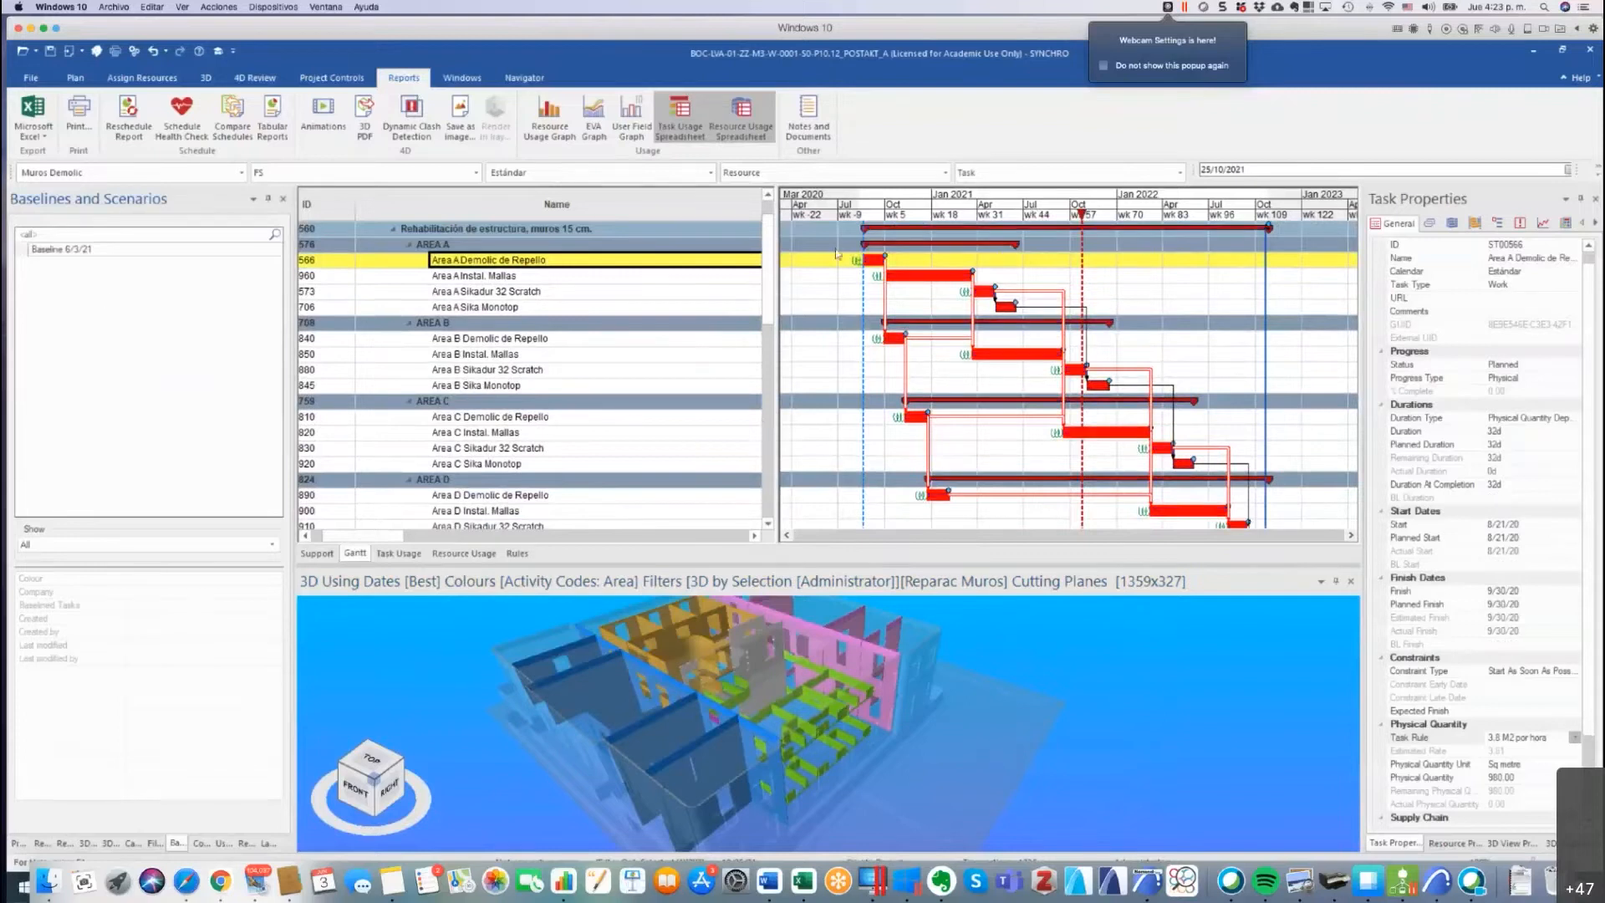
click(542, 355)
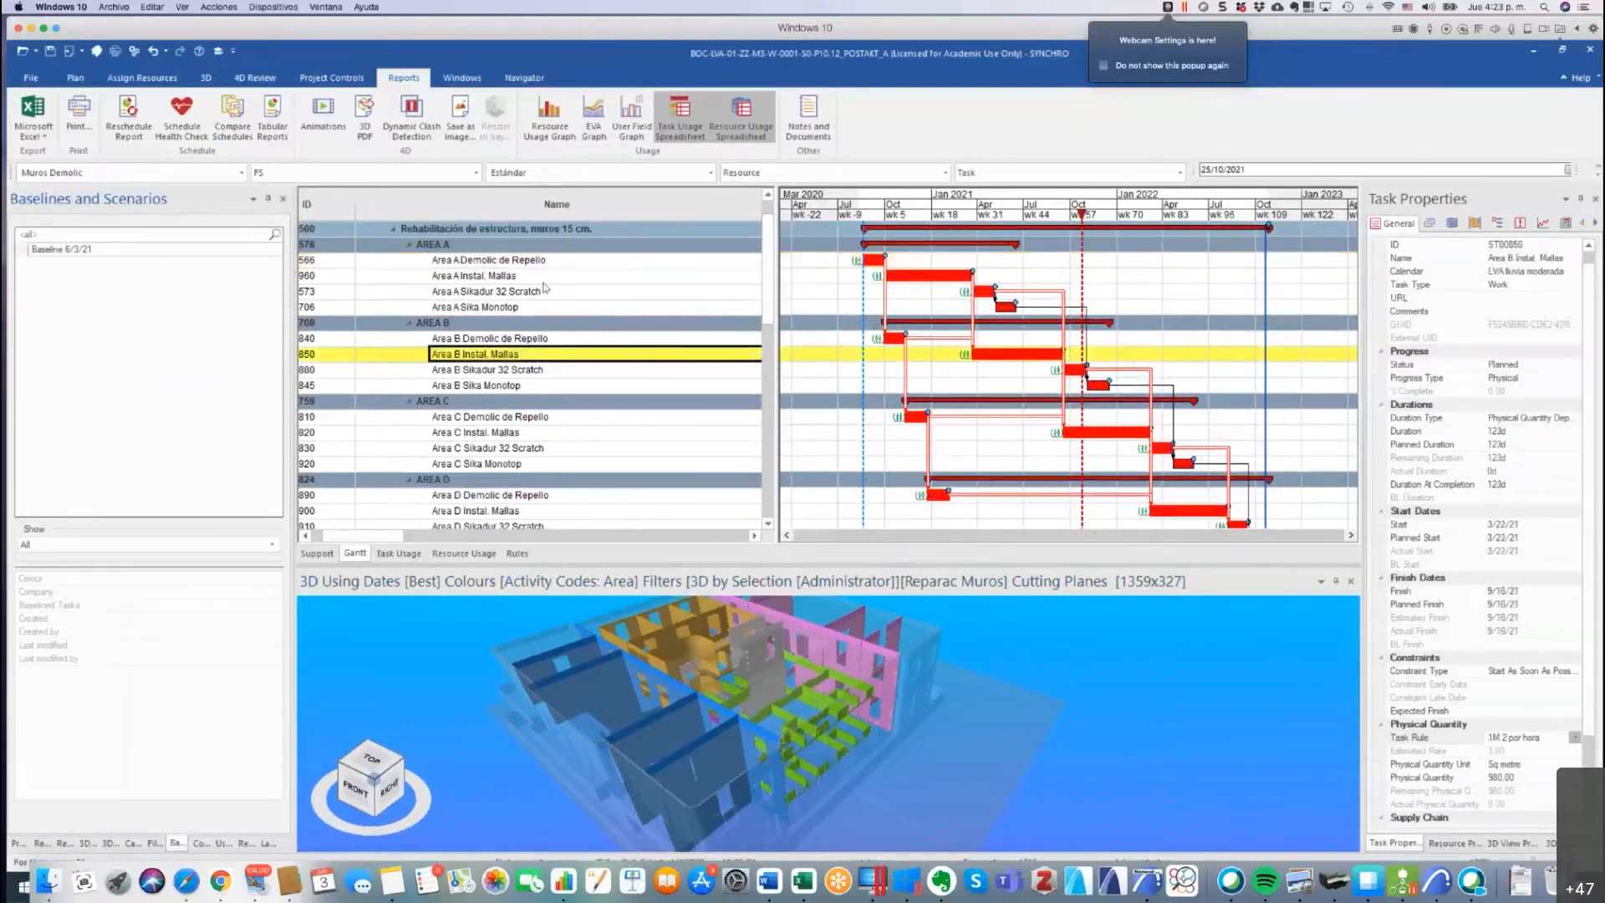
click(493, 276)
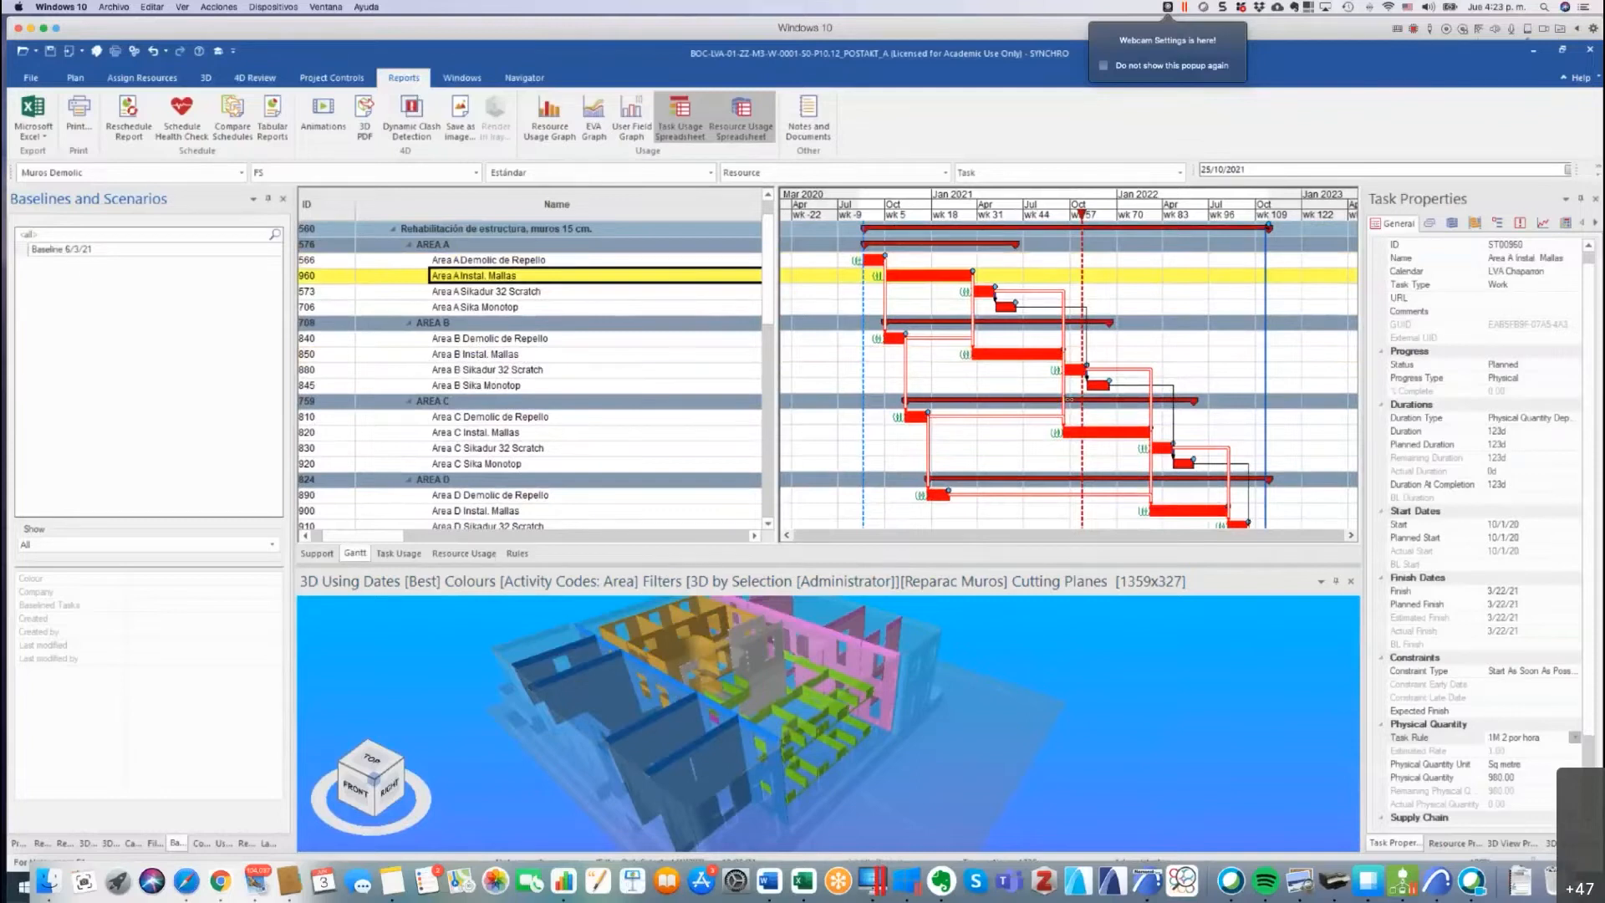
click(1542, 590)
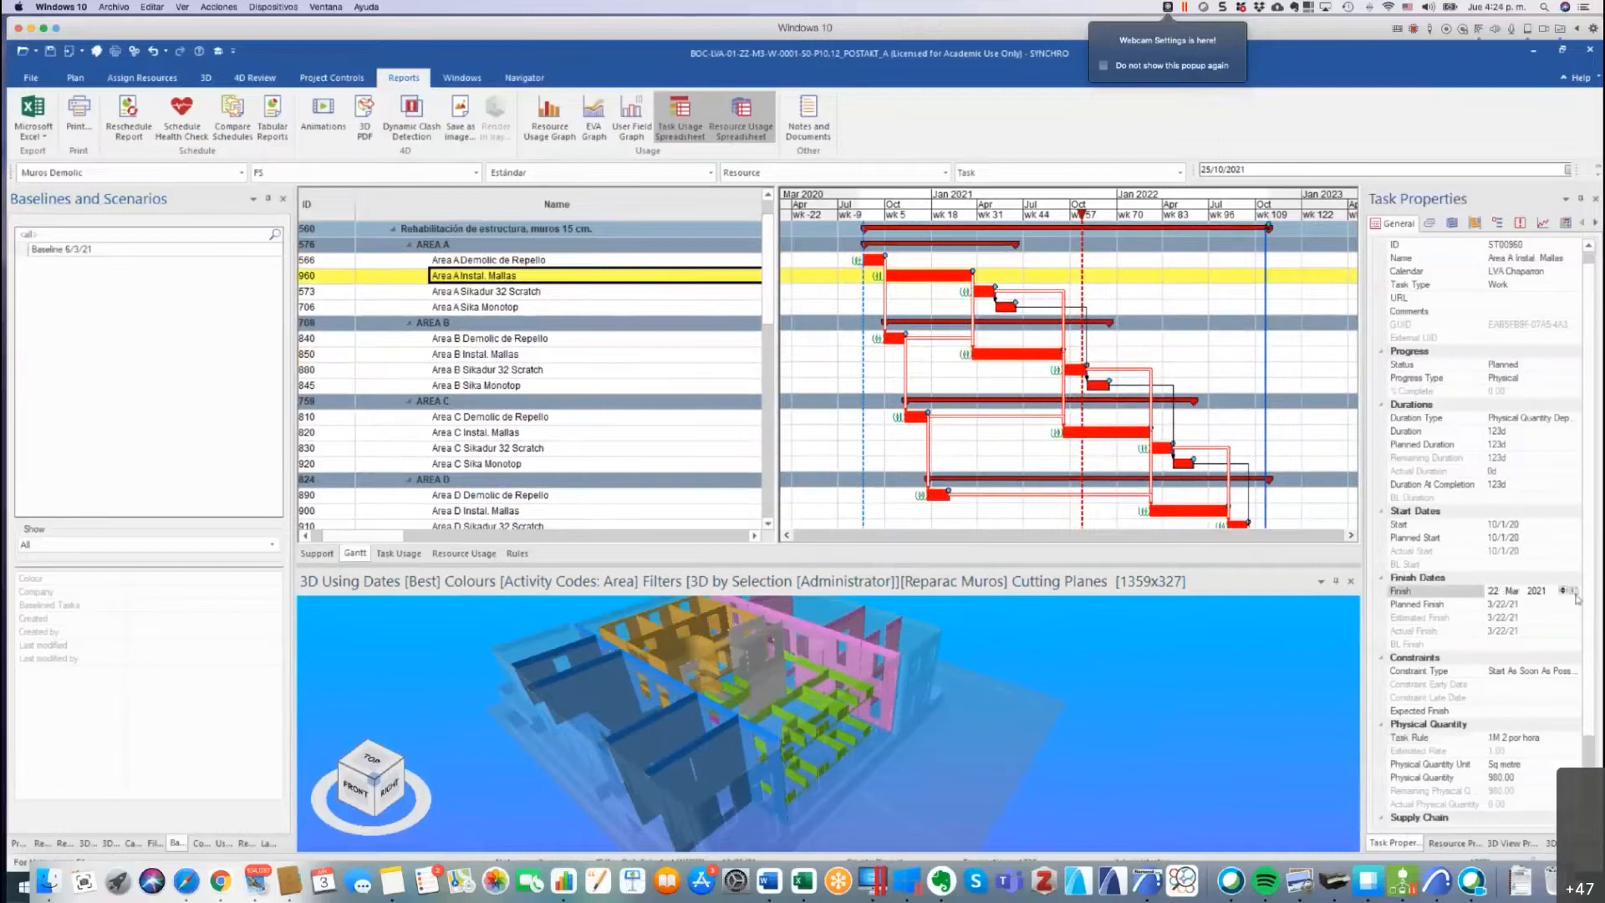
Set the project's manual data date to 21 Aug 2020 in the scheduling properties.
click(19, 842)
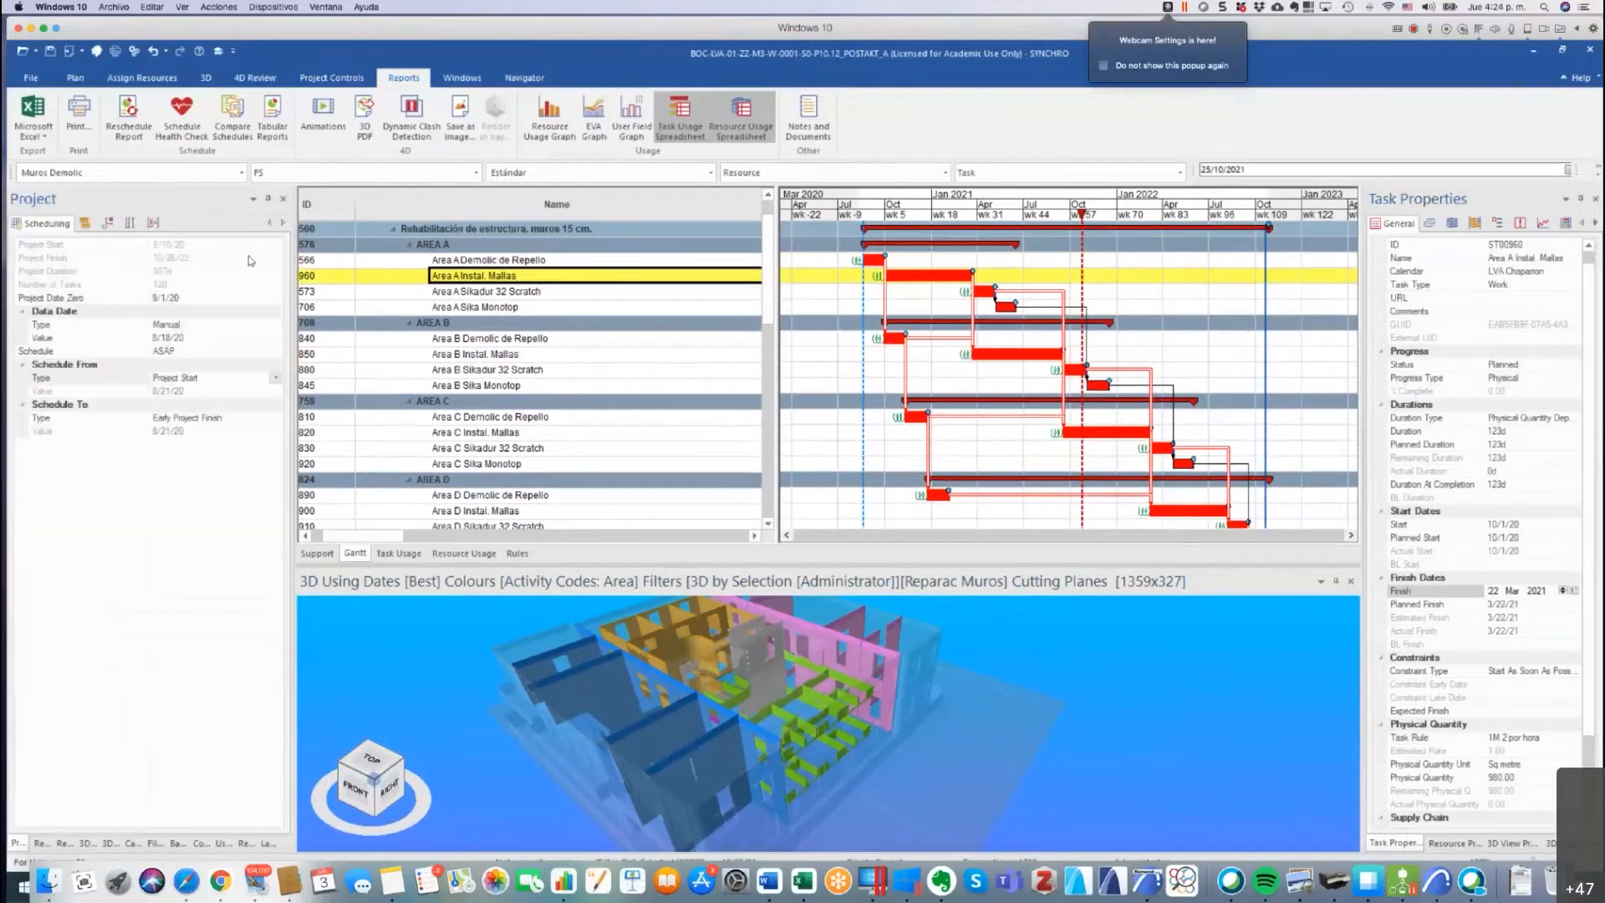
click(273, 337)
click(274, 337)
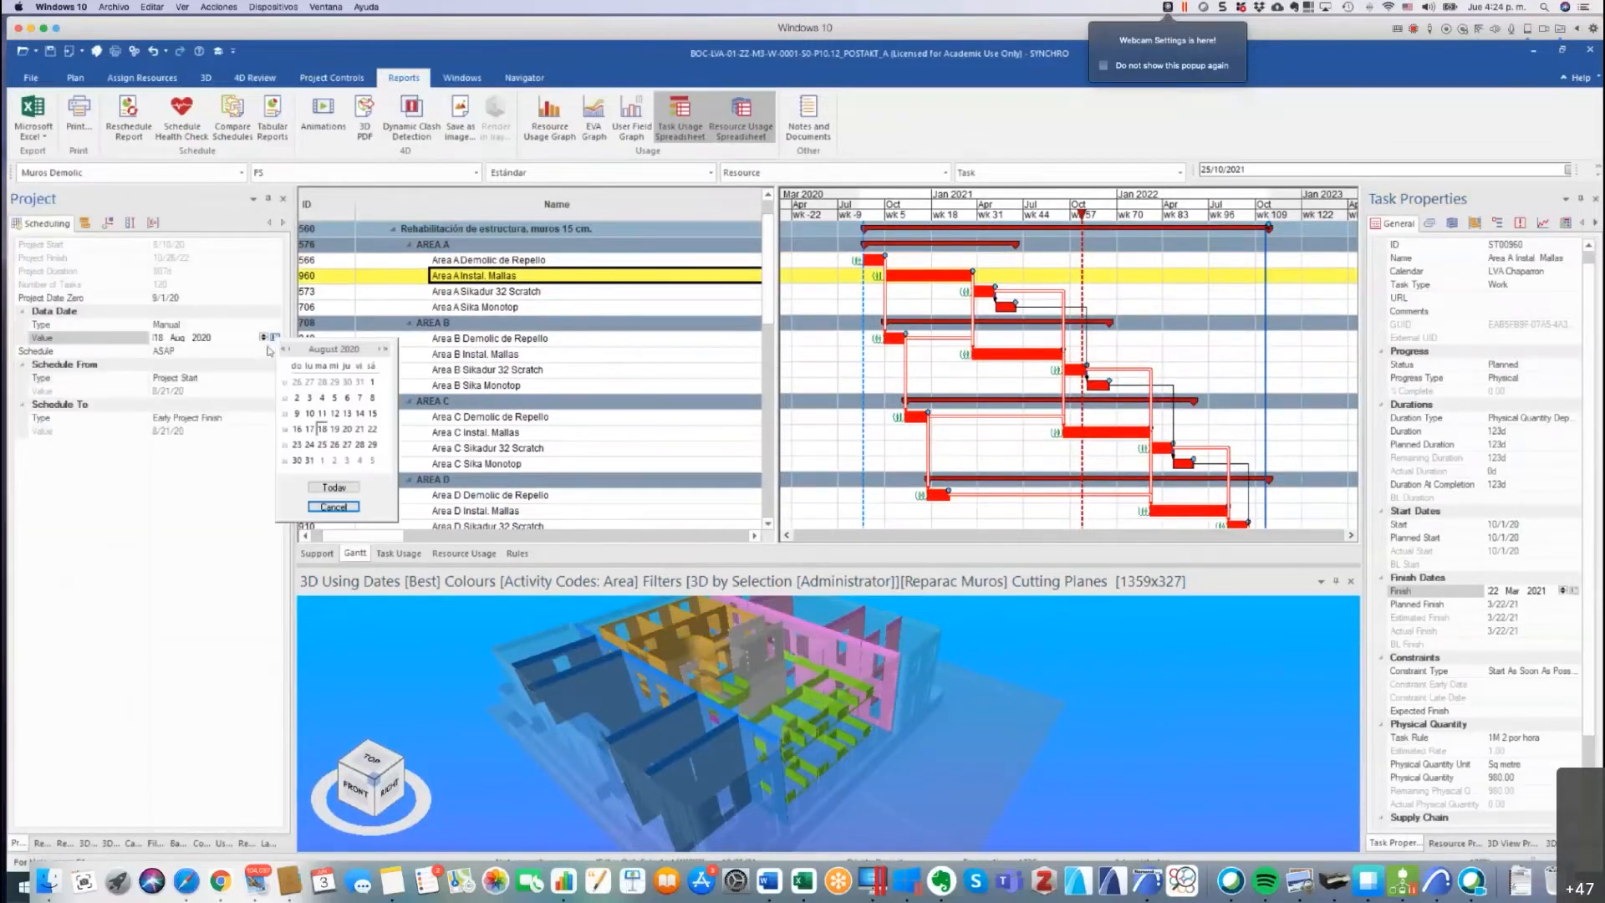
click(359, 429)
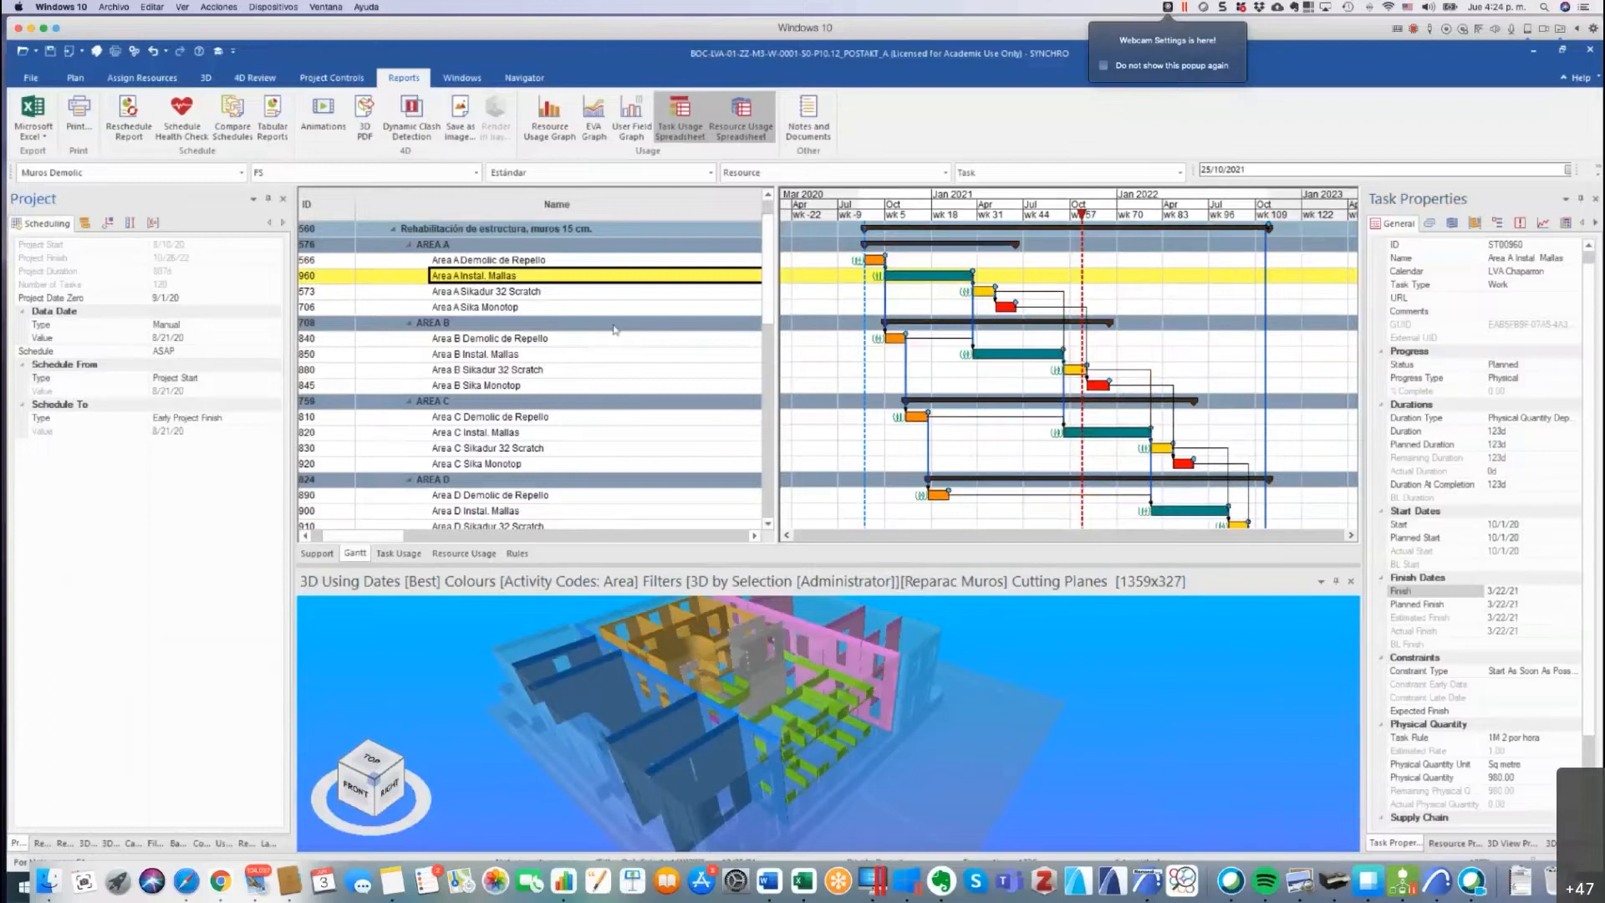
Set the task rule of Area A Sikadur 32 Scratch to 5 M2 por Hora.
click(521, 294)
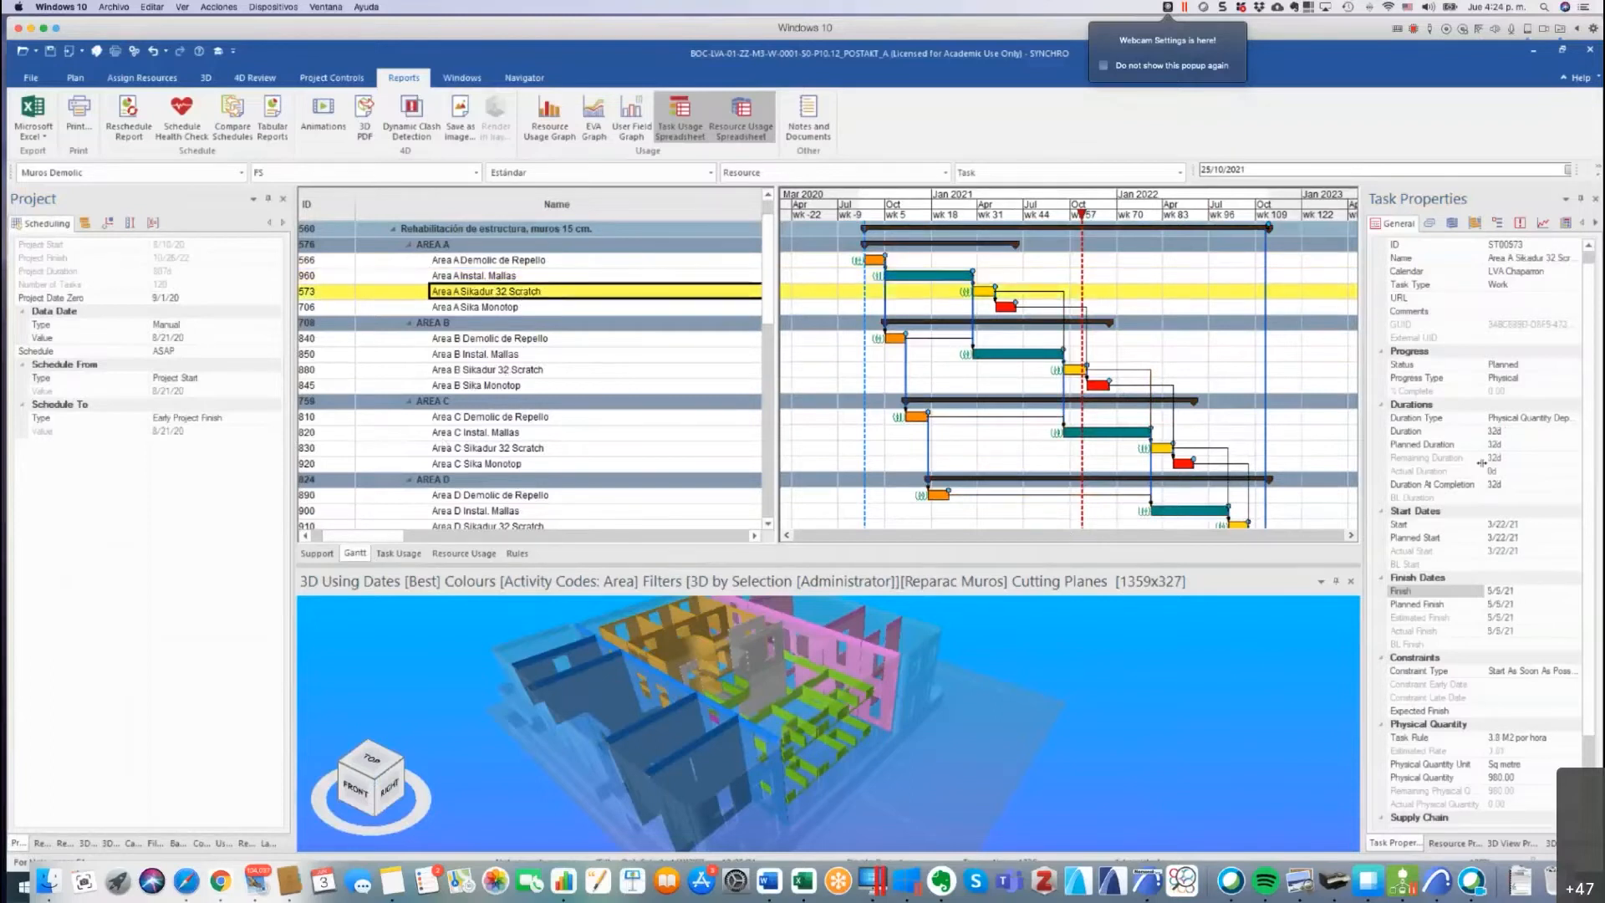
scroll(1591, 493, down, 2)
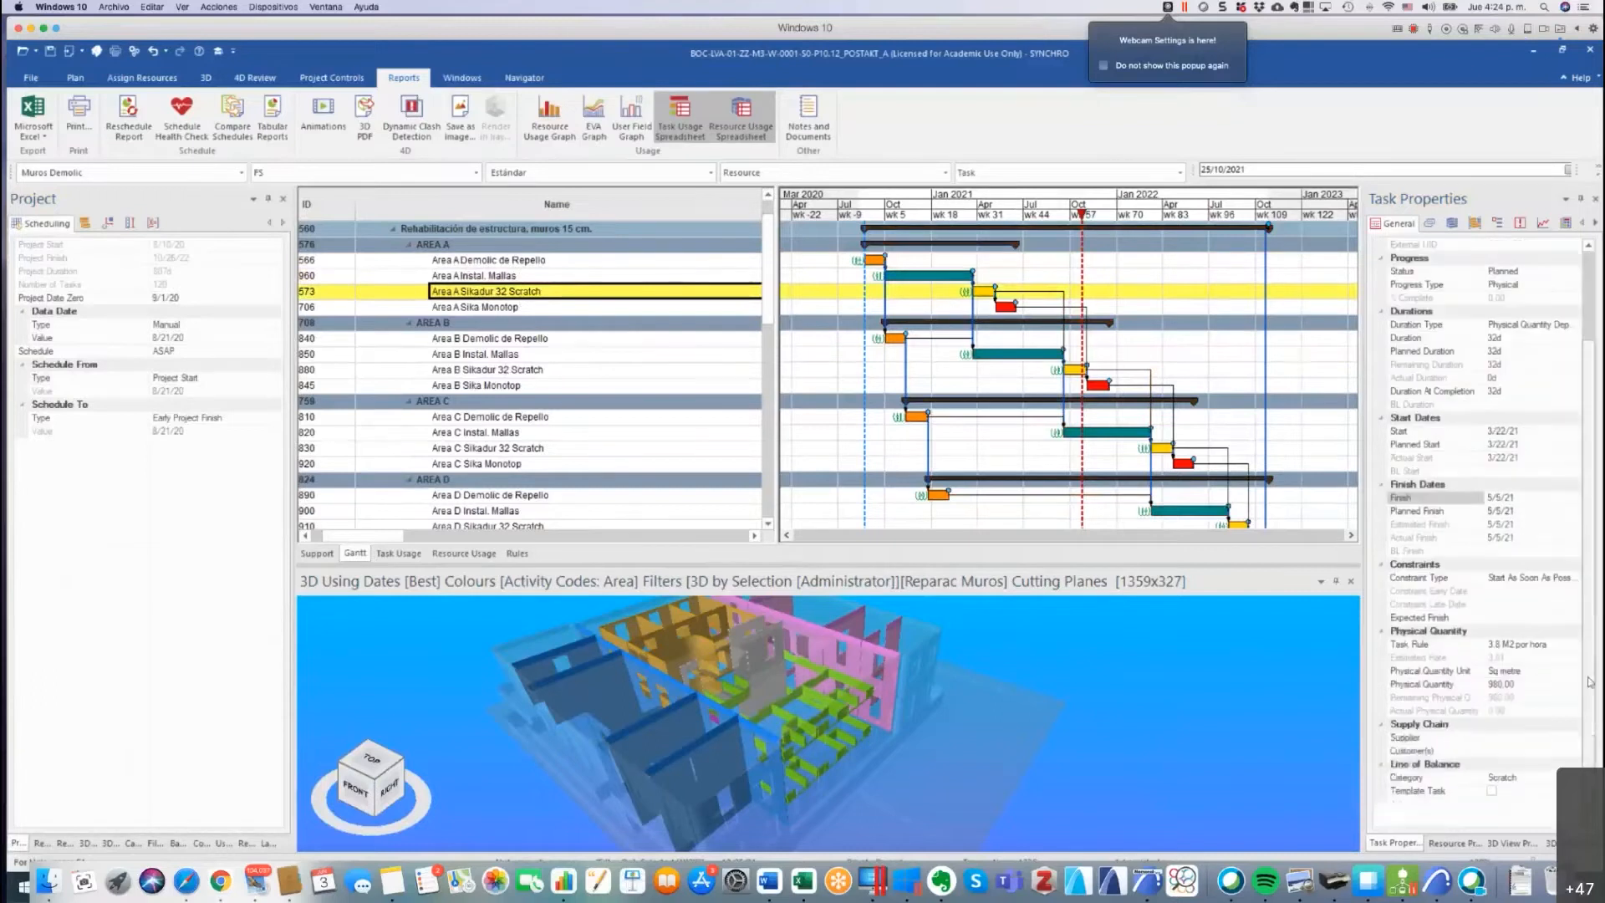
click(1574, 646)
click(1575, 646)
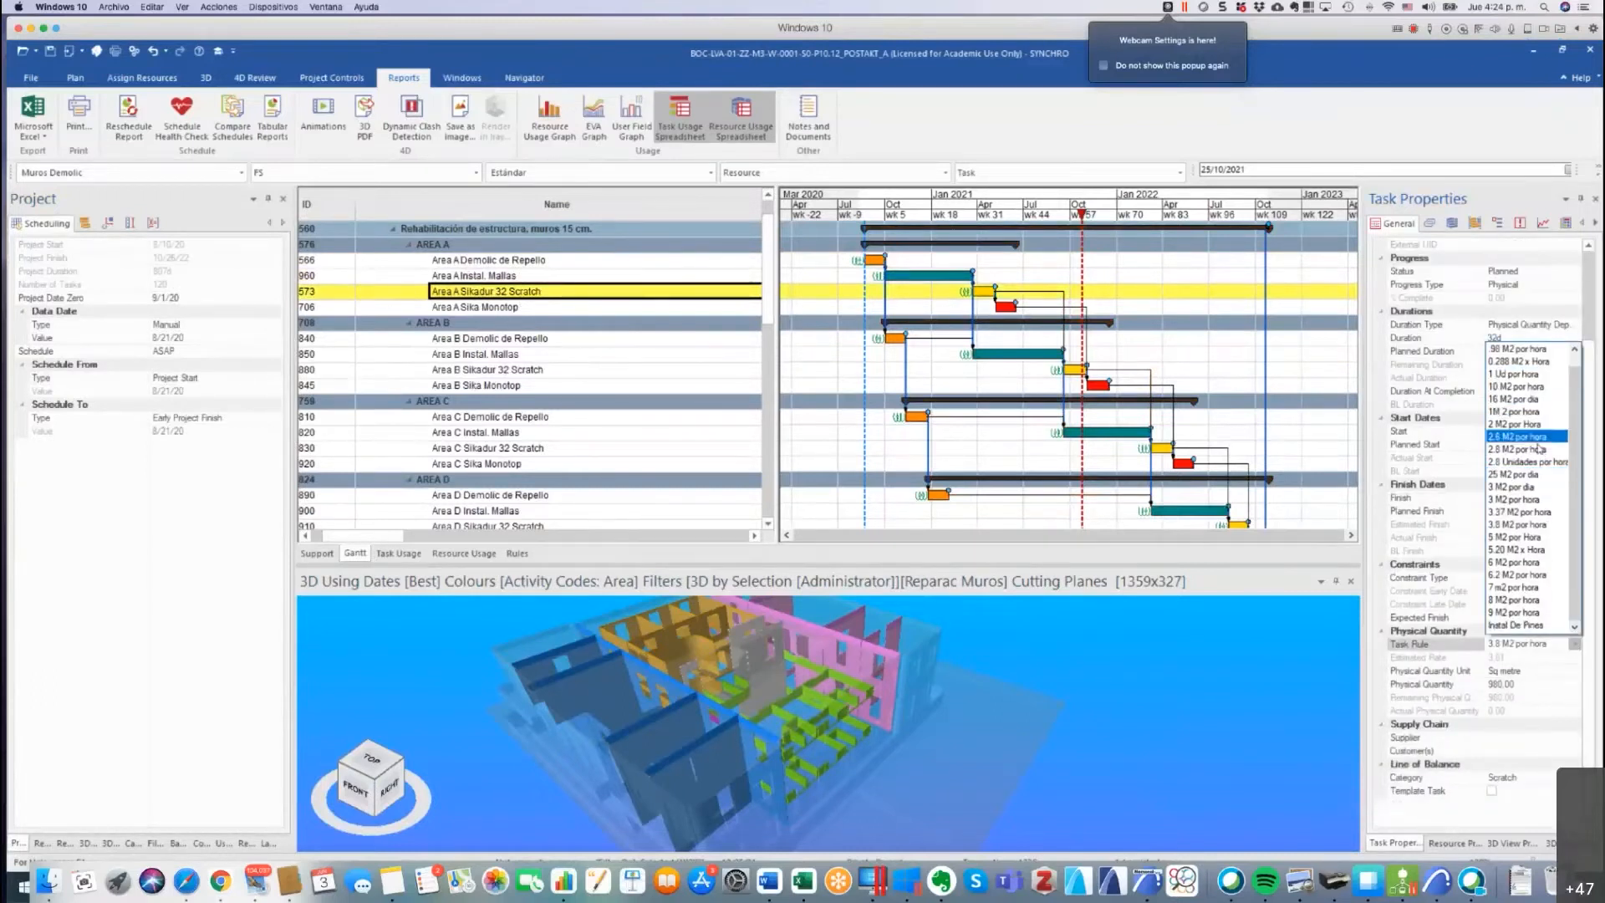
click(1525, 538)
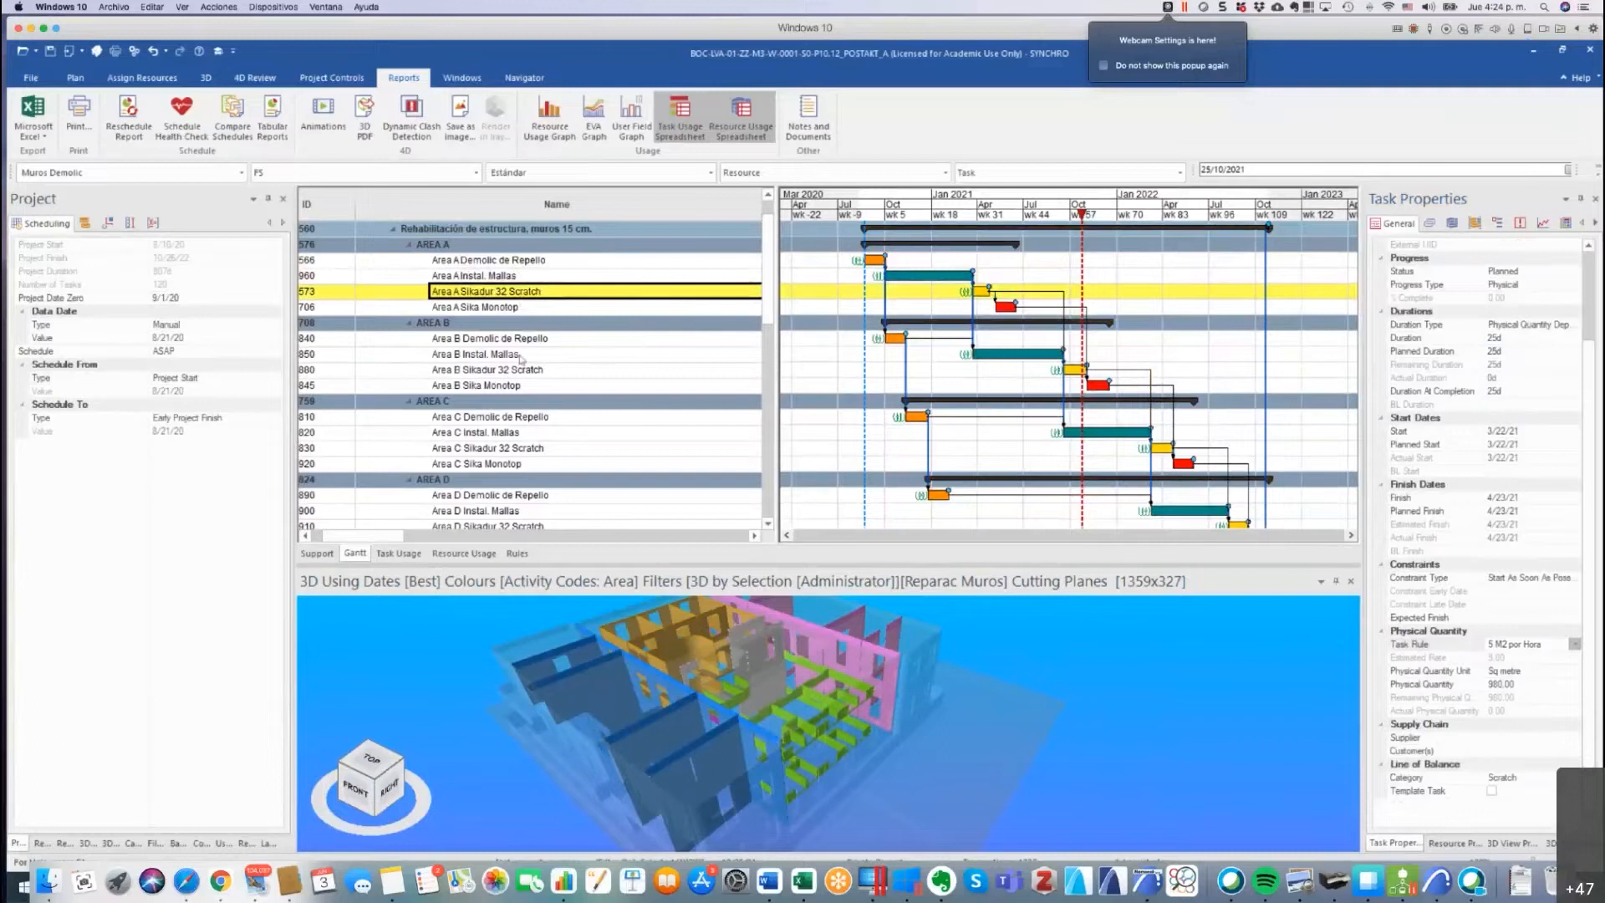
Reschedule the project ASAP from the project start, and shift Area A Instal. Mallas to start on 9/16/20.
click(75, 78)
click(536, 112)
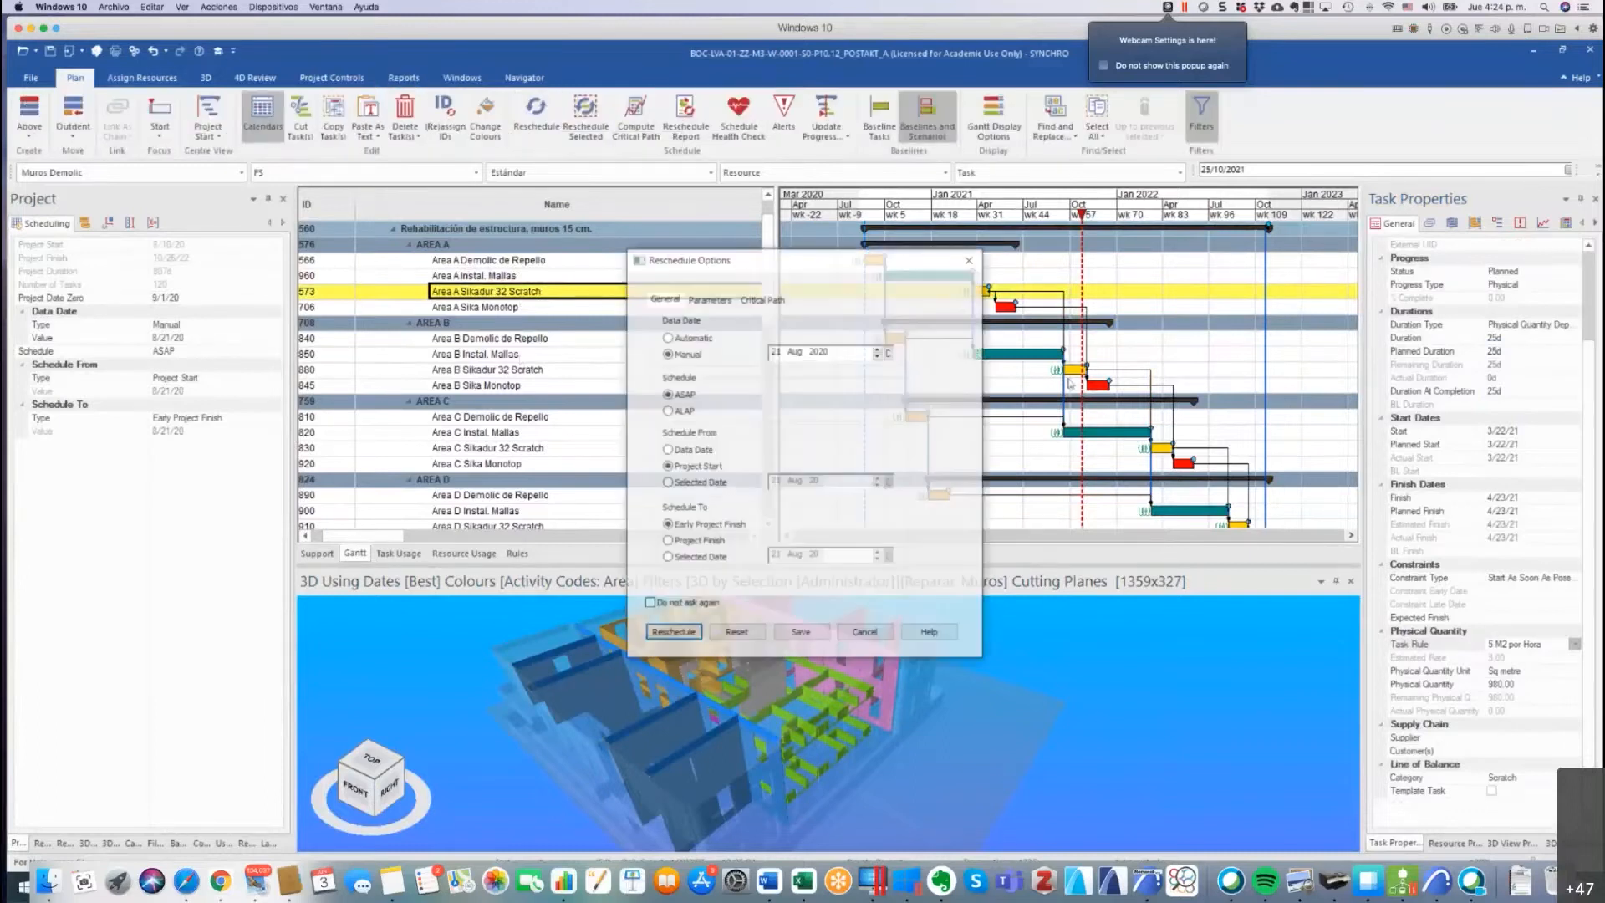
click(672, 633)
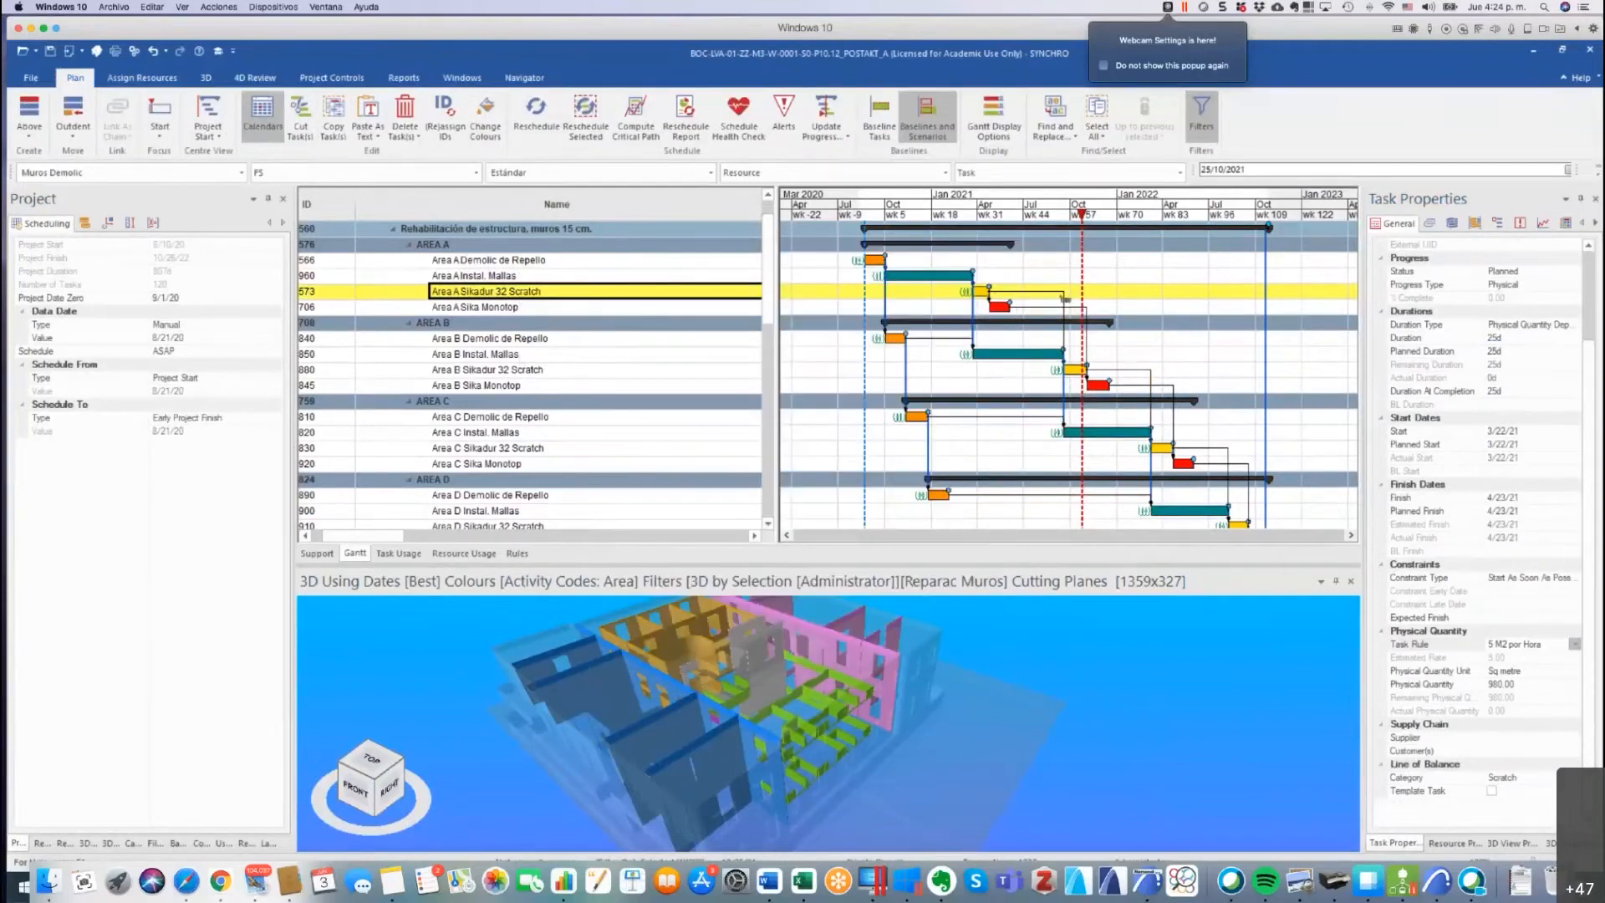
ctrl+scroll(1064, 296, down, 4)
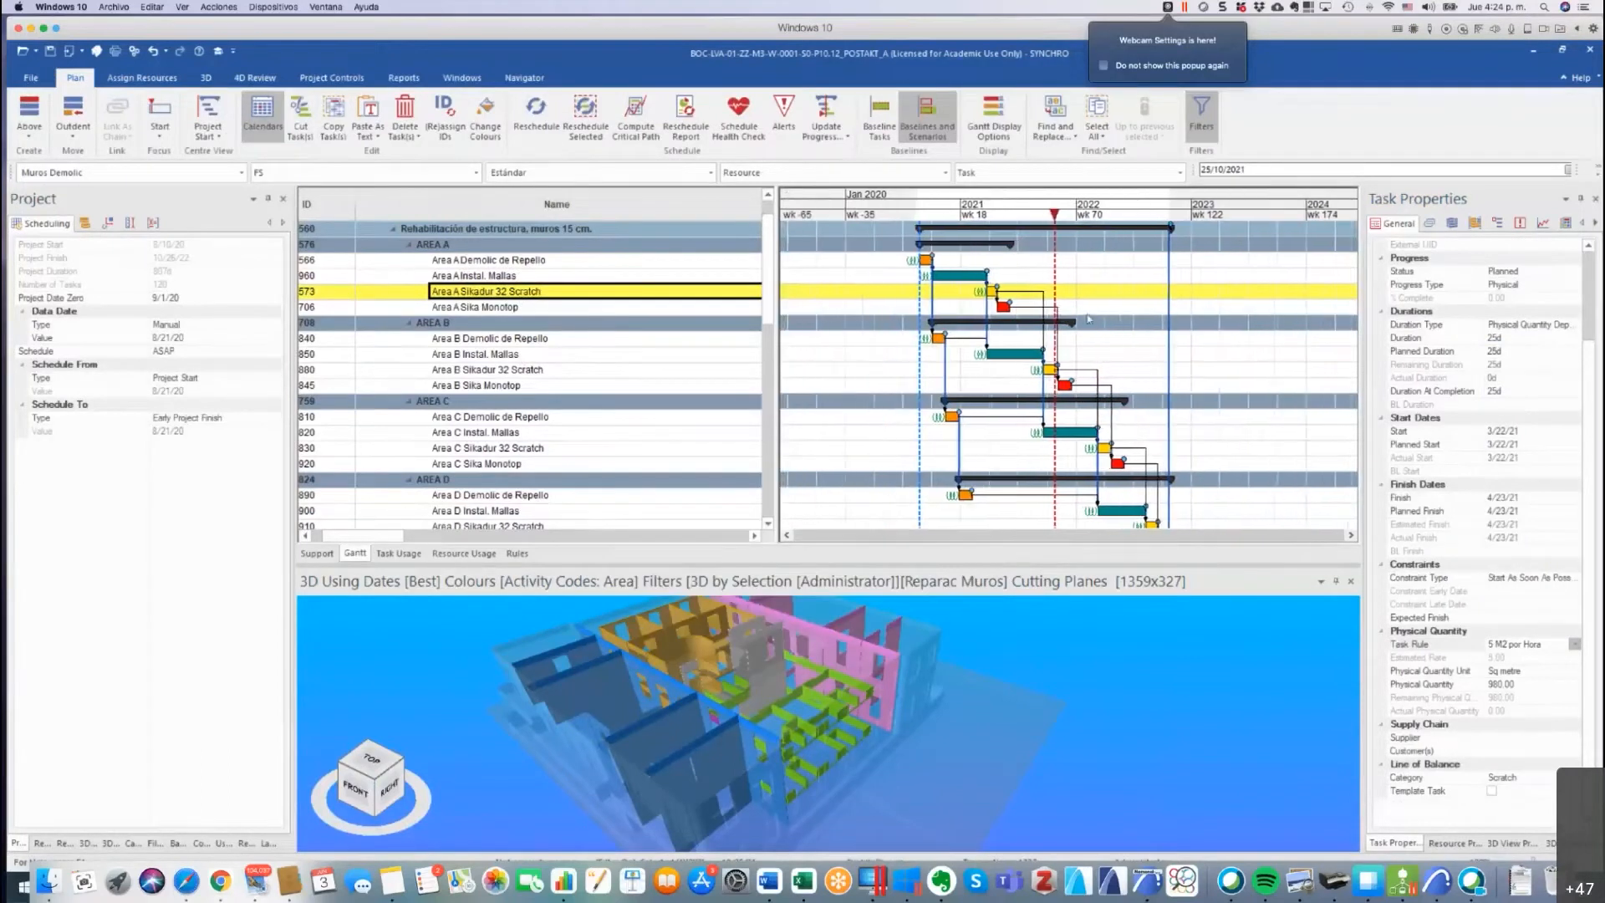
click(965, 274)
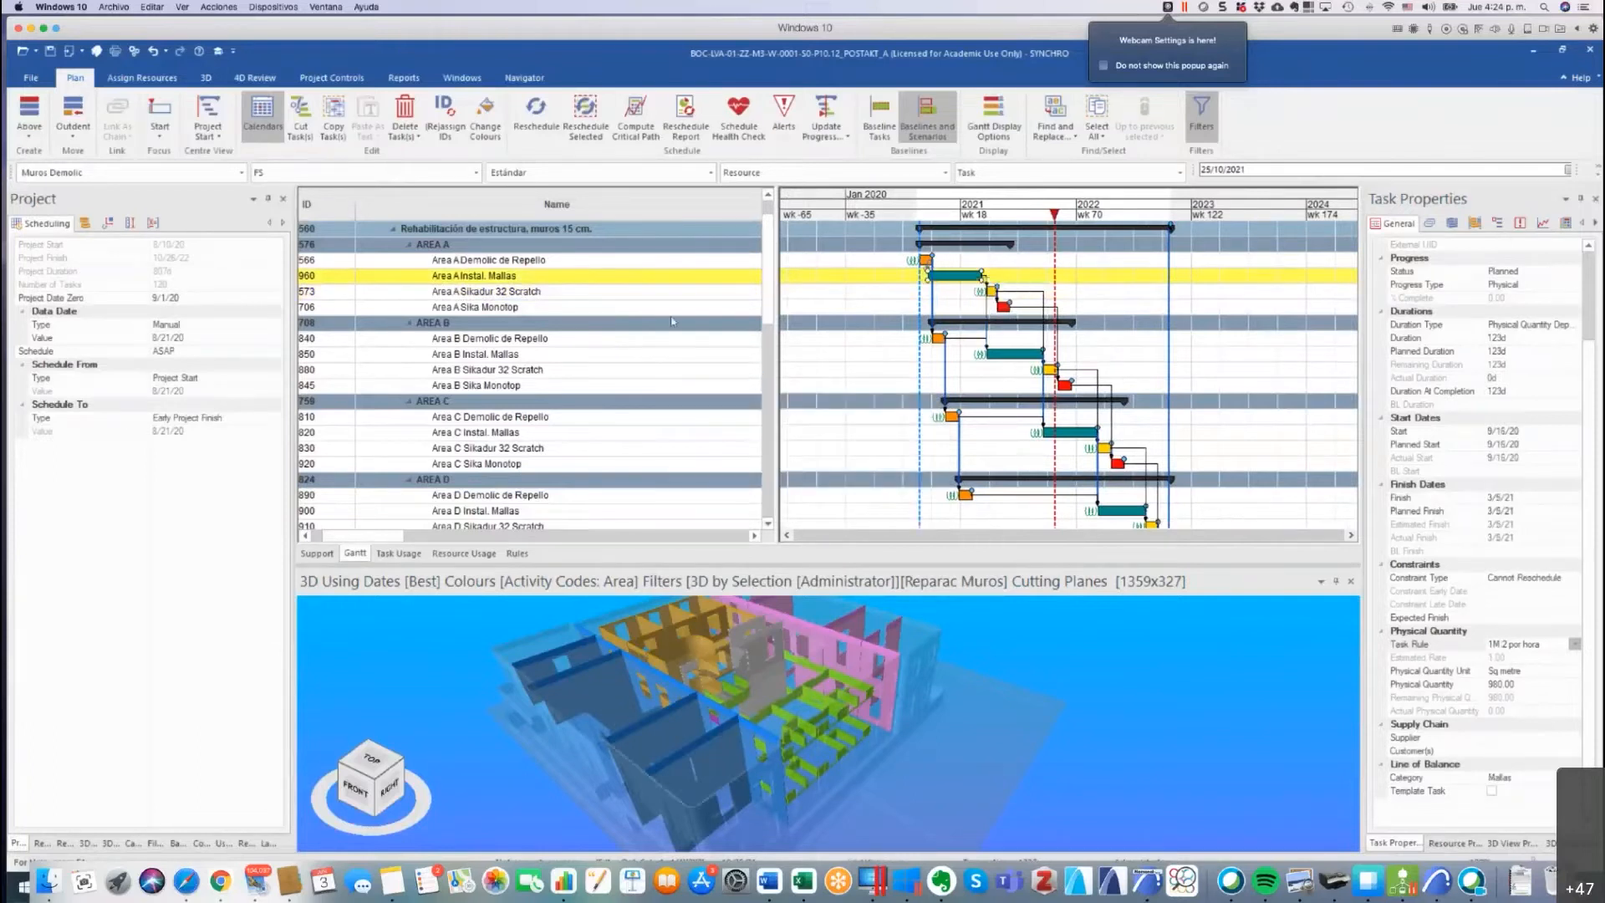
Examine the Gantt bars and links of the Area D and Rehabilitac de Losas tasks, and return to Area A.
scroll(671, 320, down, 5)
ctrl+scroll(794, 371, down, 1)
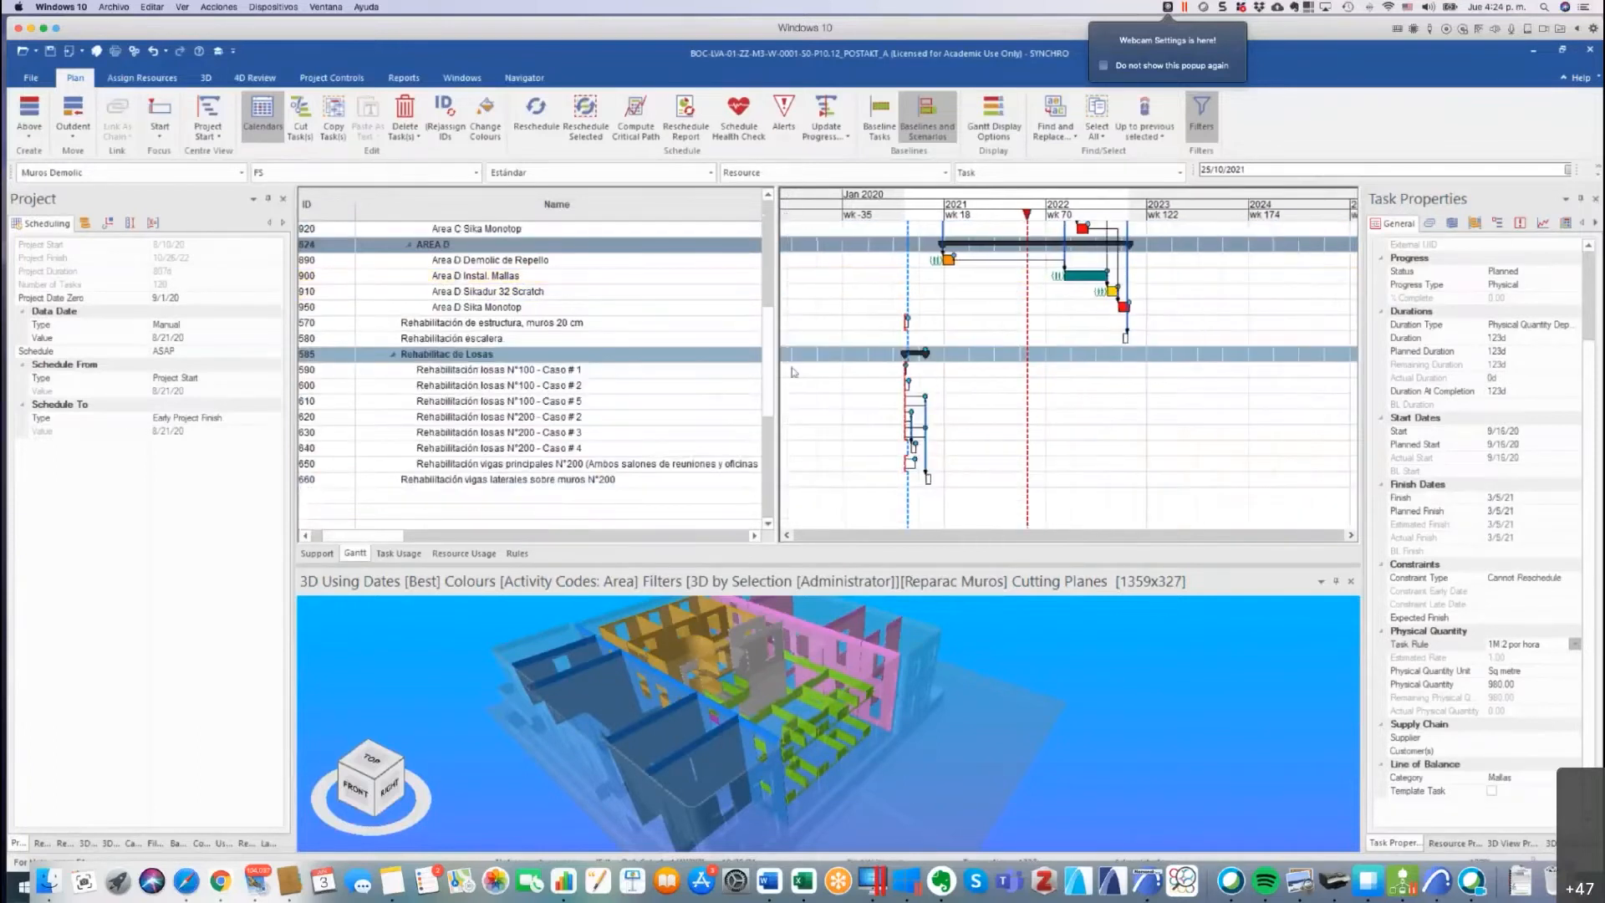
ctrl+scroll(800, 340, up, 1)
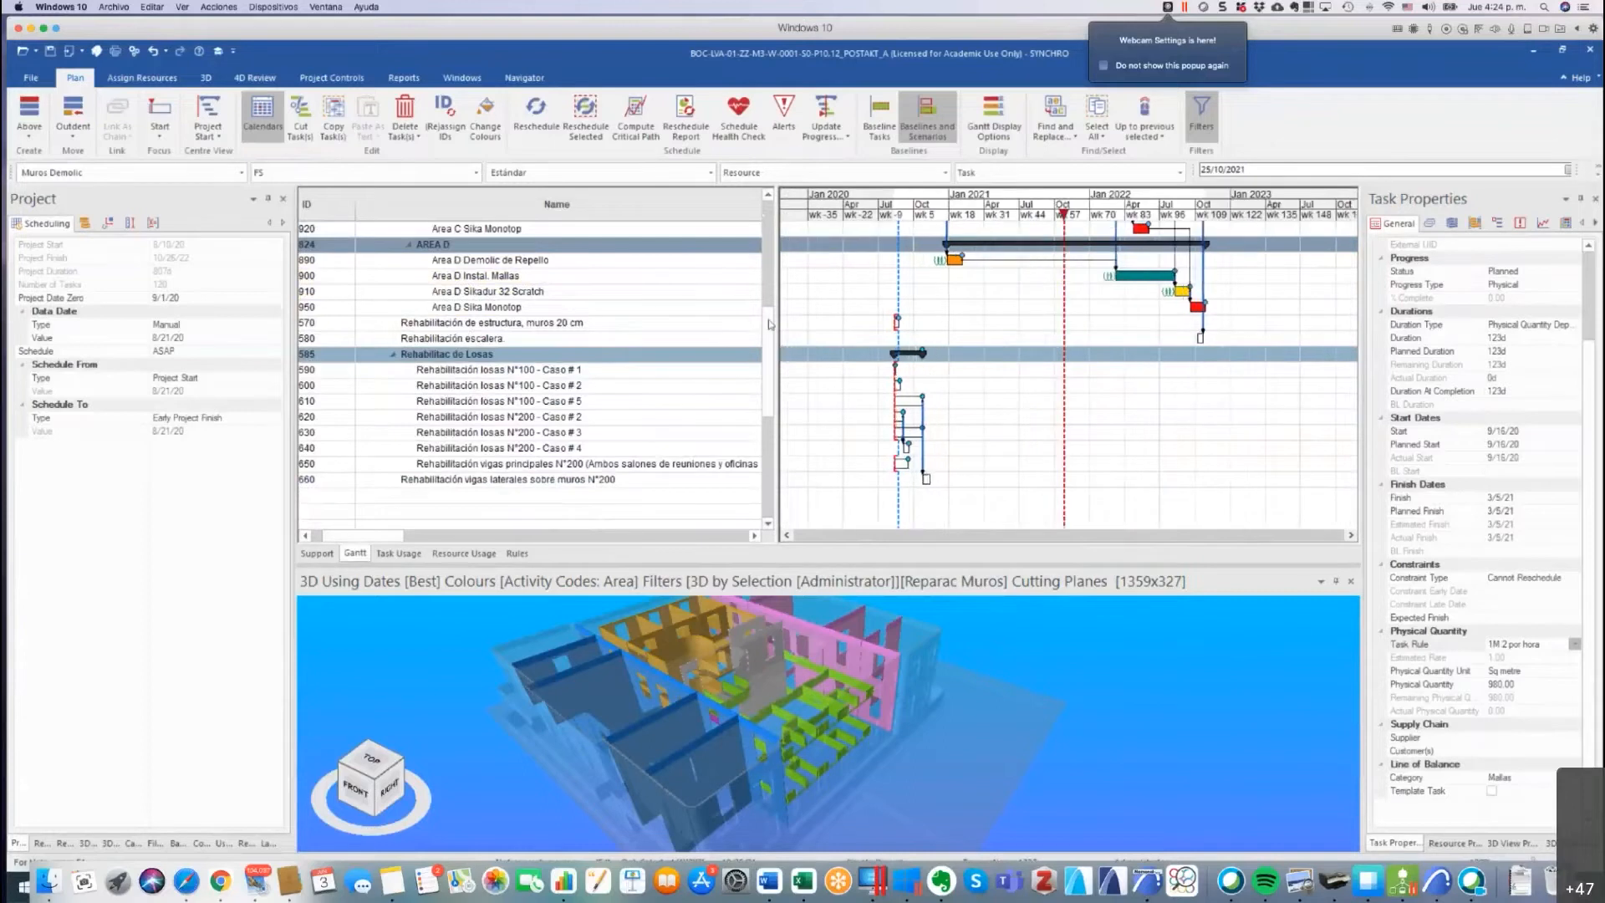
scroll(801, 340, down, 3)
drag(870, 371, 1090, 386)
ctrl+scroll(1086, 332, up, 2)
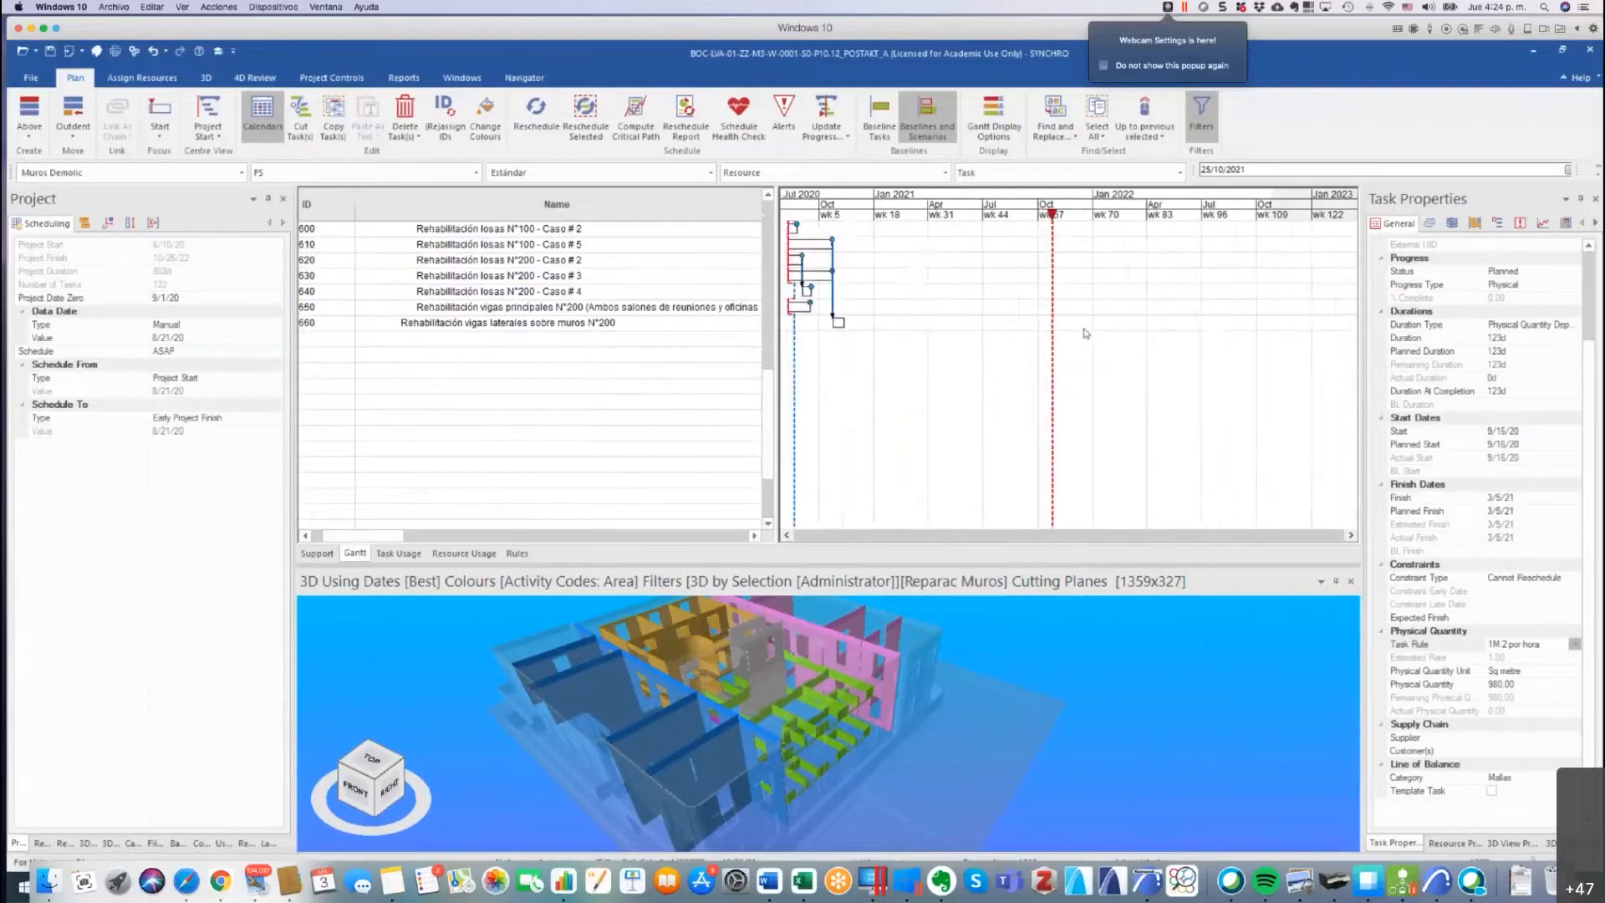
mouse_move(769, 385)
mouse_down()
mouse_move(766, 341)
mouse_move(766, 354)
mouse_up()
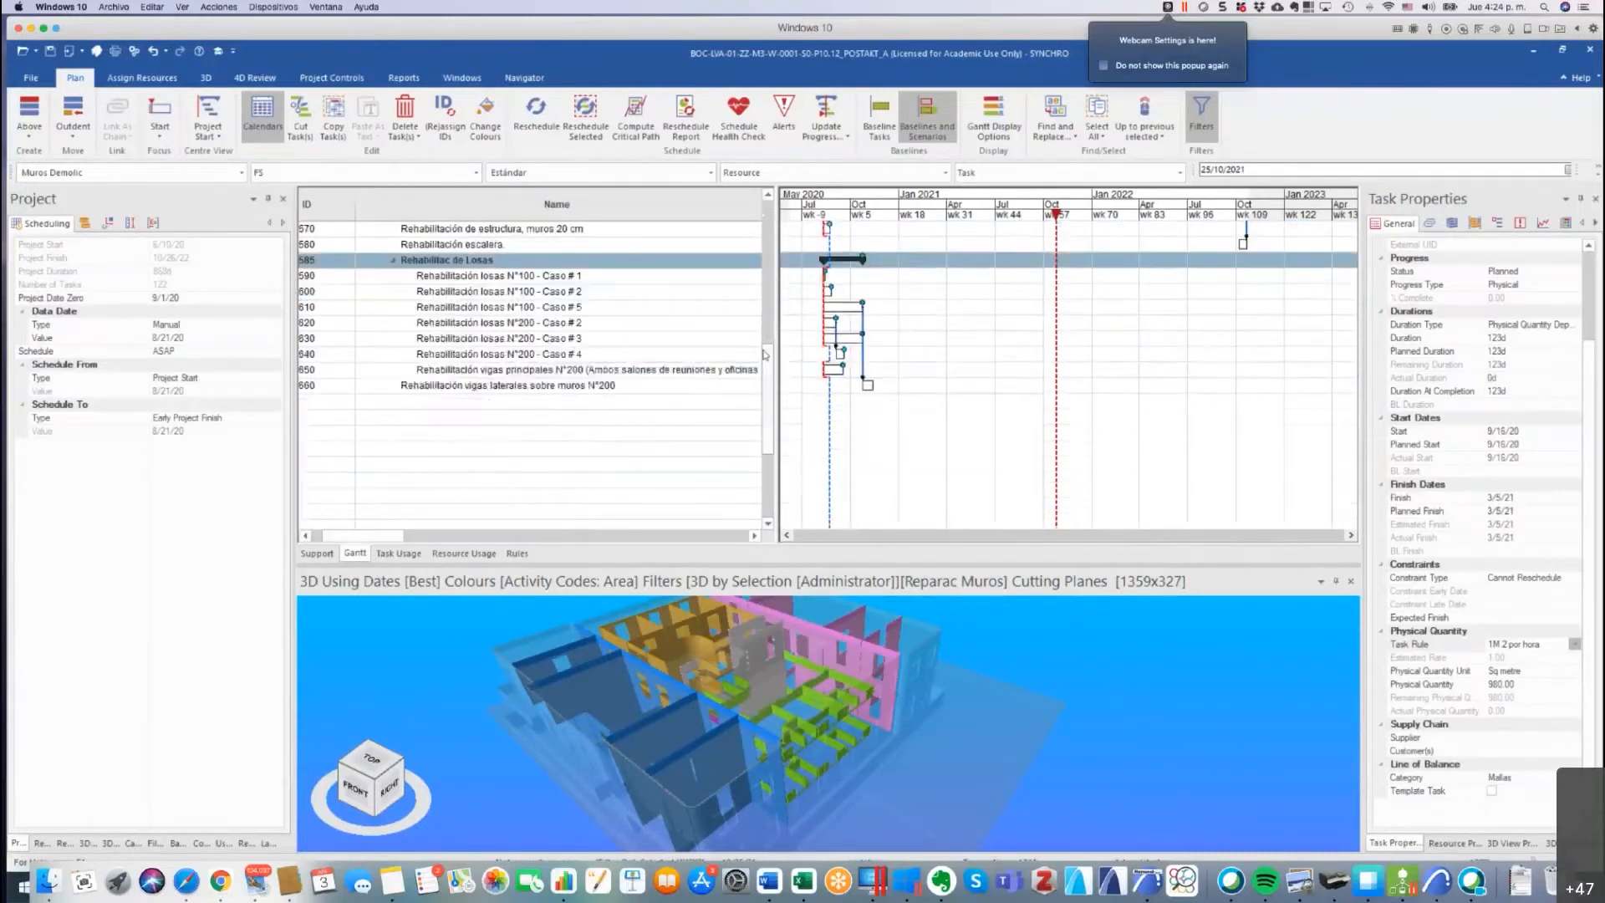
click(415, 399)
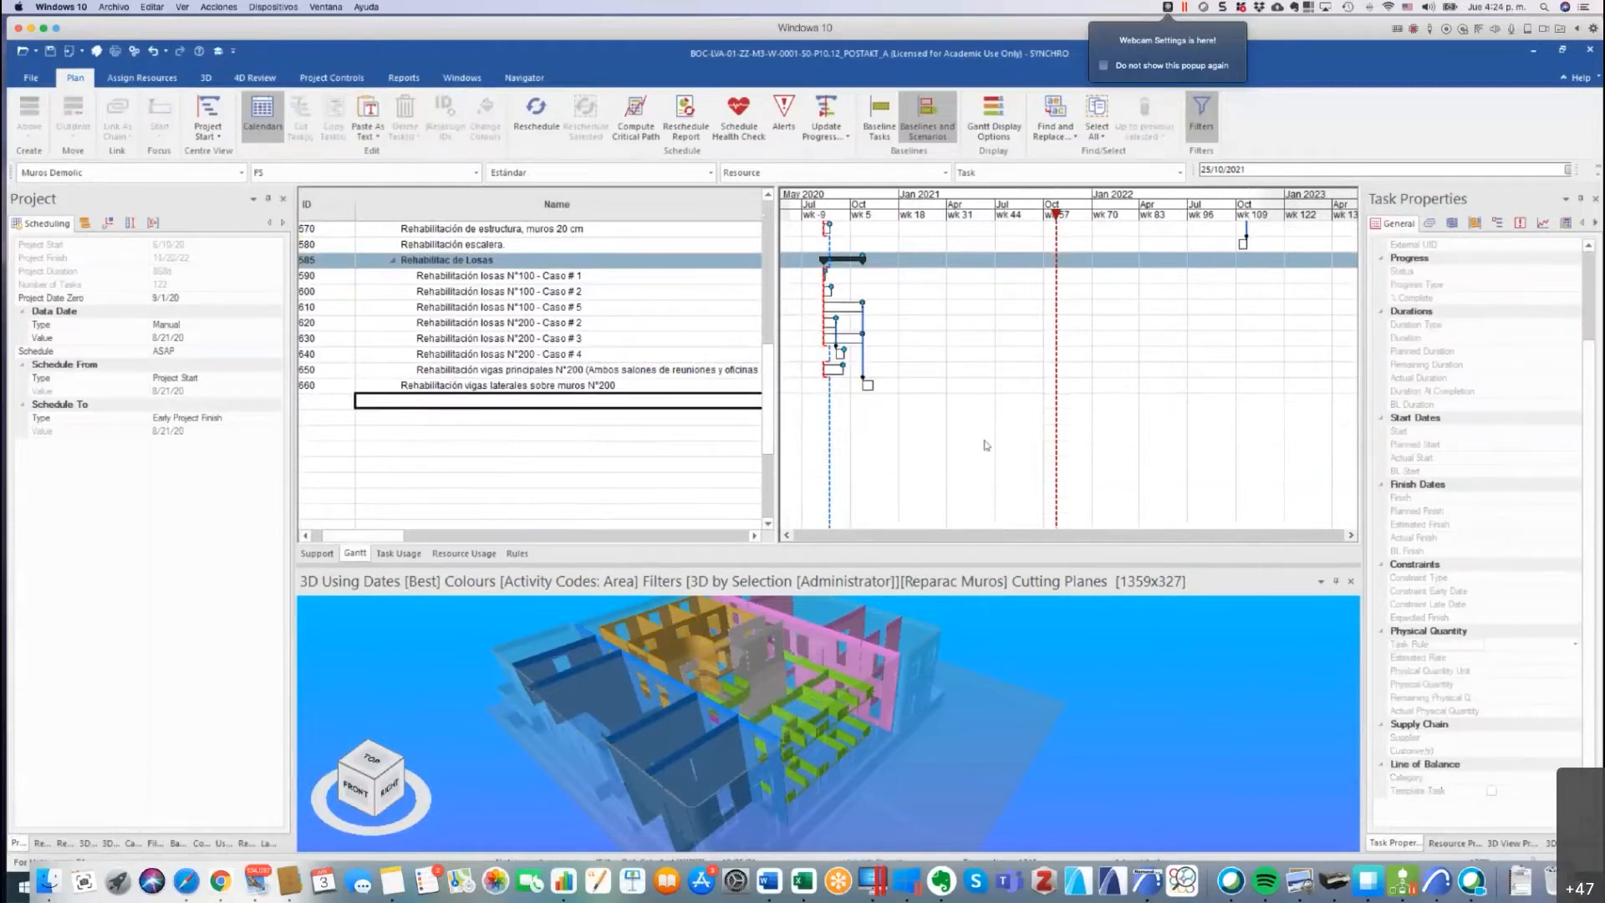
scroll(1037, 378, up, 5)
scroll(802, 372, down, 3)
scroll(732, 376, down, 2)
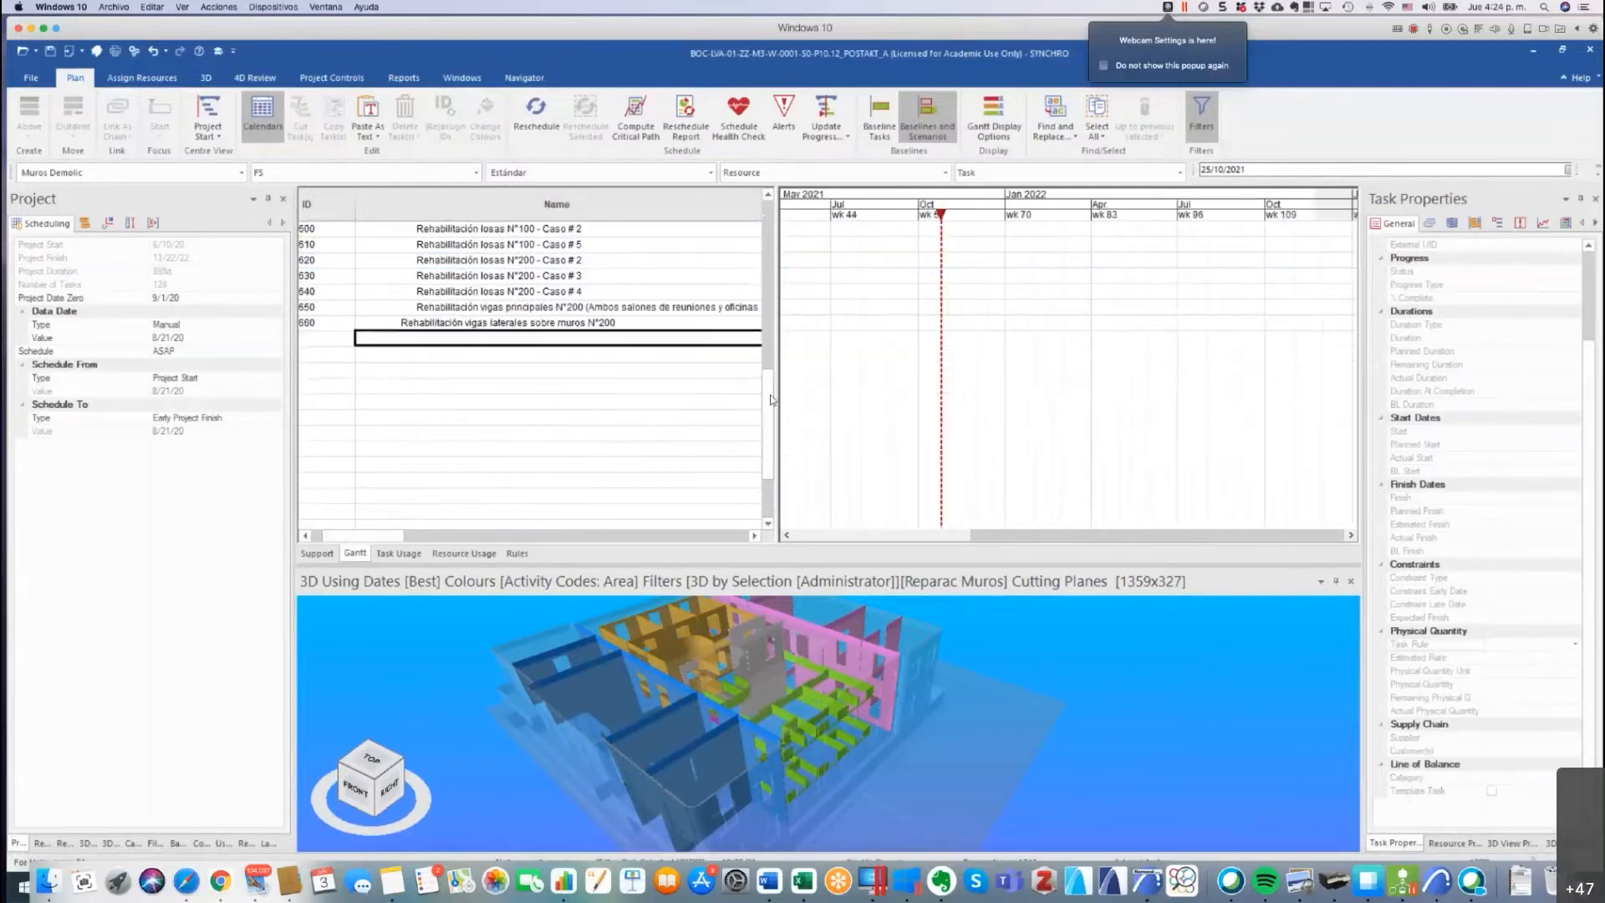
scroll(765, 399, up, 10)
scroll(970, 460, down, 3)
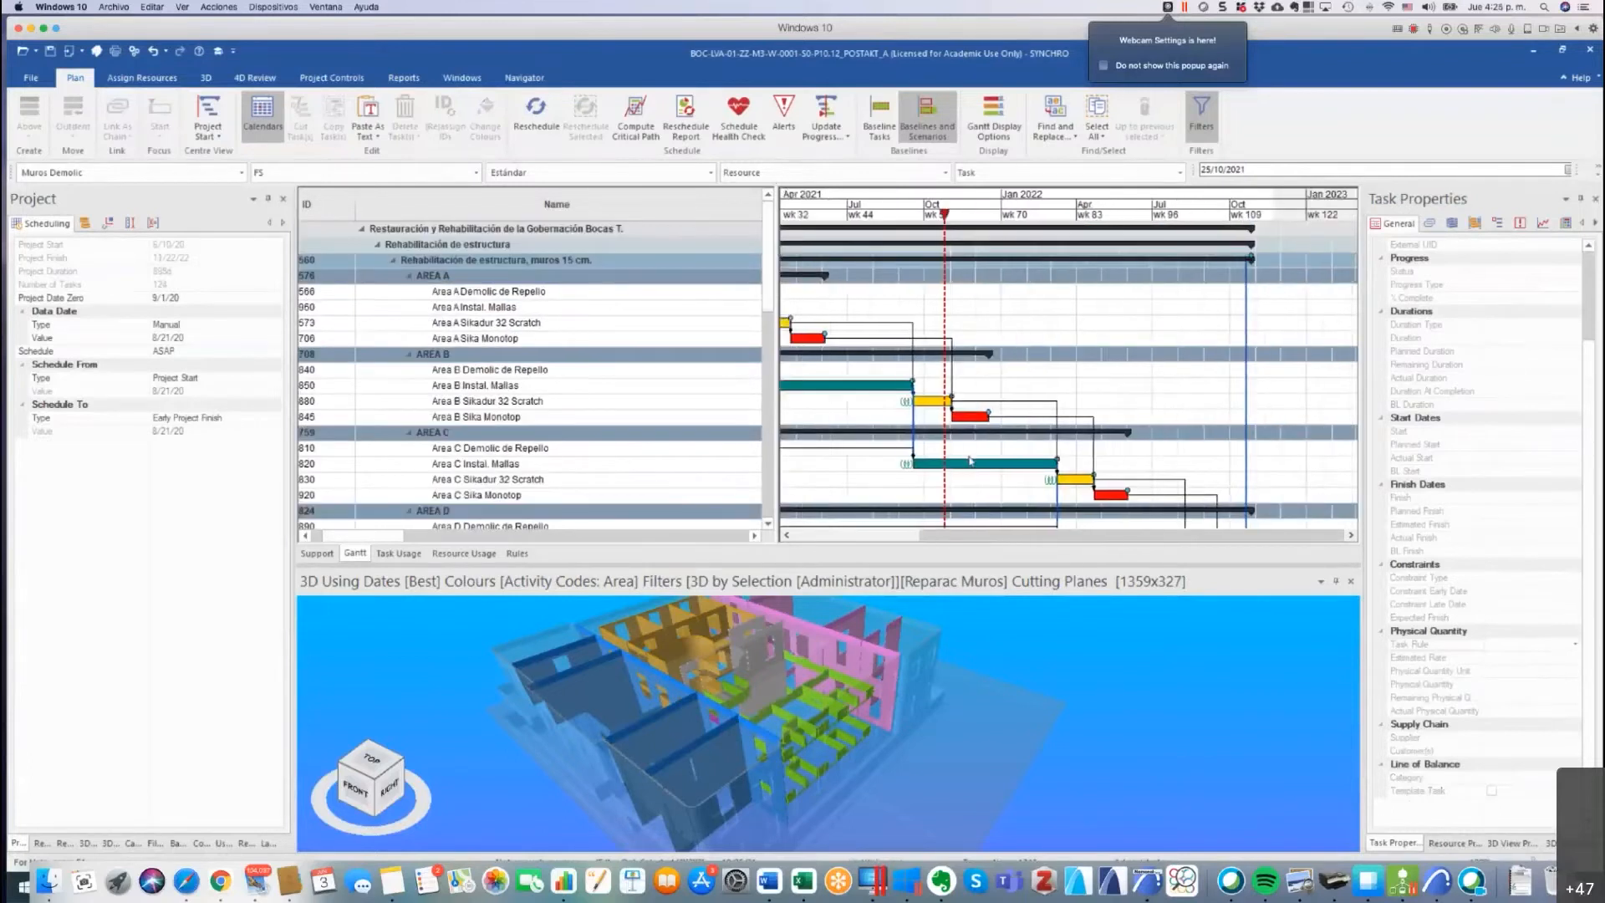
Shift the Area B Instal. Mallas bar in the Gantt to start on 3/7/22.
scroll(970, 459, down, 1)
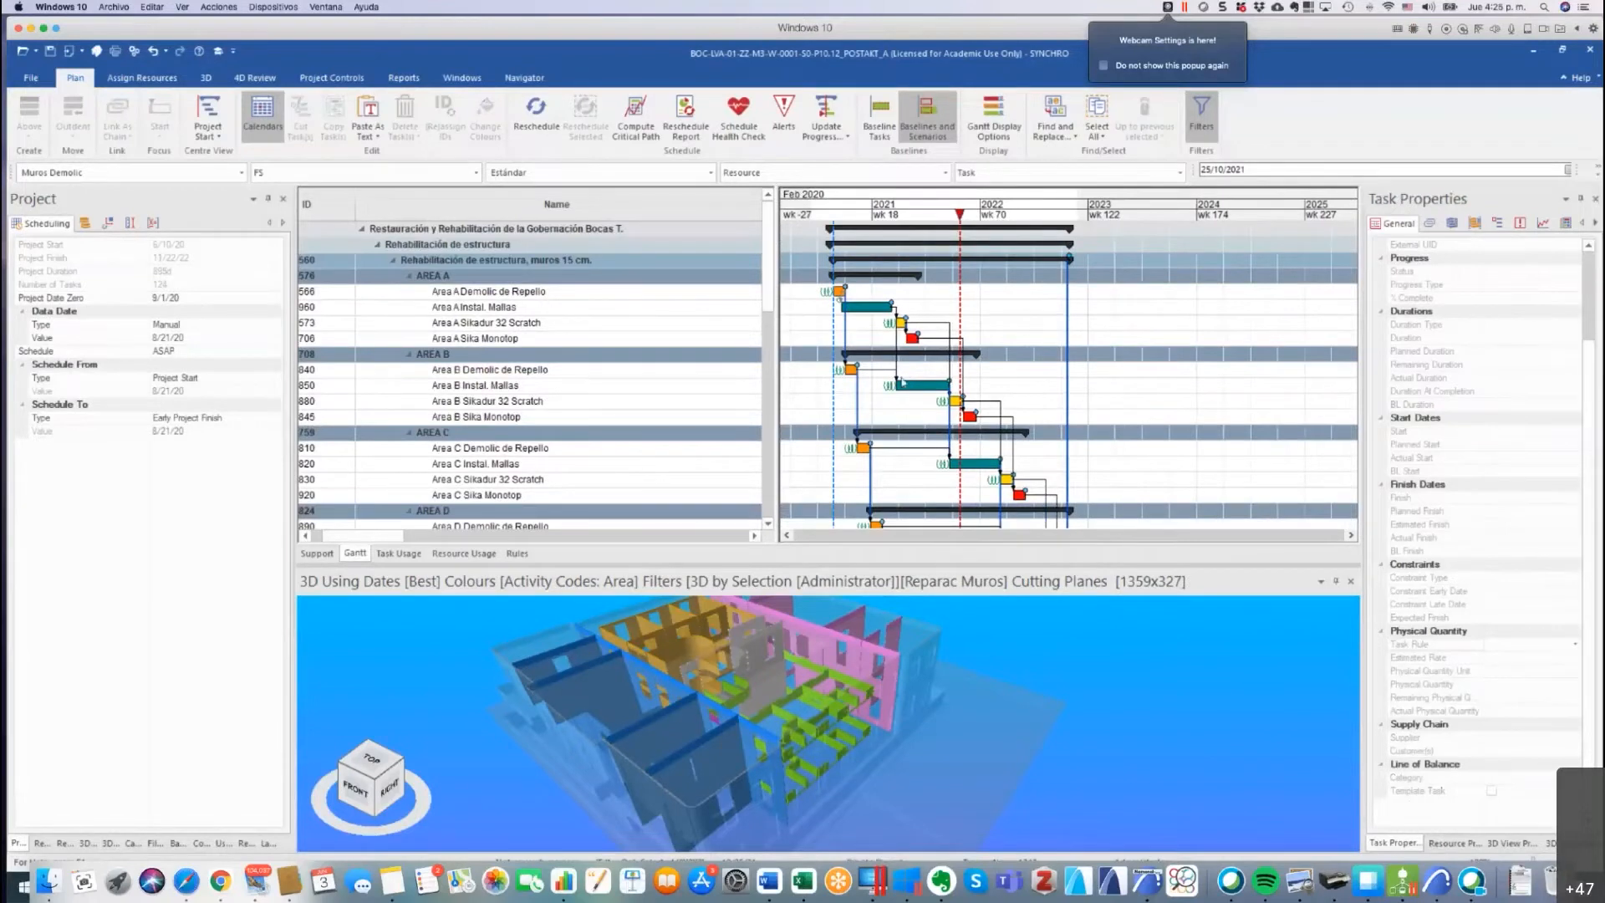
drag(901, 382, 1003, 384)
click(854, 504)
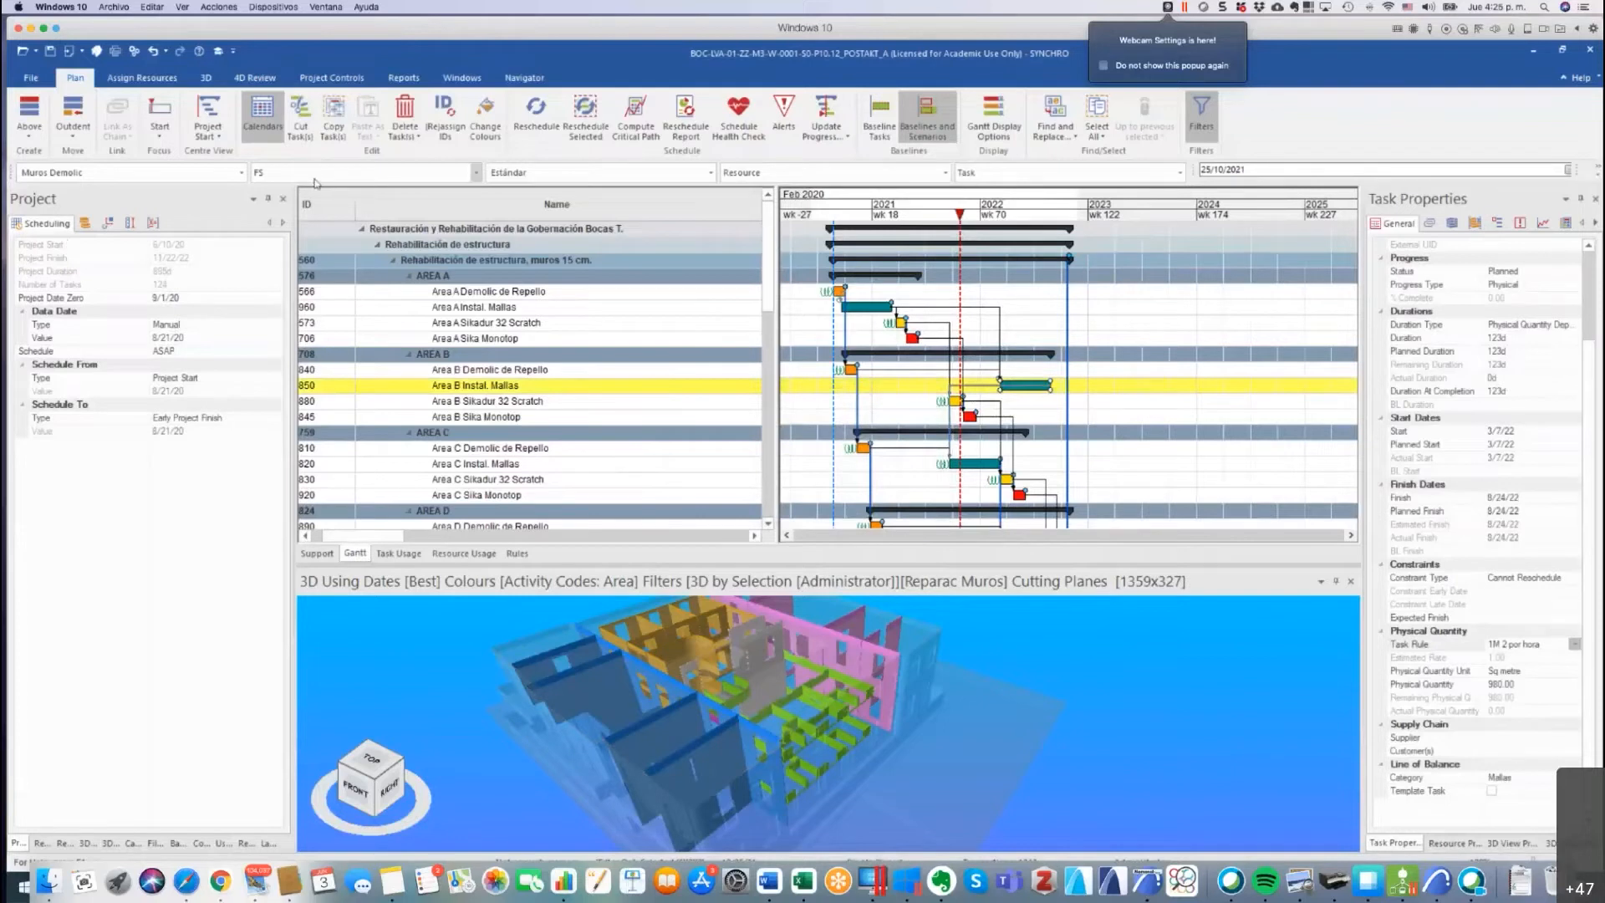
Add a new project baseline to the baselines and scenarios list.
click(176, 842)
right_click(44, 367)
click(75, 372)
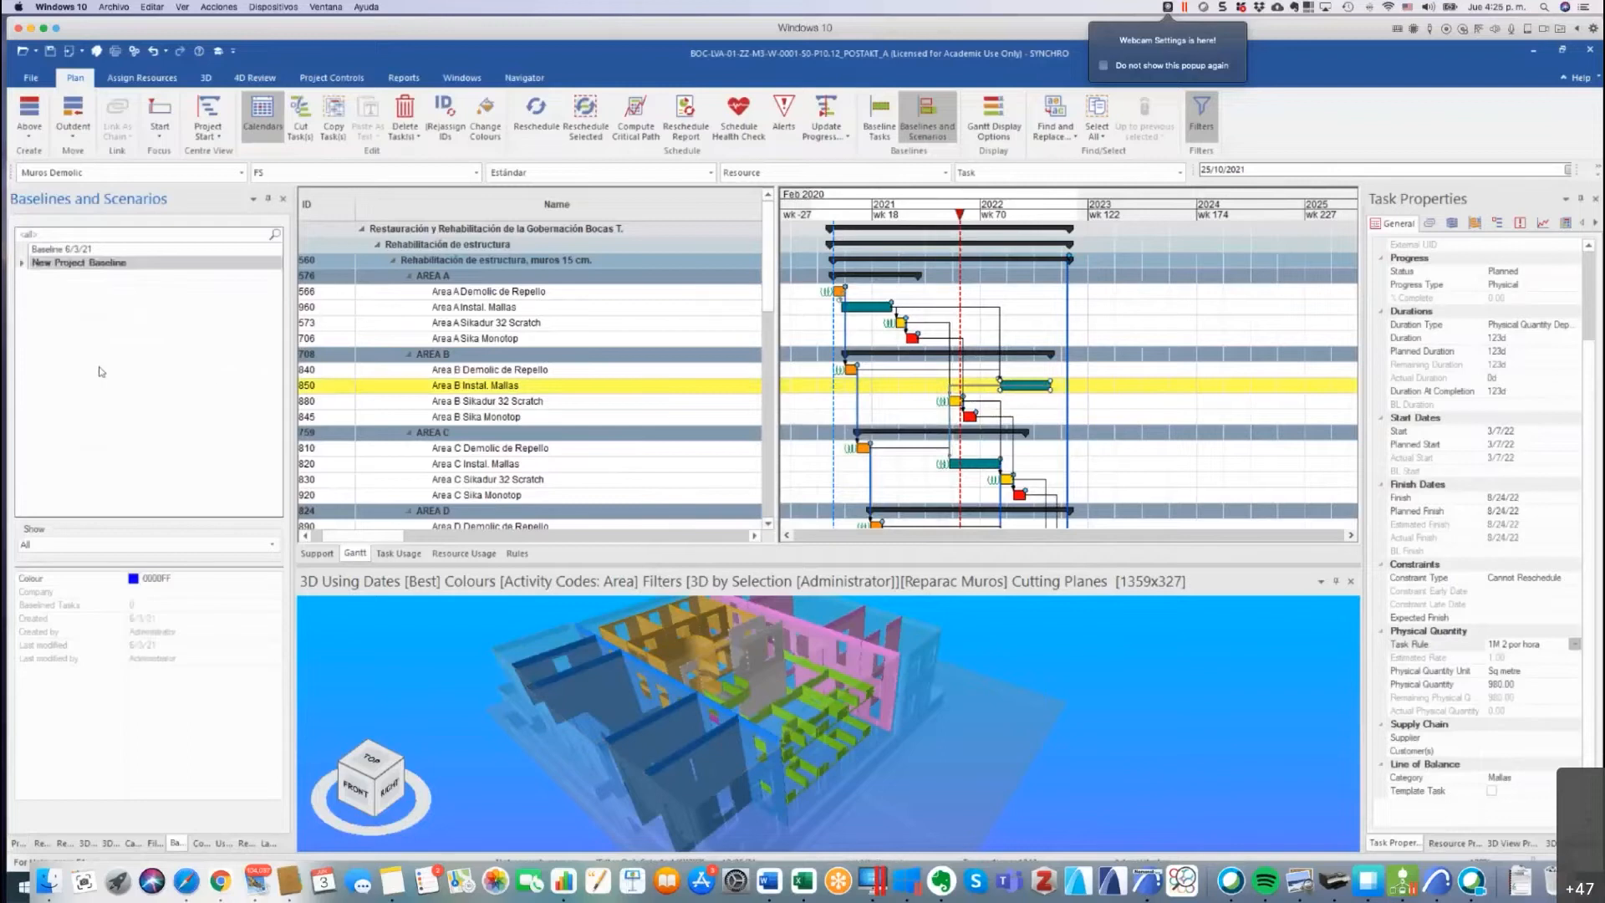
Baseline all tasks again as Baseline 6/3/21, starting from Area B and refreshing the critical path first.
click(632, 355)
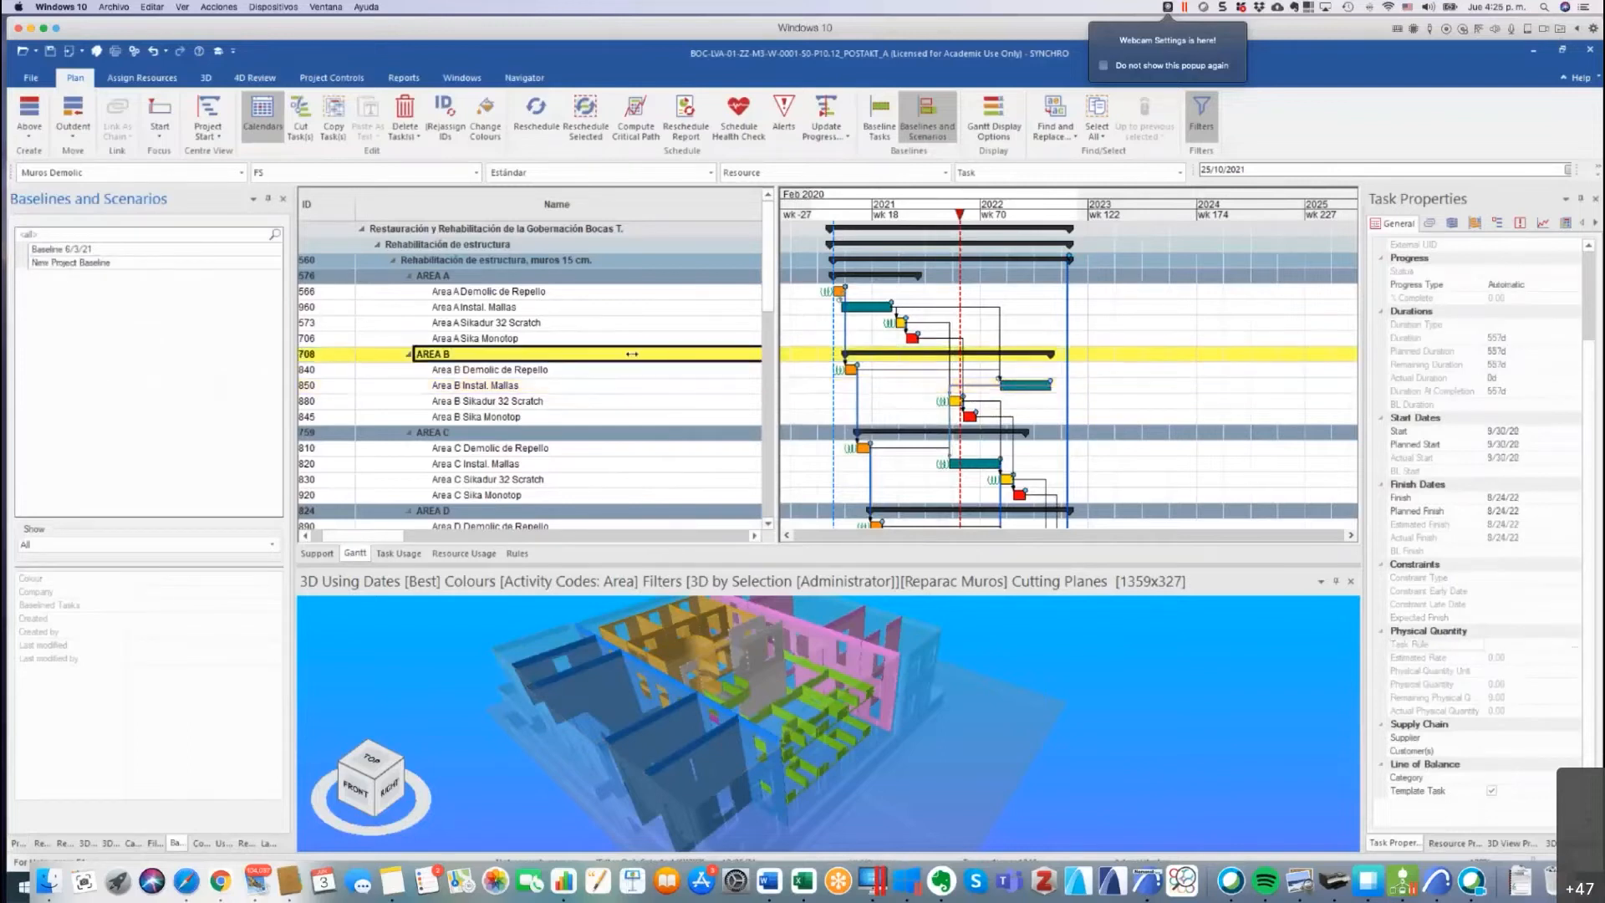
right_click(631, 355)
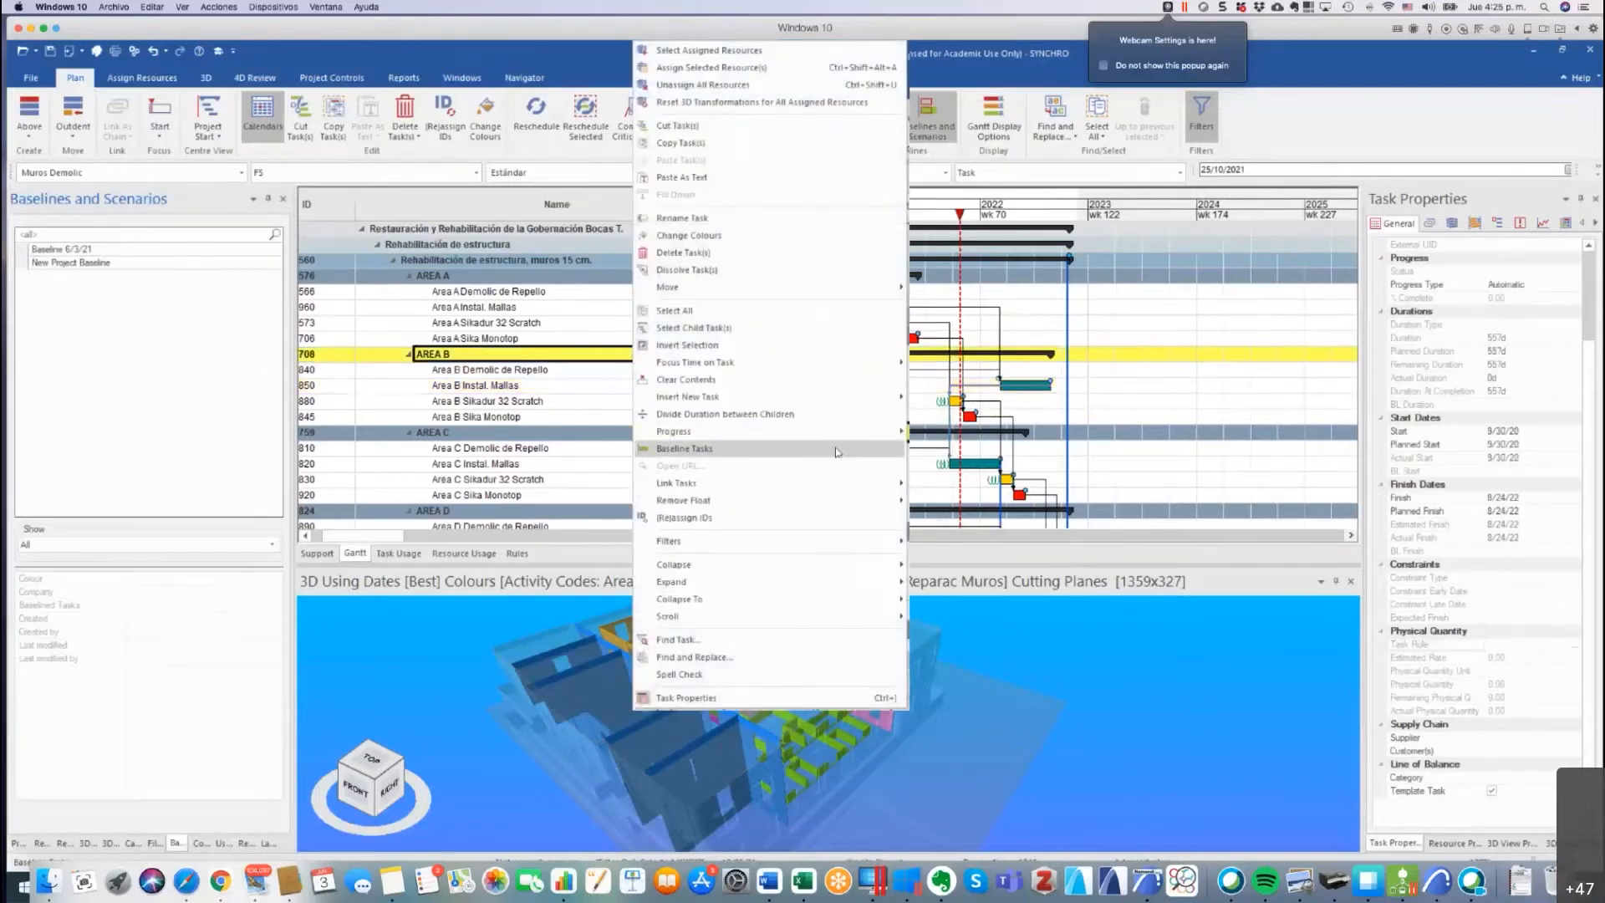
click(836, 452)
key(Return)
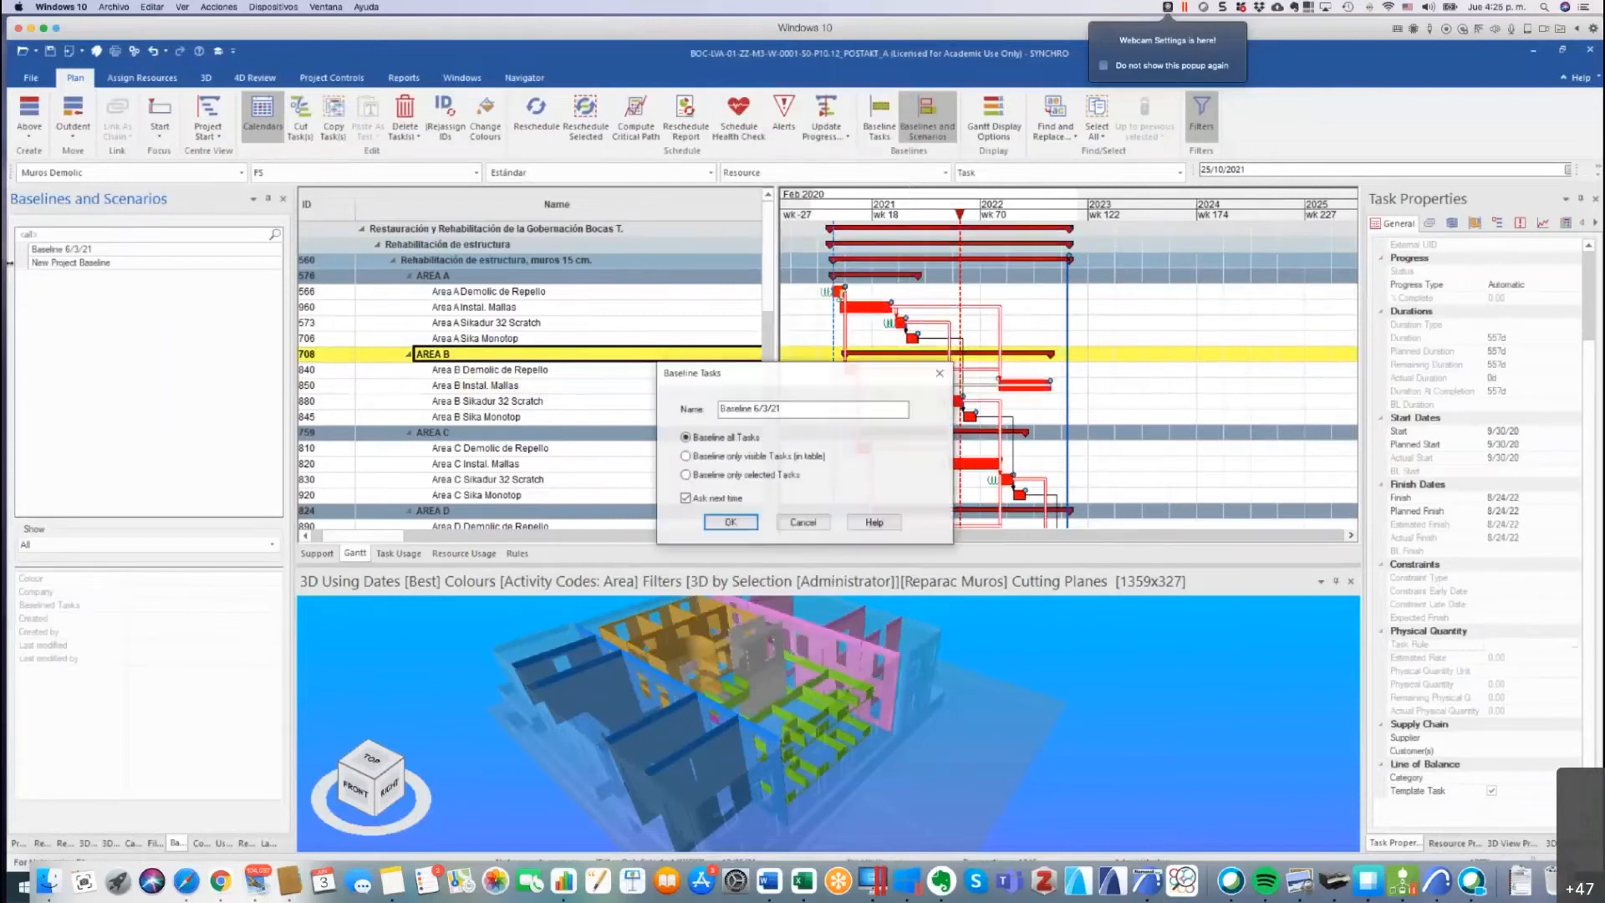
click(730, 521)
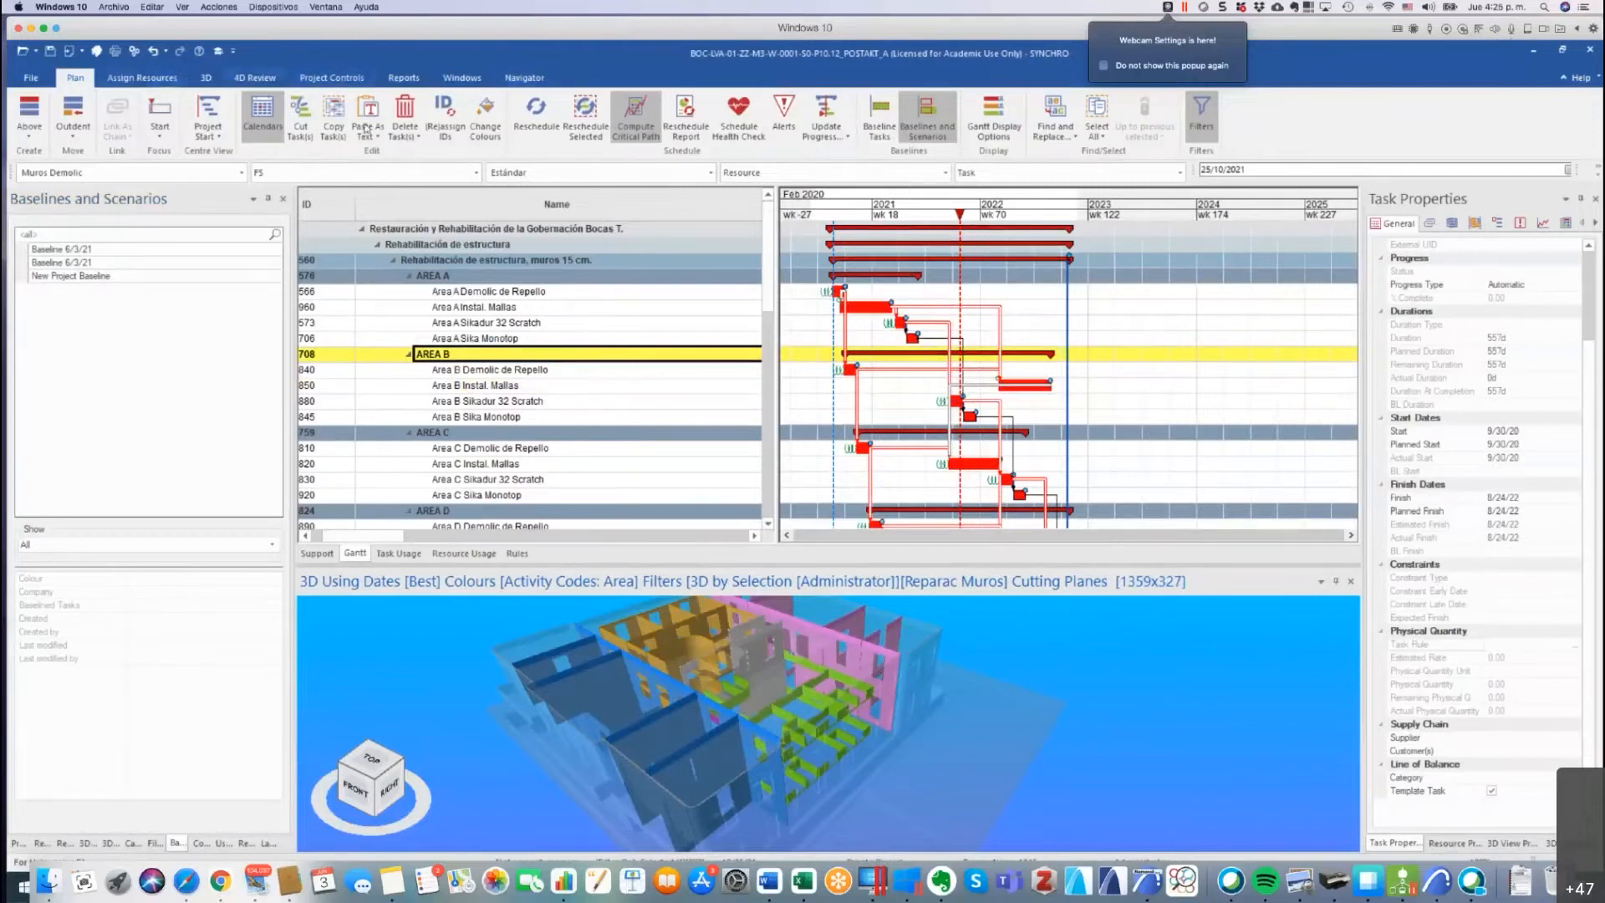
ctrl+scroll(832, 274, down, 1)
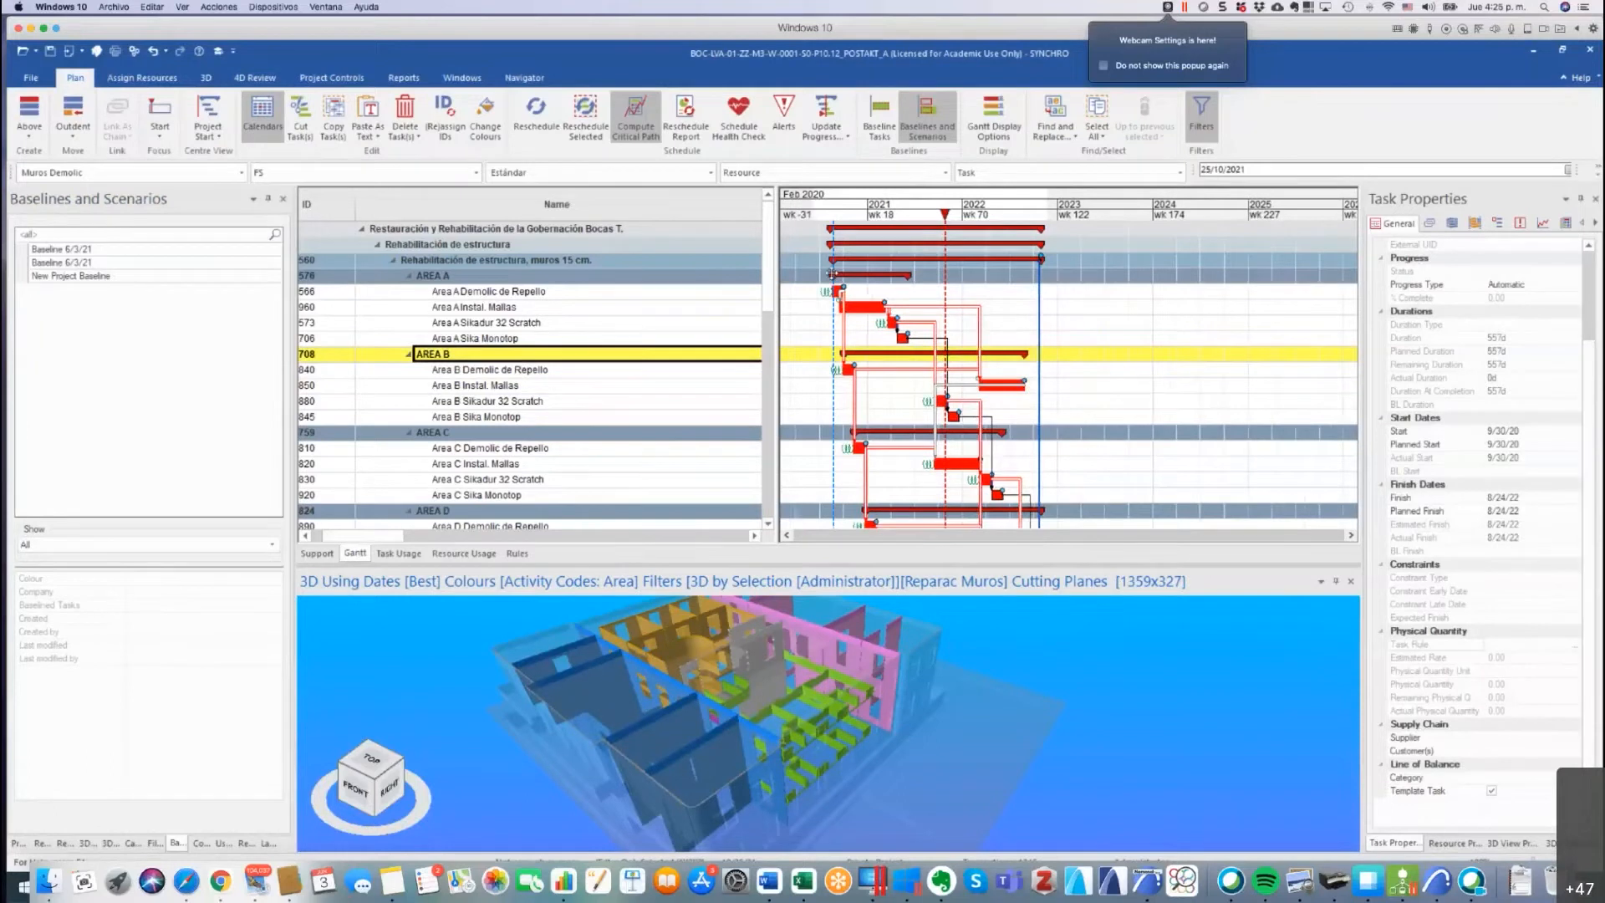
ctrl+scroll(832, 274, up, 1)
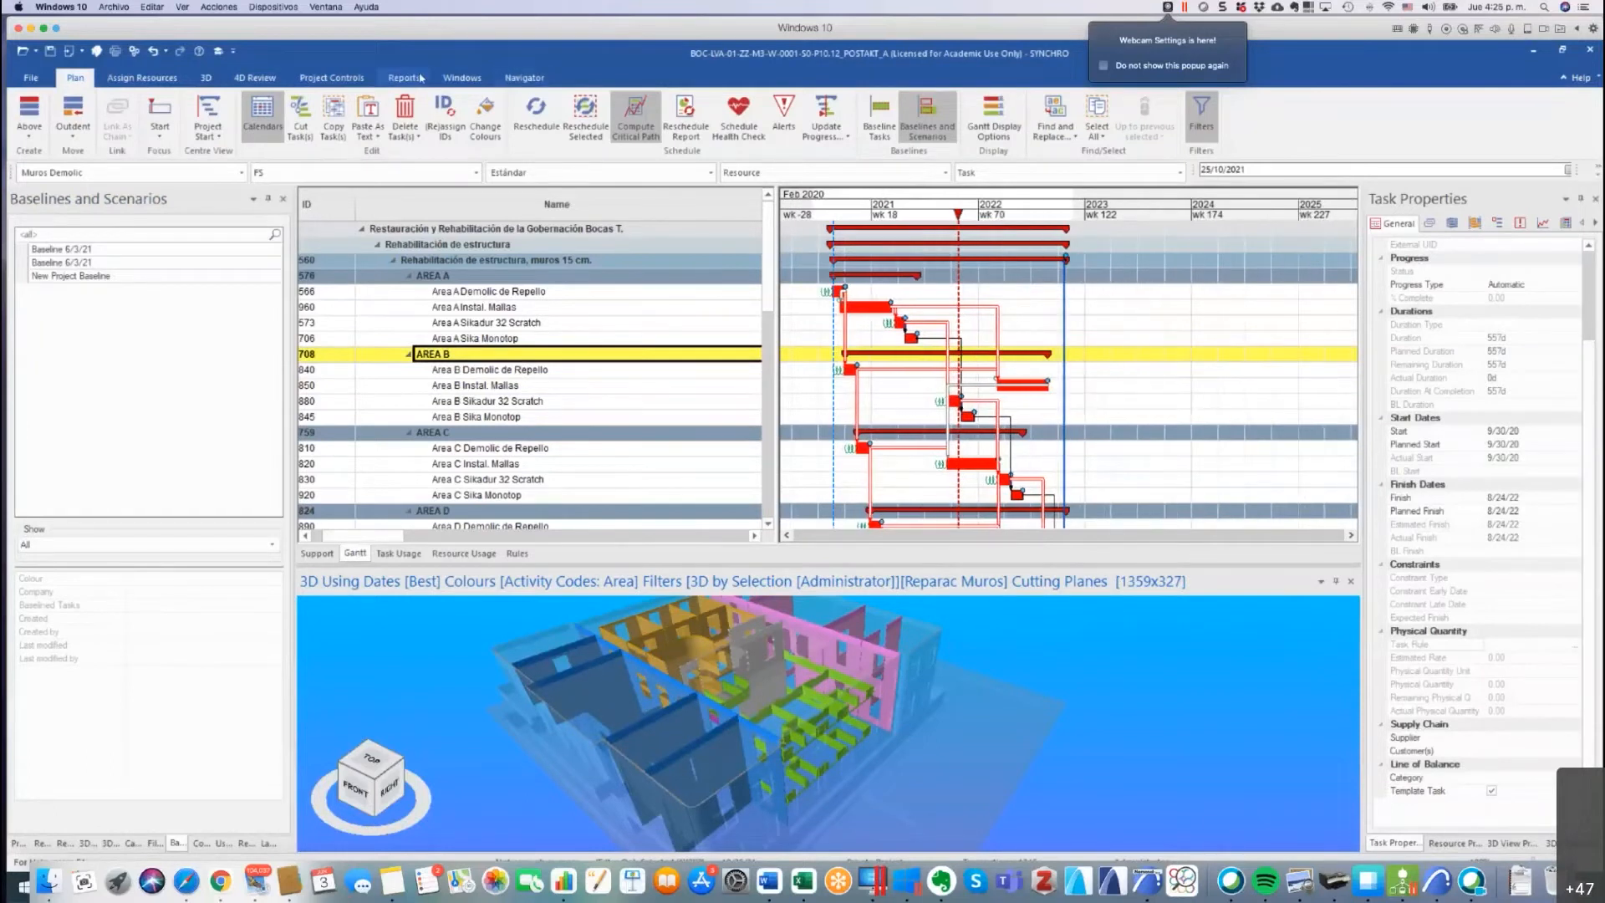
Show a second 3D view beside the first and enlarge the Gantt above both views.
click(208, 78)
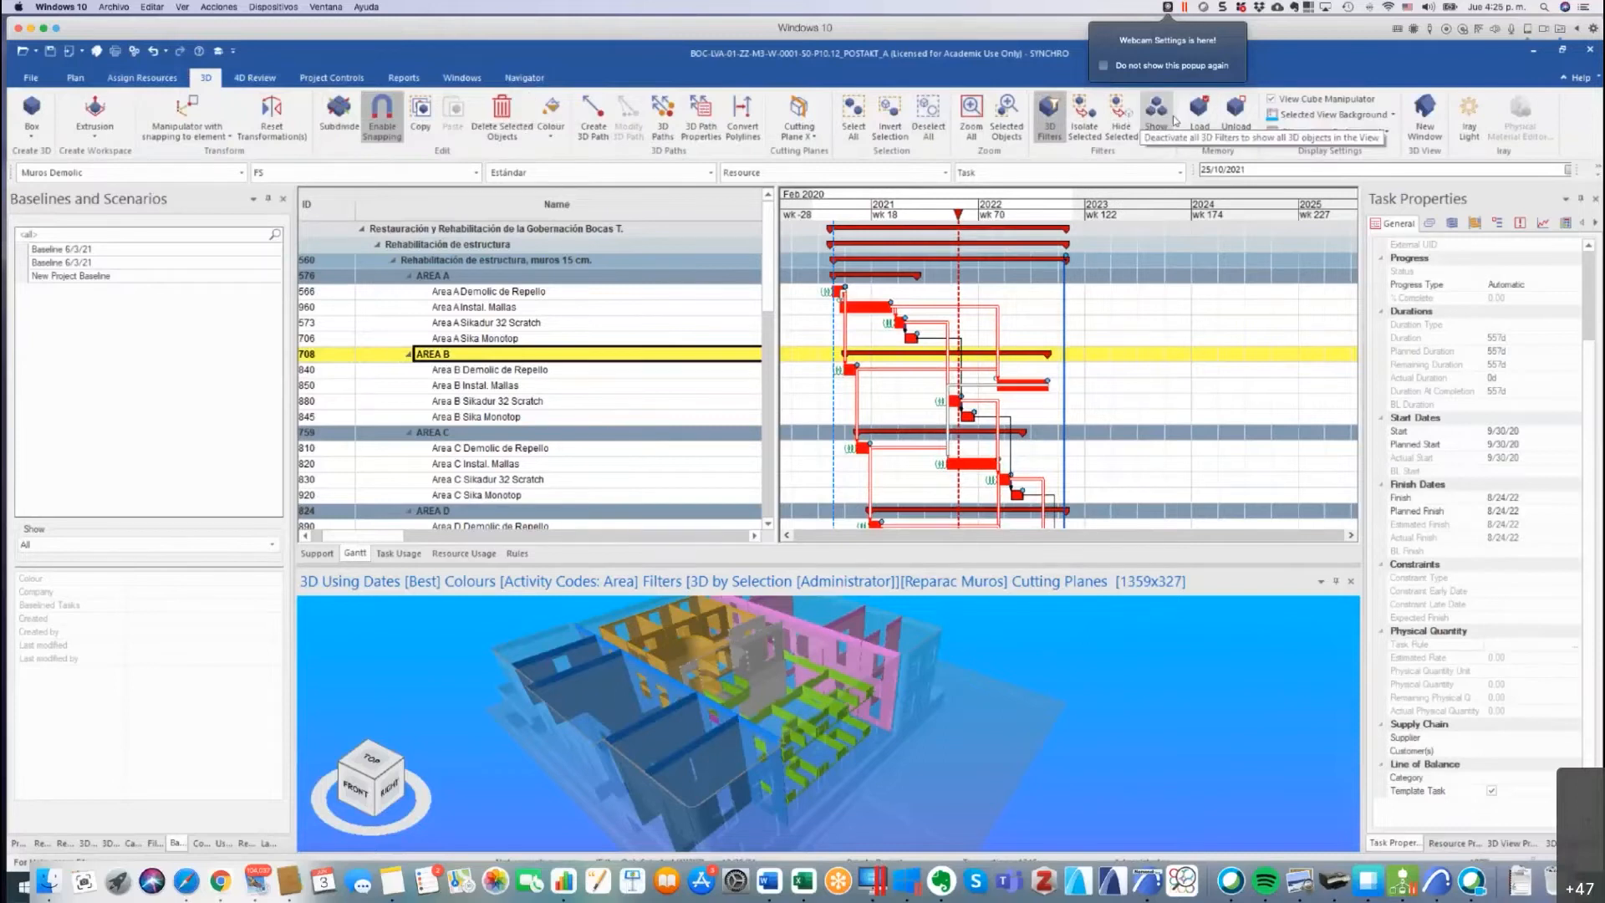
click(253, 78)
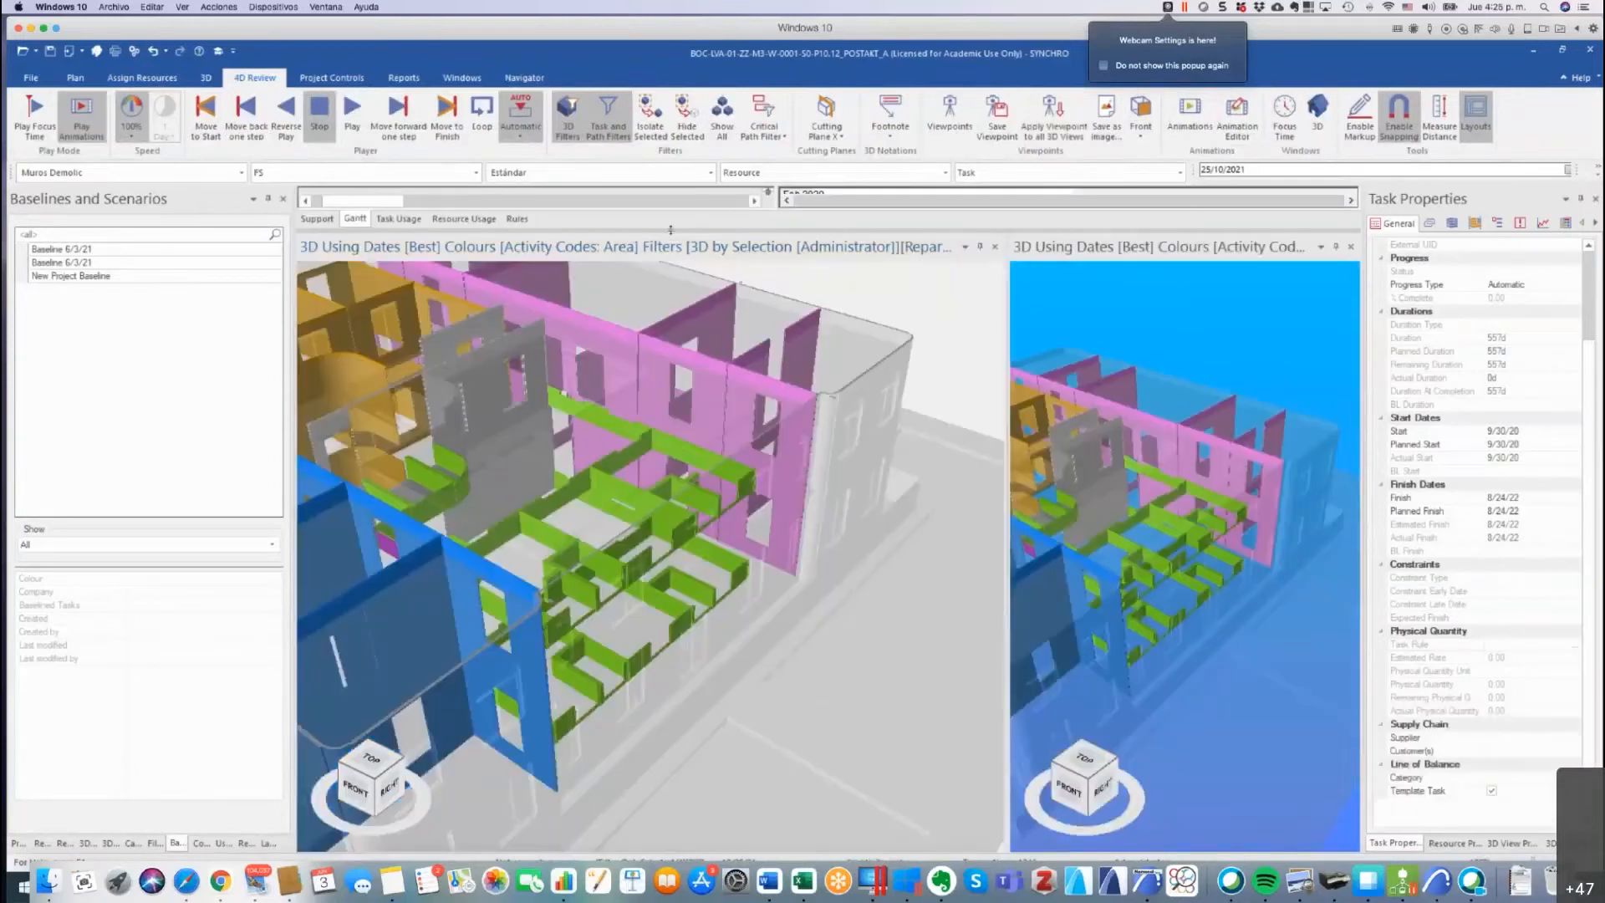
drag(670, 229, 665, 524)
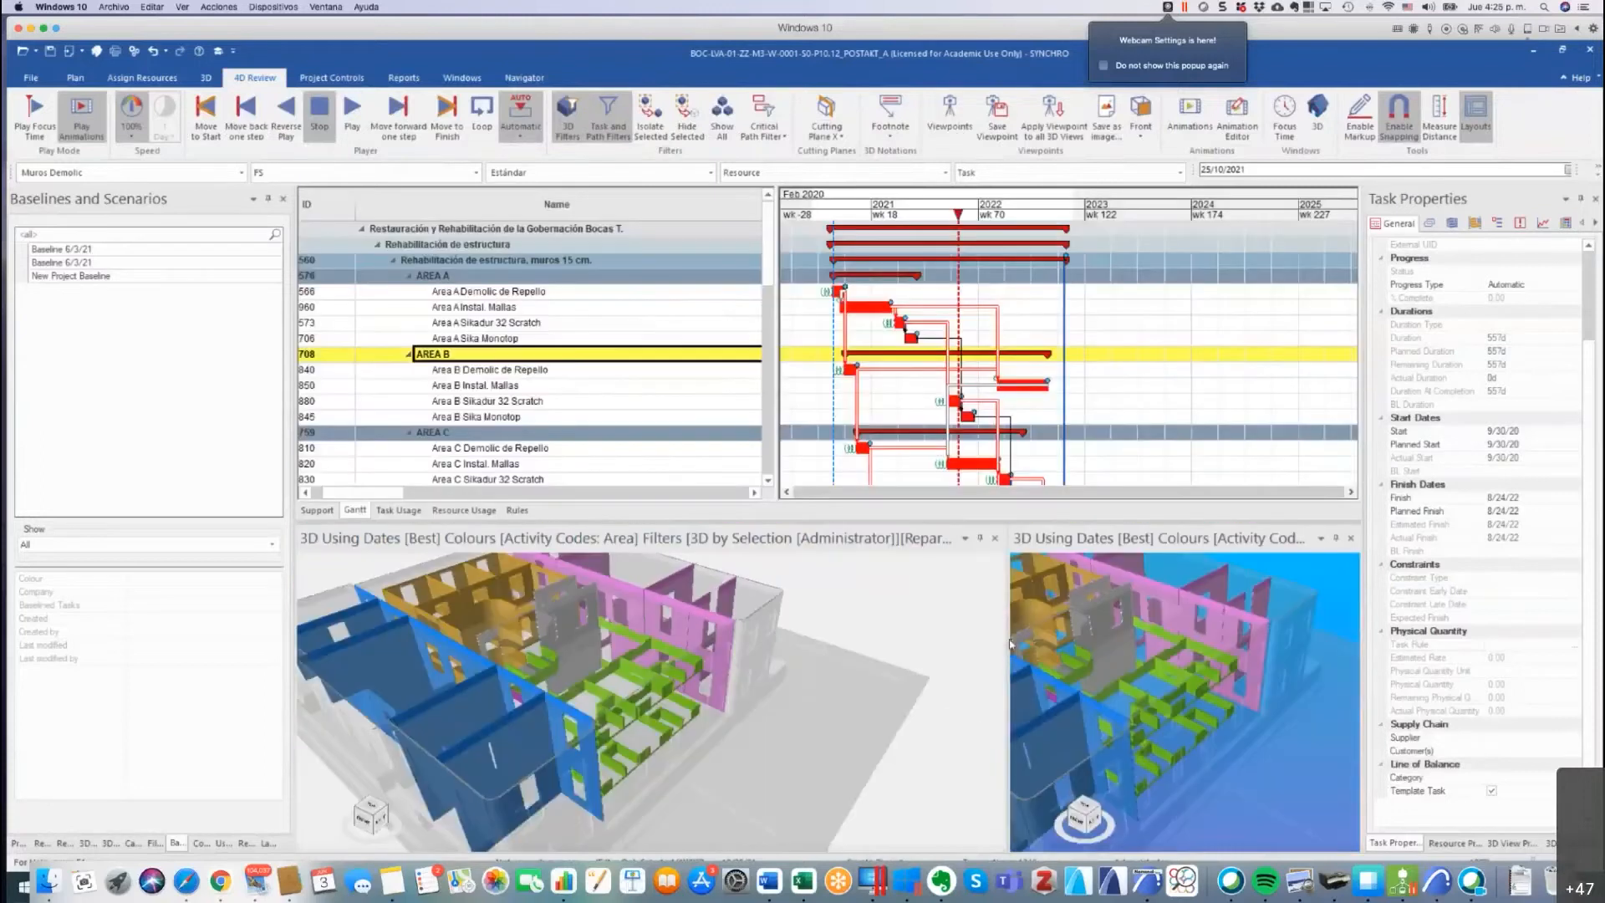
Widen the second 3D view so that both model views have similar space.
drag(1007, 639, 791, 635)
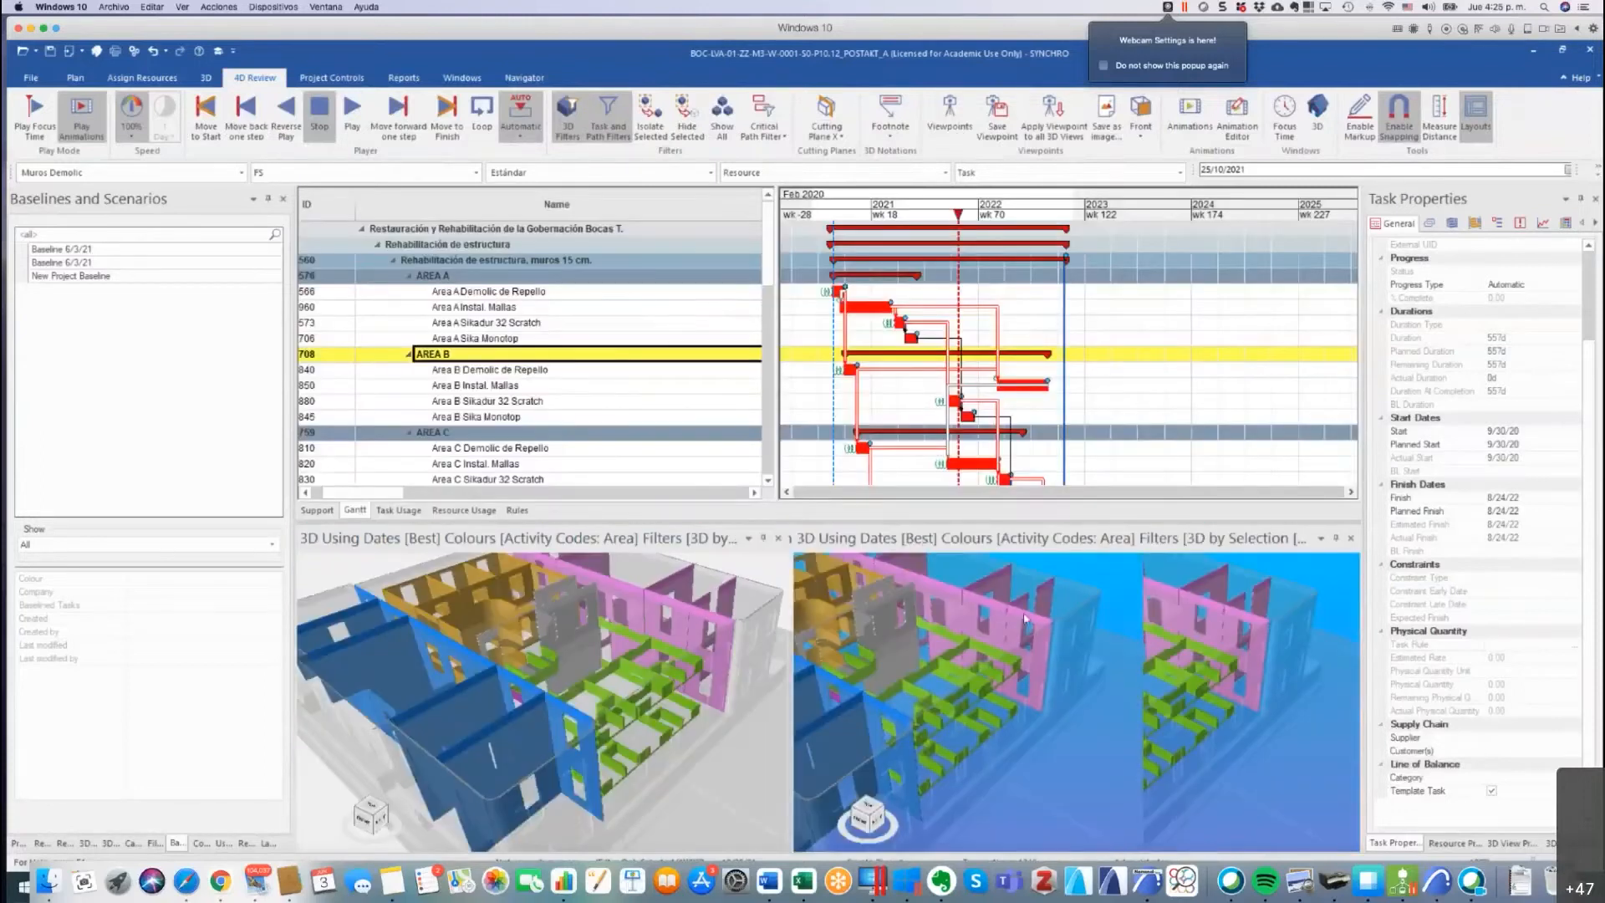
right_click(1016, 619)
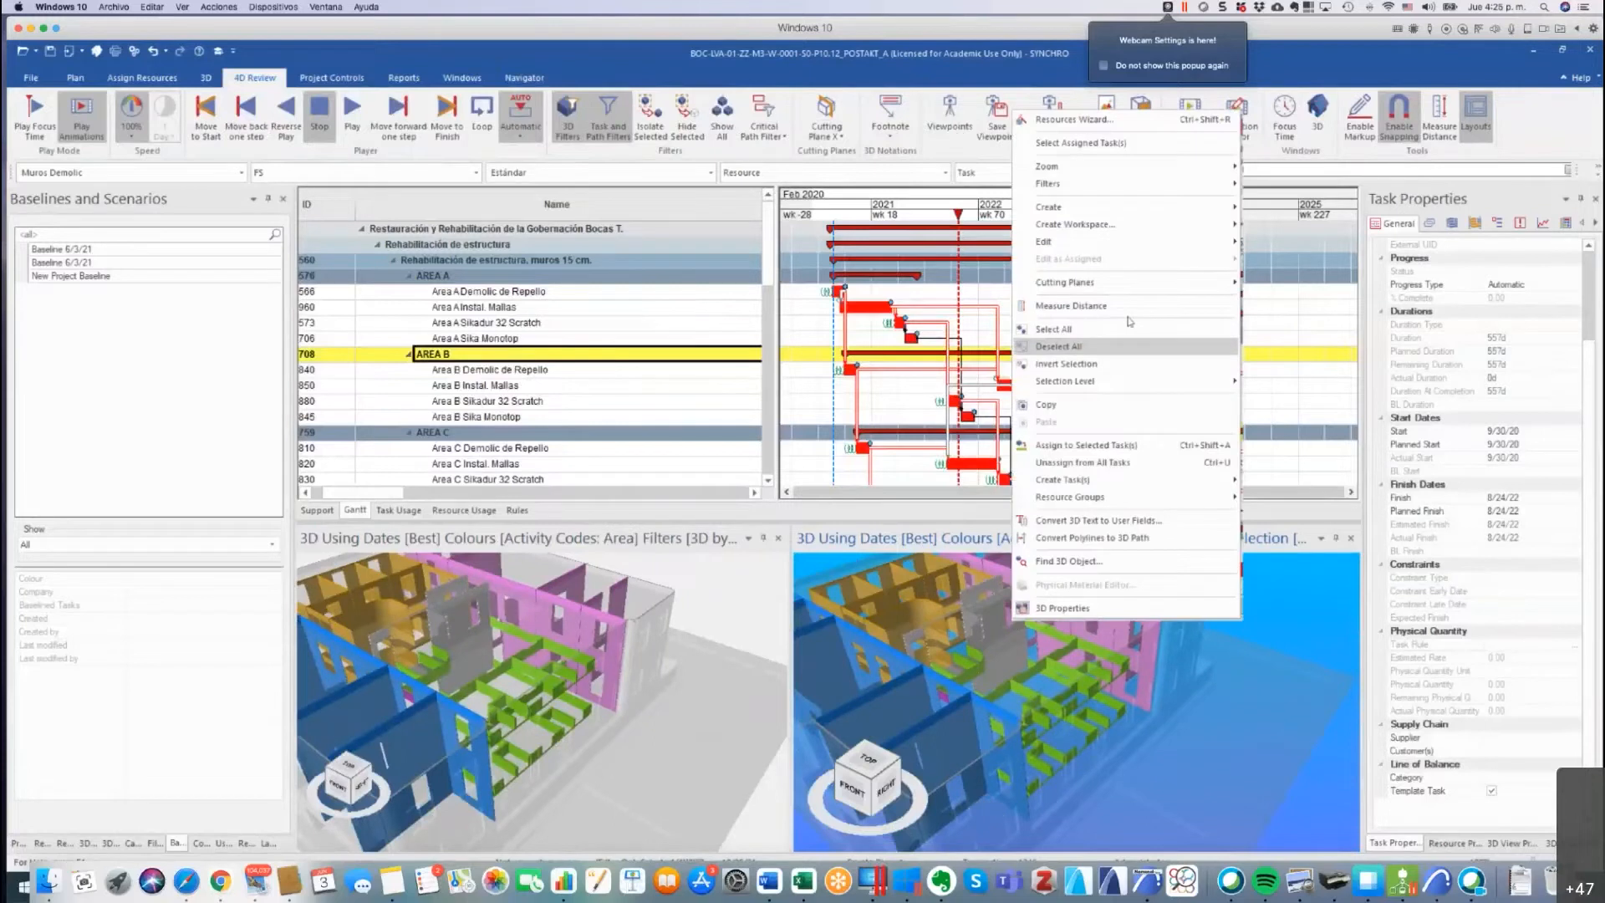
key(Escape)
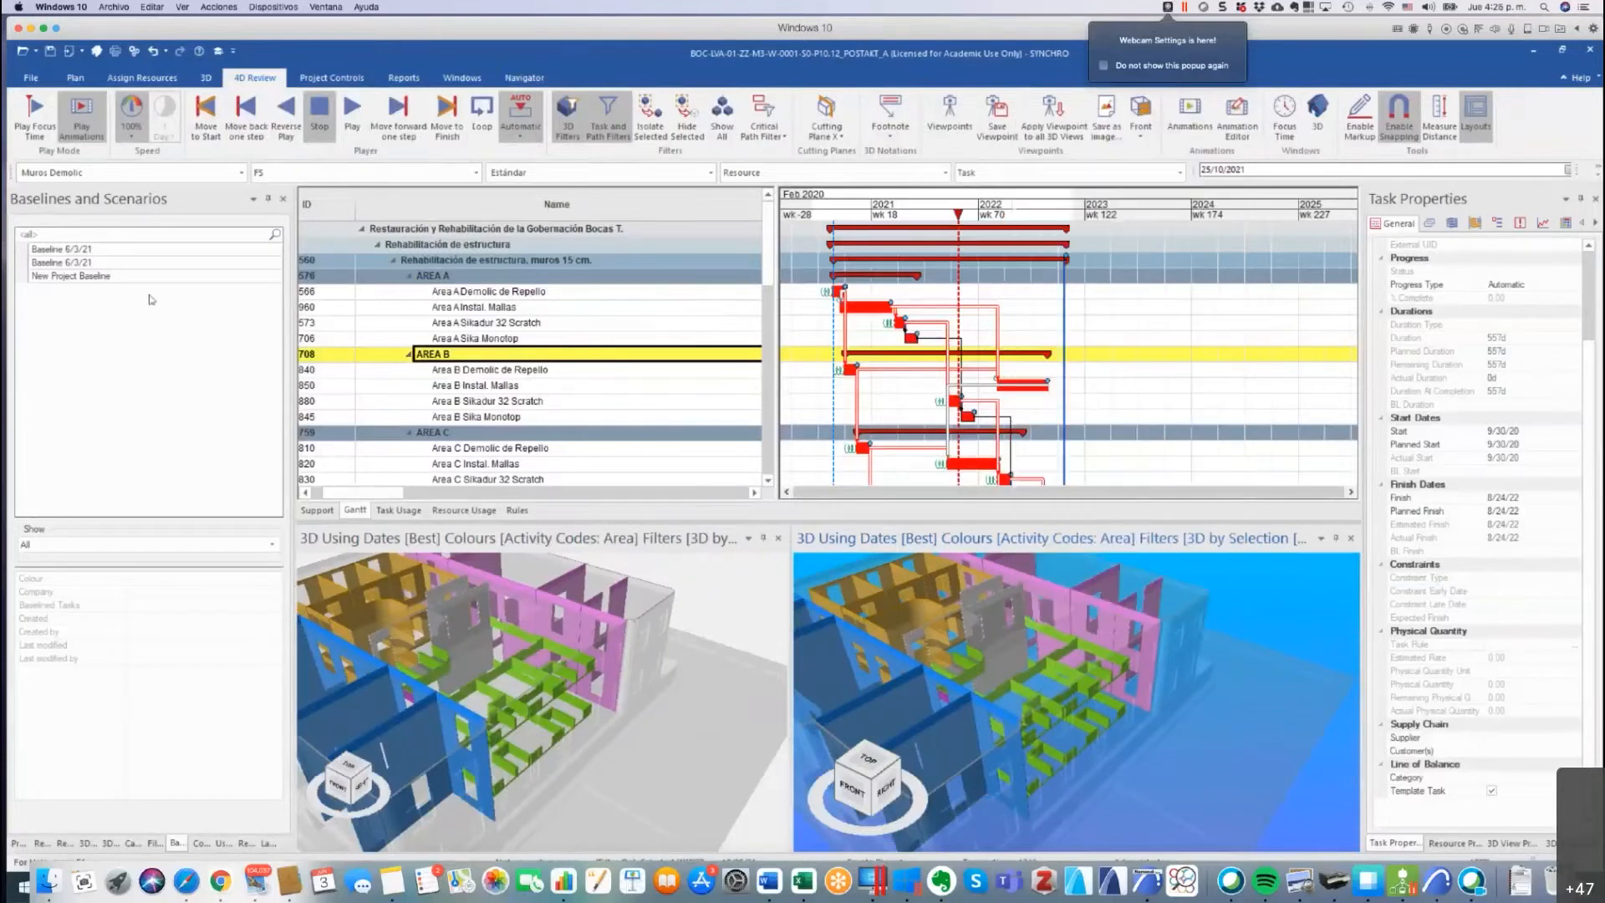
Activate the first Baseline 6/3/21 and link the cameras of all 3D views.
click(118, 249)
right_click(1149, 662)
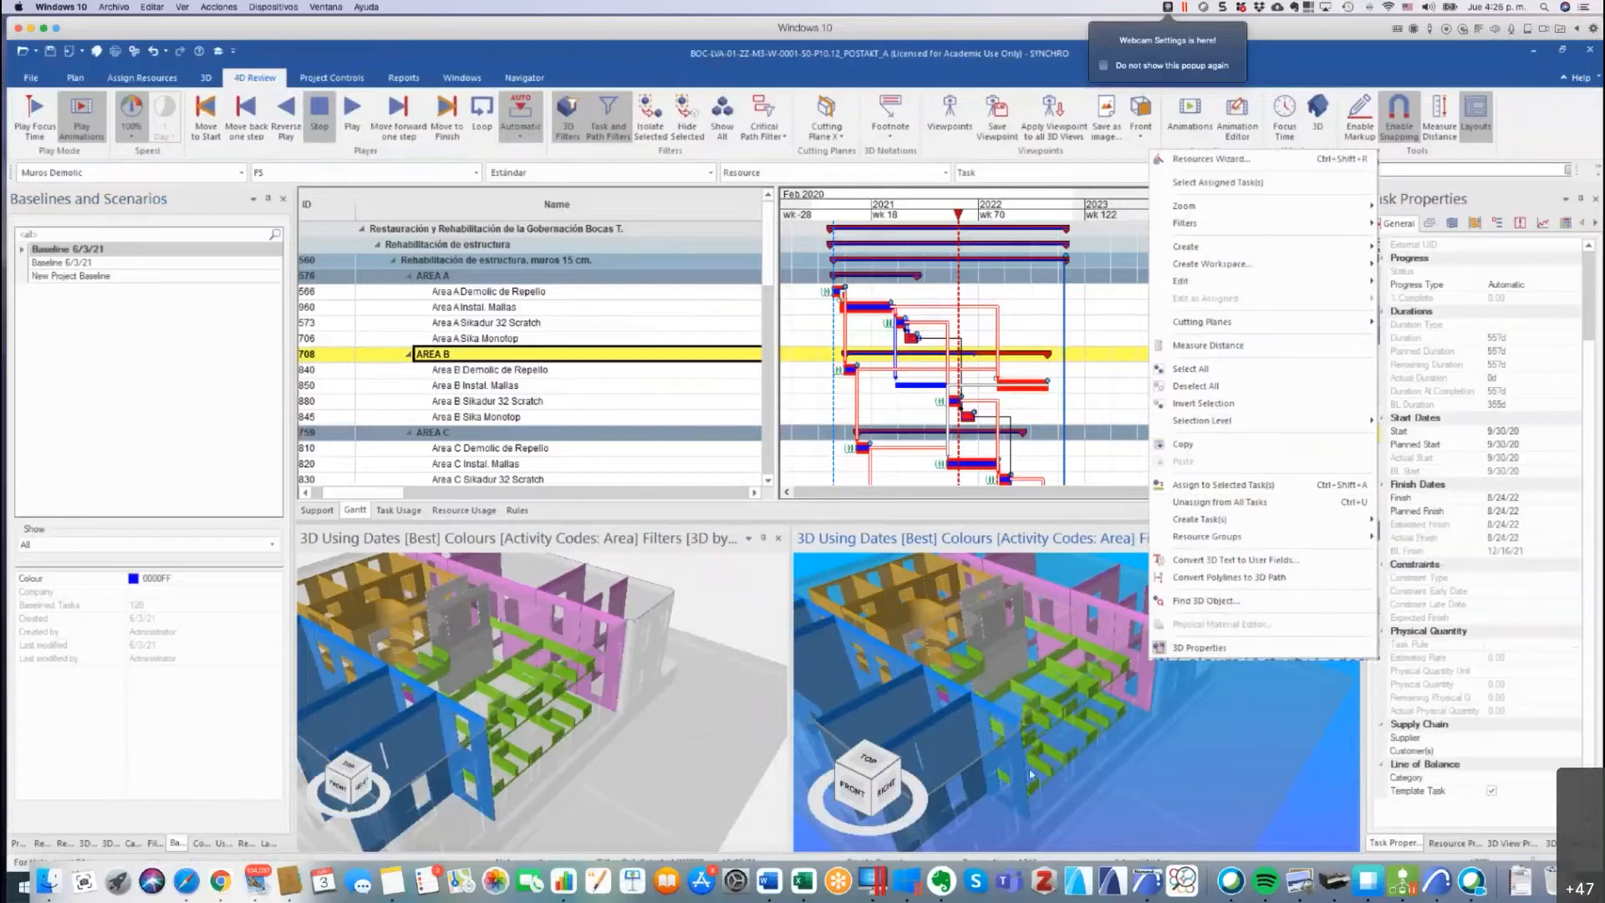
click(1008, 670)
right_click(967, 658)
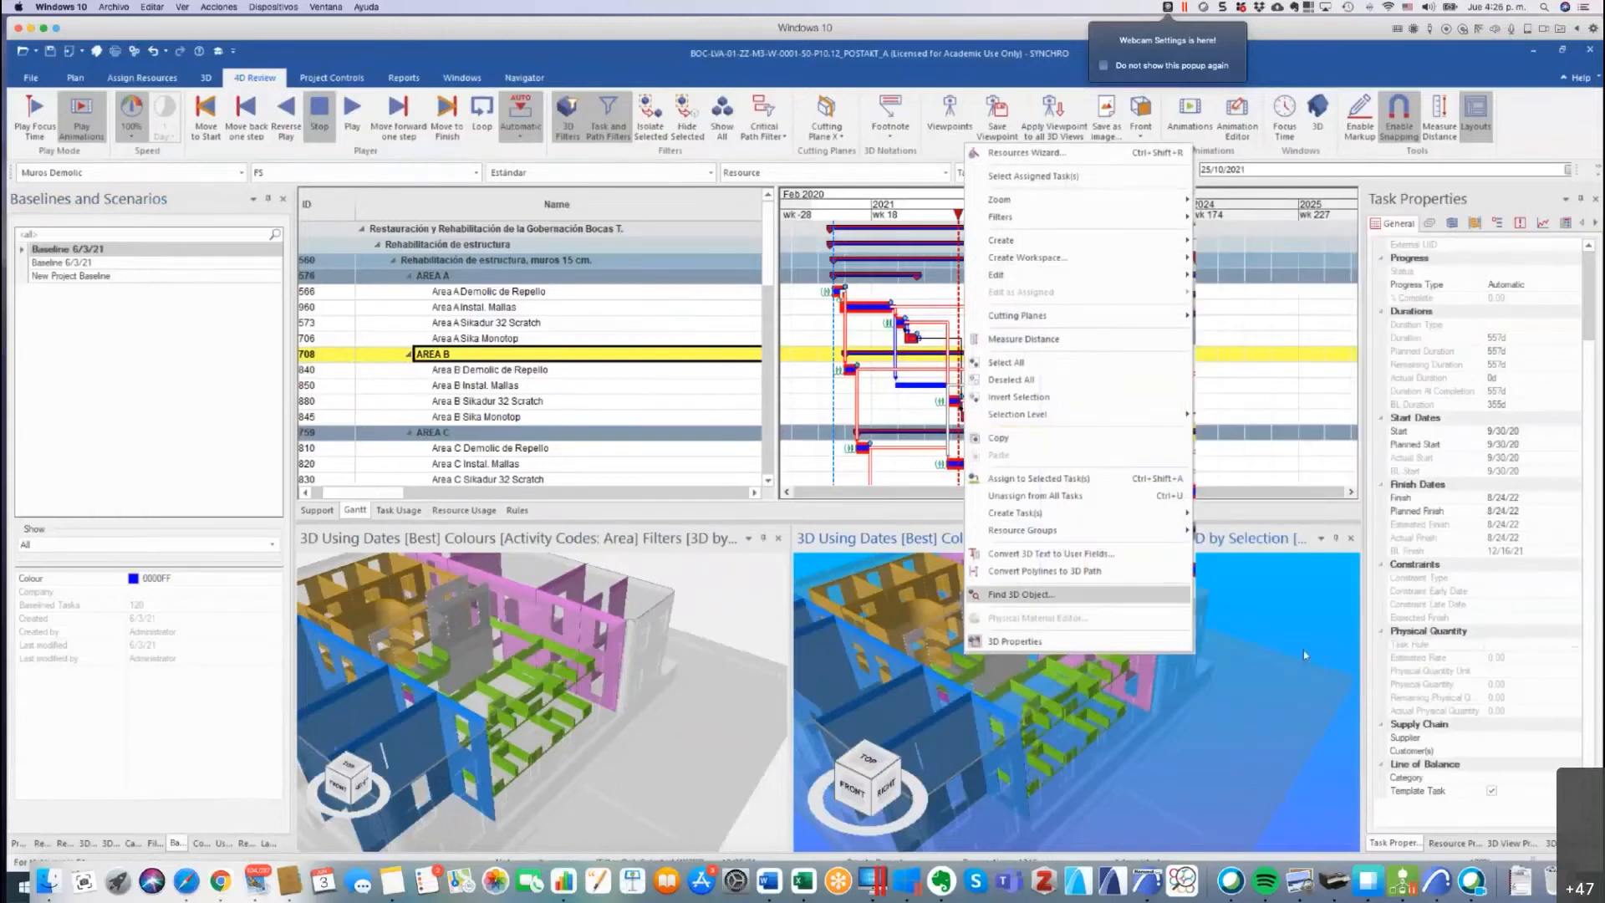
click(1272, 676)
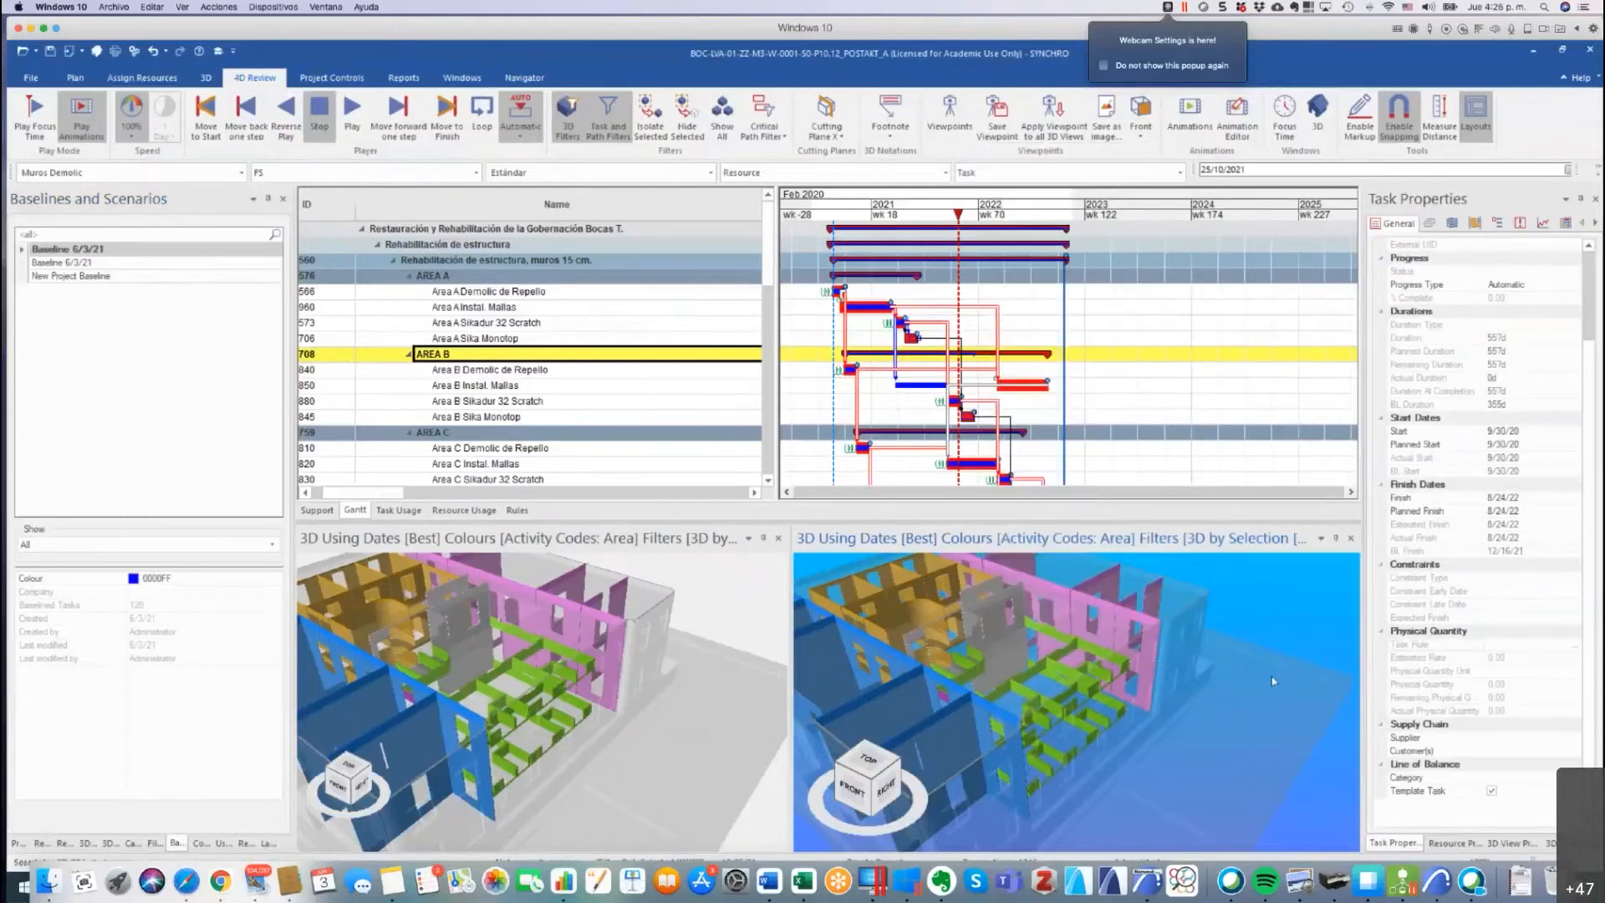
right_click(1246, 596)
mouse_move(1312, 98)
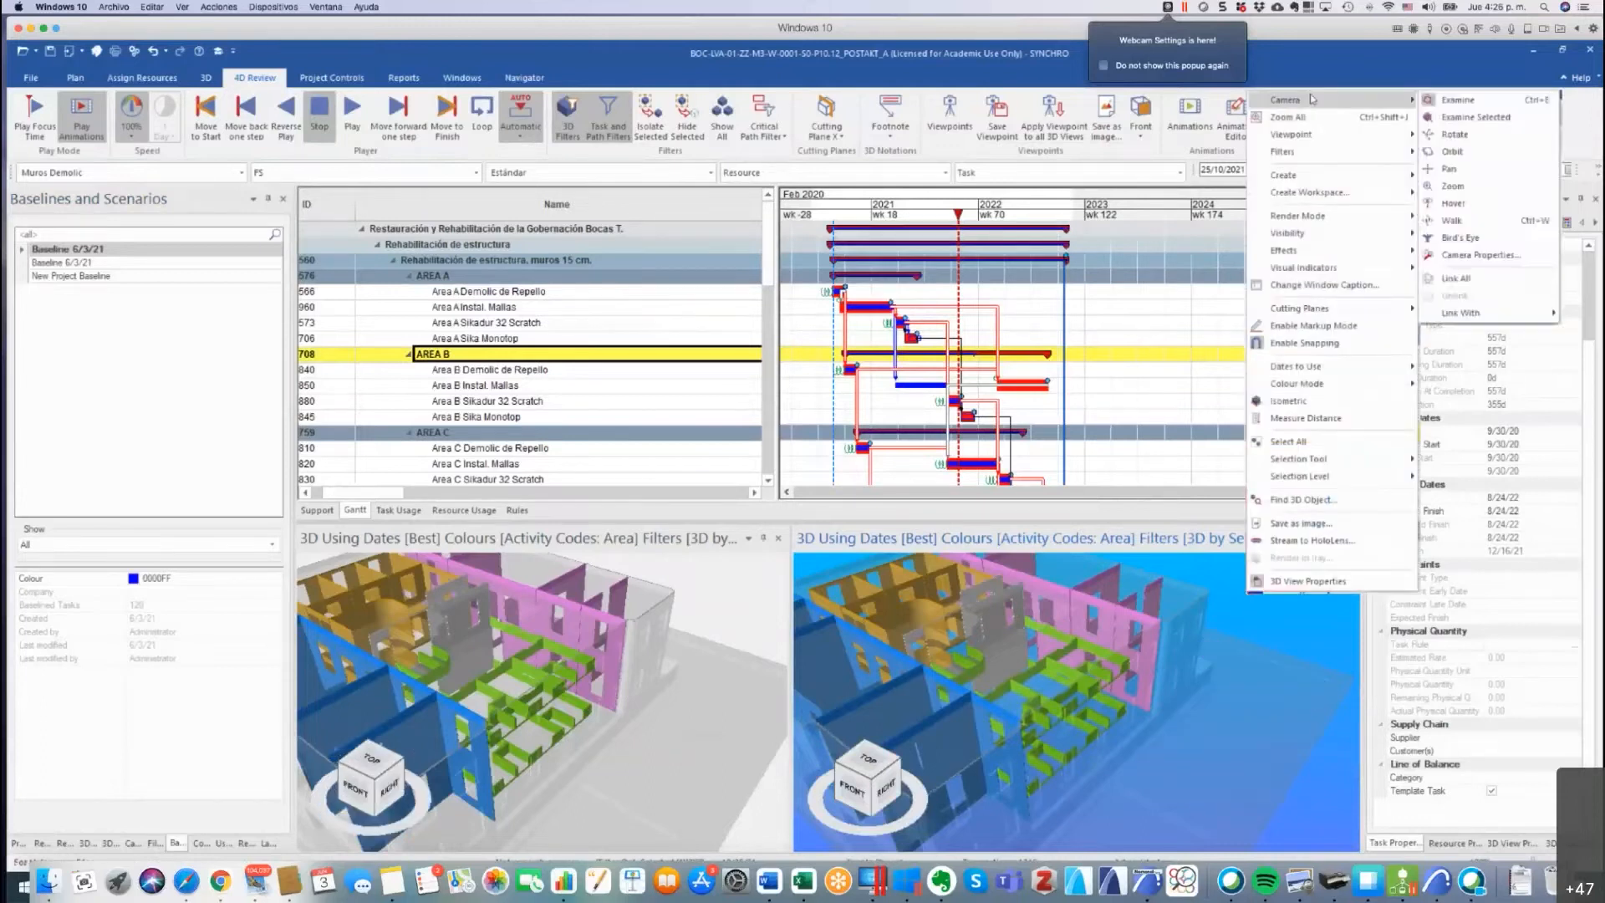
click(1460, 280)
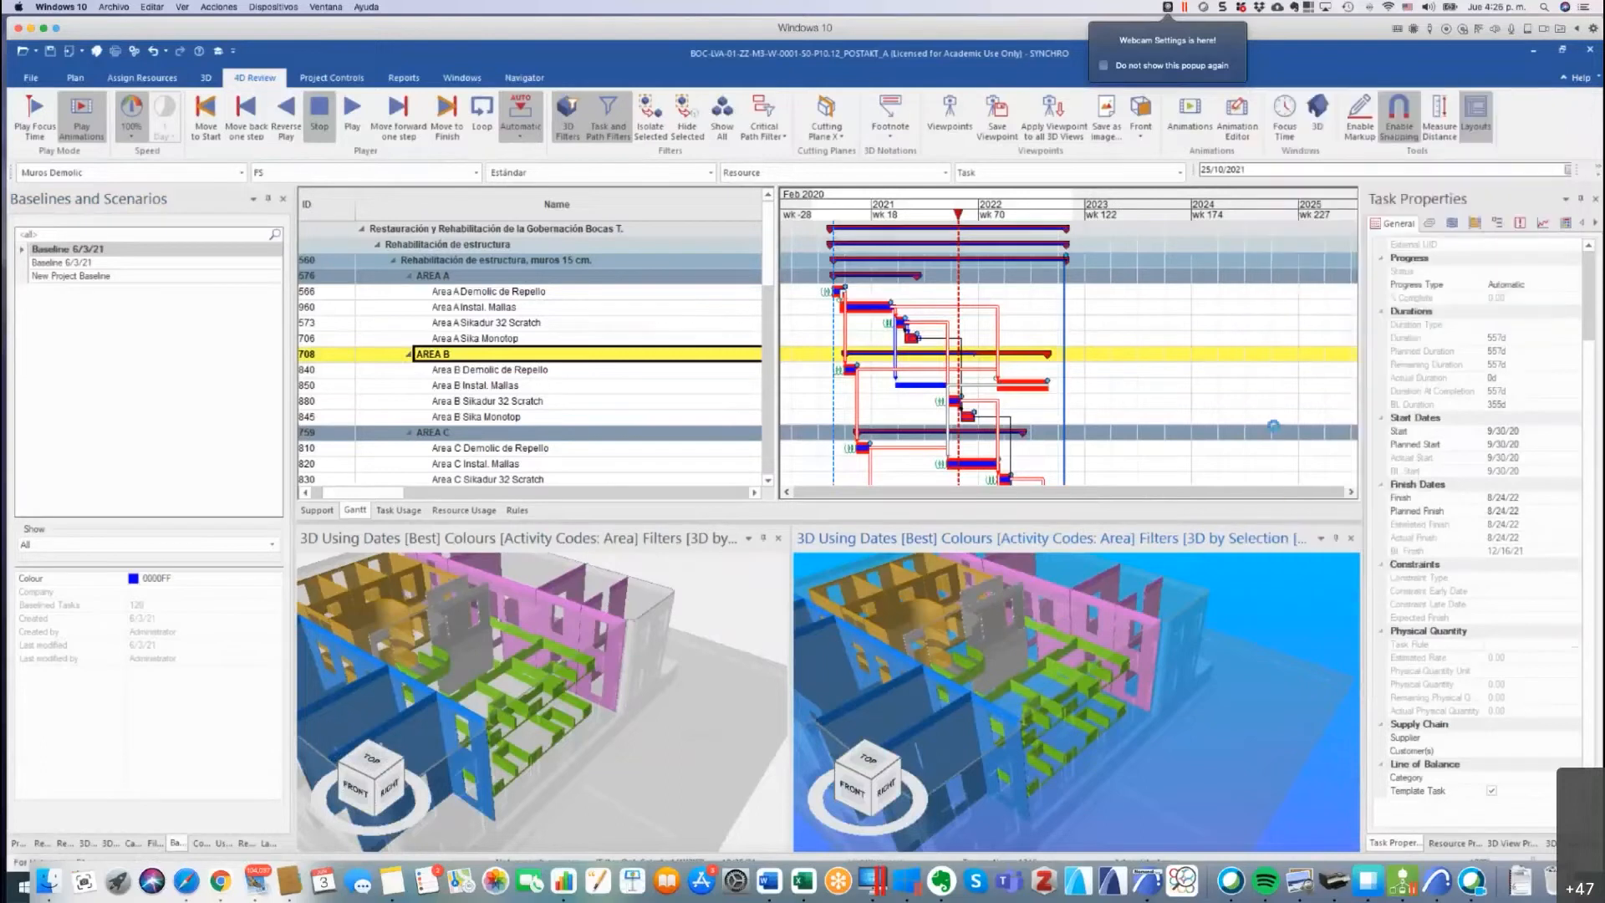
Orbit the linked models and make the second 3D view use baseline dates.
drag(976, 696, 1179, 604)
right_click(1179, 605)
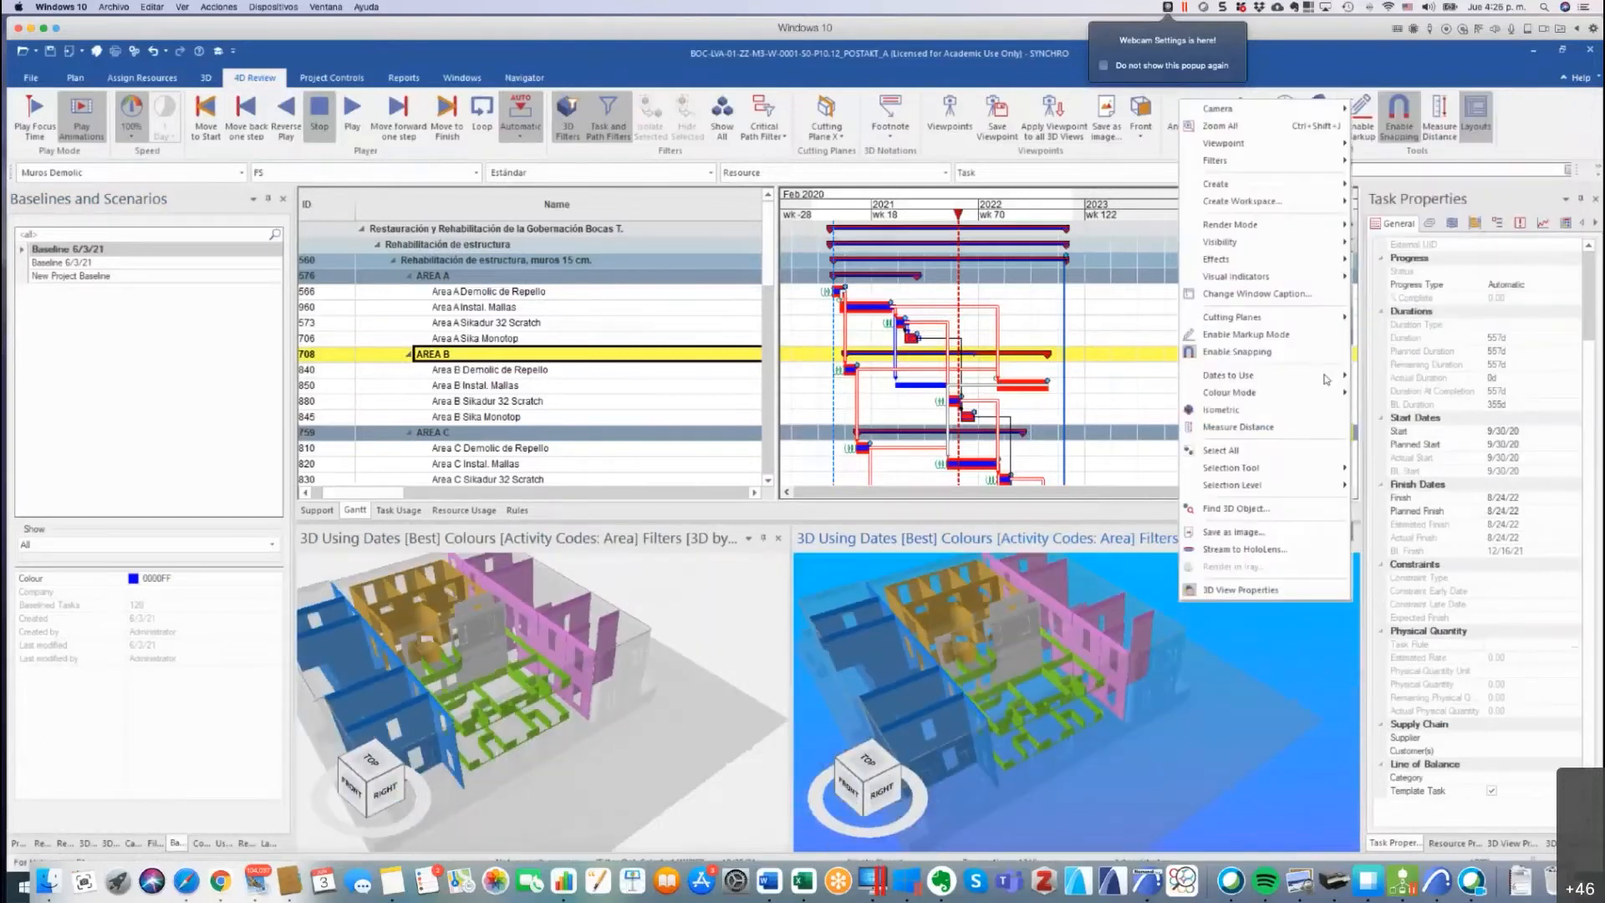
mouse_move(1327, 376)
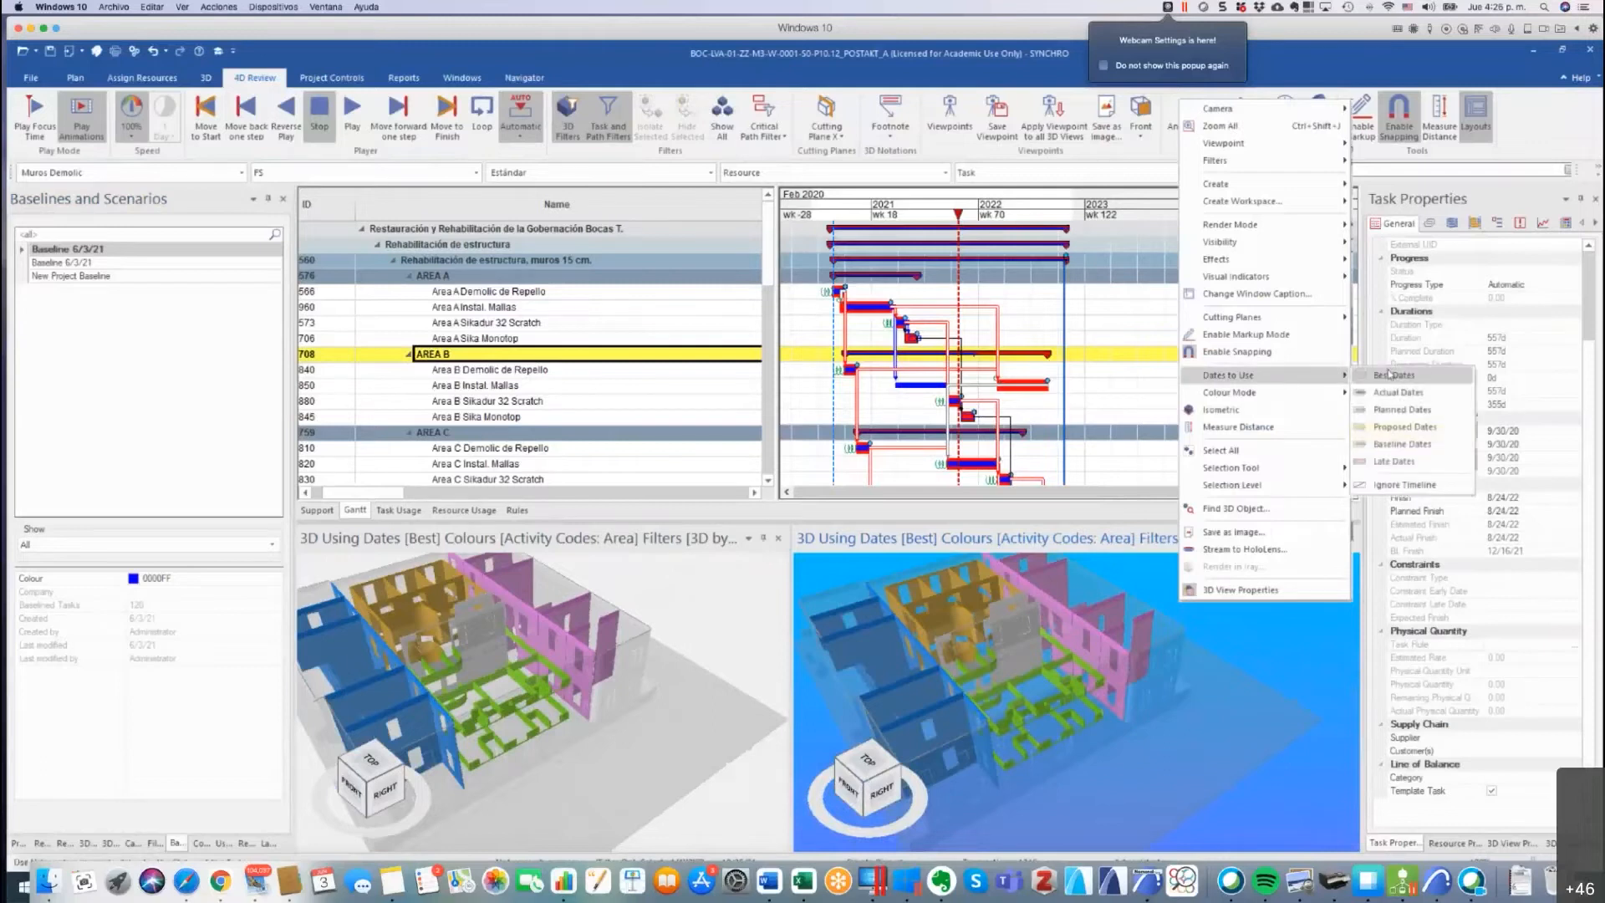
click(1409, 446)
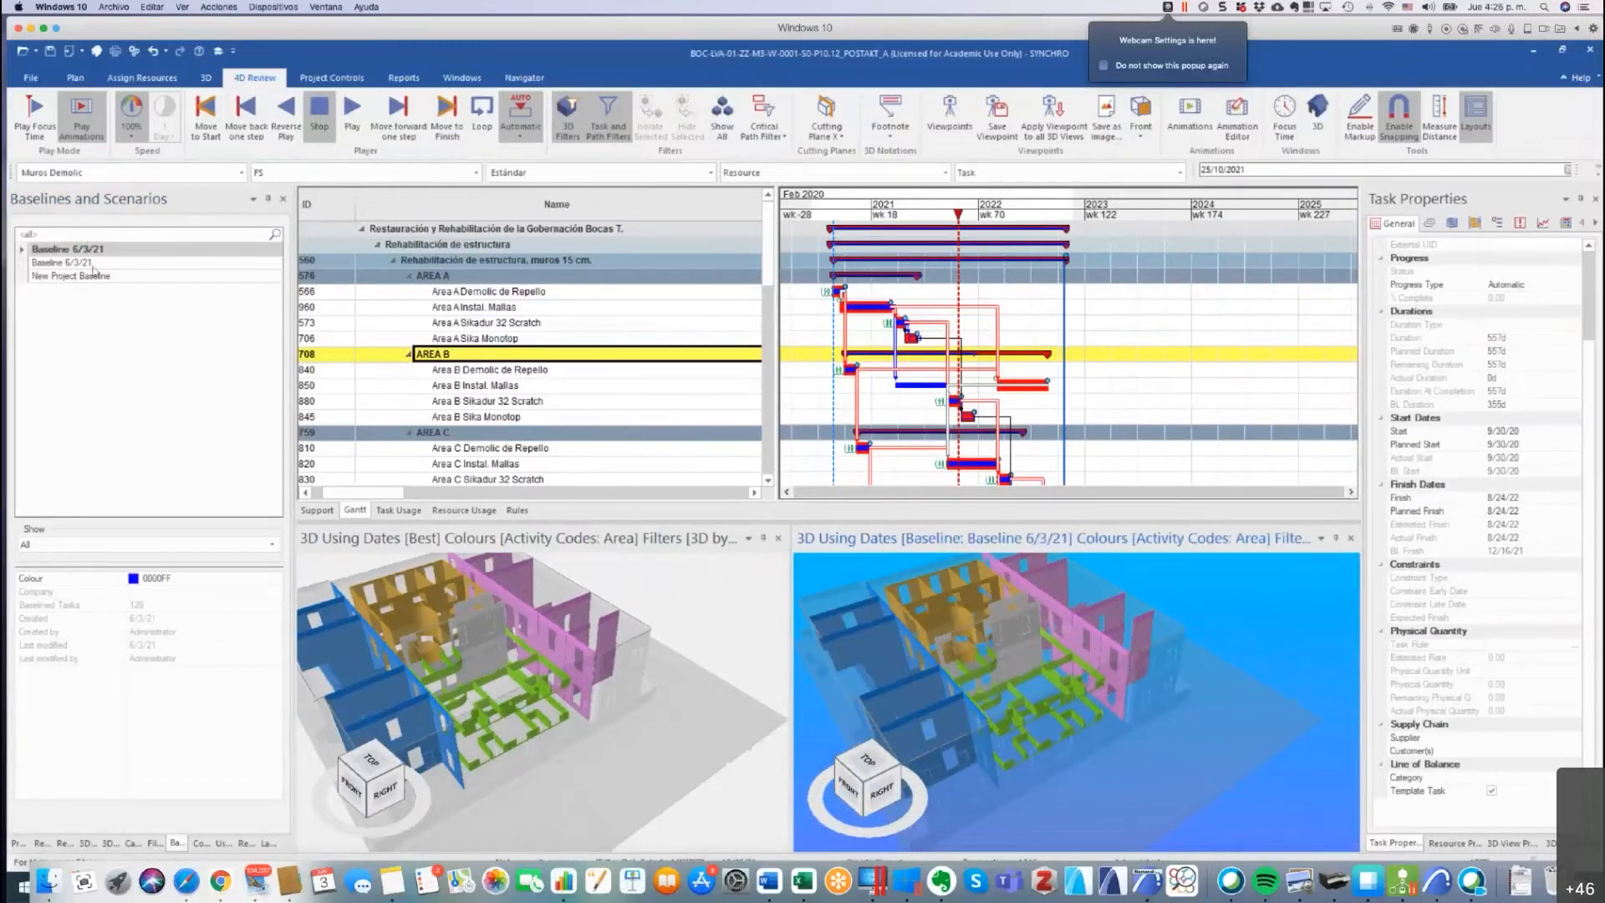
Activate the second Baseline 6/3/21 and set the first 3D view to use baseline dates.
right_click(665, 600)
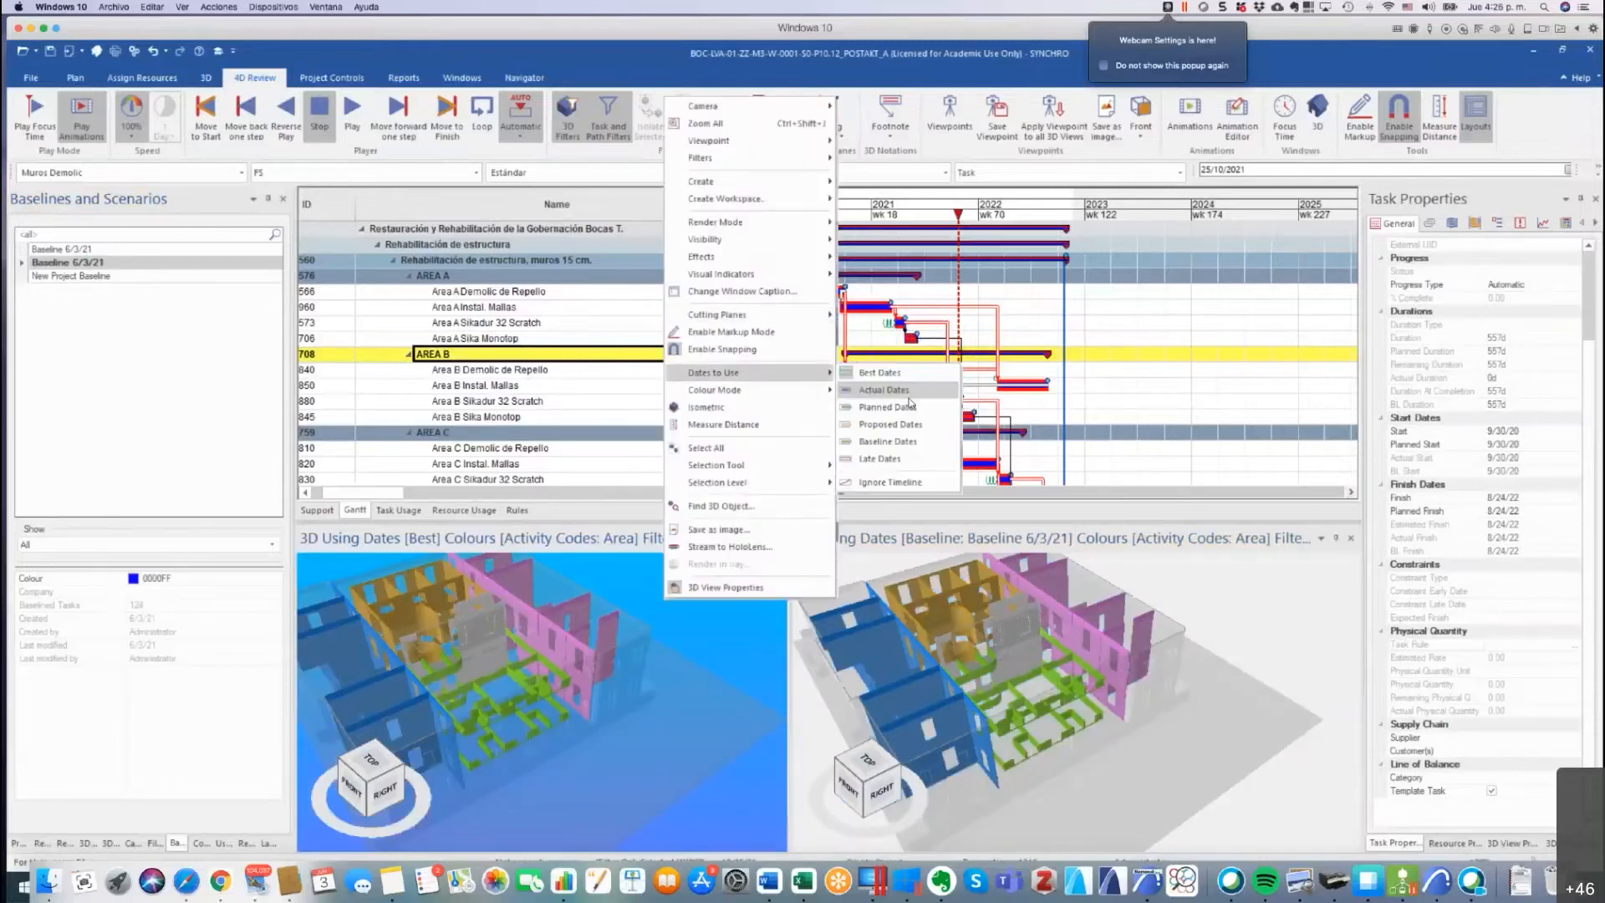
click(687, 711)
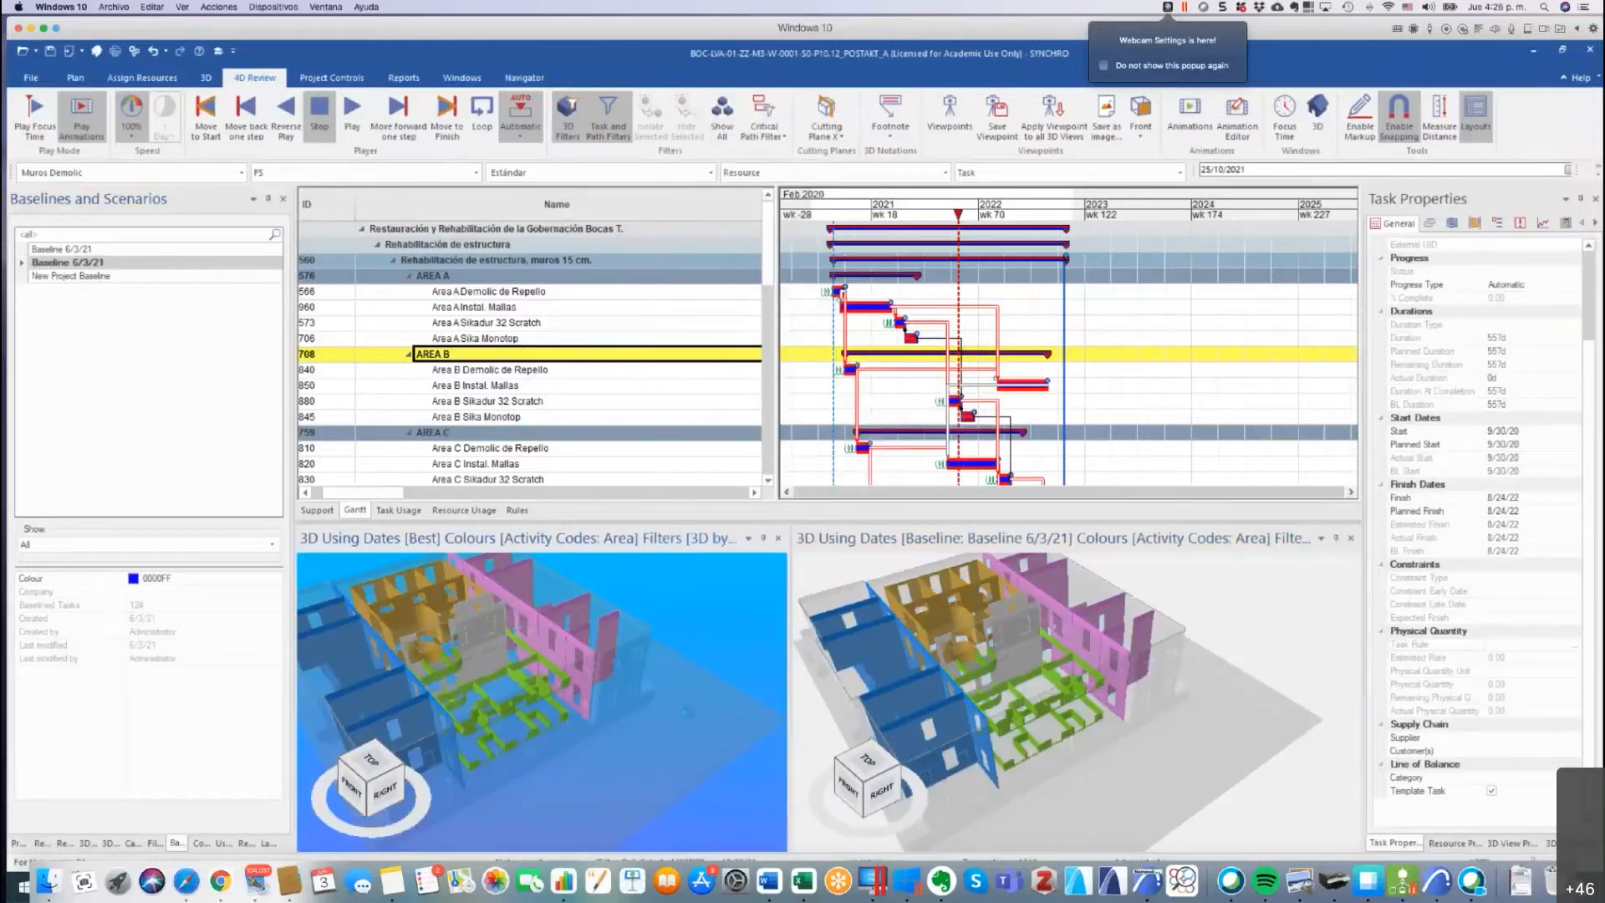
mouse_move(665, 632)
middle_down()
mouse_move(652, 623)
mouse_move(683, 633)
middle_up()
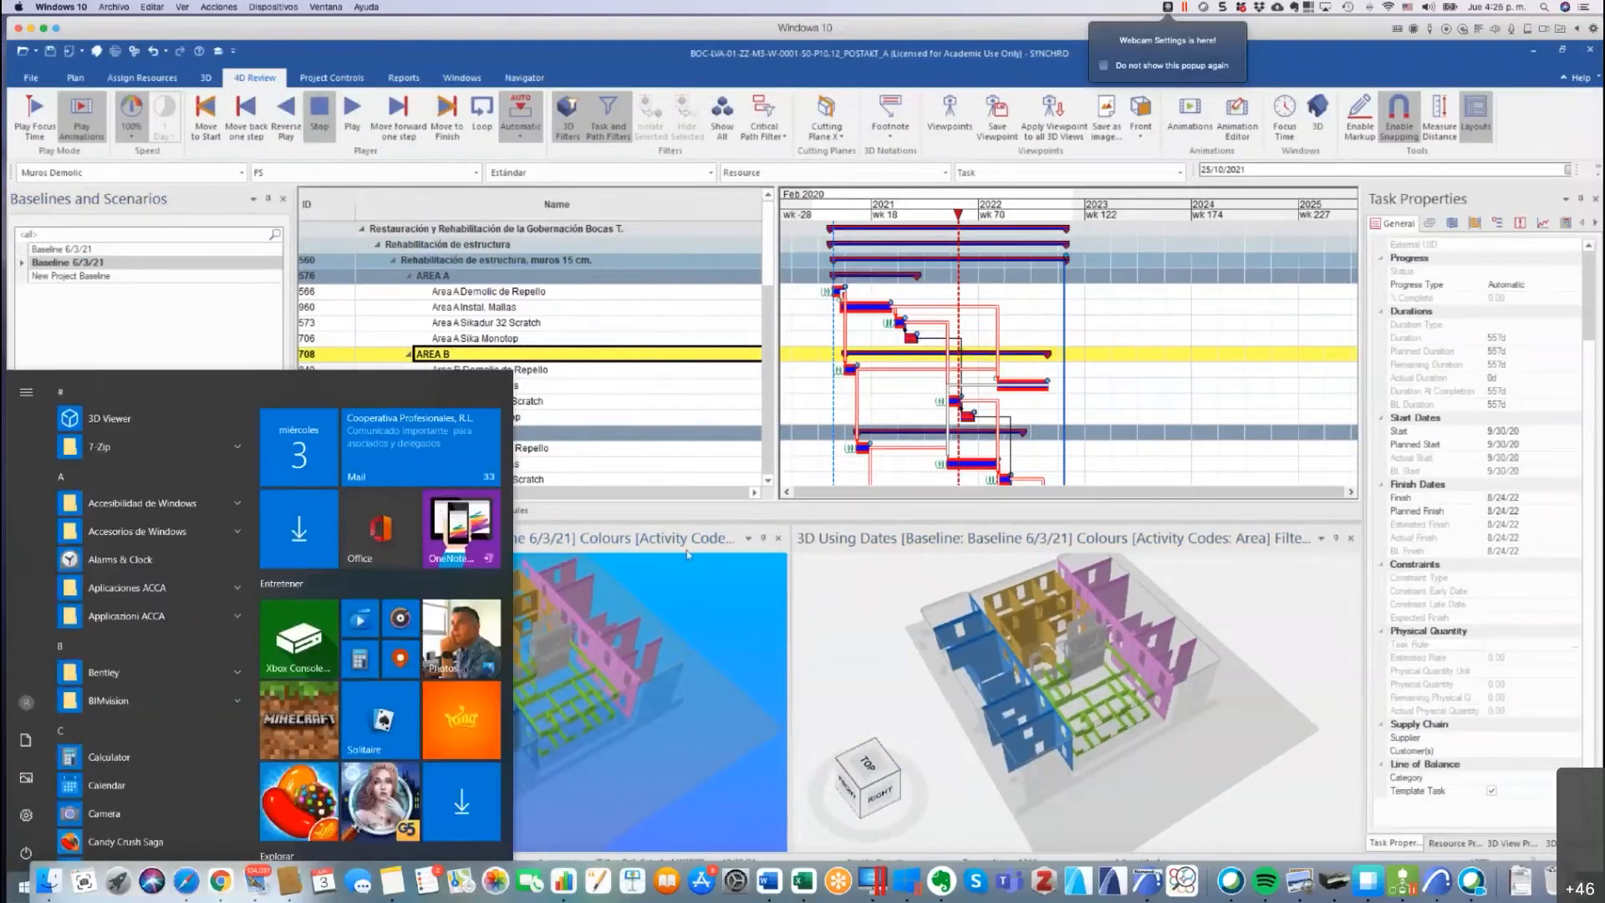
Move the Gantt focus time to 21/04/2021 and orbit the linked models to compare them.
click(887, 162)
drag(958, 217, 904, 218)
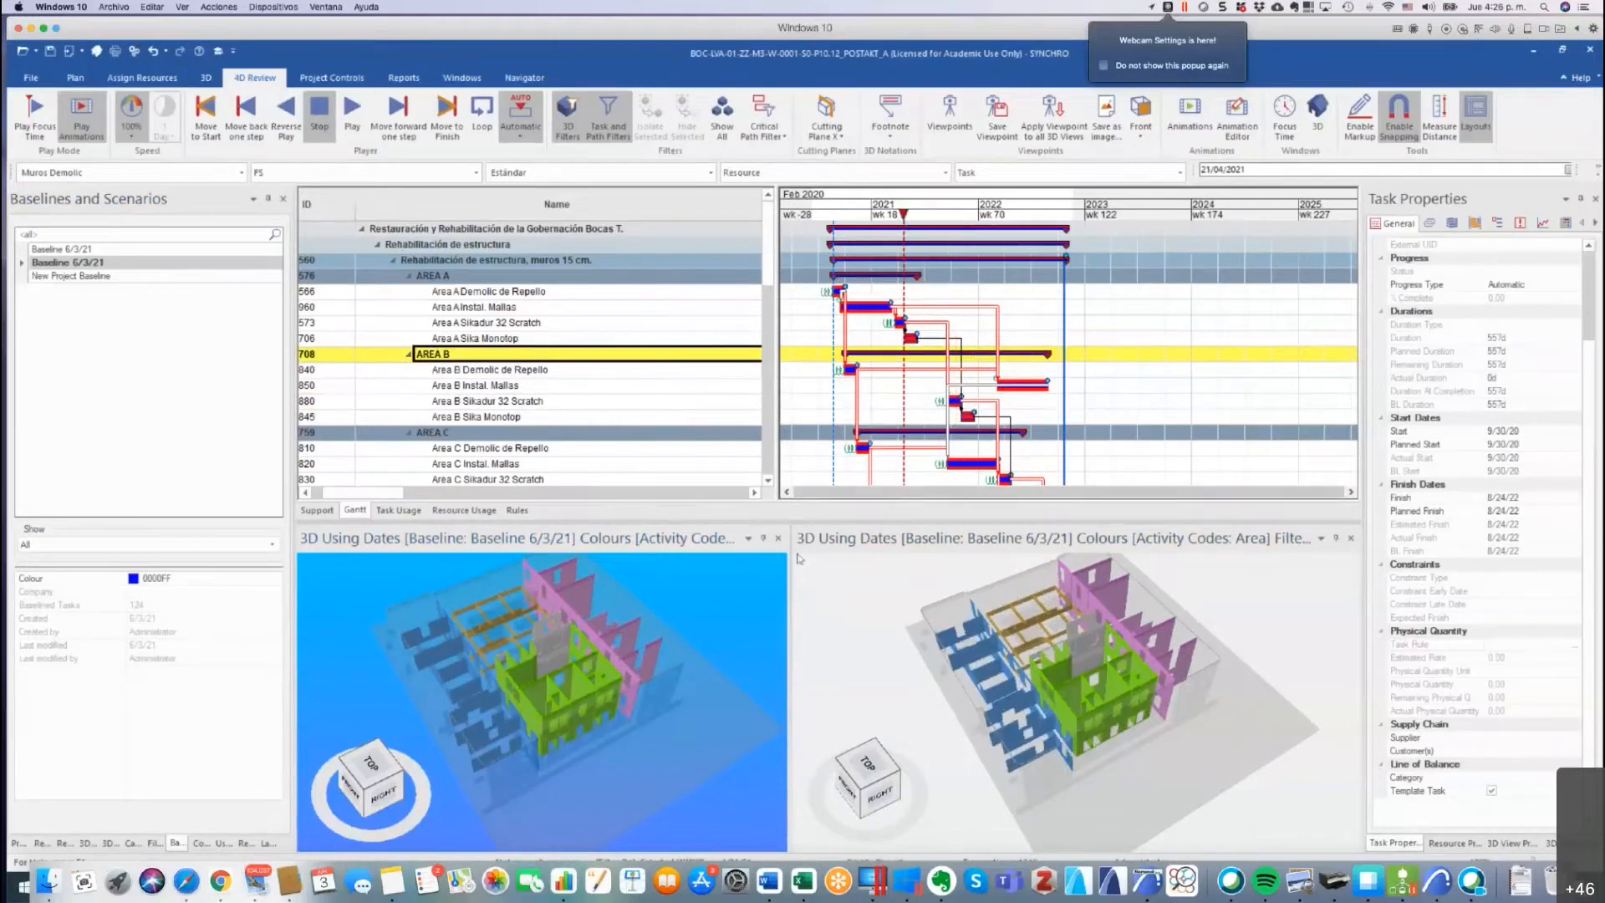
drag(646, 723, 658, 668)
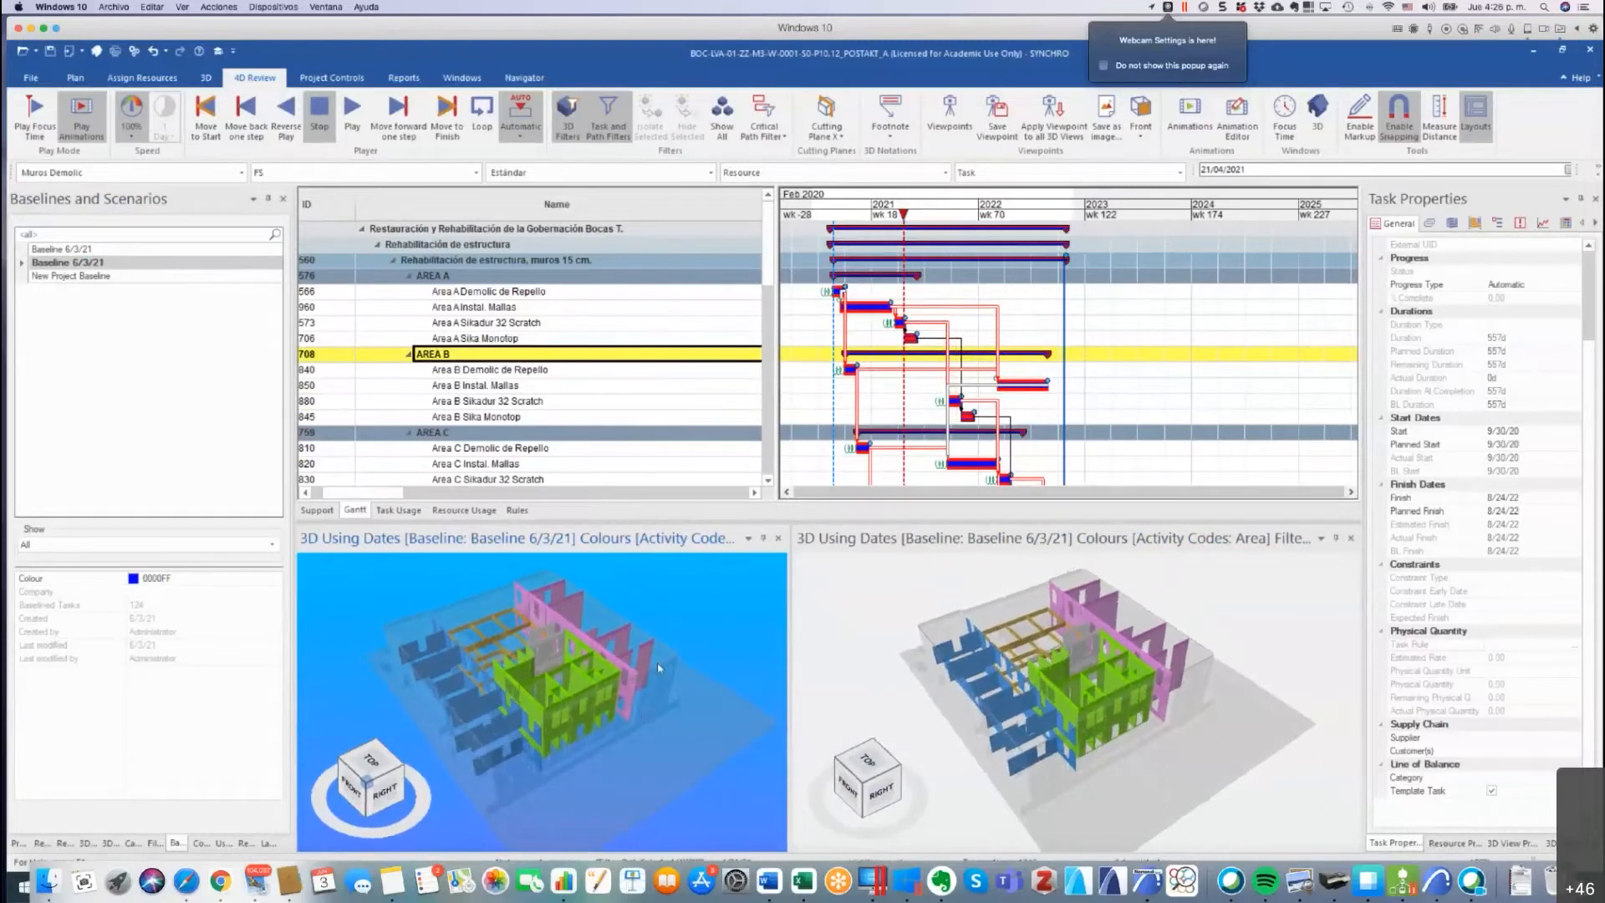
Set the first 3D view to best dates and compare it with the baseline view at focus time 18/04/2021.
right_click(681, 597)
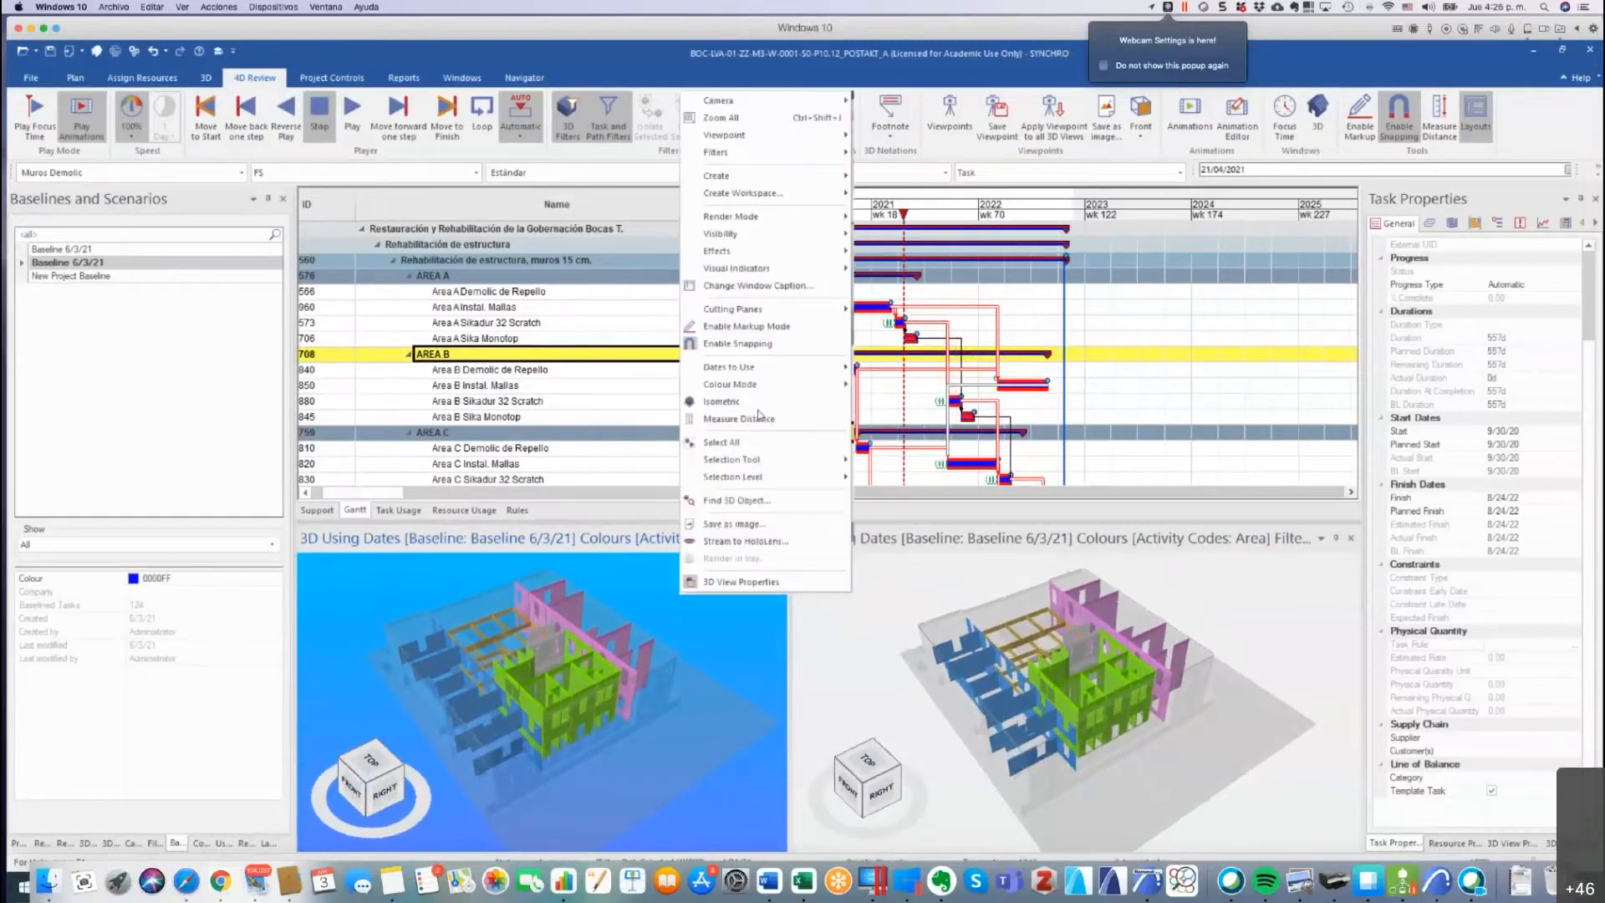
mouse_move(828, 367)
click(917, 370)
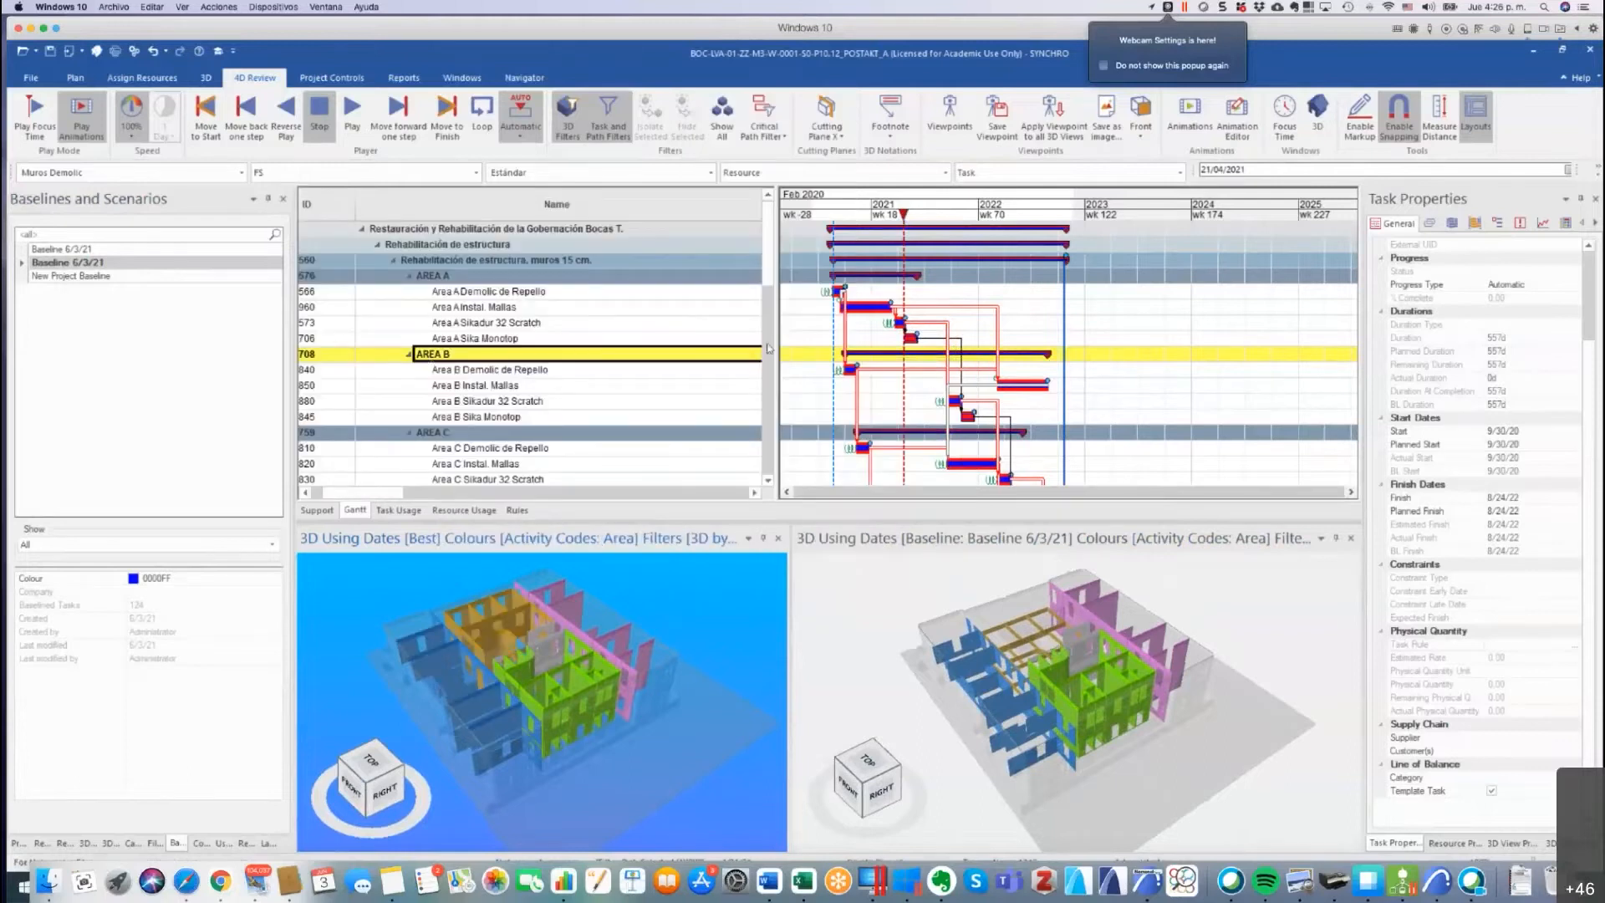
drag(902, 218, 901, 217)
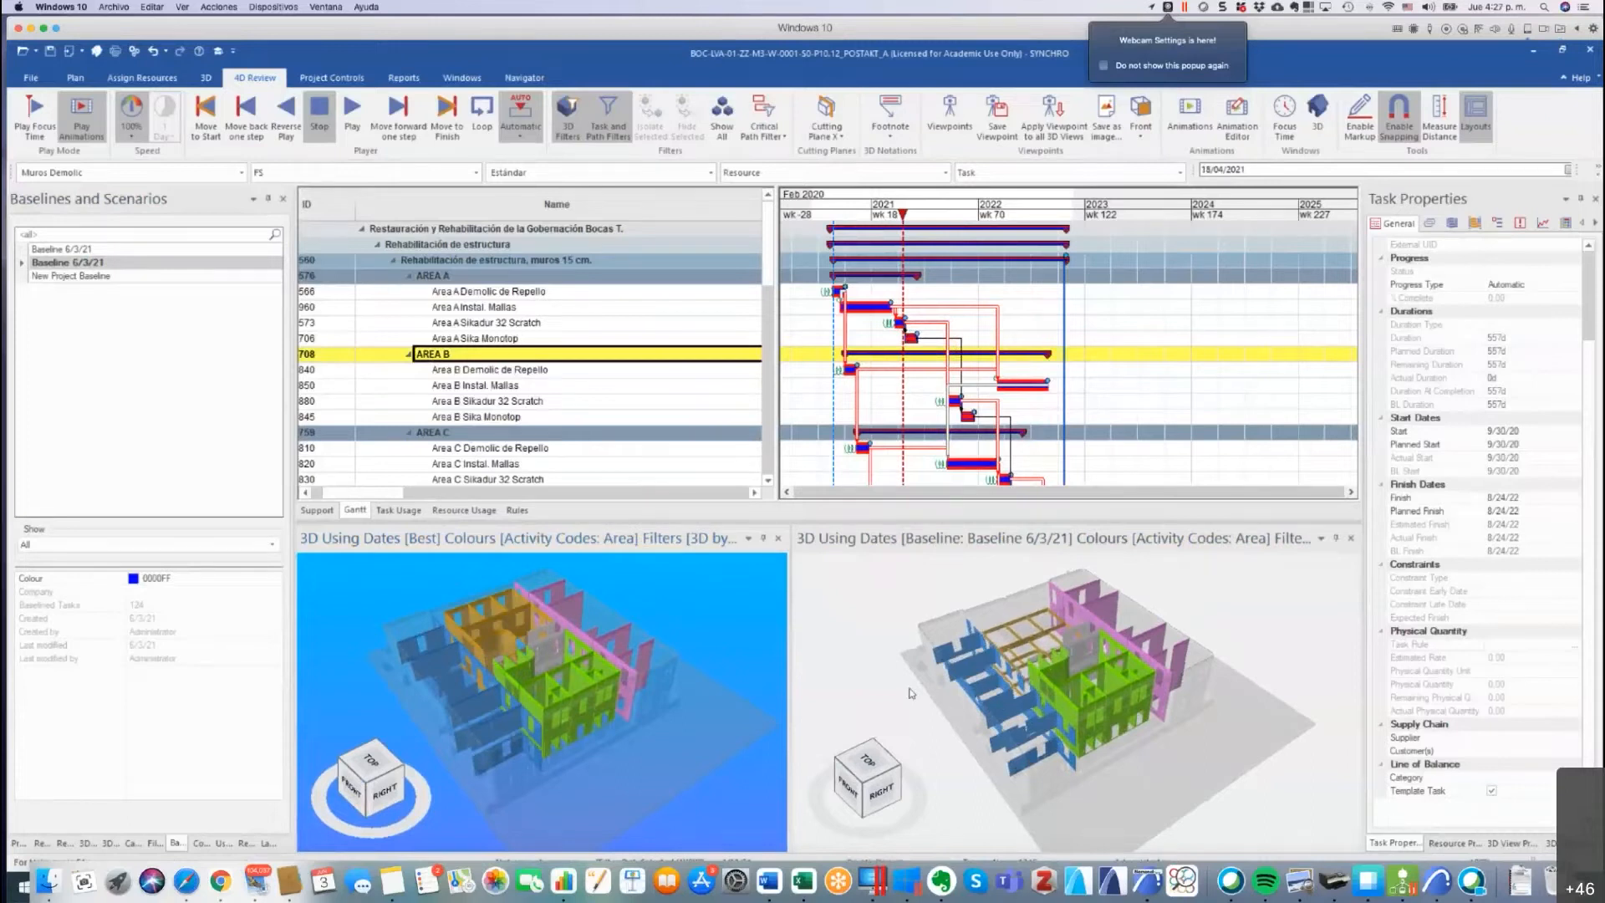
drag(979, 649, 616, 712)
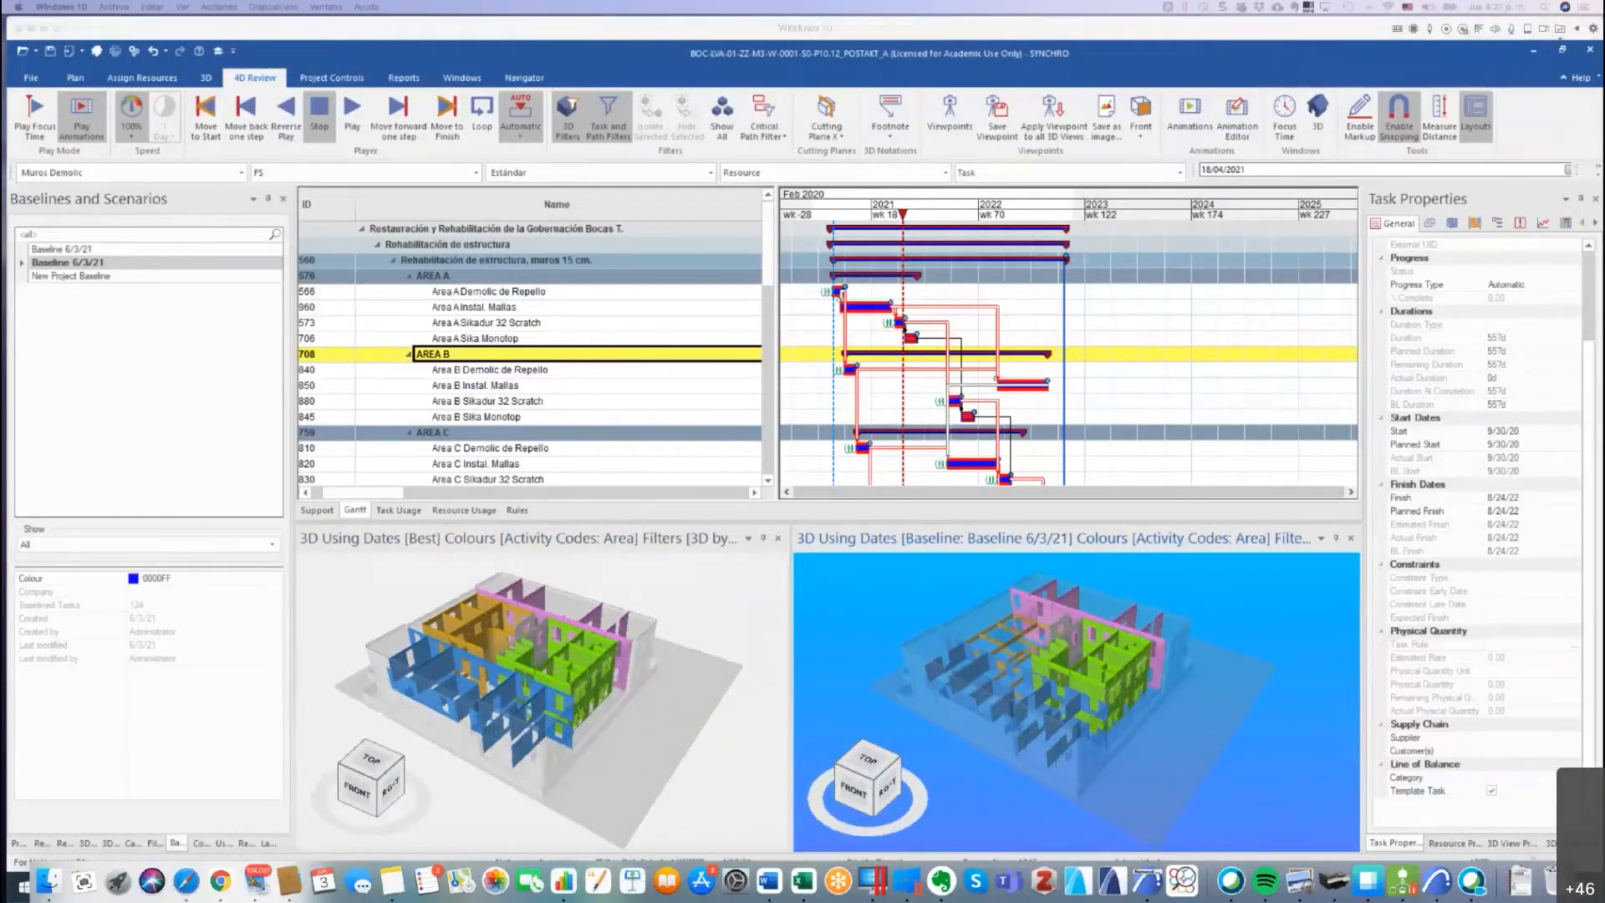
Switch to the Prezi presentation in Chrome and advance it in full screen to the histograms video.
drag(555, 2, 656, 18)
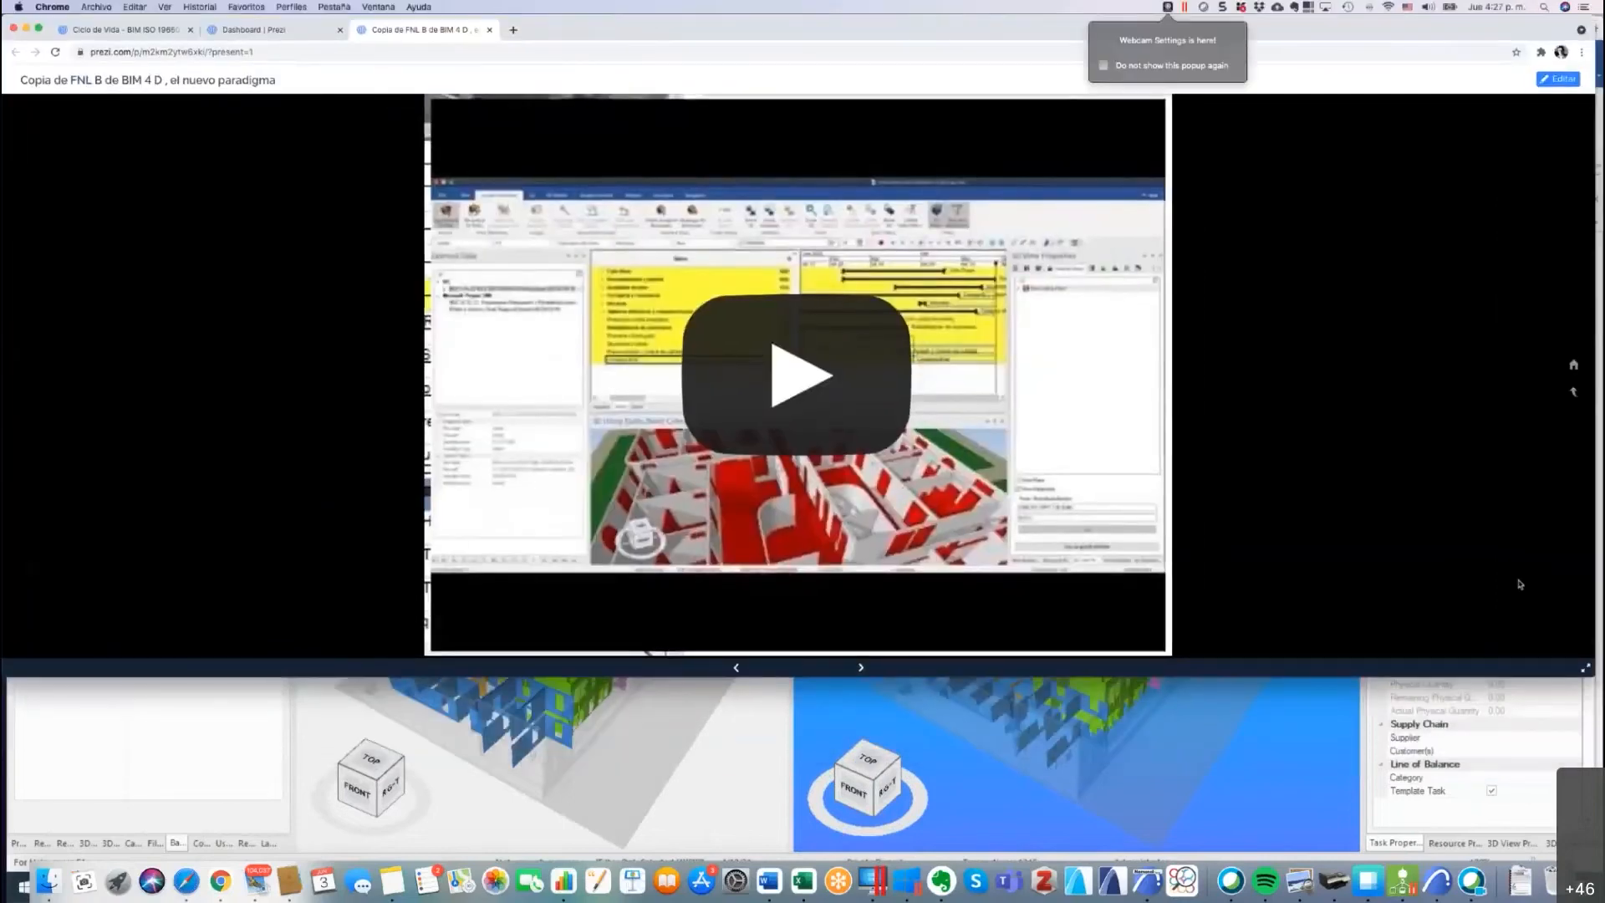
drag(1595, 704, 1595, 858)
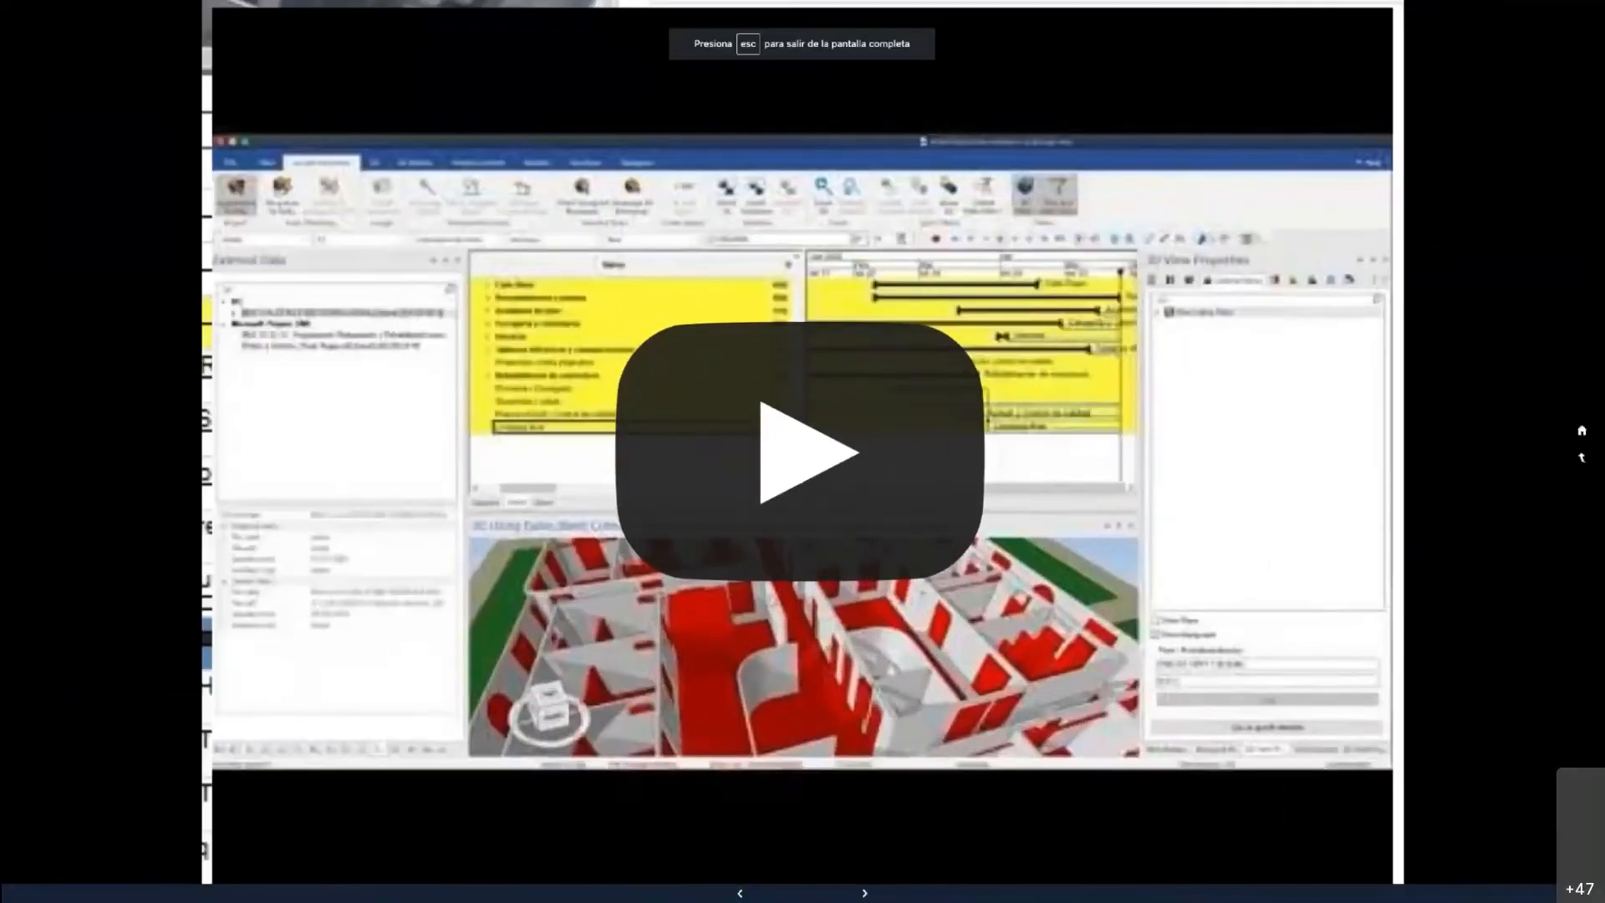
click(865, 894)
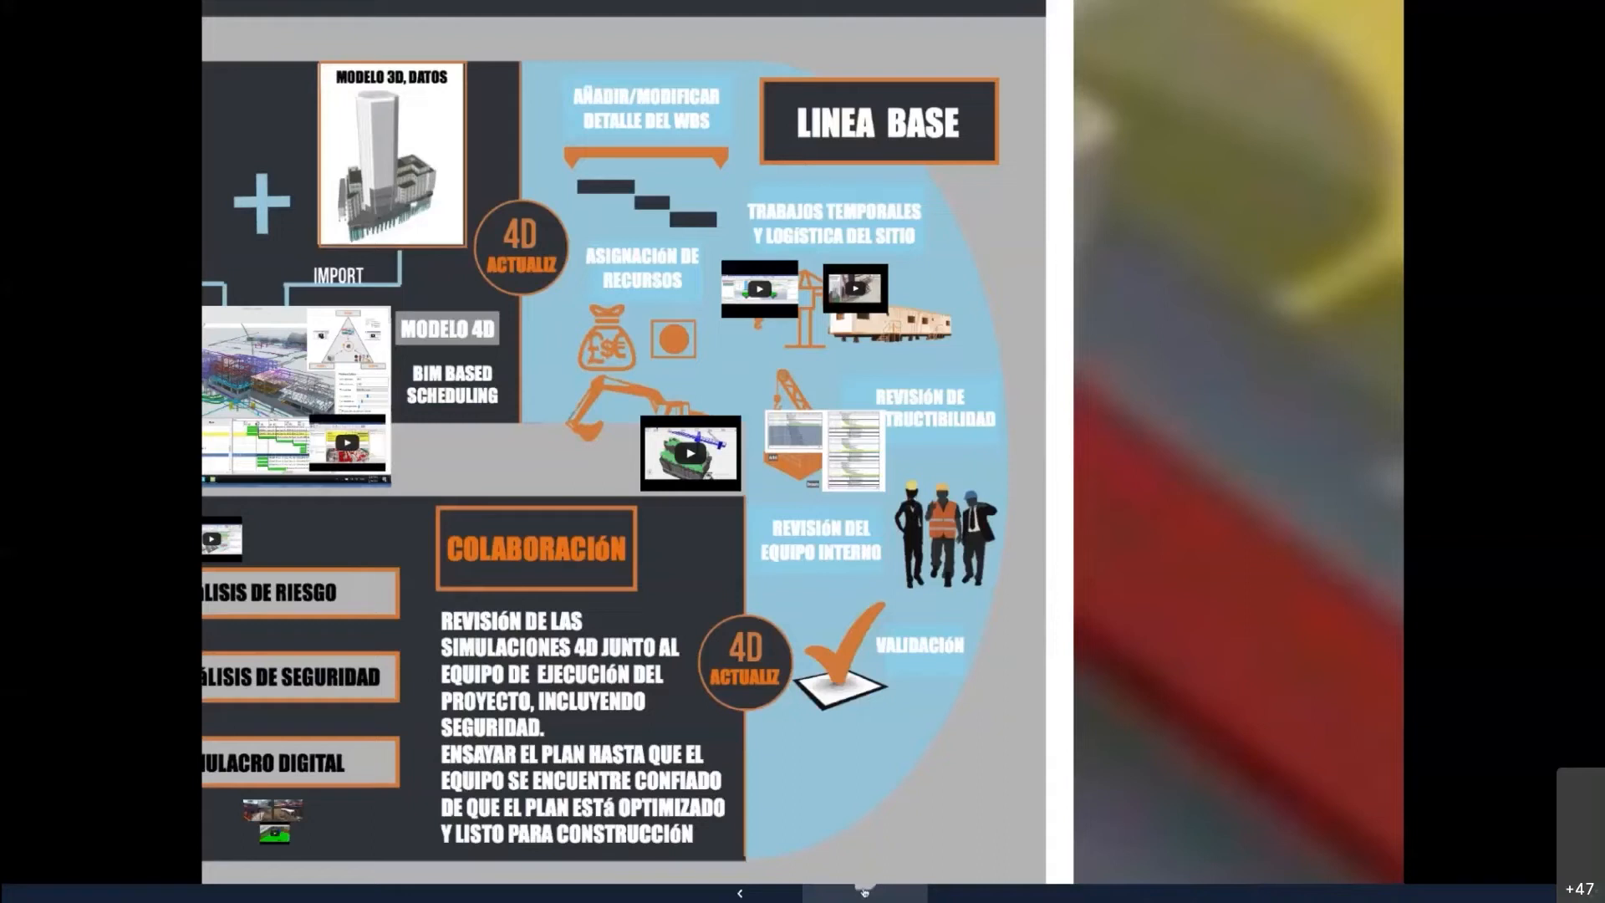
click(864, 891)
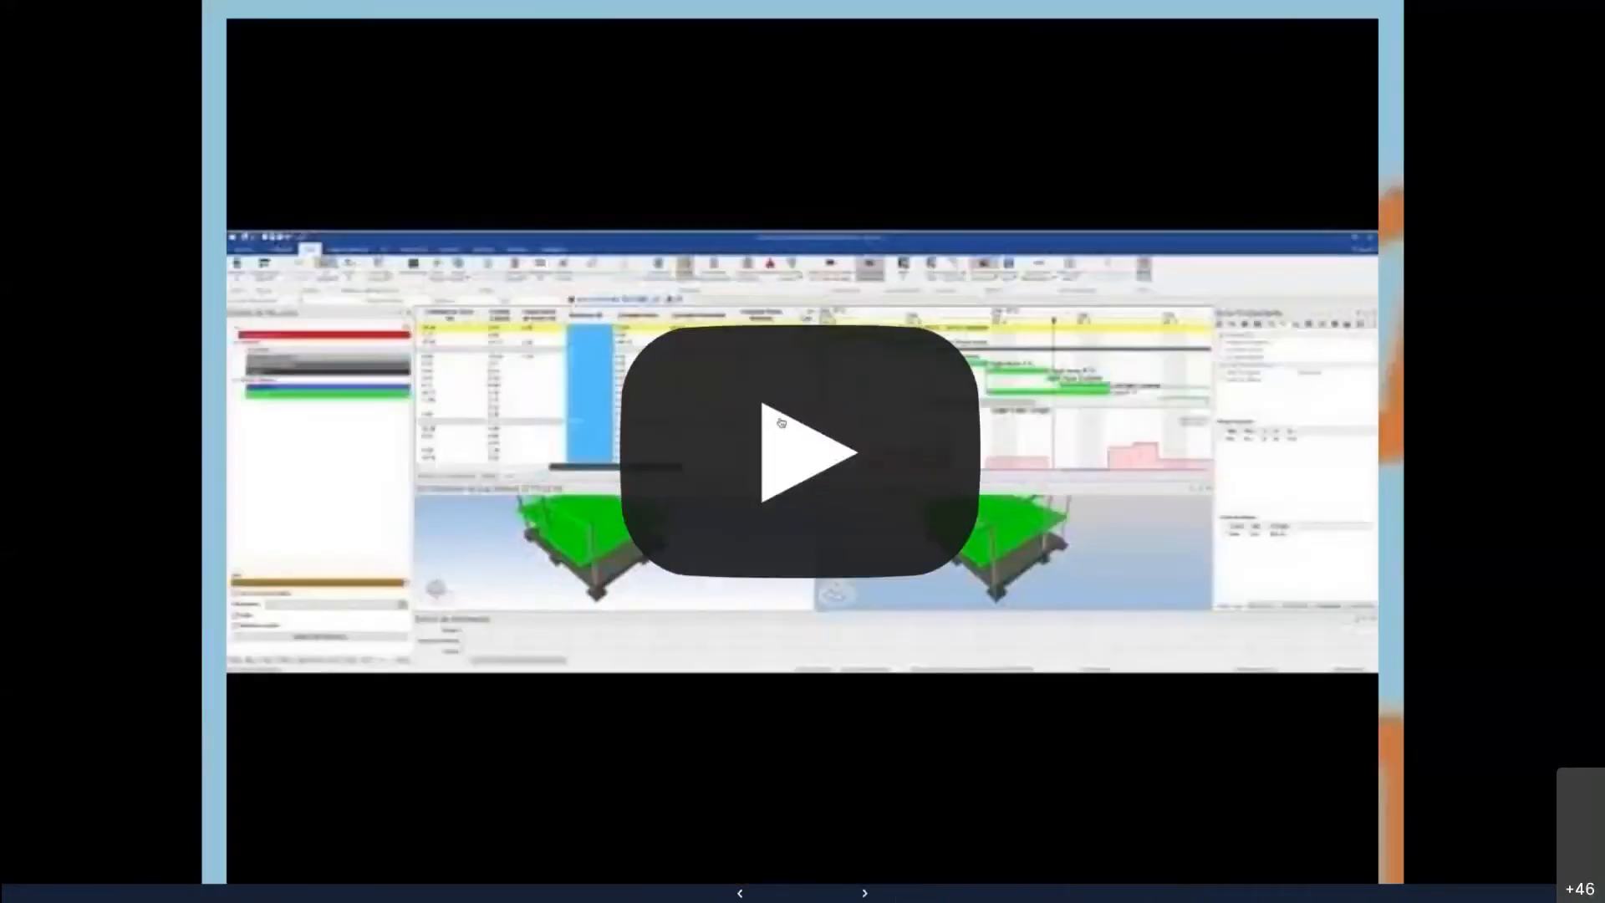
Play the Histogramas video, pausing it at 0:06 for explanation and resuming playback.
click(804, 458)
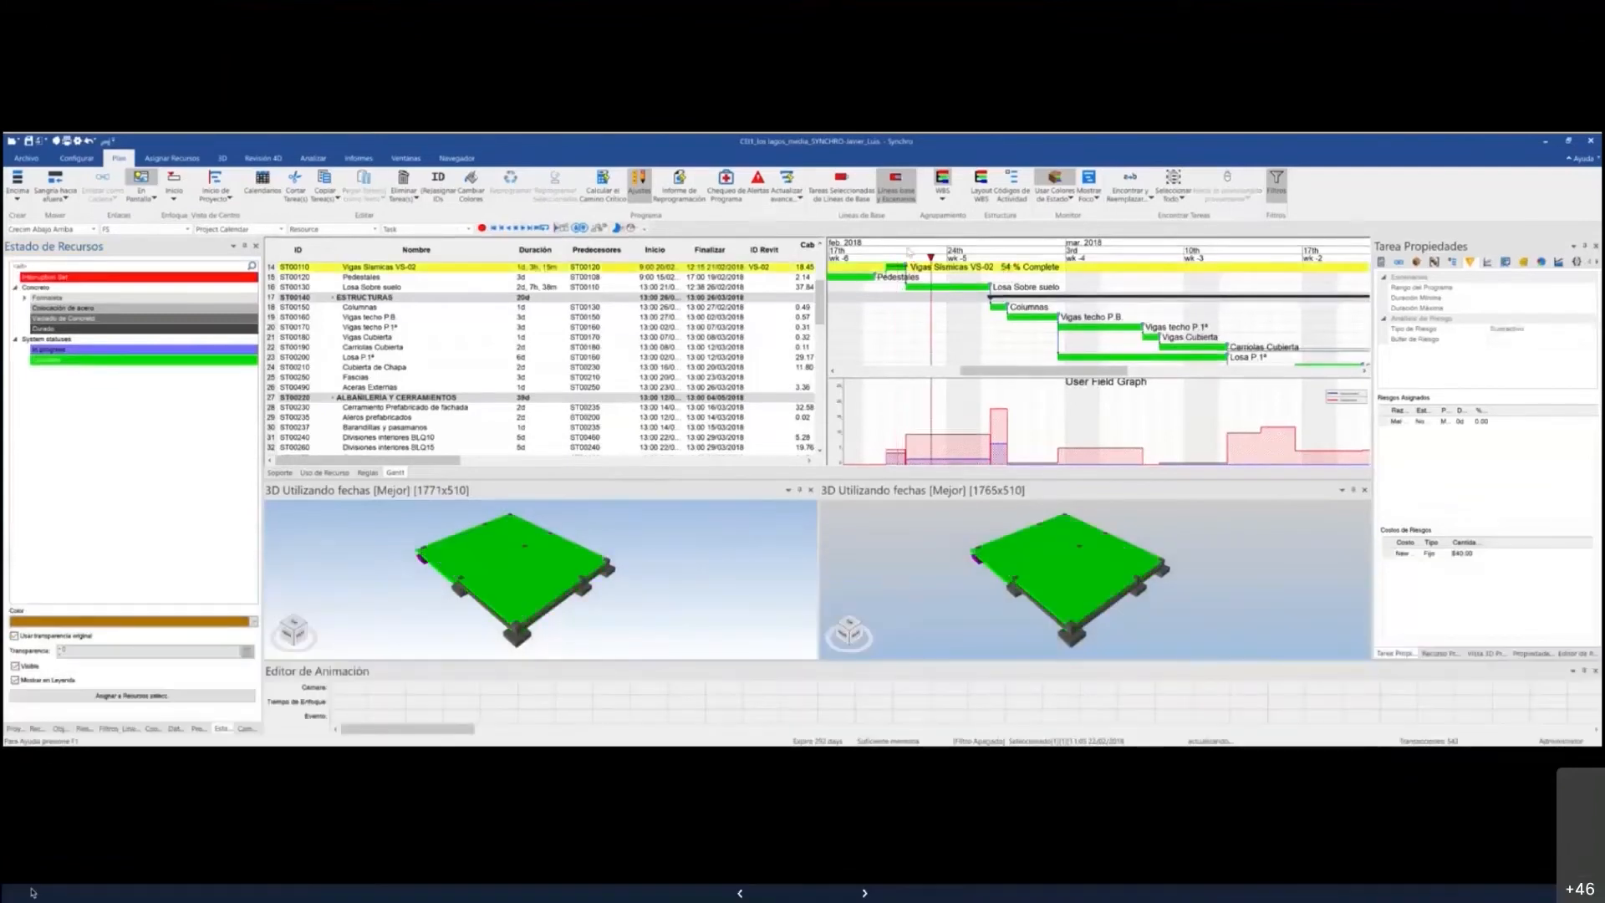
click(25, 863)
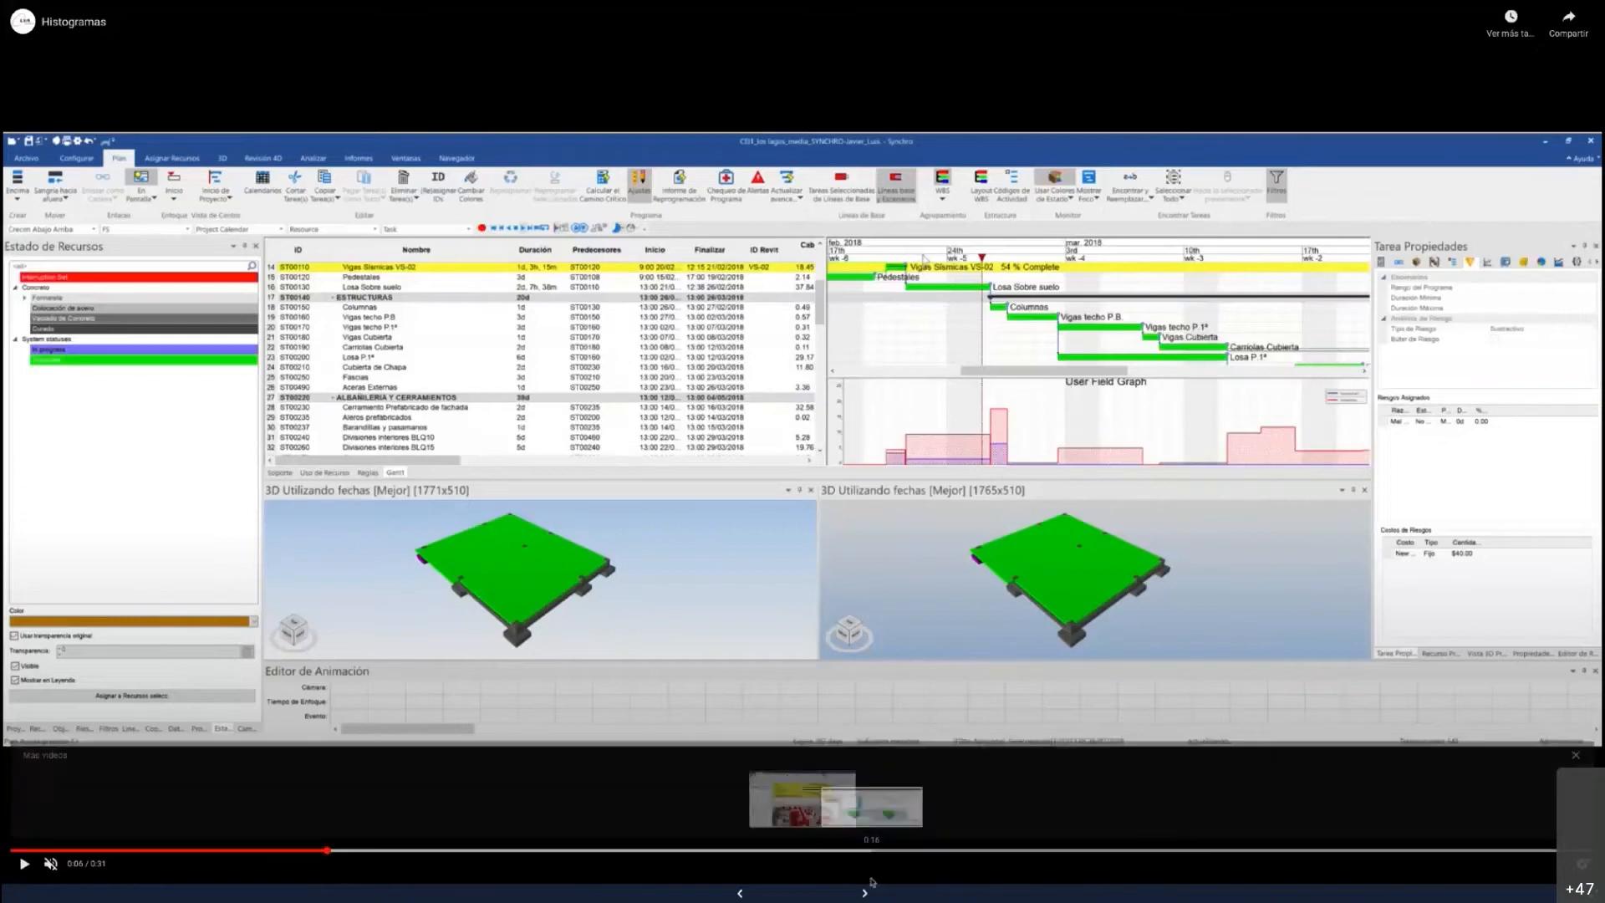
click(23, 863)
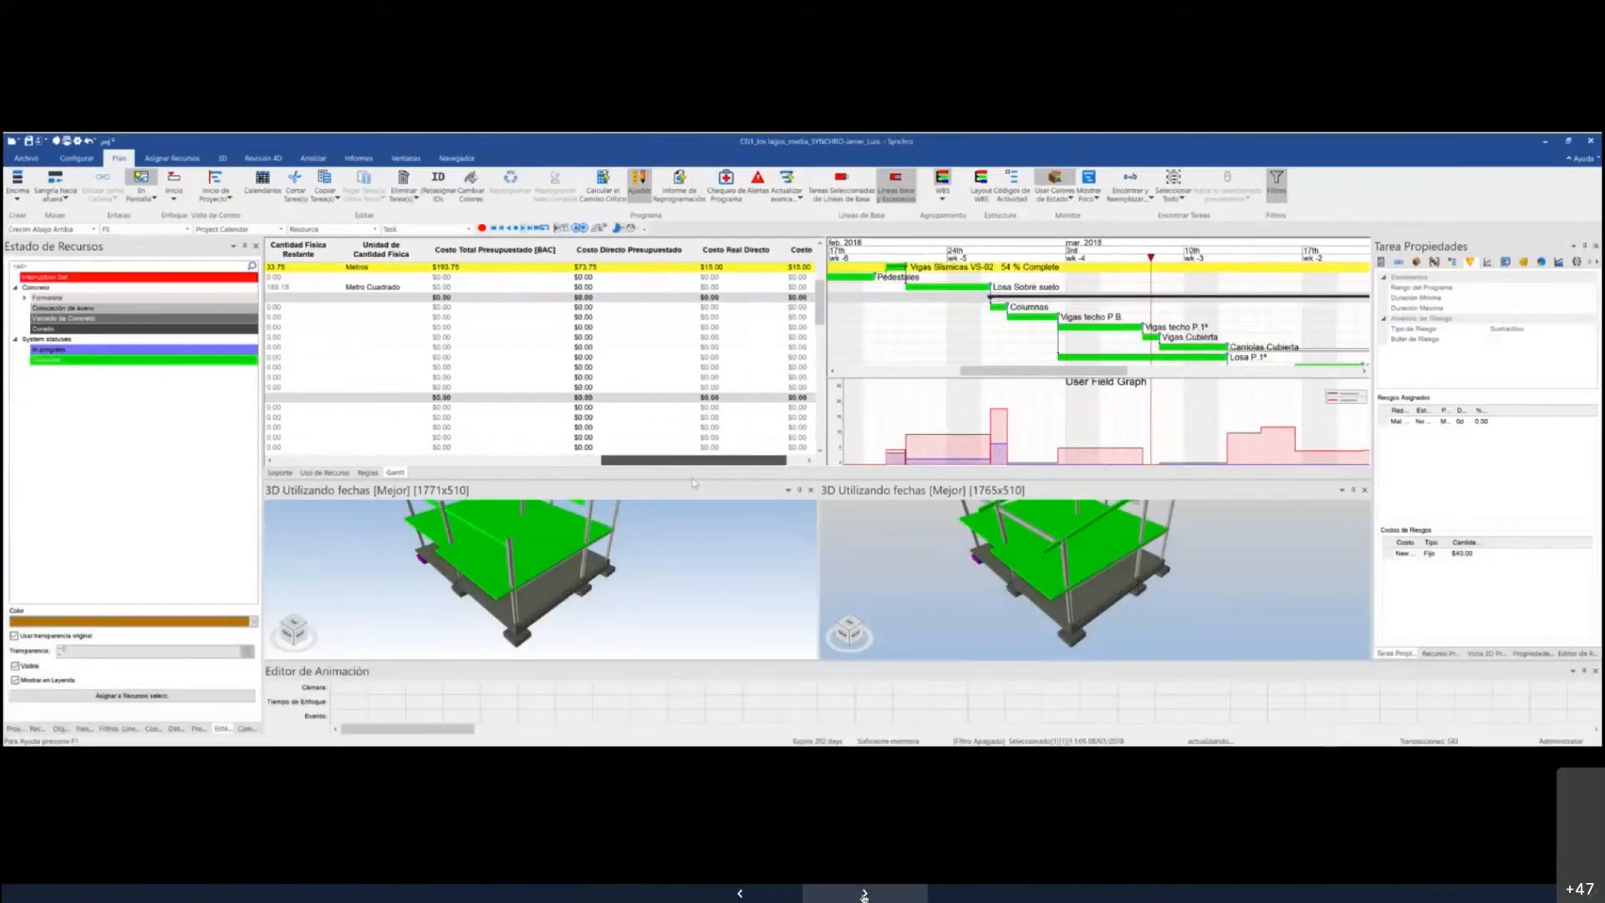
Advance to the Temporales video and play it, pausing at 0:26 and again at 0:36 for explanation.
click(864, 892)
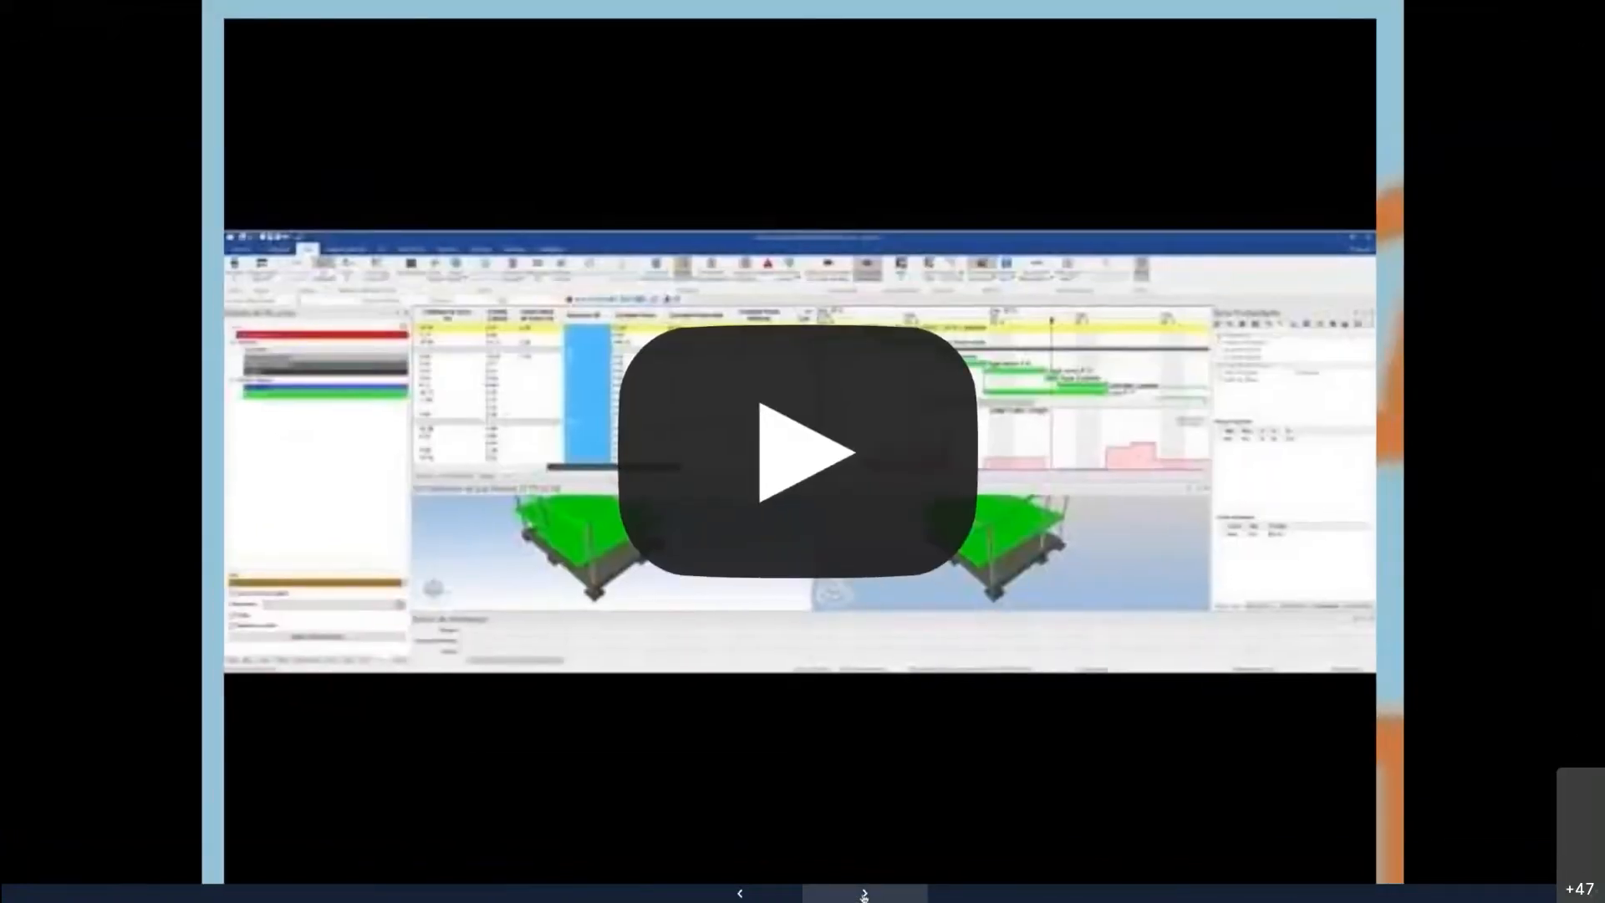
click(864, 893)
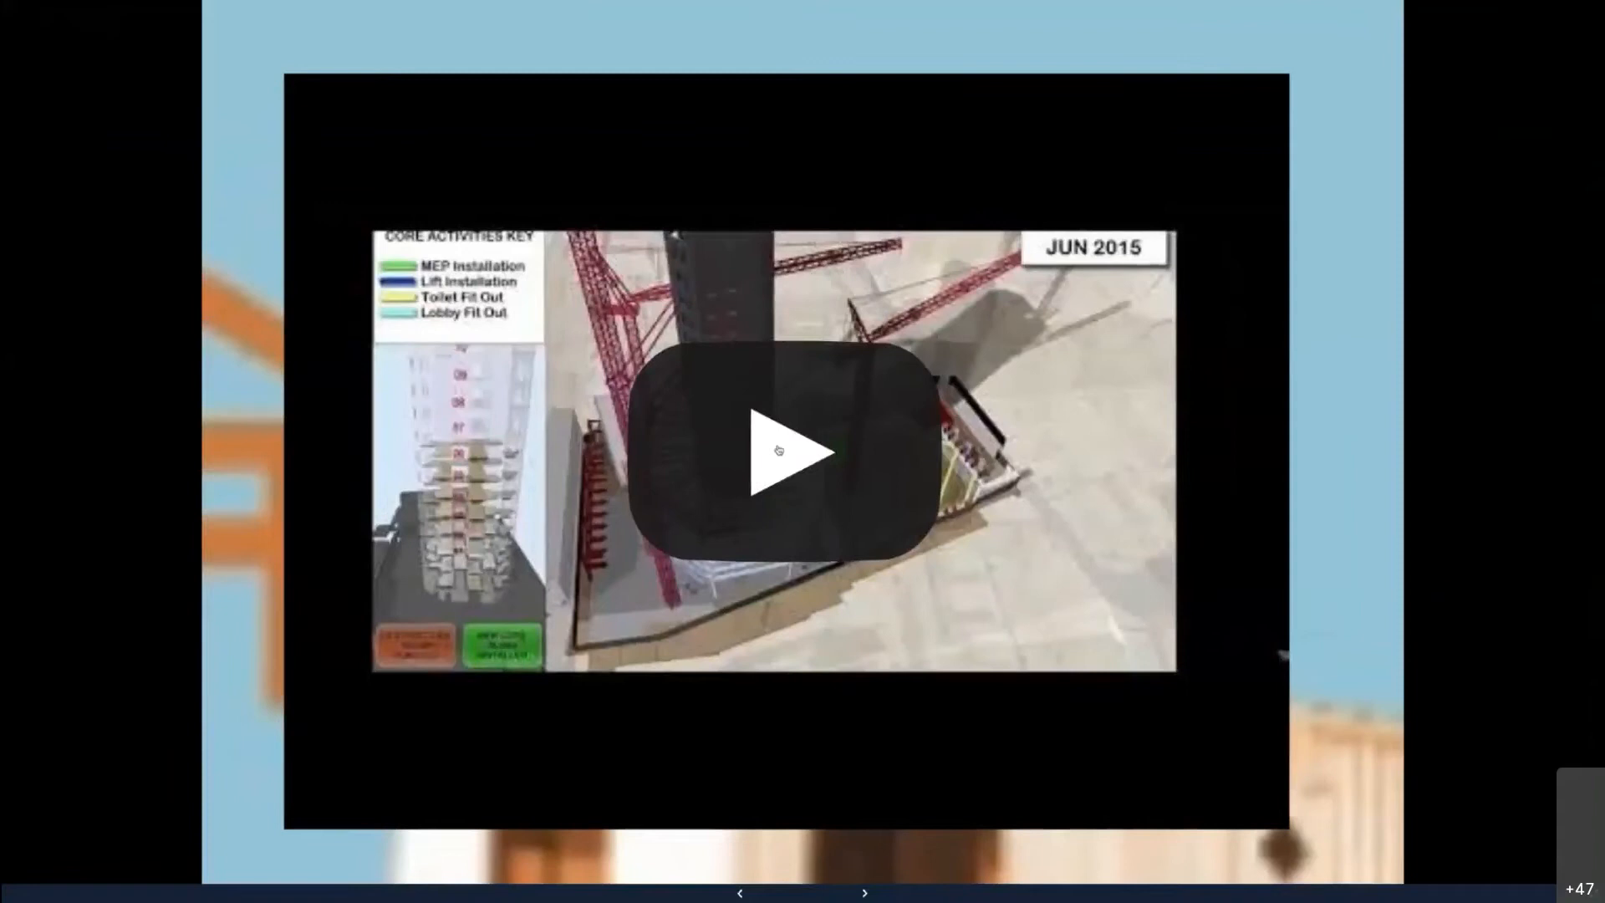
click(777, 451)
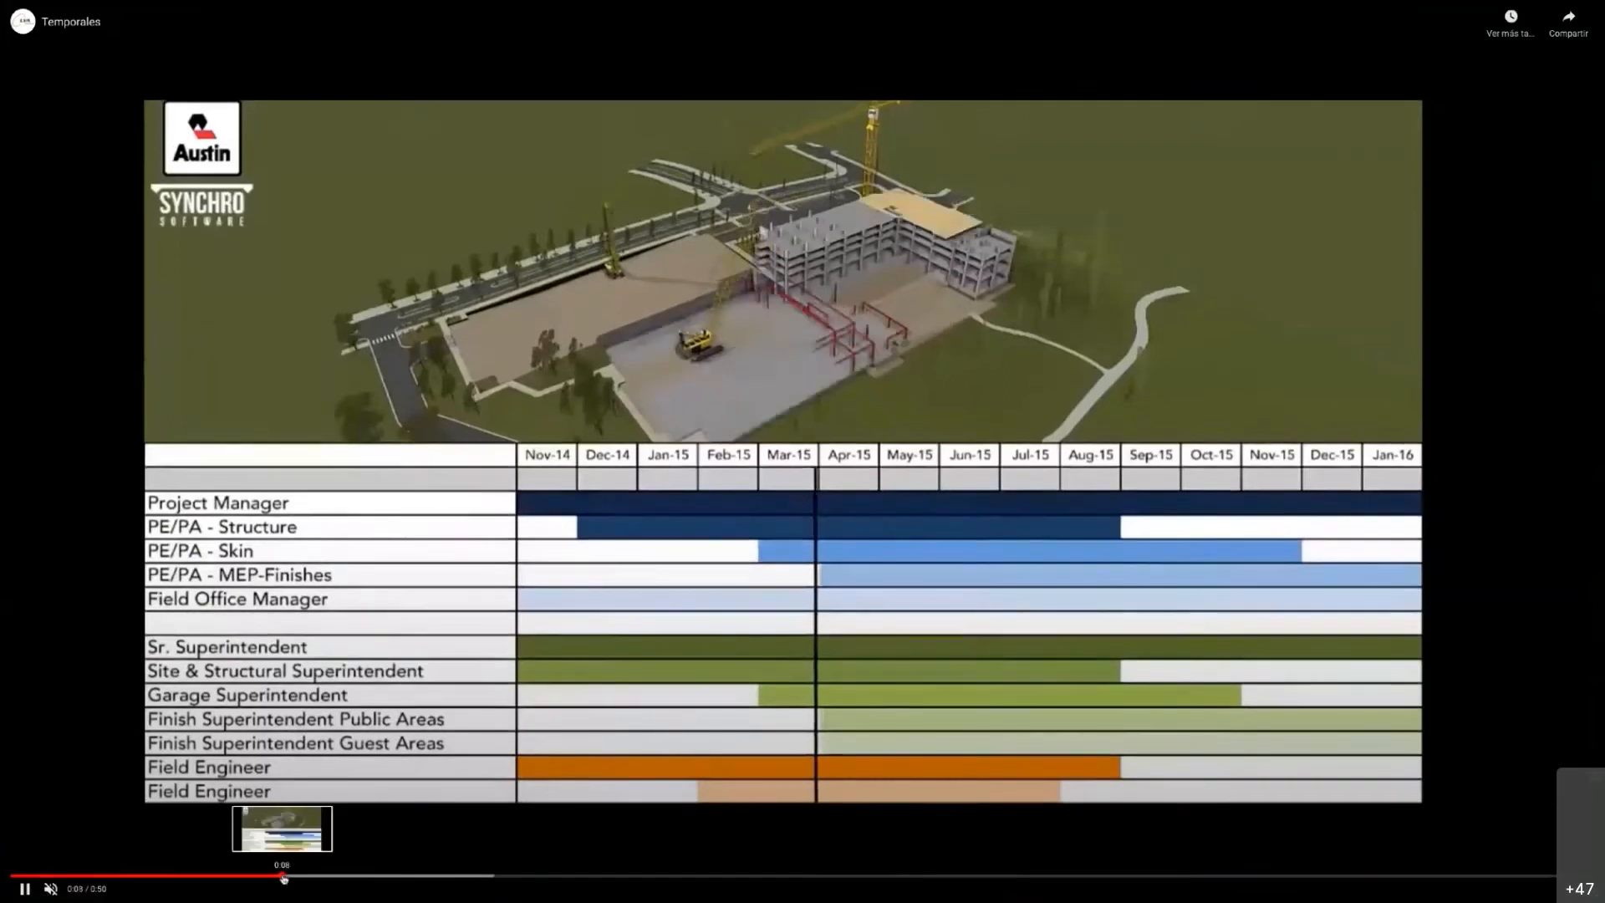
click(282, 875)
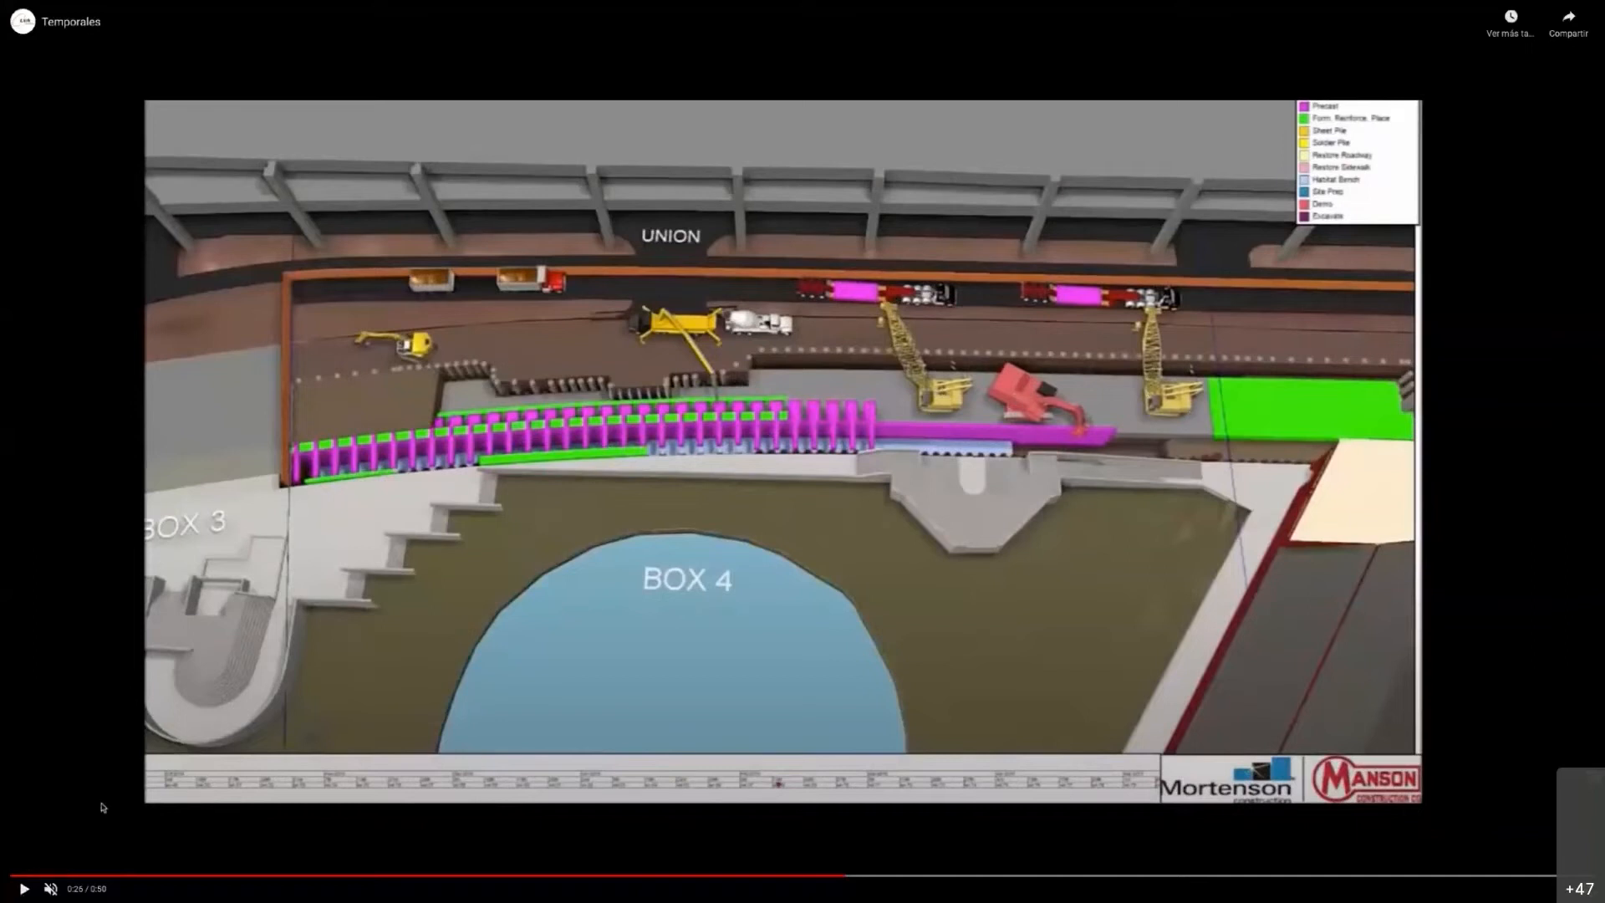
click(24, 890)
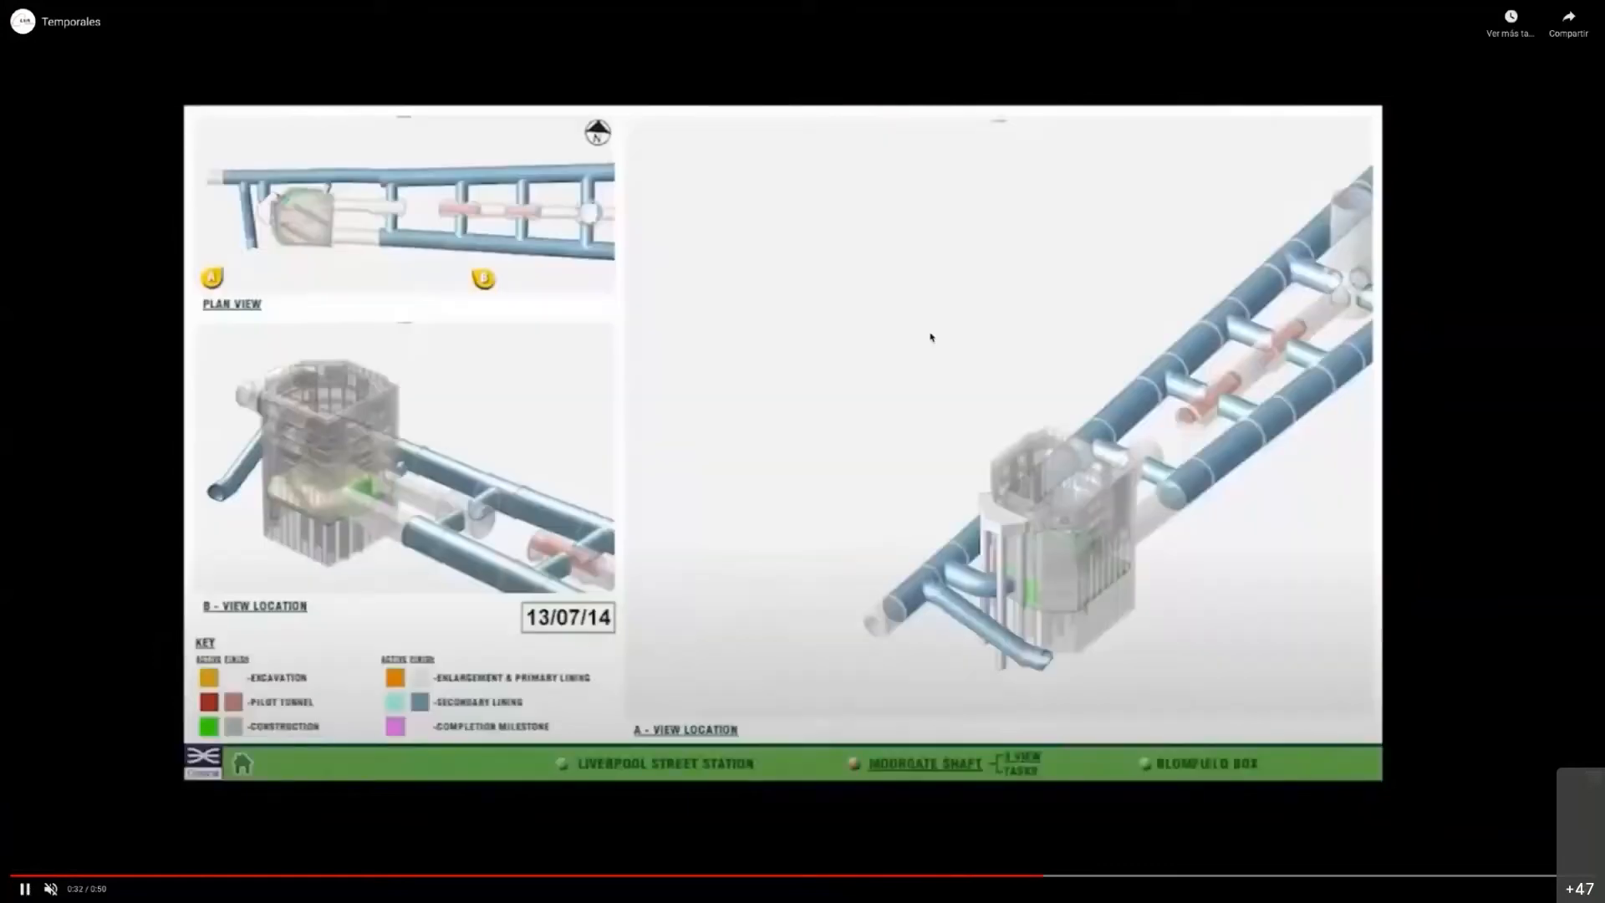
key(Right)
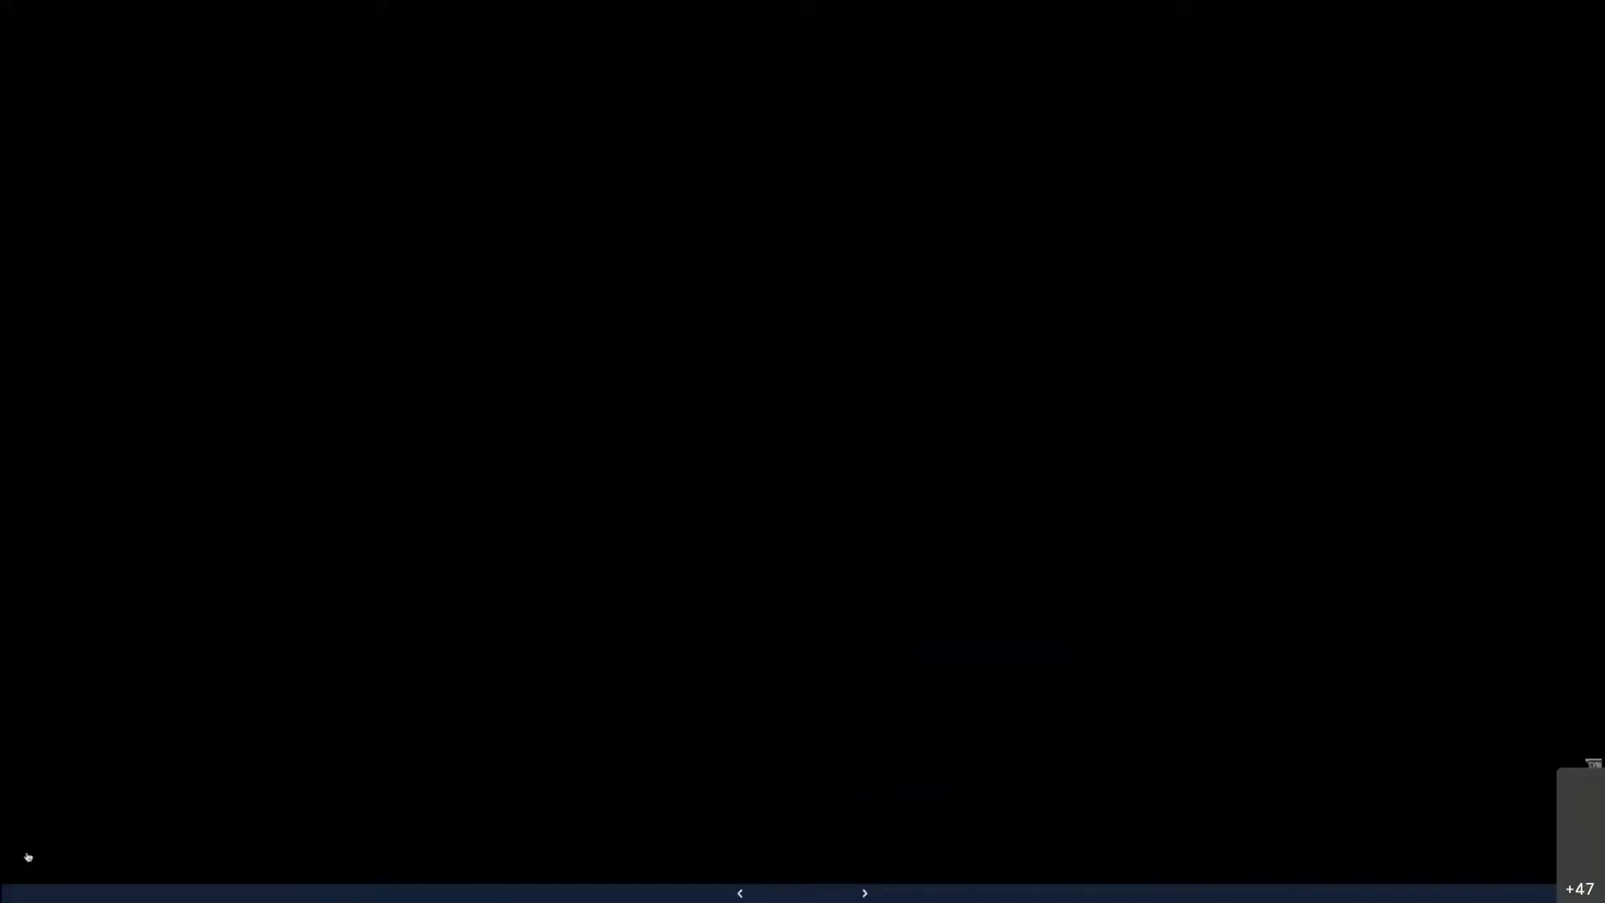
click(26, 865)
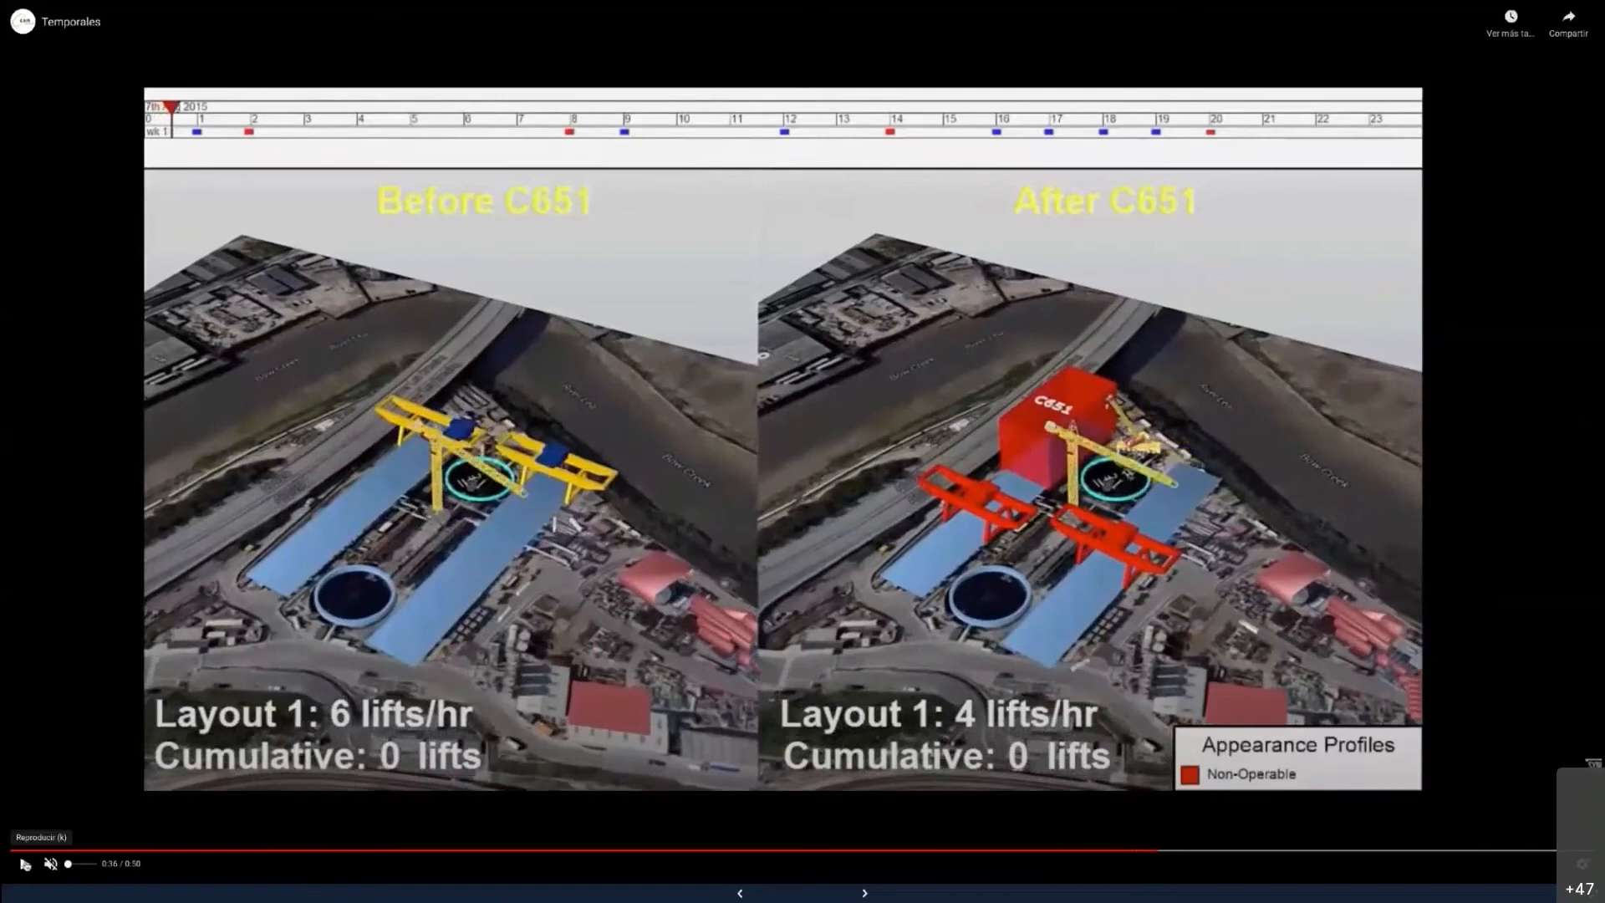